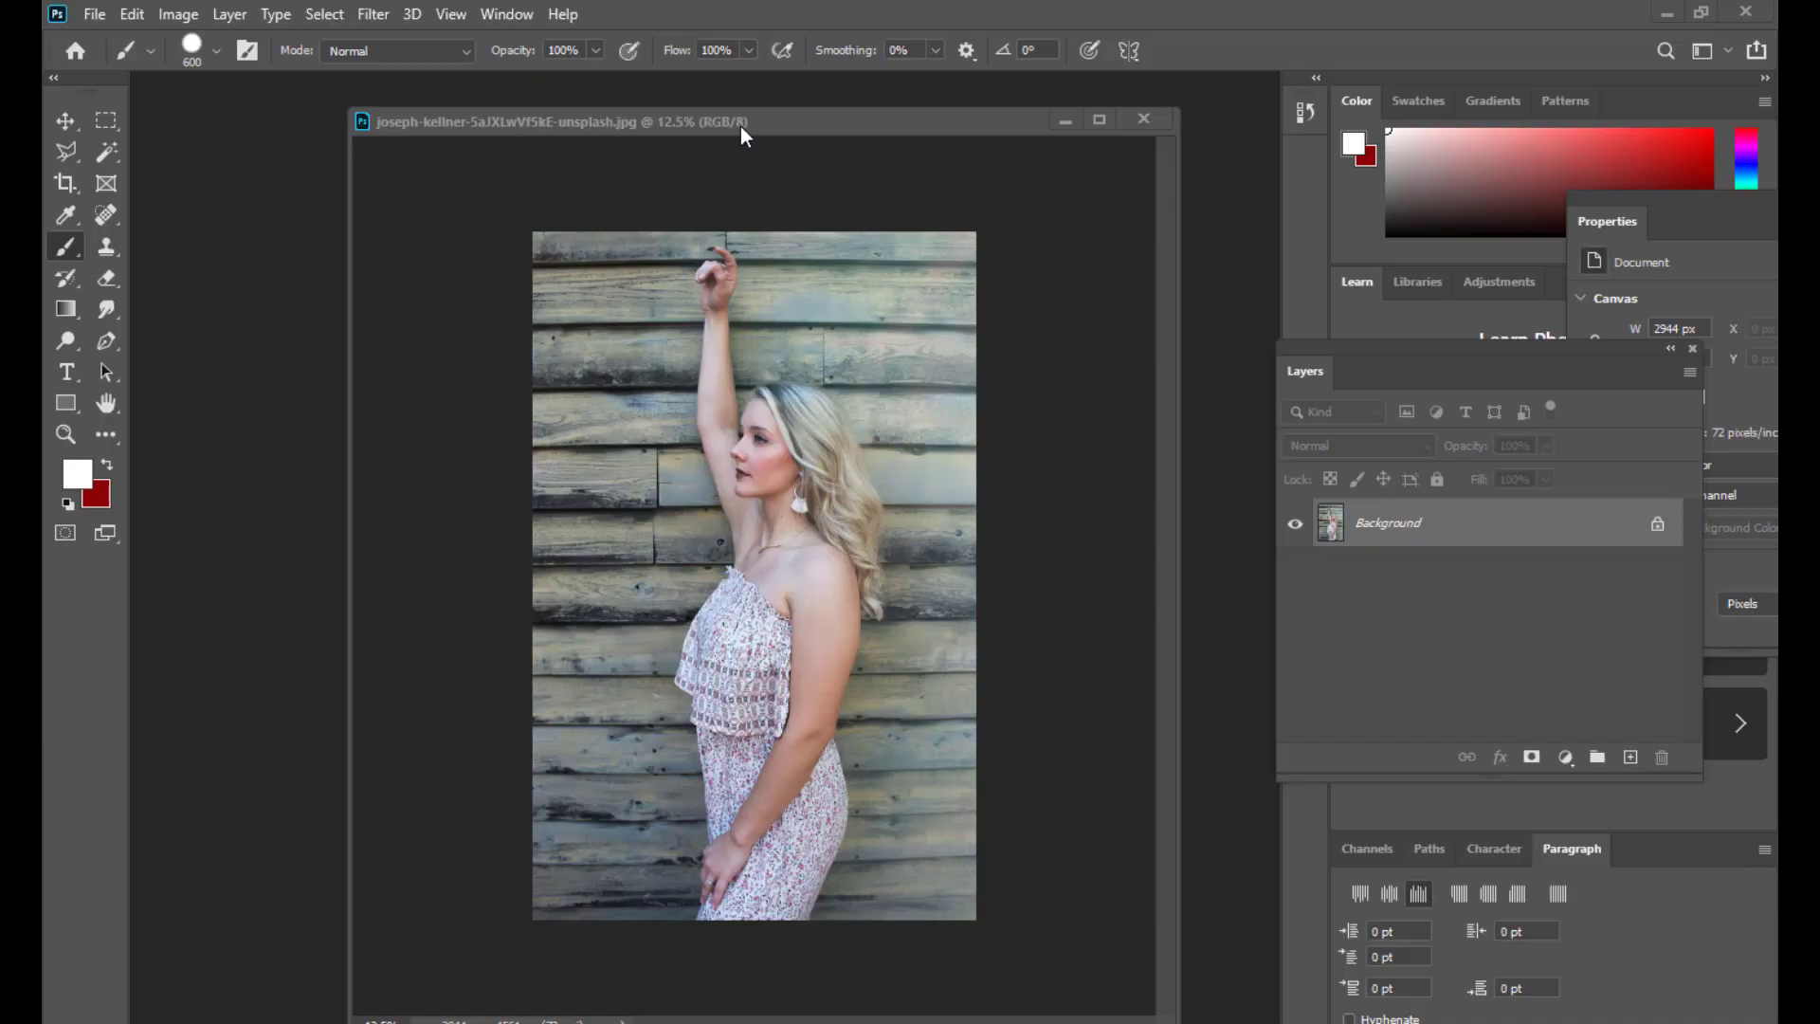
# - Add the vertical text FASHION to the portrait photo and move it onto the woman's upper arm
pyautogui.moveTo(741, 127); pyautogui.dragTo(632, 118)
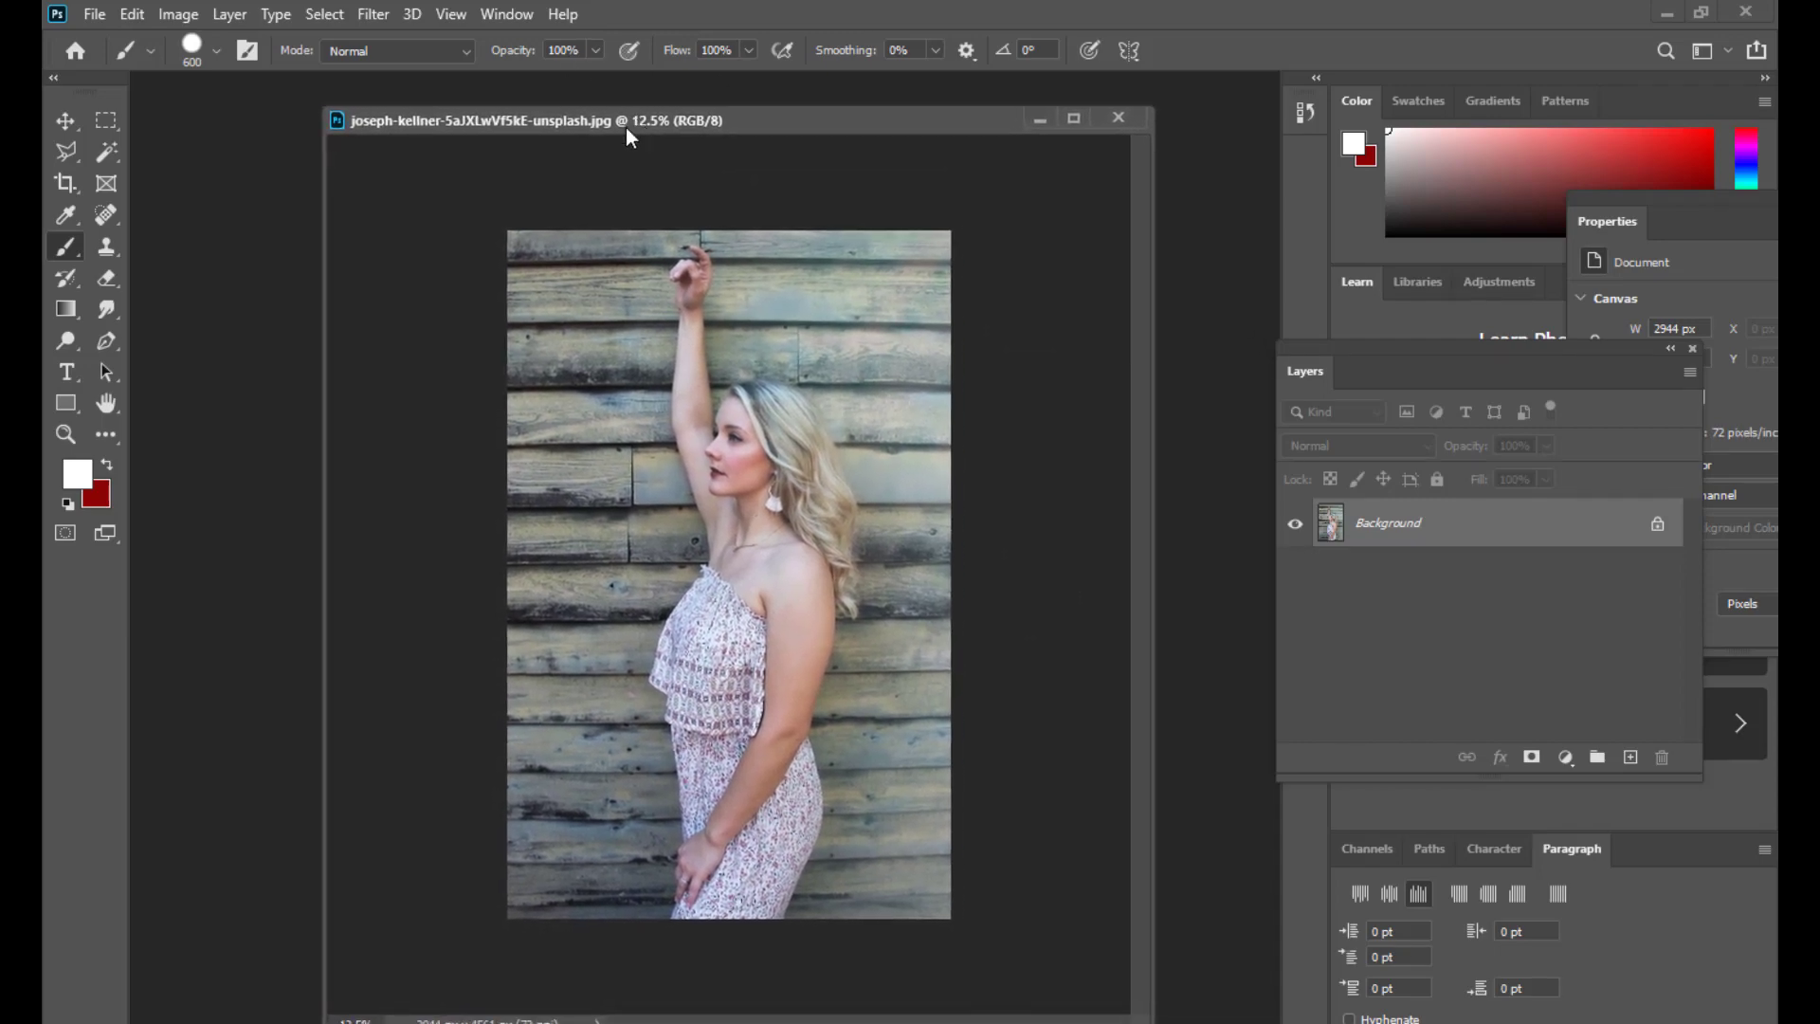
pyautogui.click(68, 374)
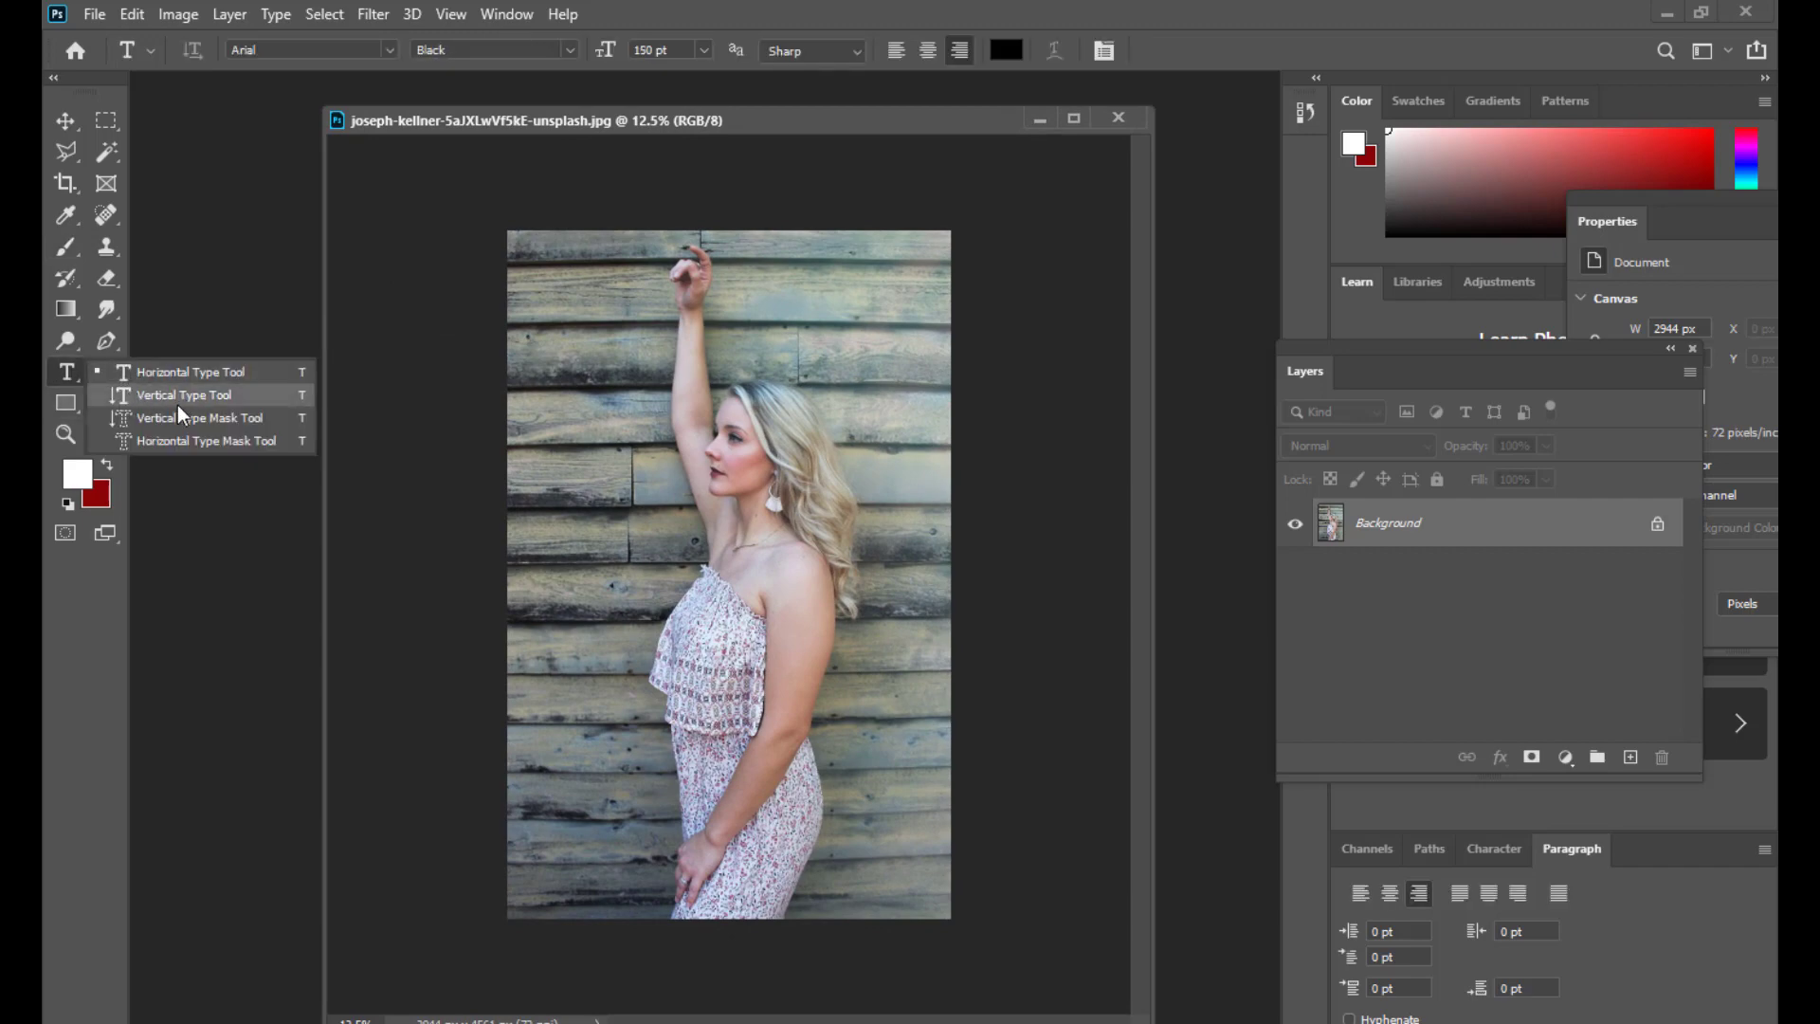
pyautogui.click(207, 402)
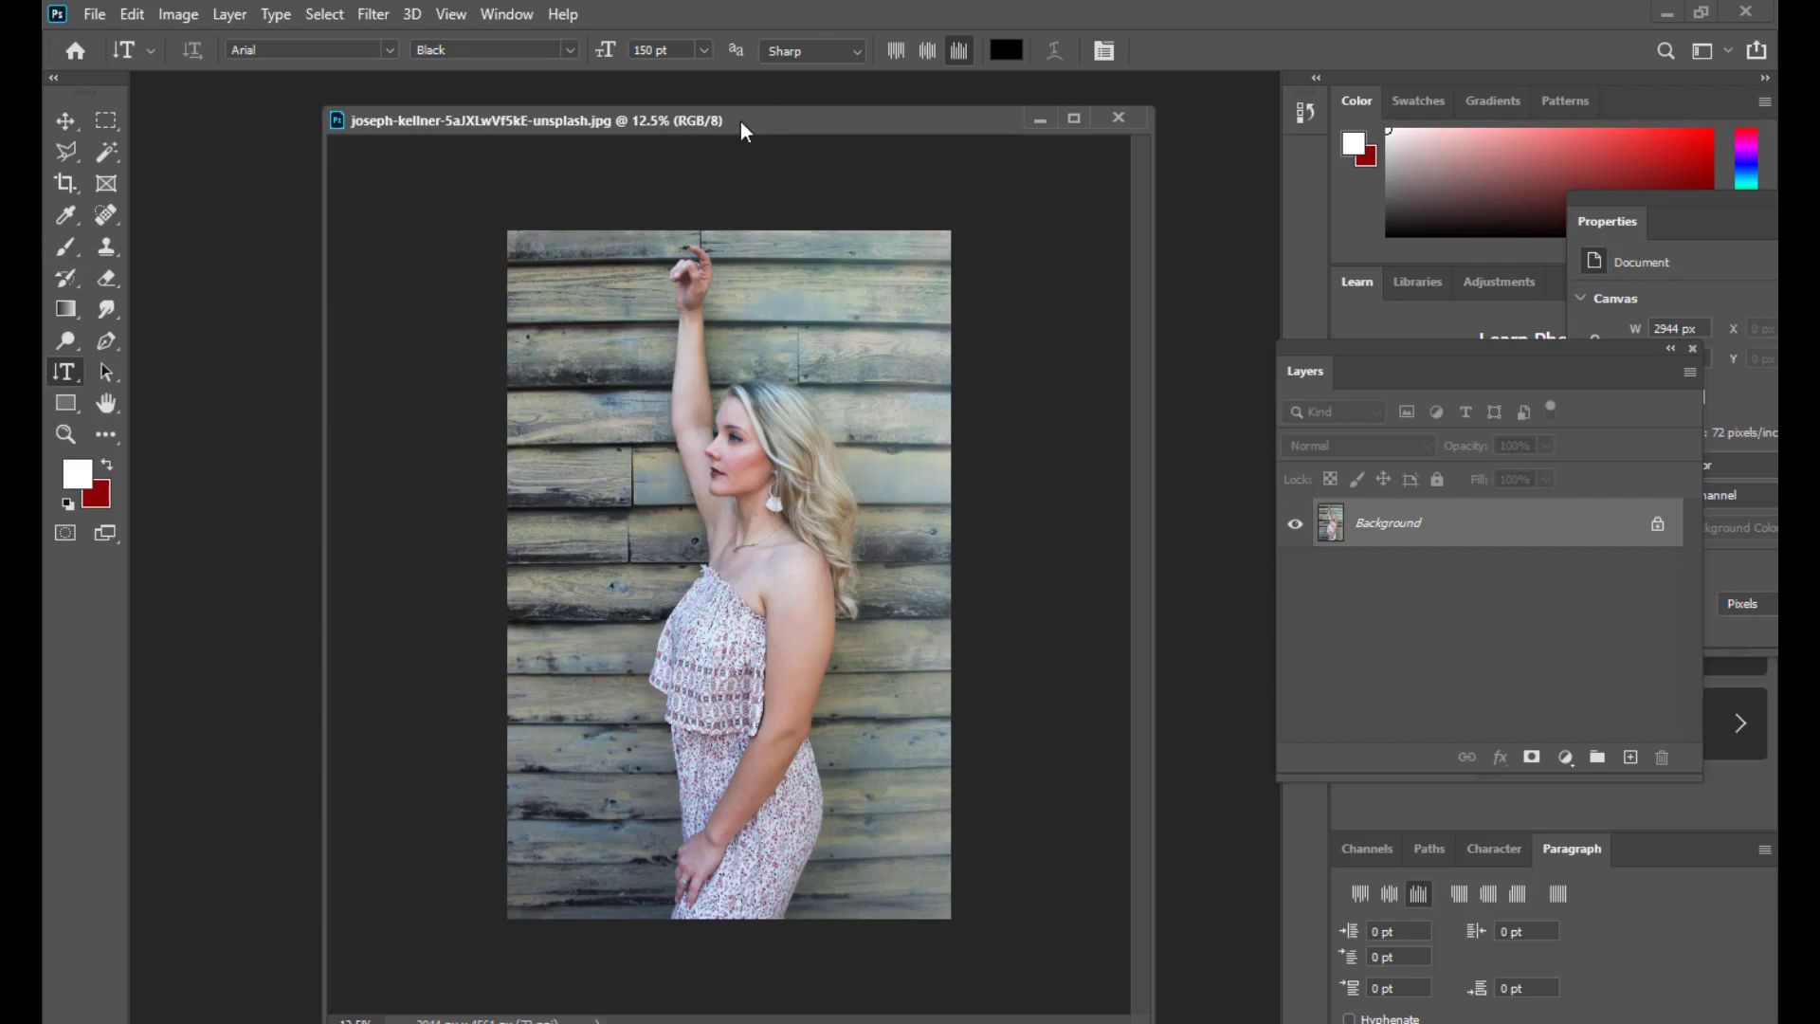
pyautogui.moveTo(744, 121); pyautogui.dragTo(706, 121)
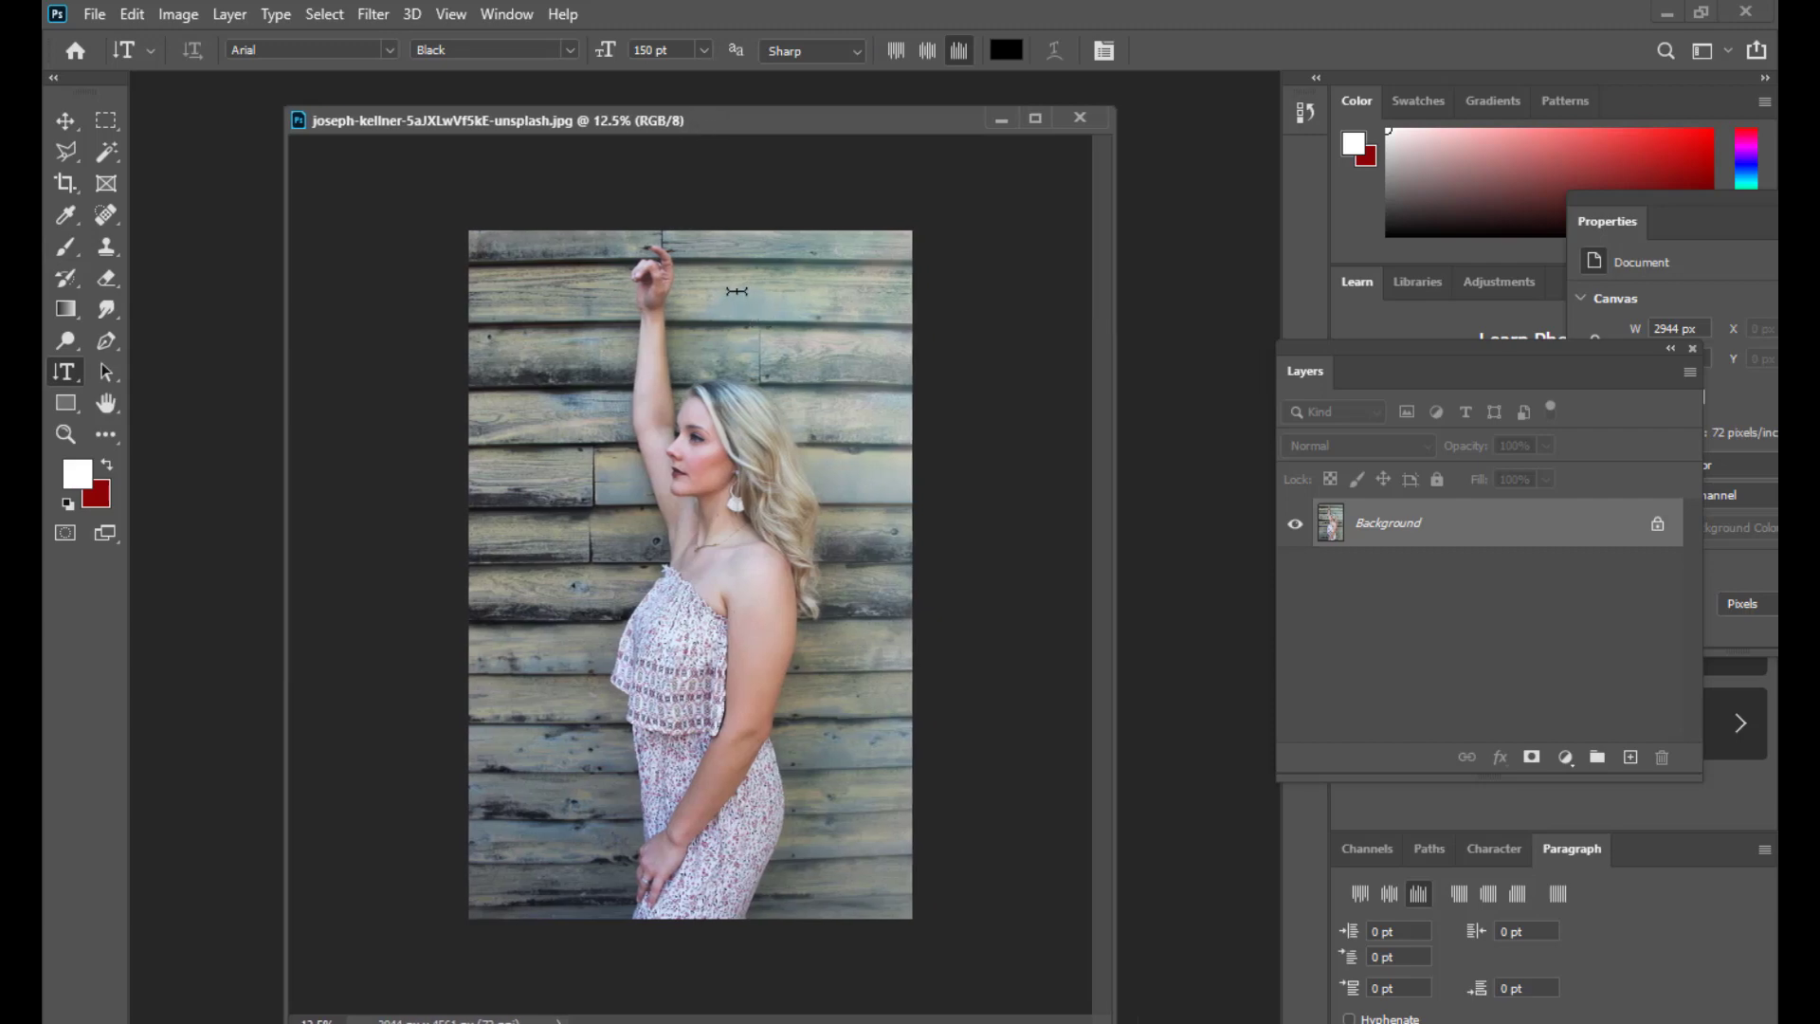
pyautogui.click(737, 291)
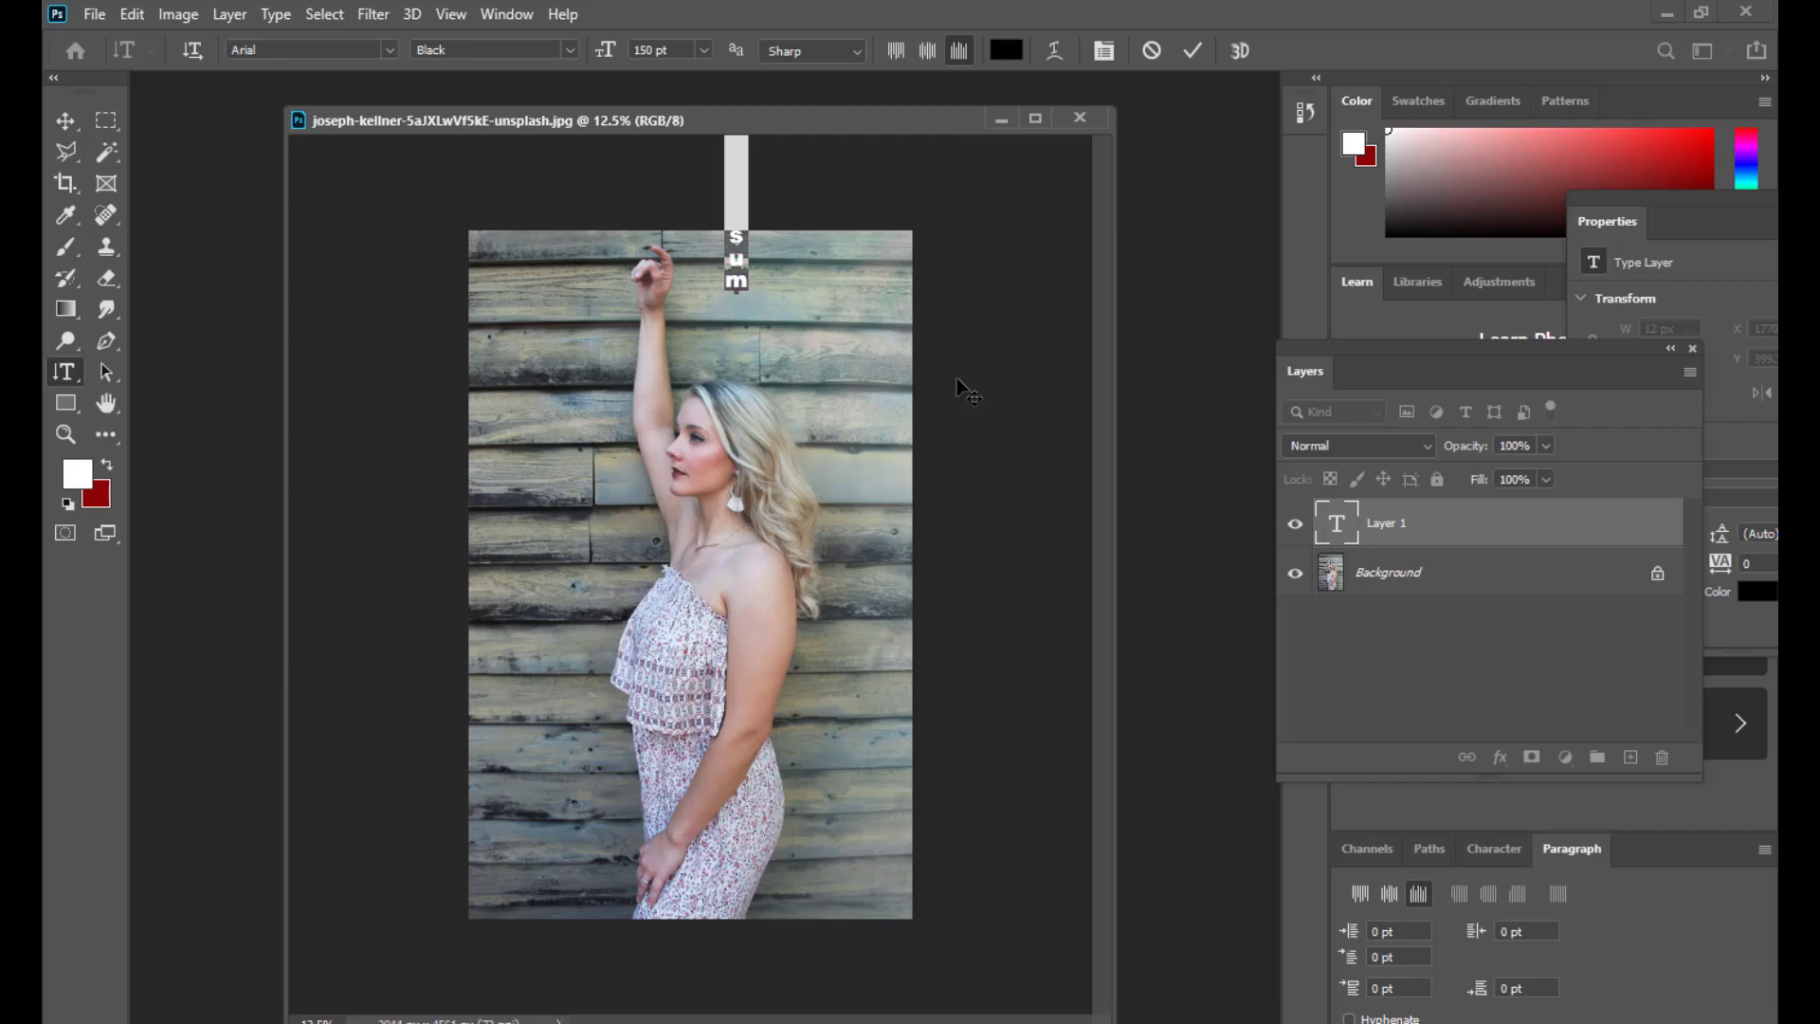
pyautogui.write('FAS')
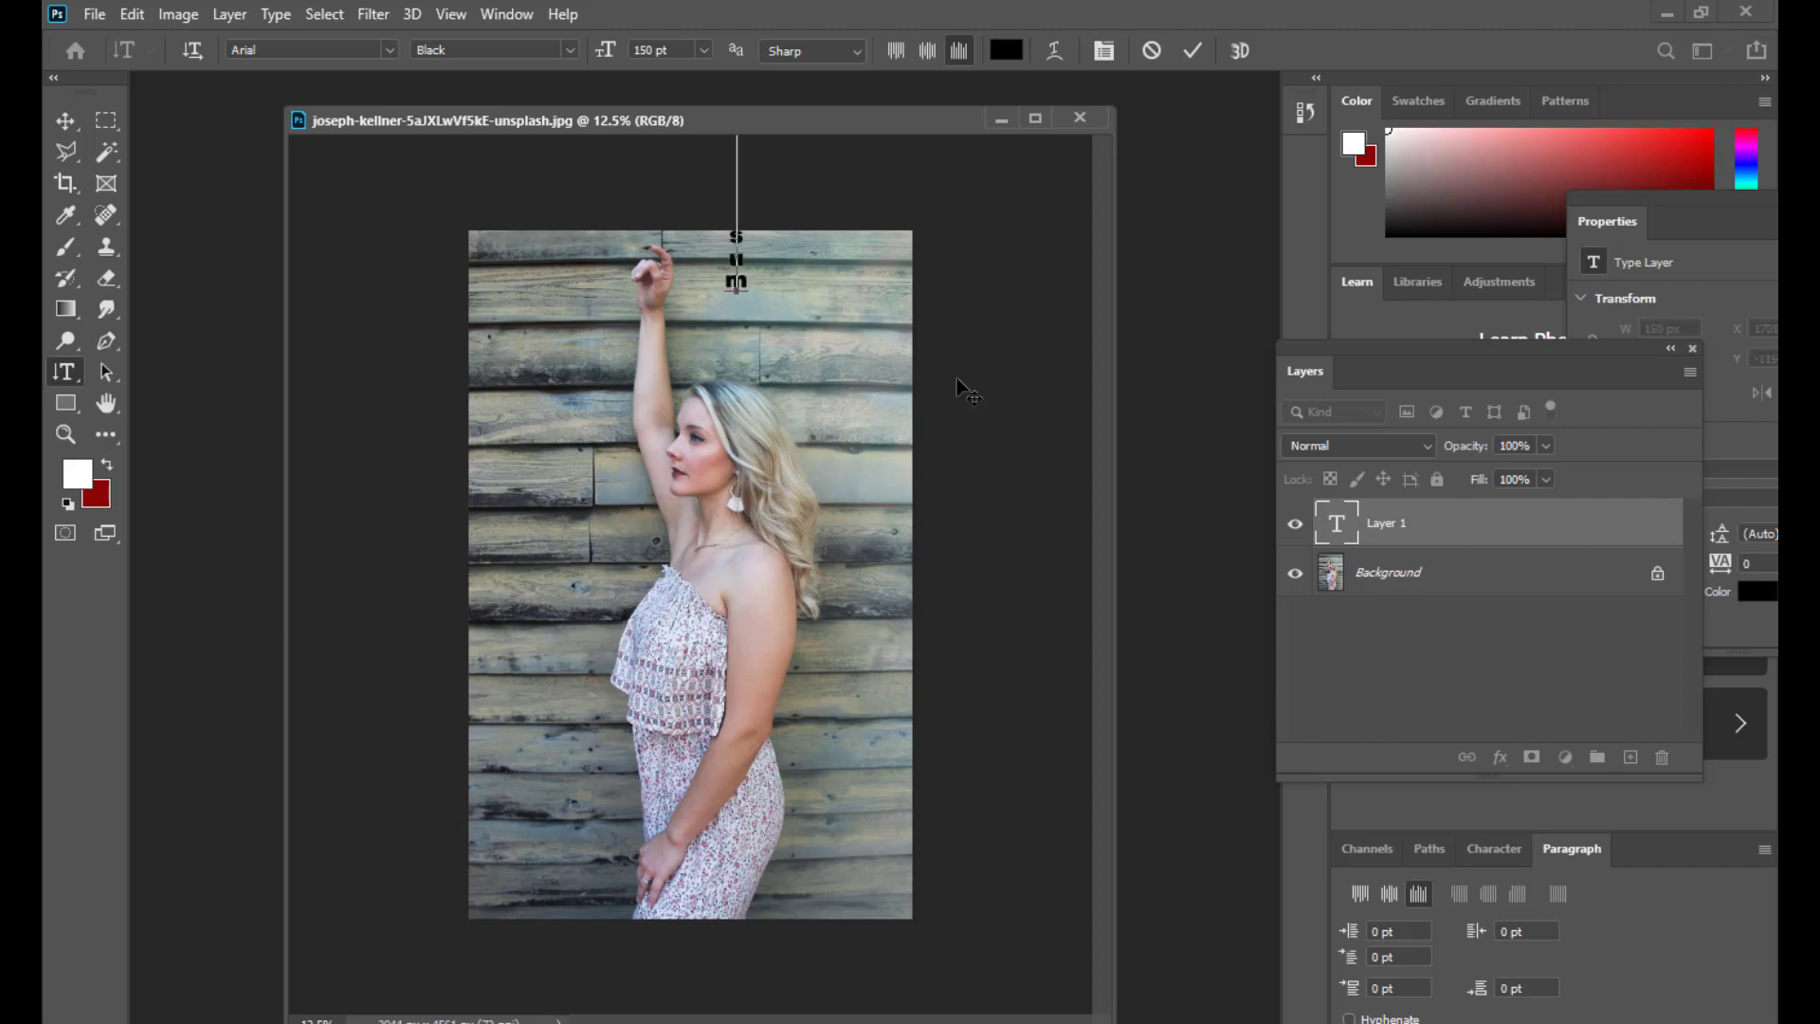
pyautogui.write('HION')
pyautogui.click(55, 110)
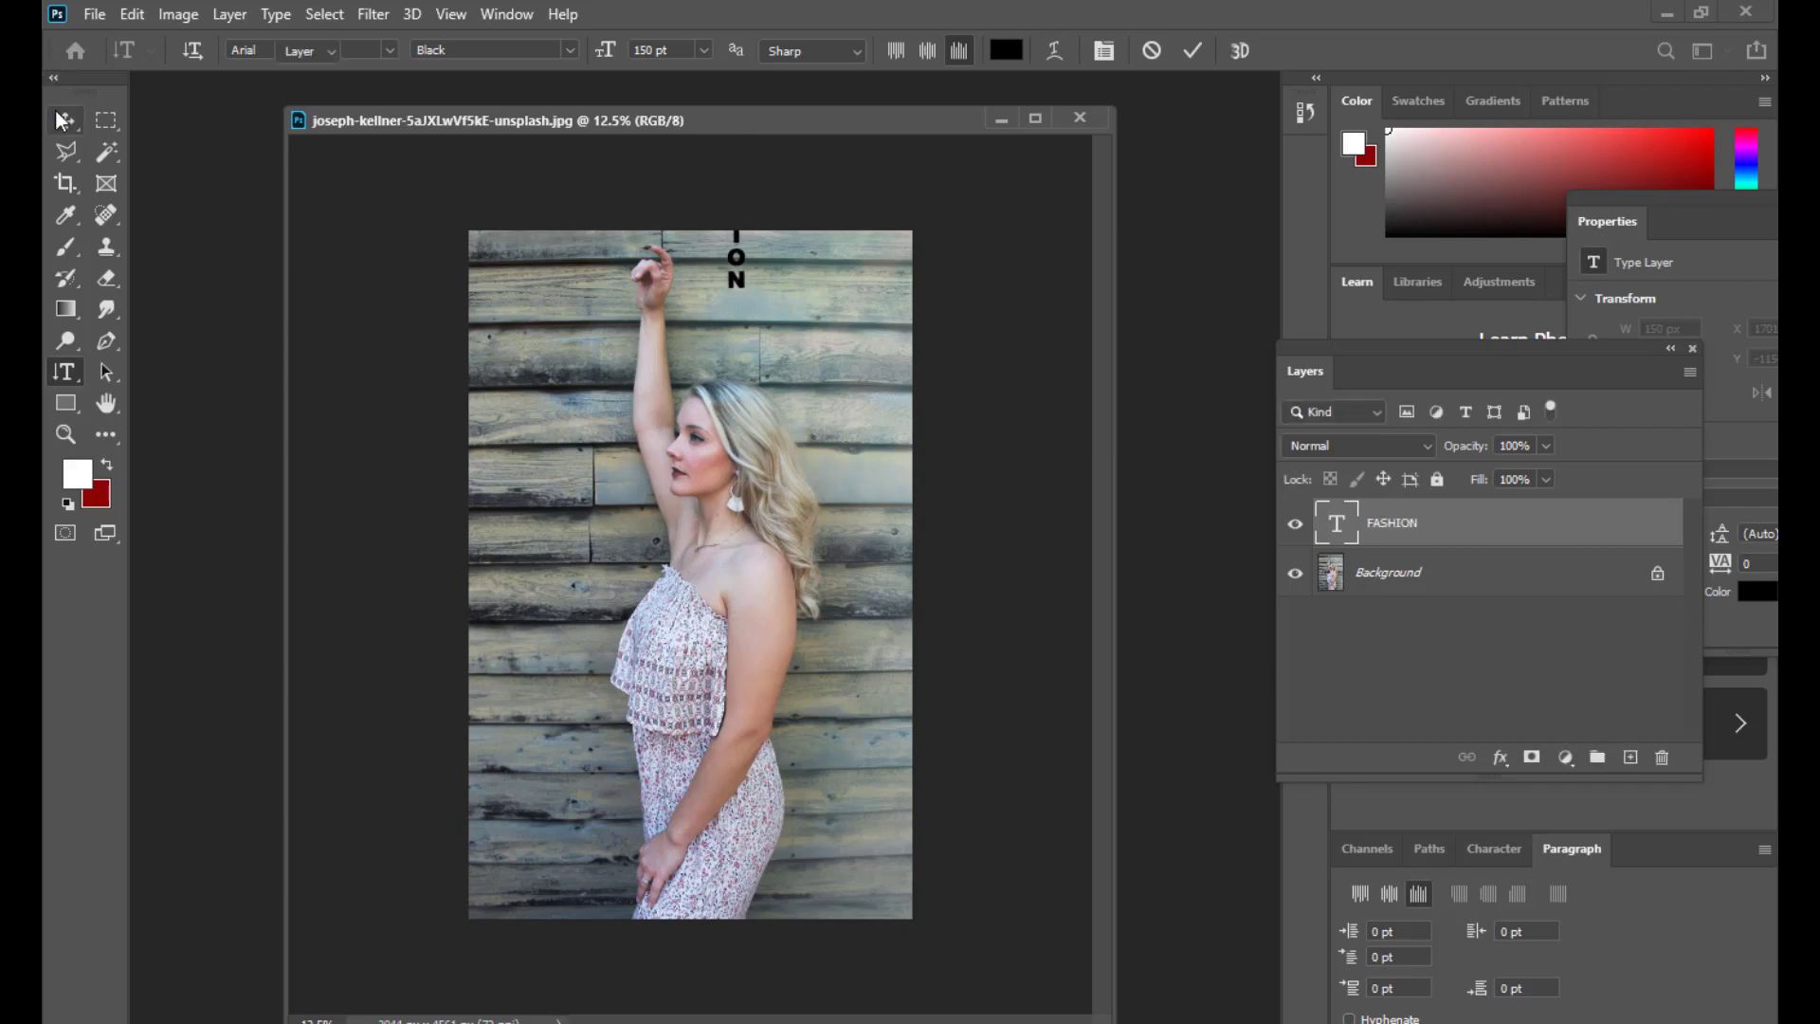
pyautogui.moveTo(737, 289); pyautogui.dragTo(745, 752)
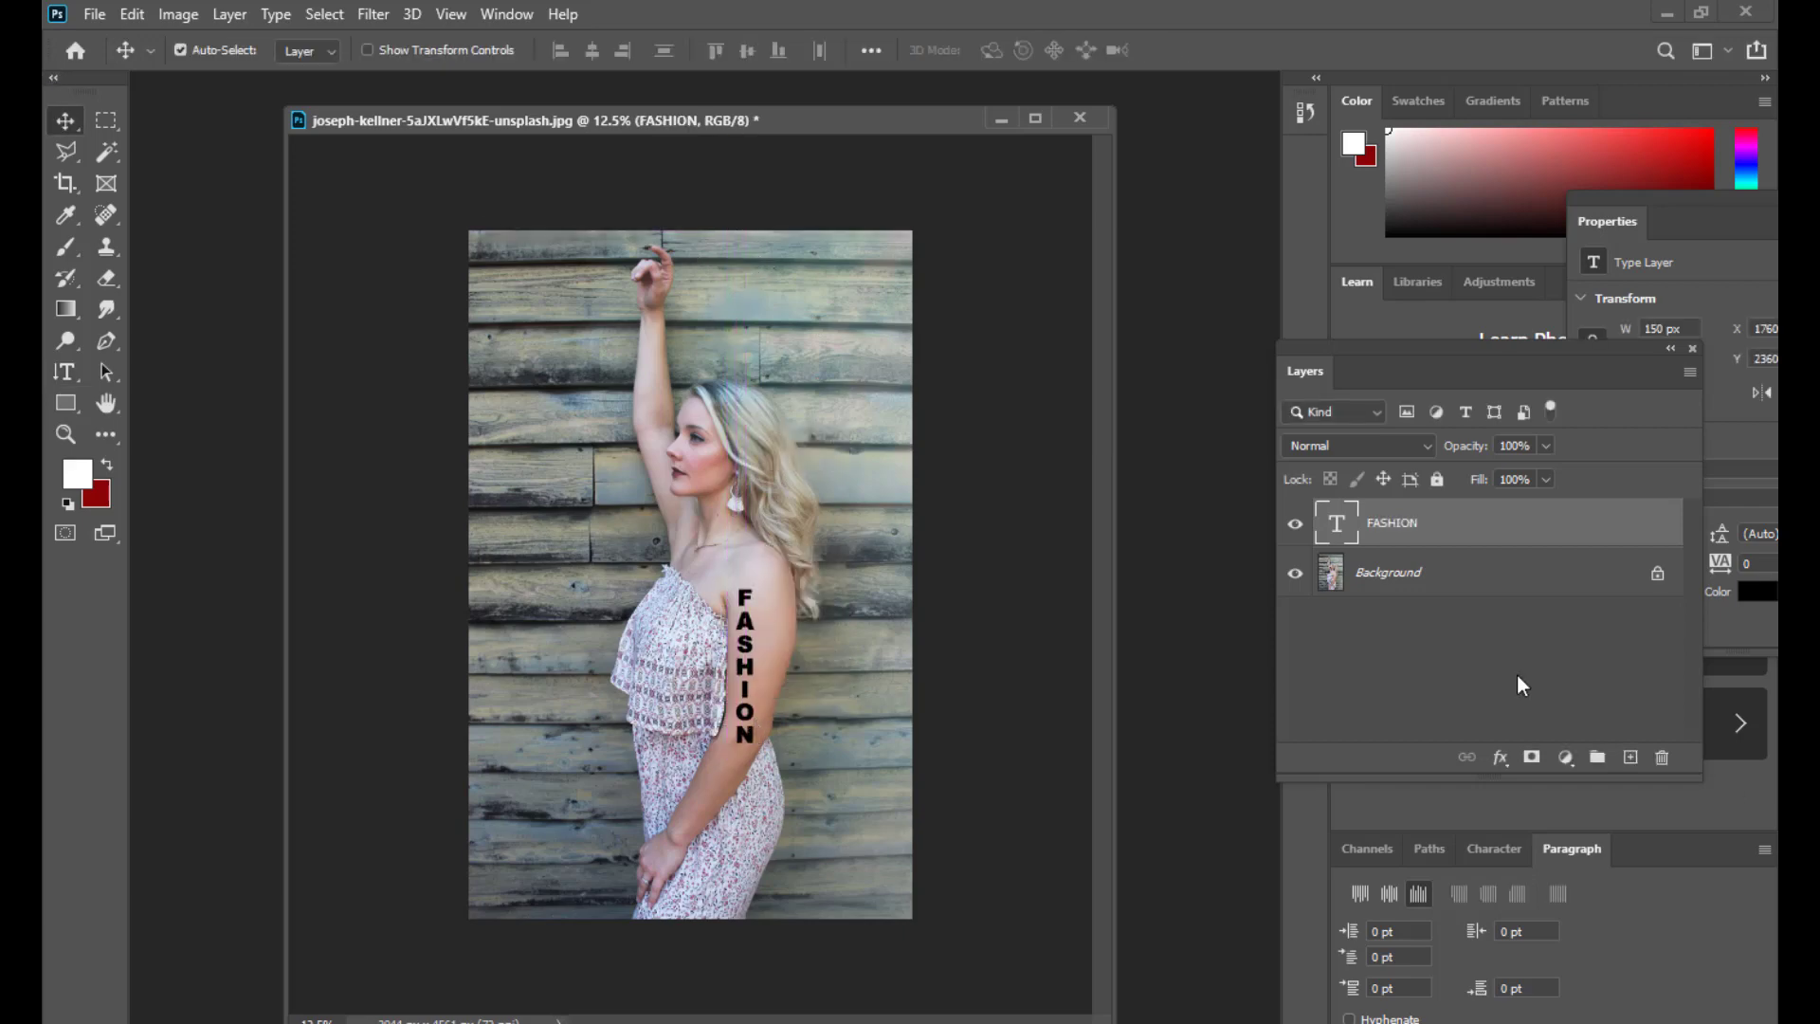
# - Select all of the FASHION text for editing and look through the available fonts
pyautogui.doubleClick(1333, 521)
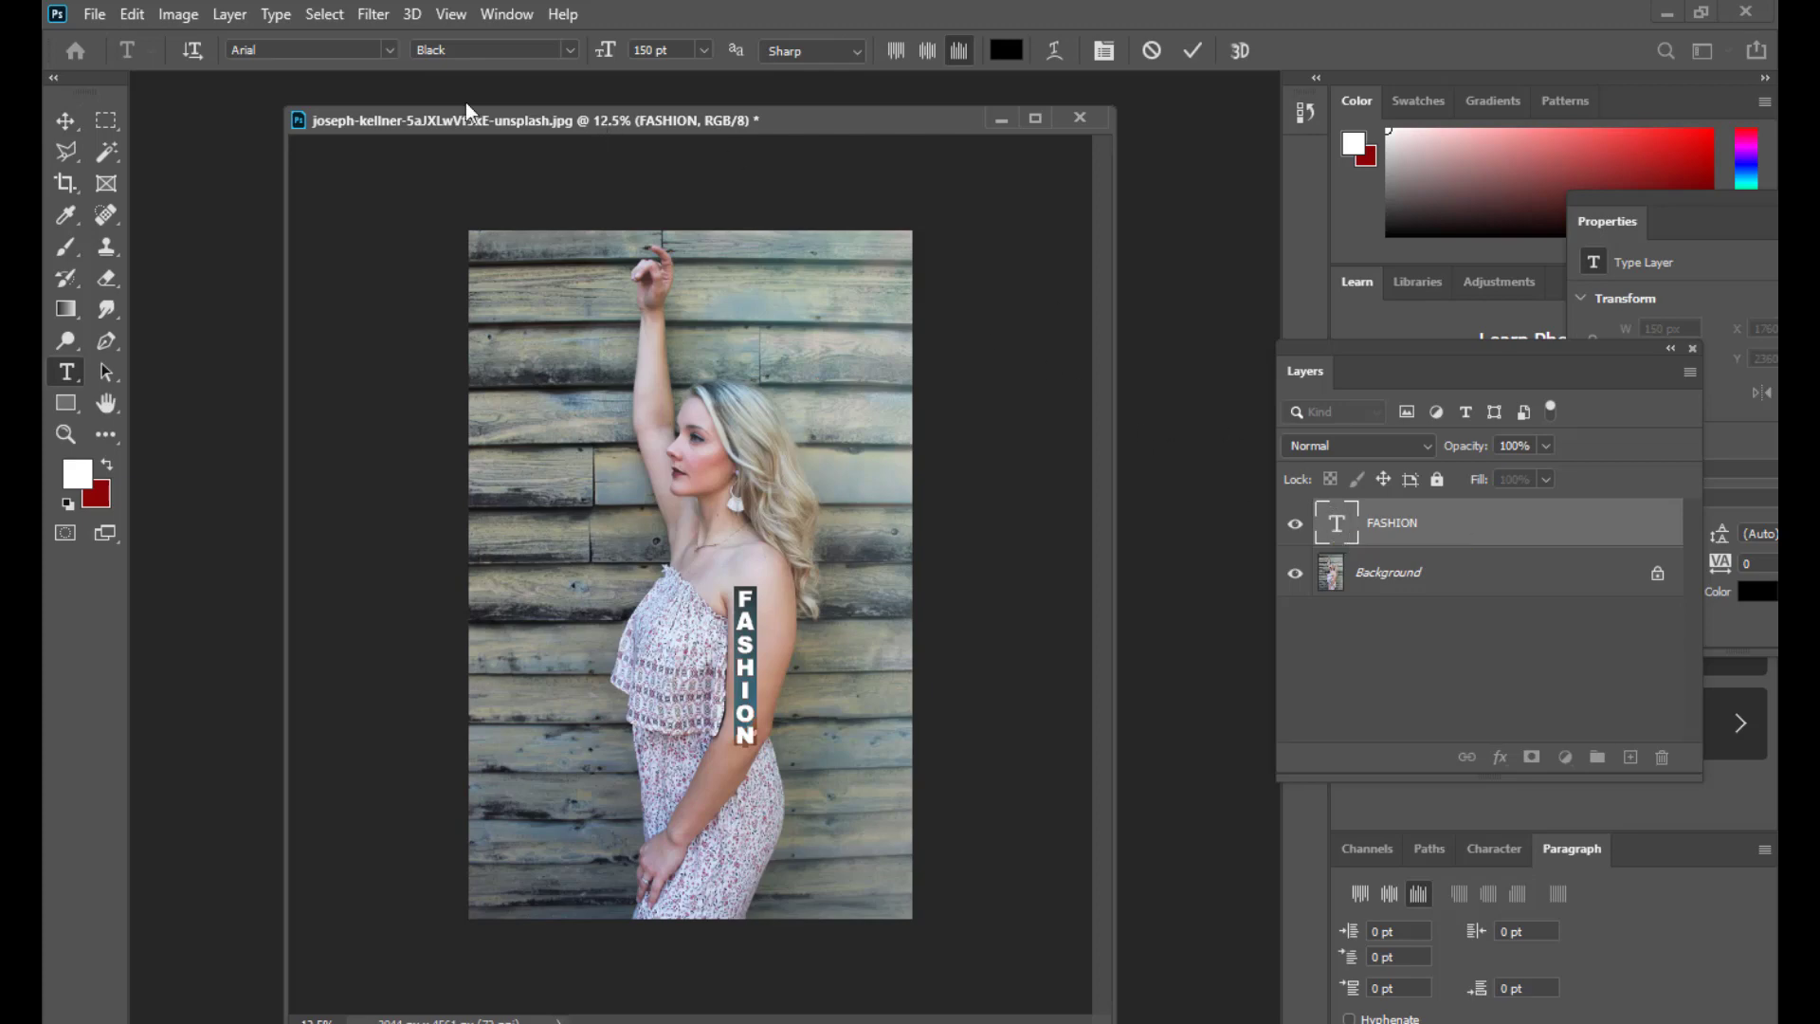
pyautogui.click(301, 49)
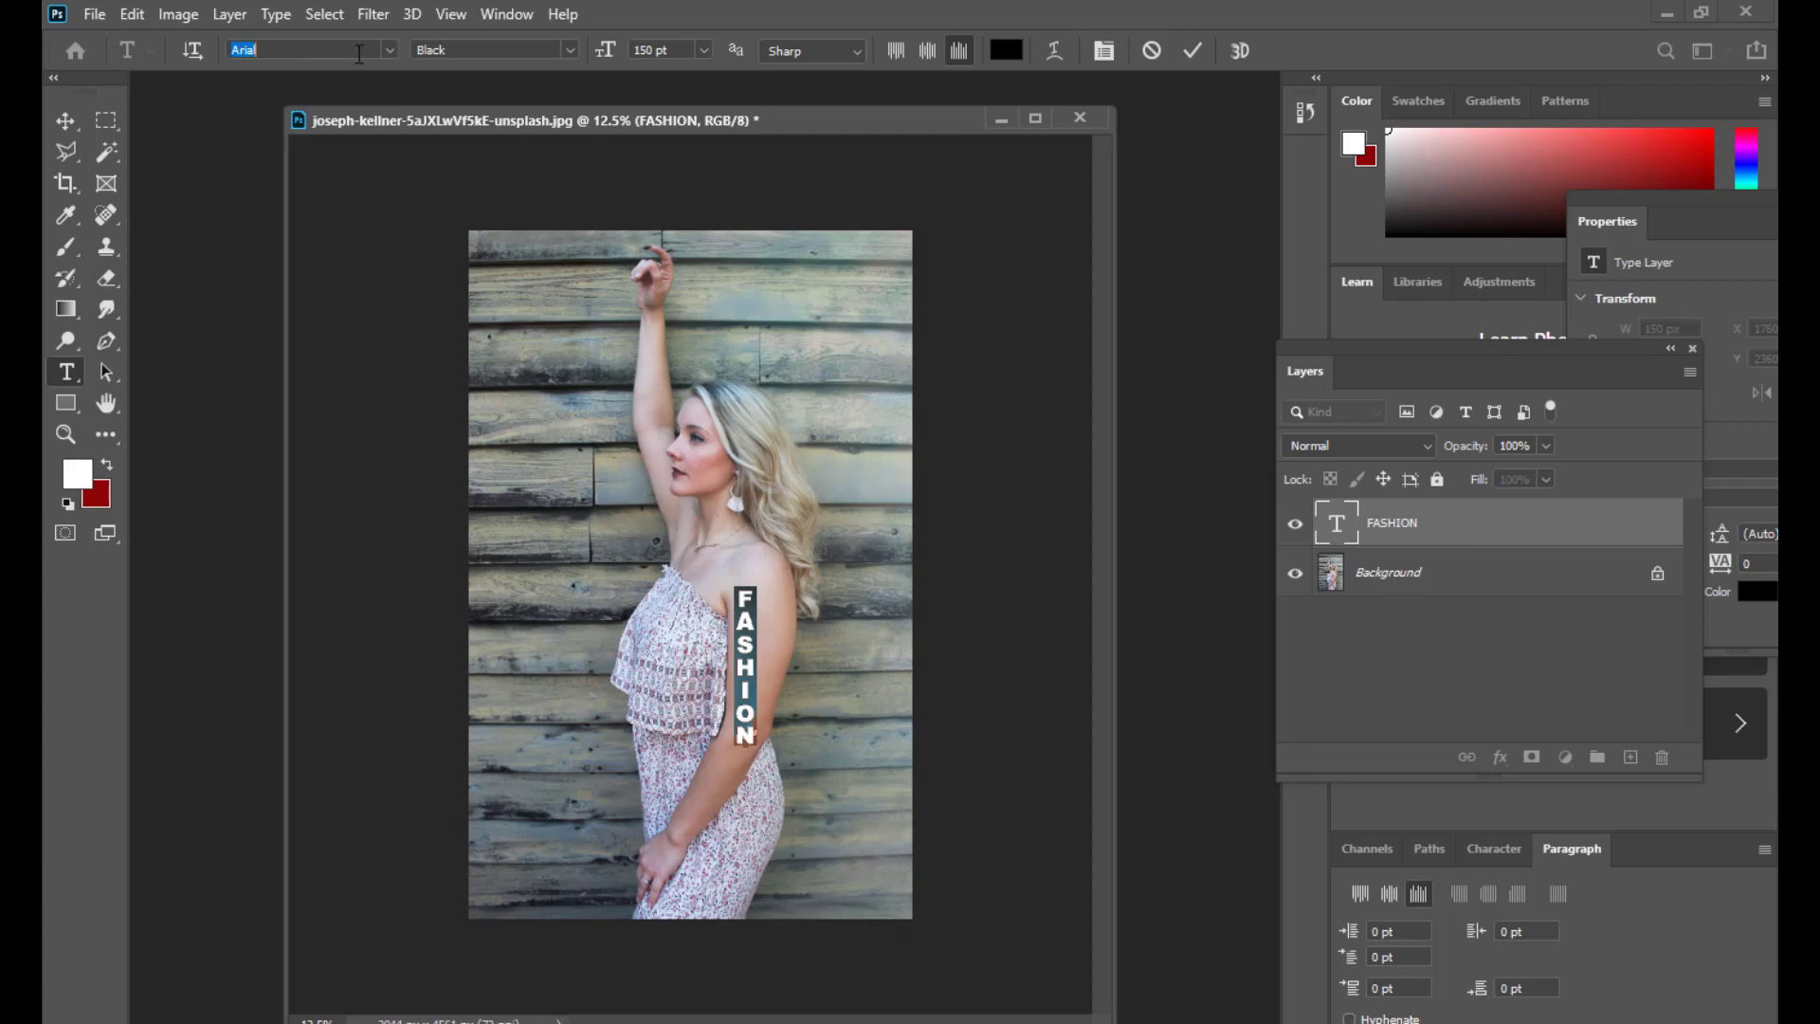
pyautogui.click(569, 50)
pyautogui.click(569, 49)
pyautogui.click(388, 51)
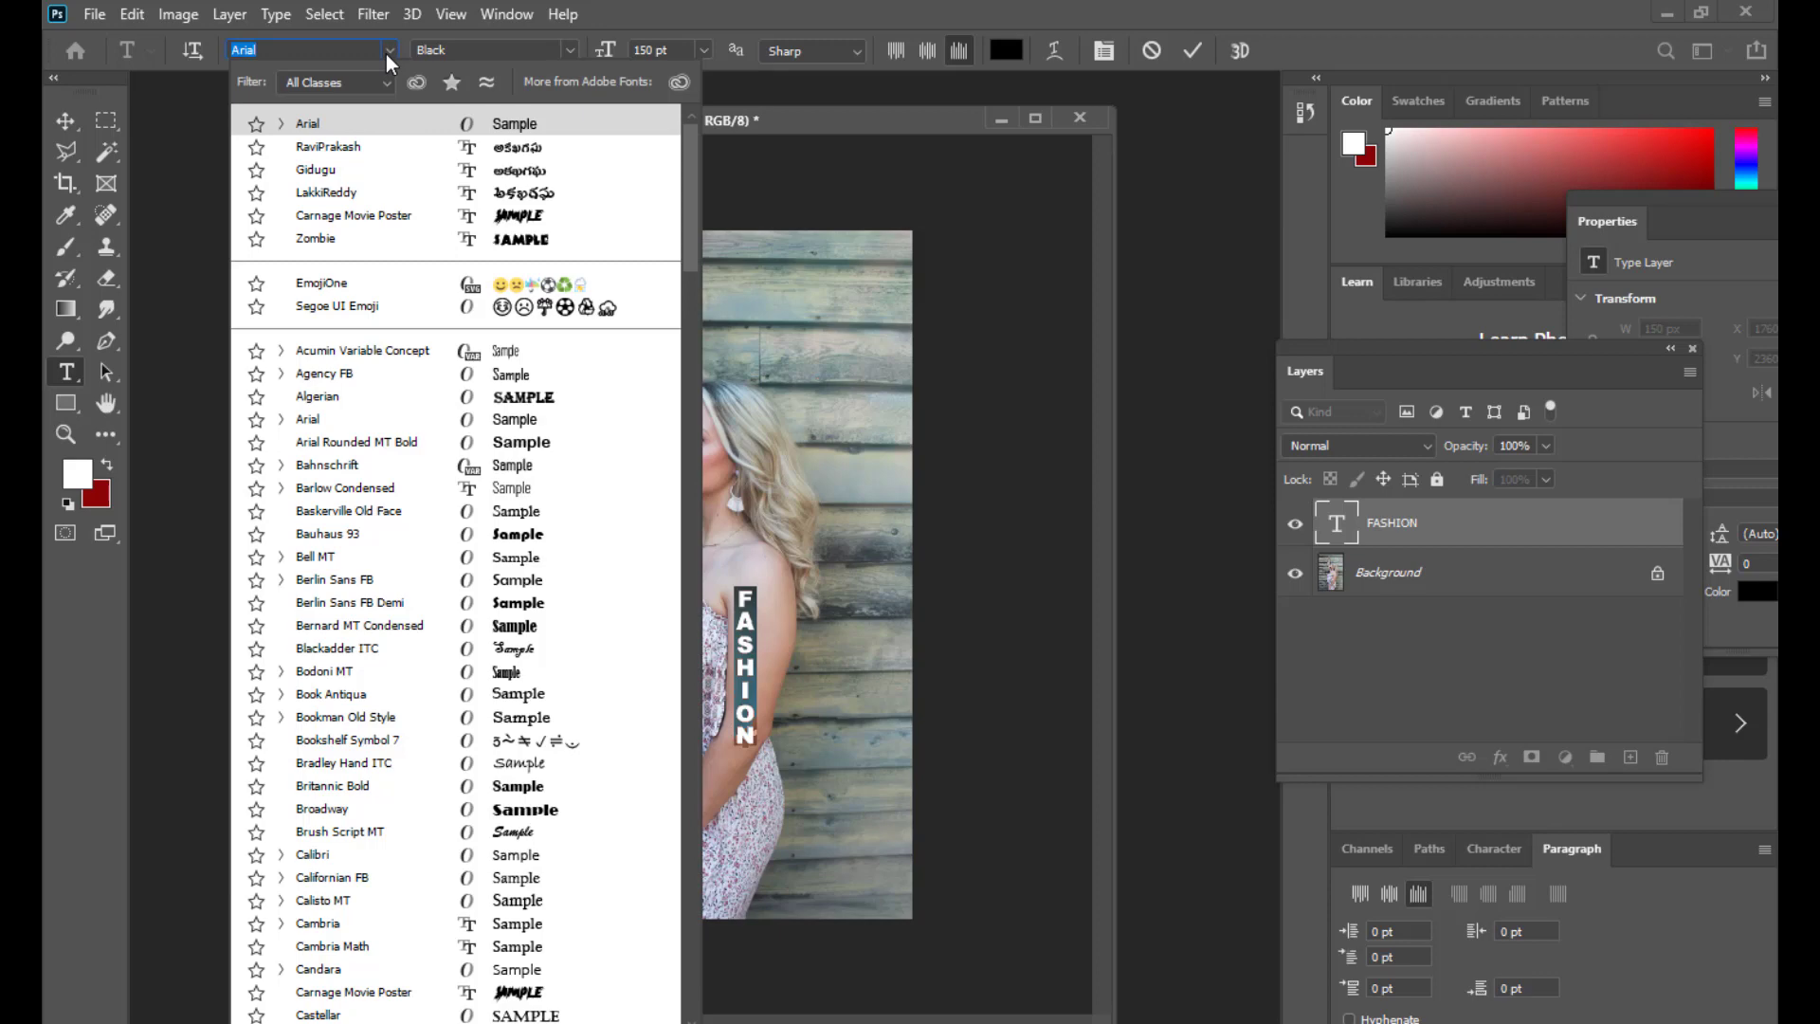
pyautogui.click(386, 55)
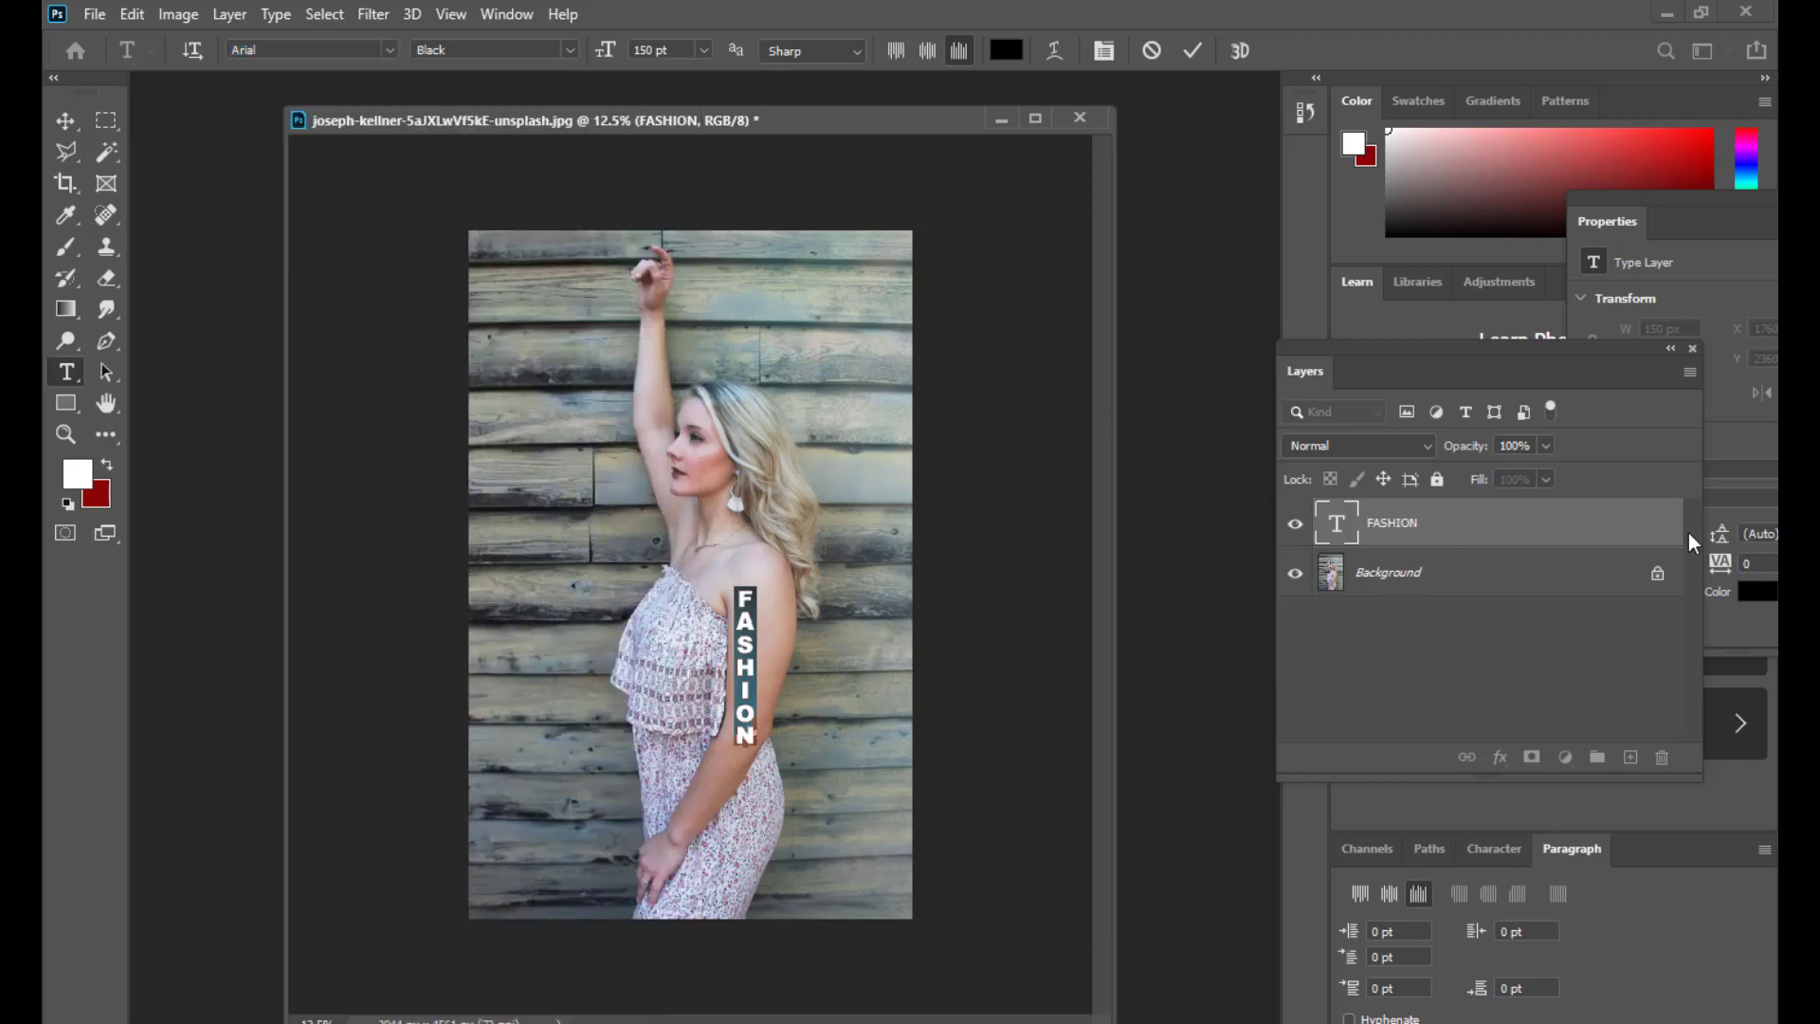
pyautogui.moveTo(1379, 354)
pyautogui.mouseDown()
pyautogui.moveTo(1312, 343)
pyautogui.moveTo(1351, 351)
pyautogui.mouseUp()
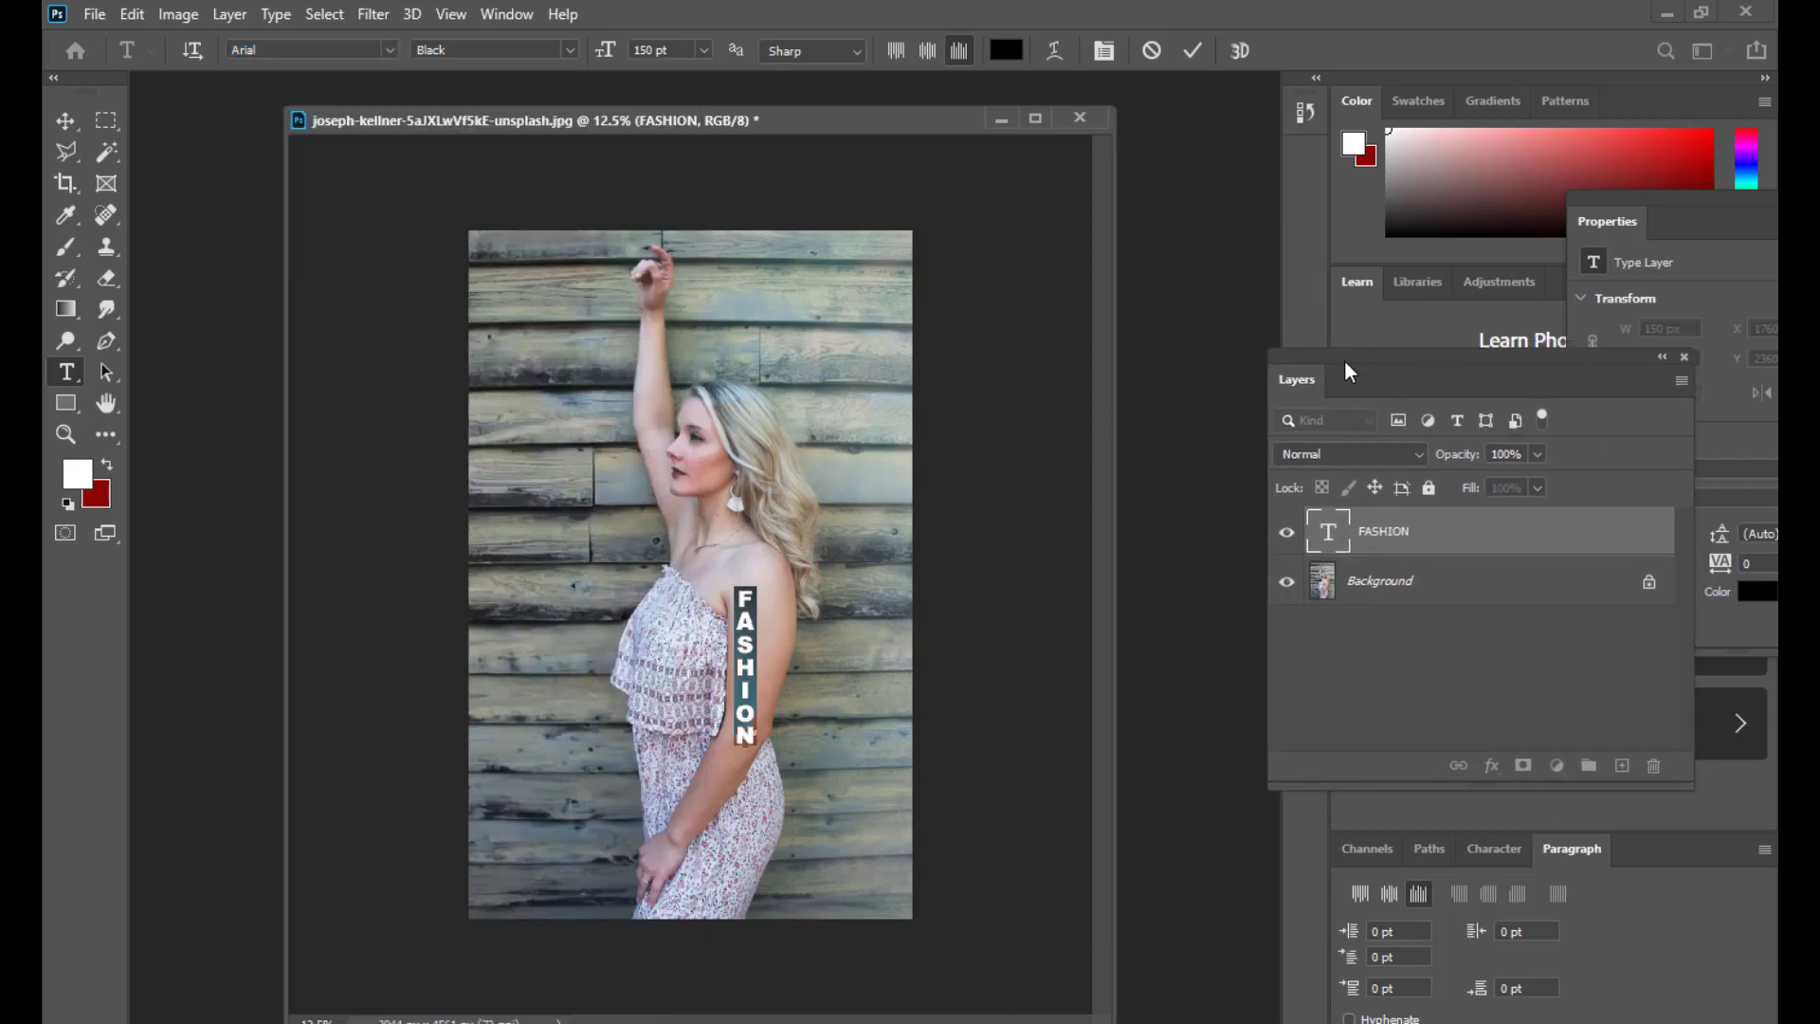
# - Enlarge the selected FASHION text gradually, then set its font size to 200 pt
pyautogui.hotkey('ctrl', 'shift', '.')
pyautogui.hotkey('ctrl', 'shift', '.')
pyautogui.hotkey('ctrl', 'shift', '.')
pyautogui.hotkey('ctrl', 'shift', '.')
pyautogui.hotkey('ctrl', 'shift', '.')
pyautogui.hotkey('ctrl', 'shift', '.')
pyautogui.hotkey('ctrl', 'shift', '.')
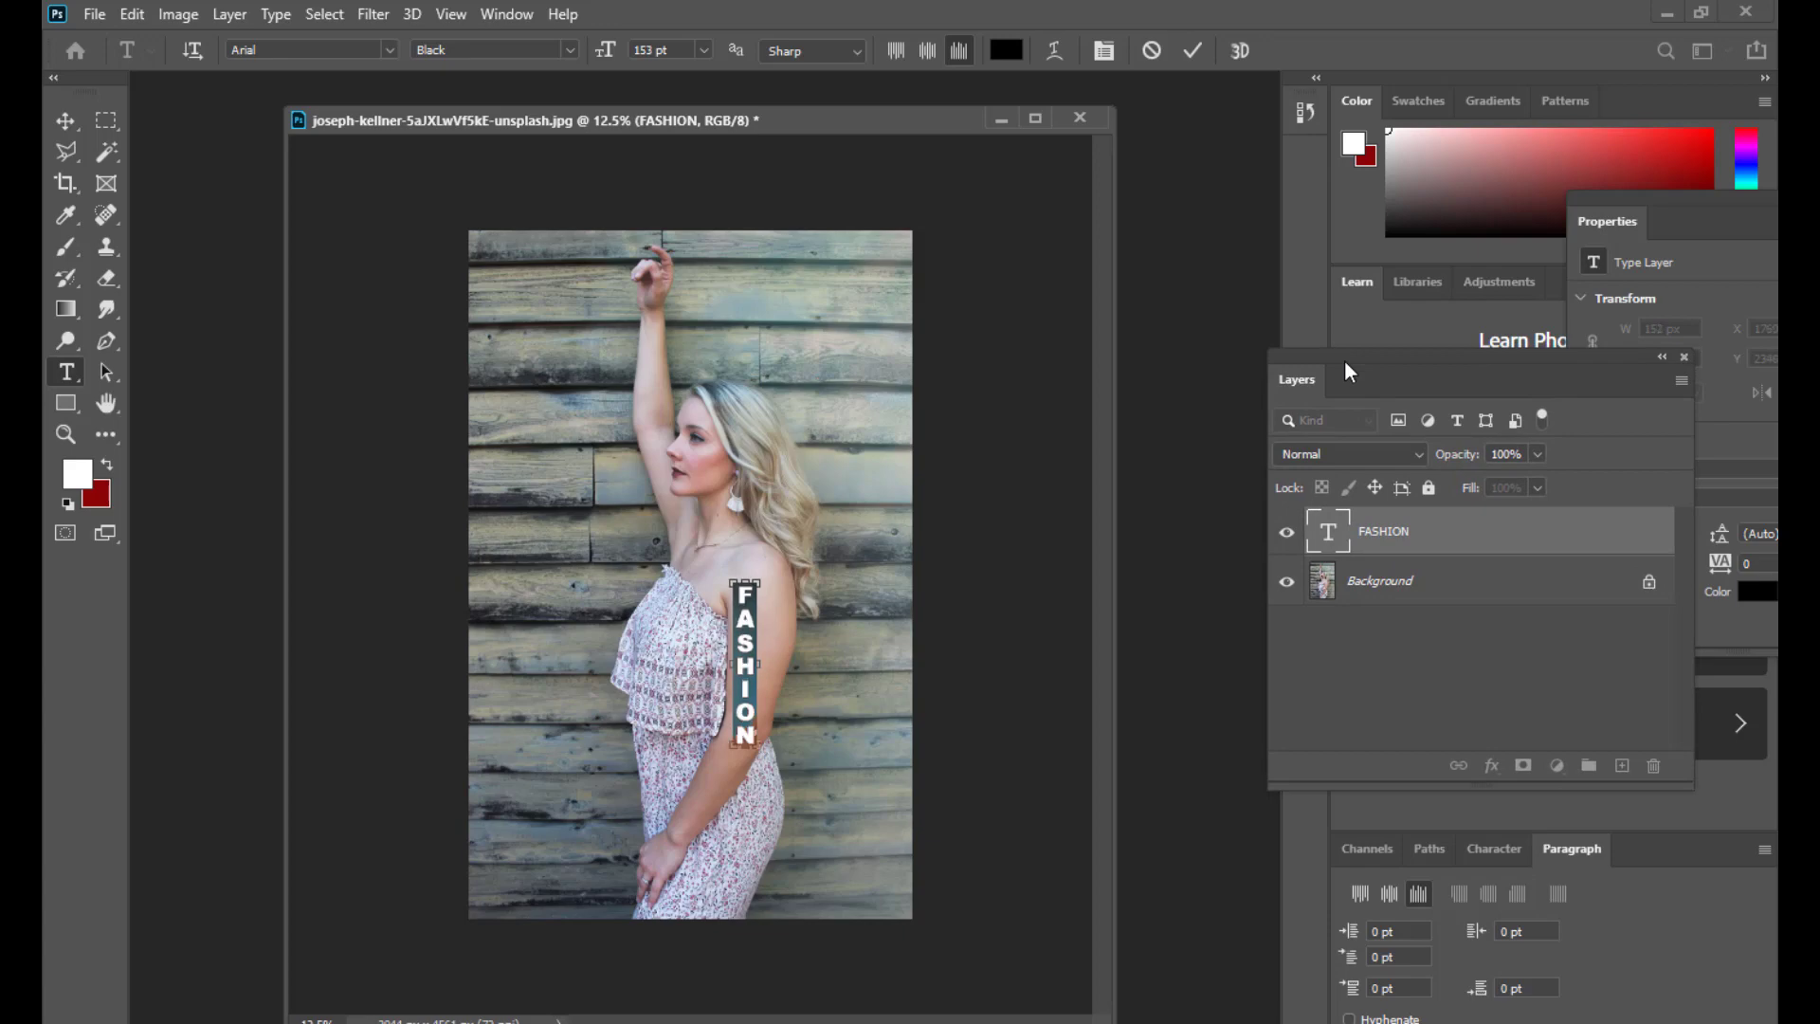
pyautogui.hotkey('ctrl', 'shift', '.')
pyautogui.hotkey('ctrl', 'shift', '.')
pyautogui.hotkey('ctrl', 'shift', '.')
pyautogui.hotkey('ctrl', 'shift', '.')
pyautogui.hotkey('ctrl', 'shift', '.')
pyautogui.hotkey('ctrl', 'shift', '.')
pyautogui.hotkey('ctrl', 'shift', '.')
pyautogui.hotkey('ctrl', 'shift', '.')
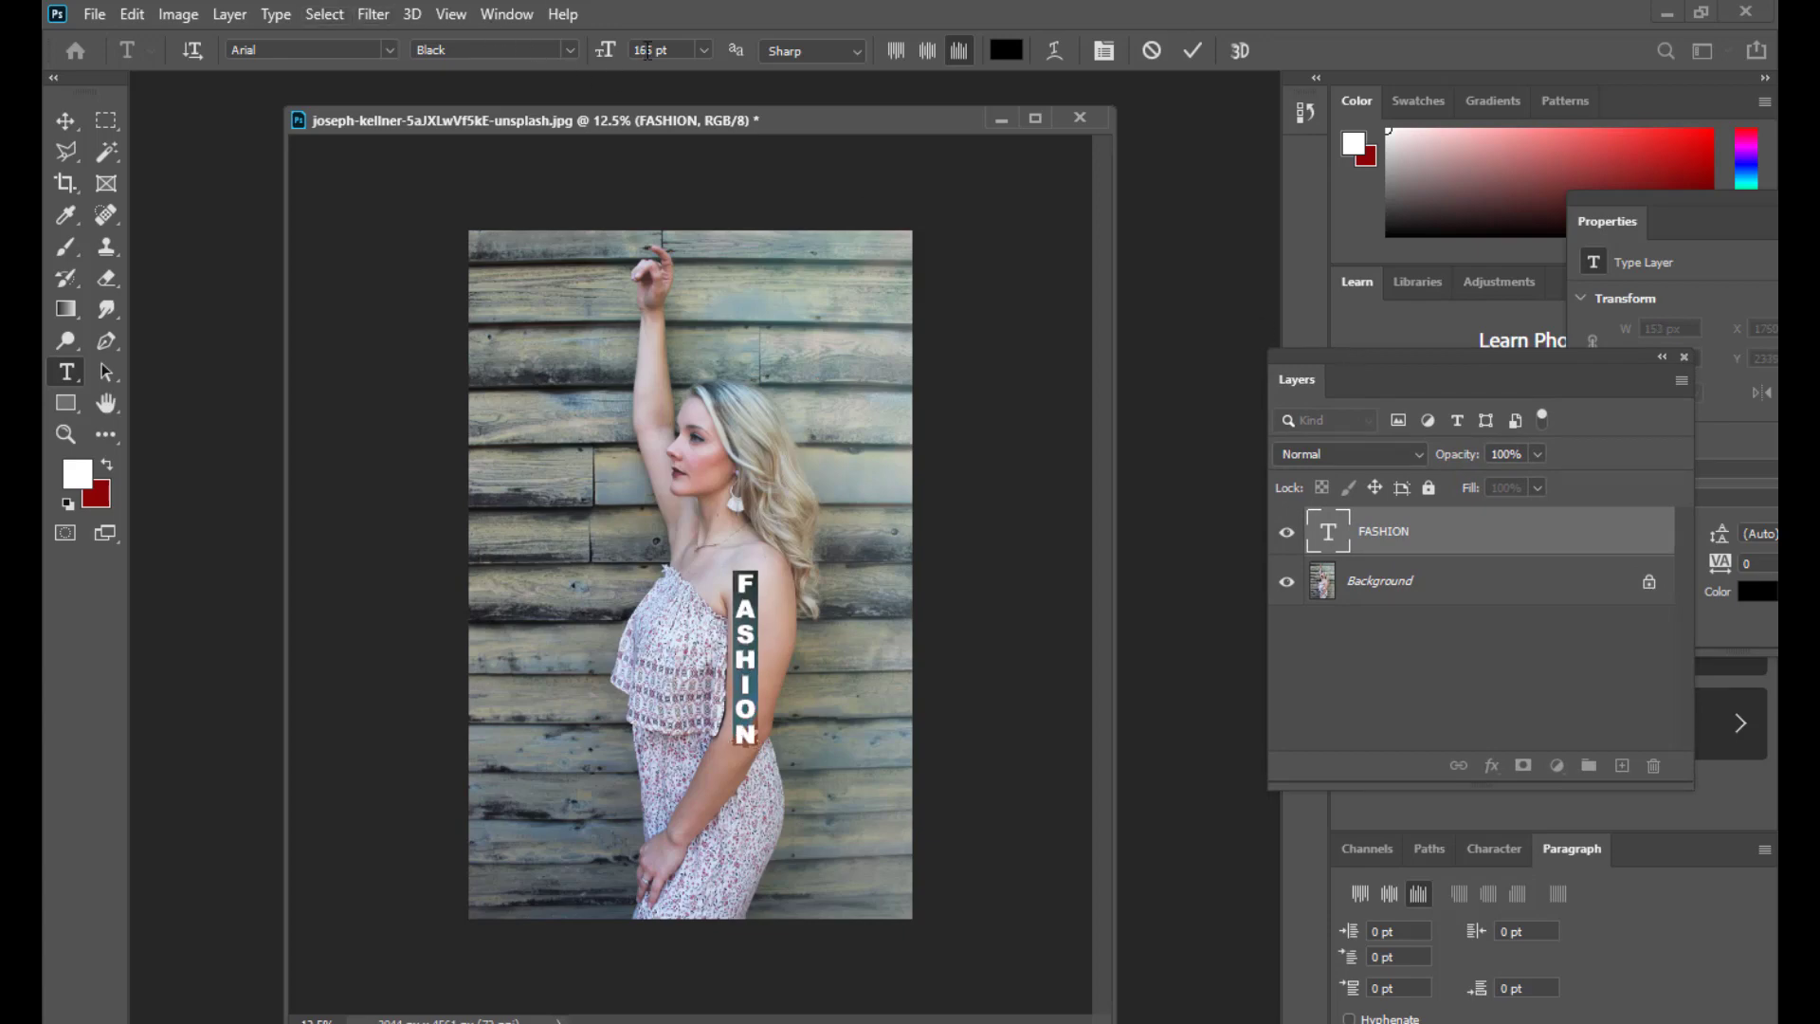
pyautogui.click(679, 54)
pyautogui.write('200')
pyautogui.press('Return')
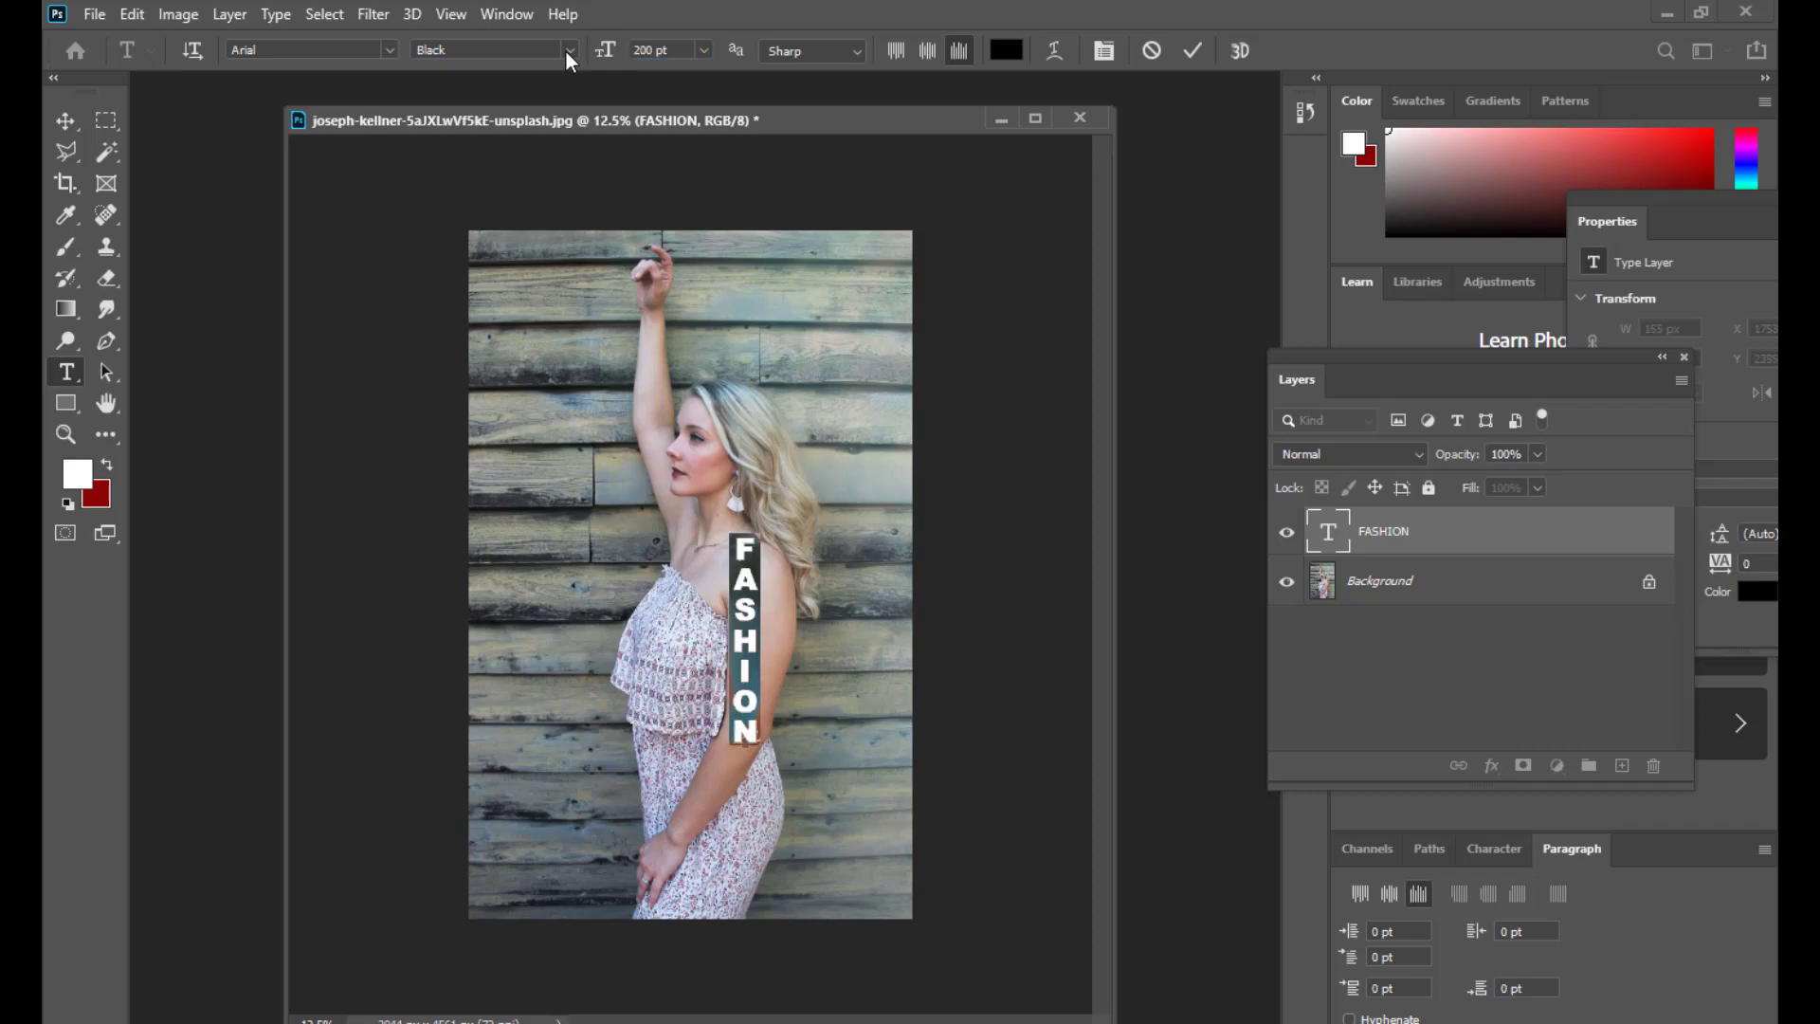
# - Set the font size of the vertical FASHION text to 500 pt
pyautogui.moveTo(678, 53); pyautogui.dragTo(452, 46)
pyautogui.write('500')
pyautogui.press('Return')
# - Move the FASHION text down over the woman's head and body, to about X 1561 px, Y 1036 px
pyautogui.click(66, 120)
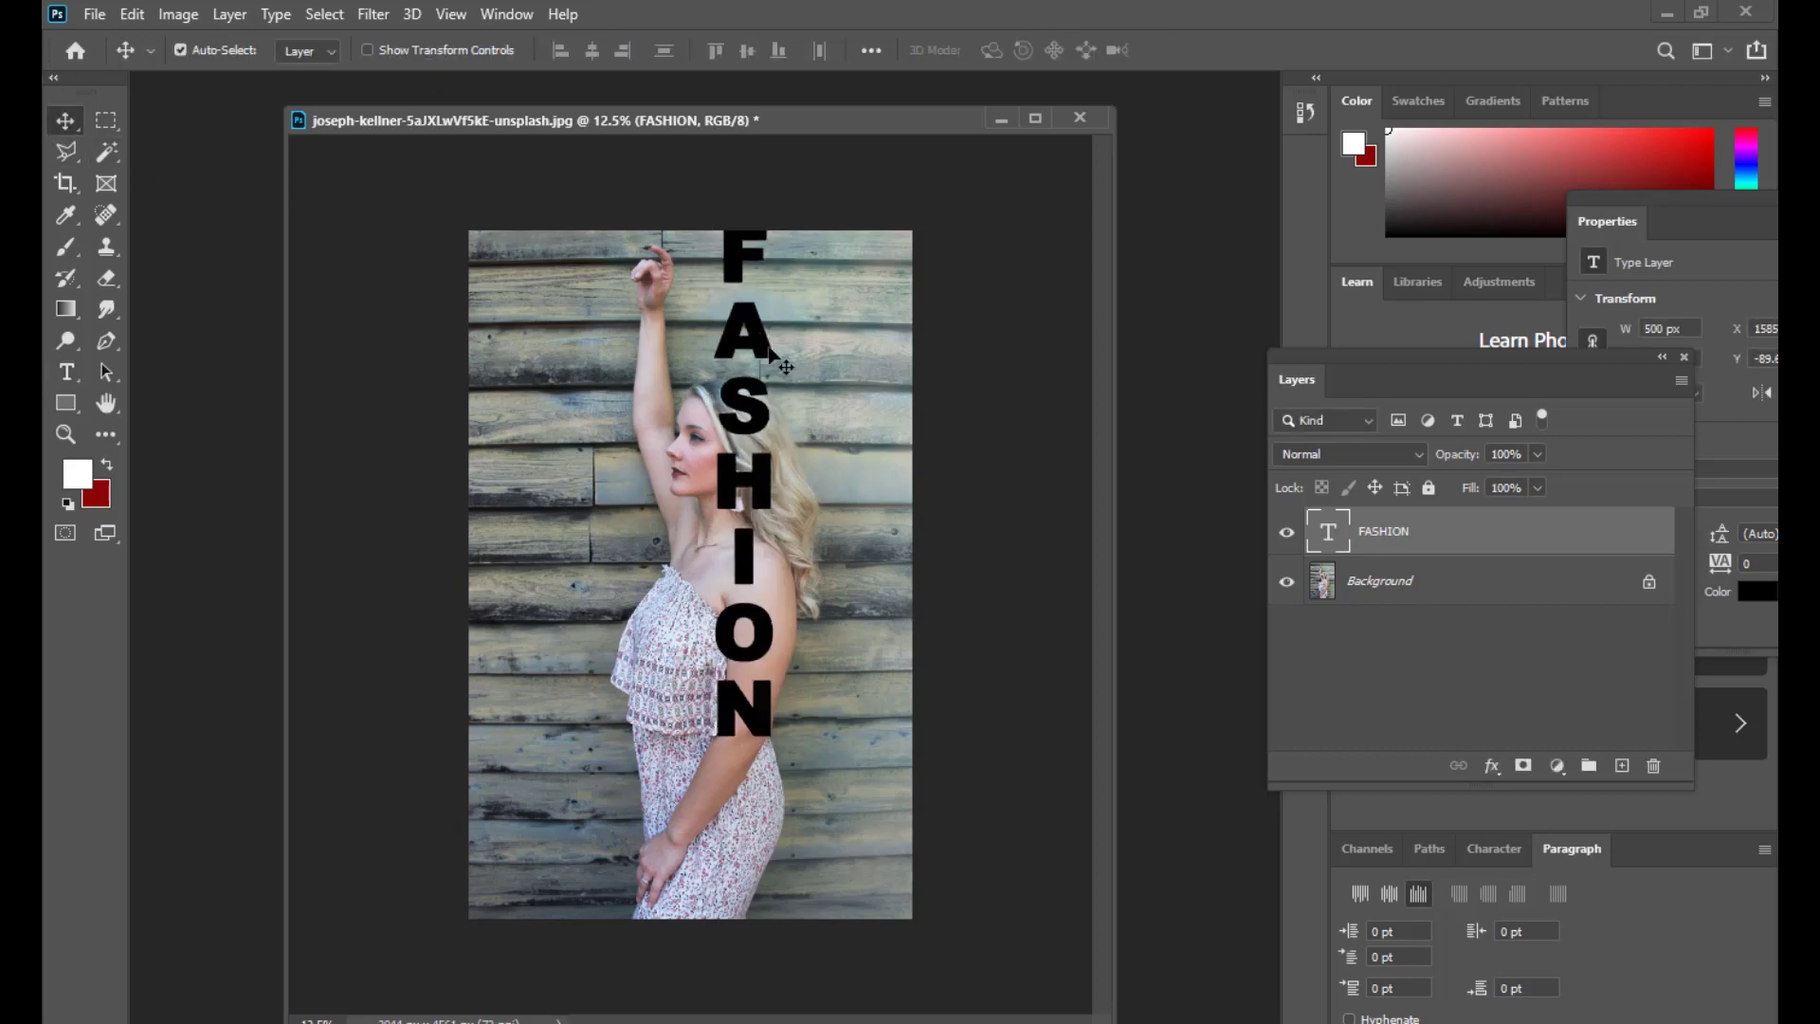
pyautogui.moveTo(763, 343); pyautogui.dragTo(760, 503)
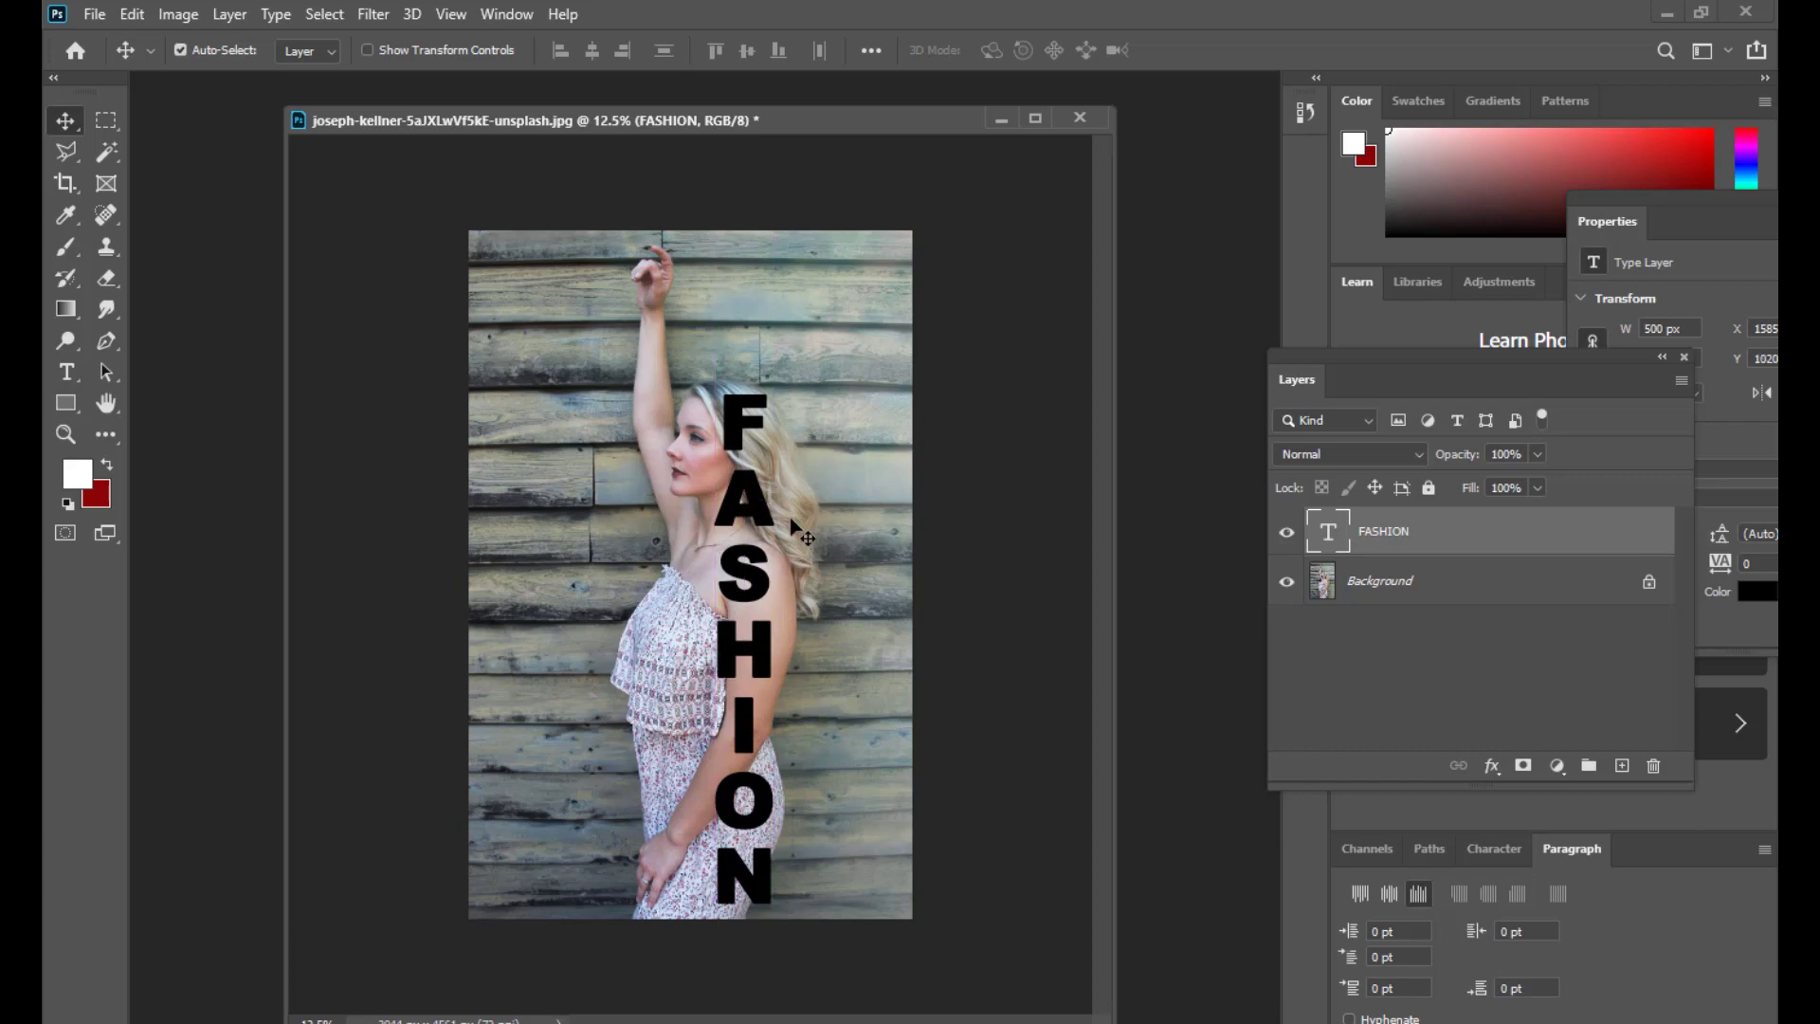
pyautogui.press('Left')
pyautogui.press('Left')
pyautogui.press('Left')
pyautogui.press('Right')
pyautogui.press('Right')
pyautogui.press('Right')
pyautogui.press('Down')
pyautogui.press('Down')
pyautogui.press('Down')
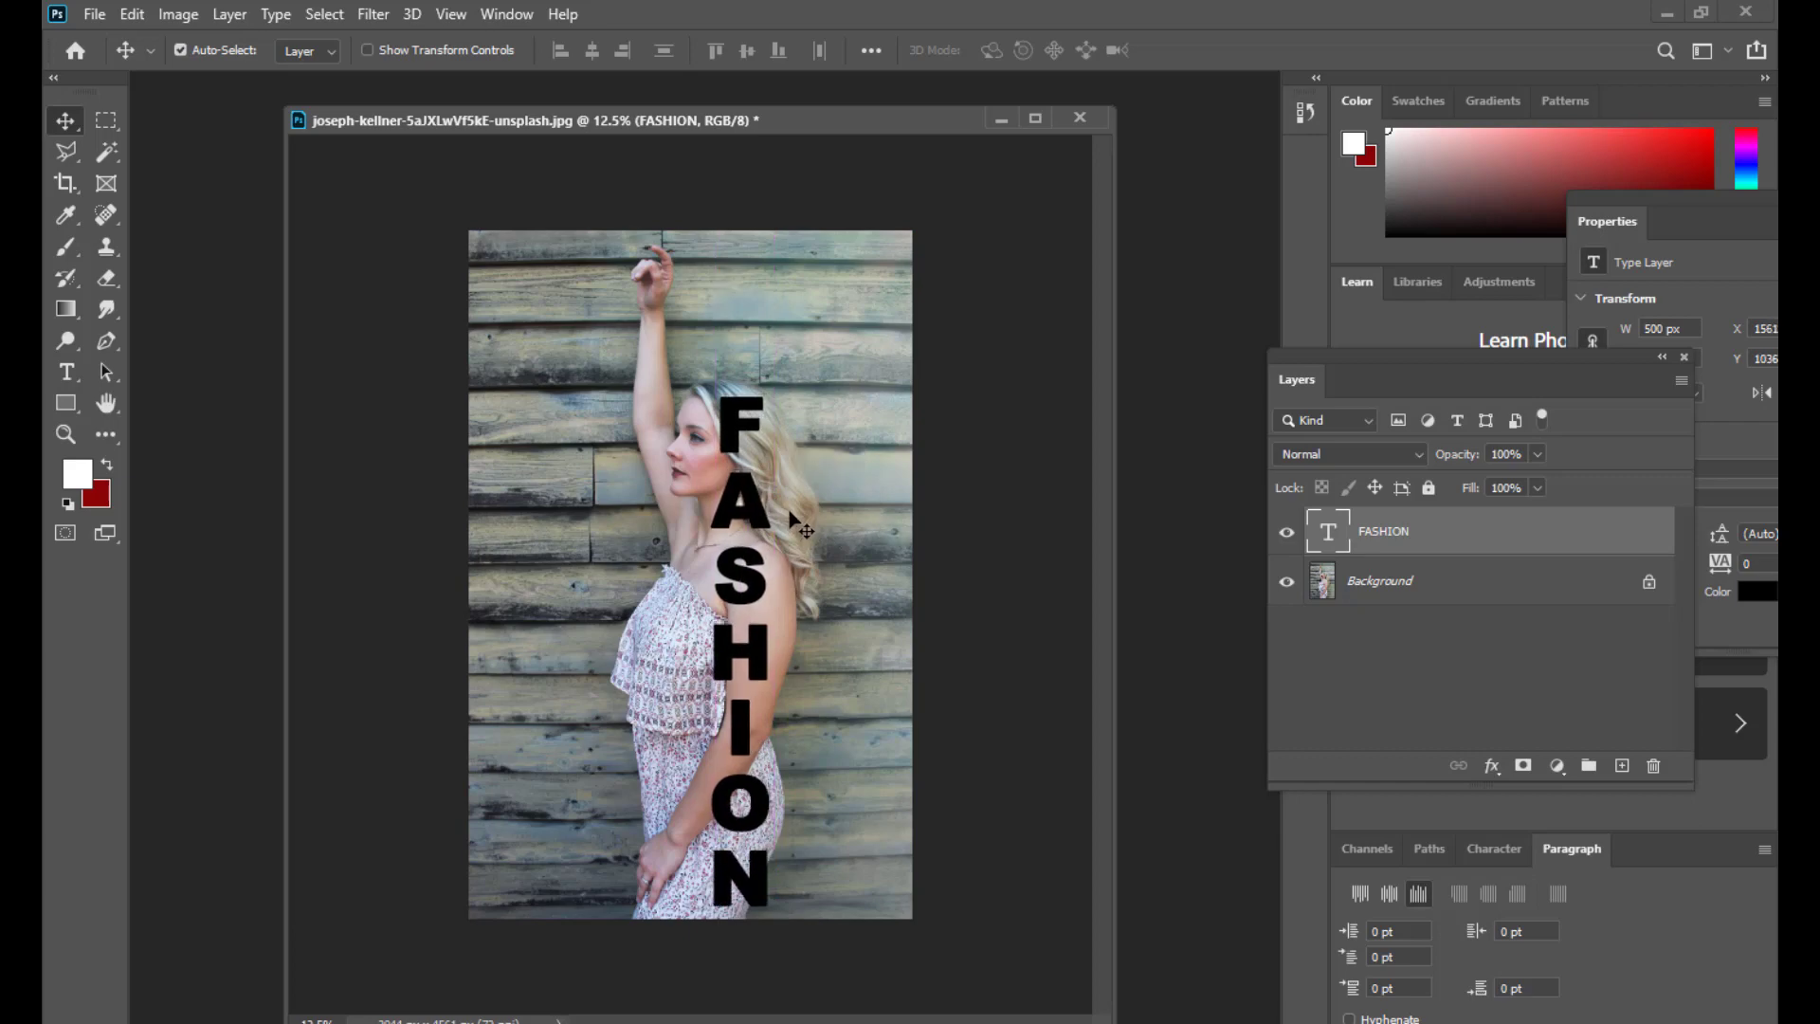
# - Shift the FASHION text right over the woman's hair and shoulder, to about X 1713 px, Y 1036 px
pyautogui.moveTo(756, 499); pyautogui.dragTo(770, 499)
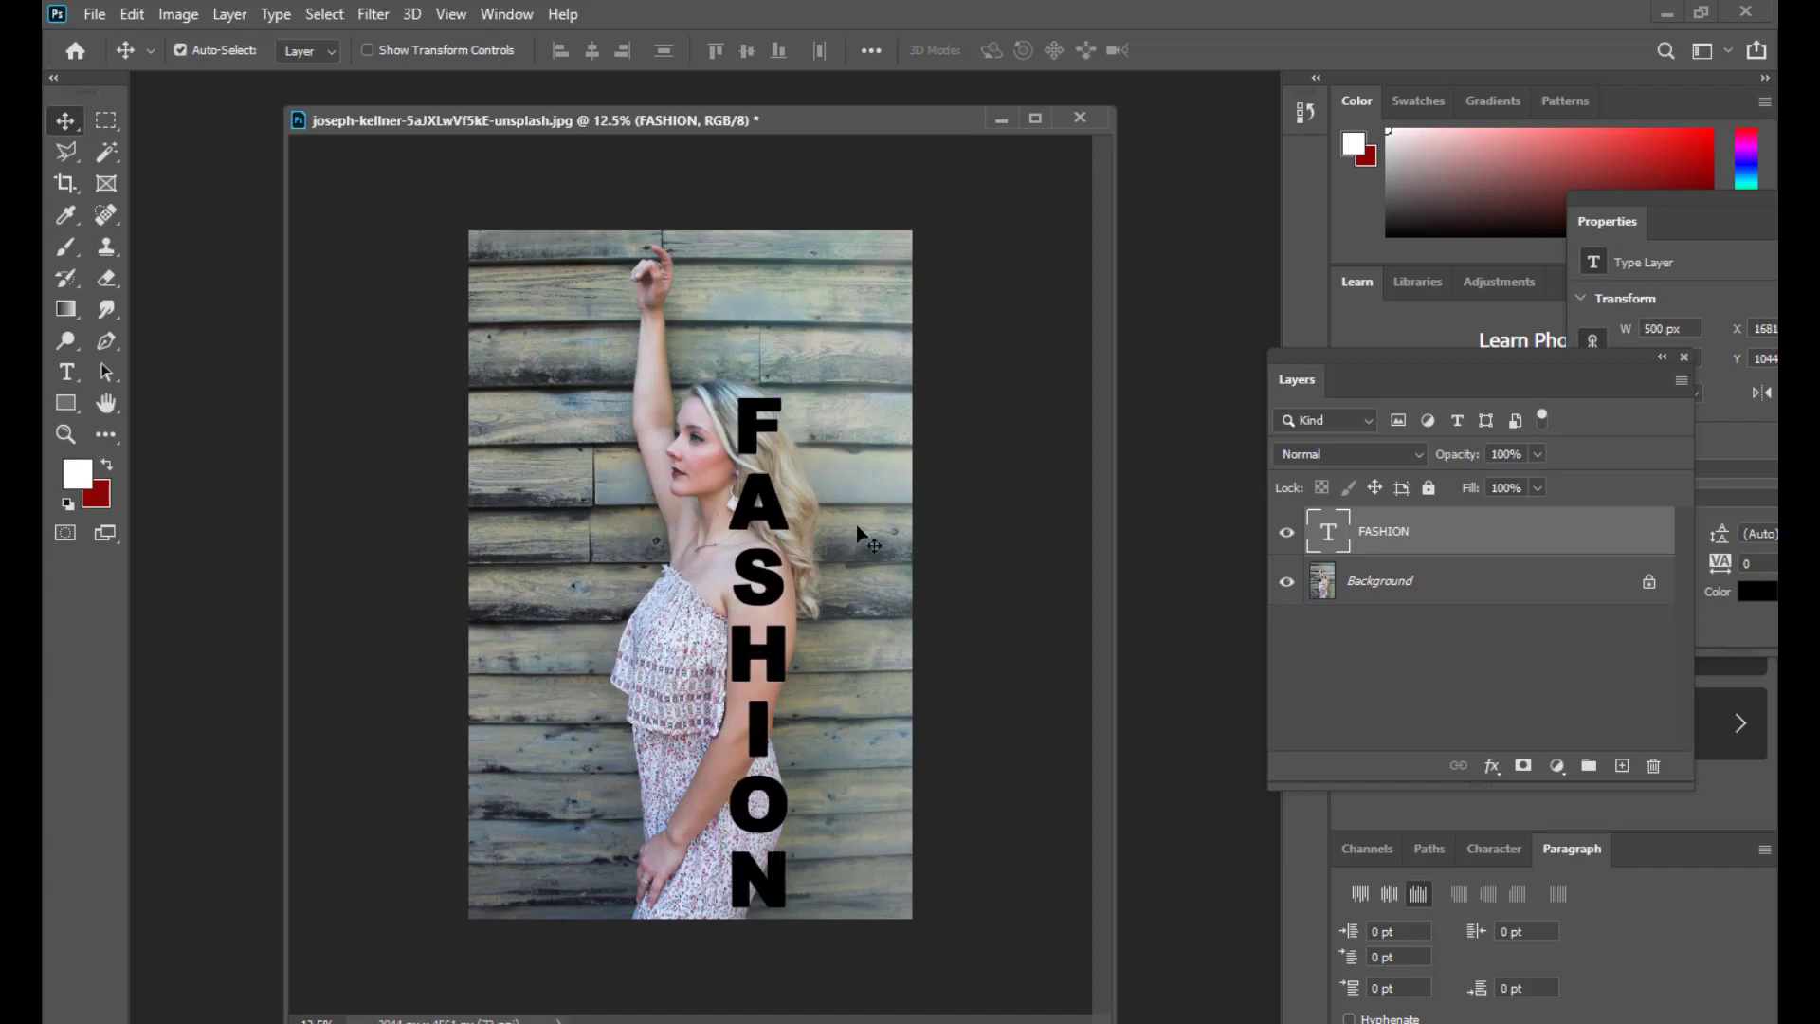
pyautogui.press('Right')
pyautogui.press('Right')
pyautogui.press('Right')
pyautogui.press('Right')
pyautogui.press('Right')
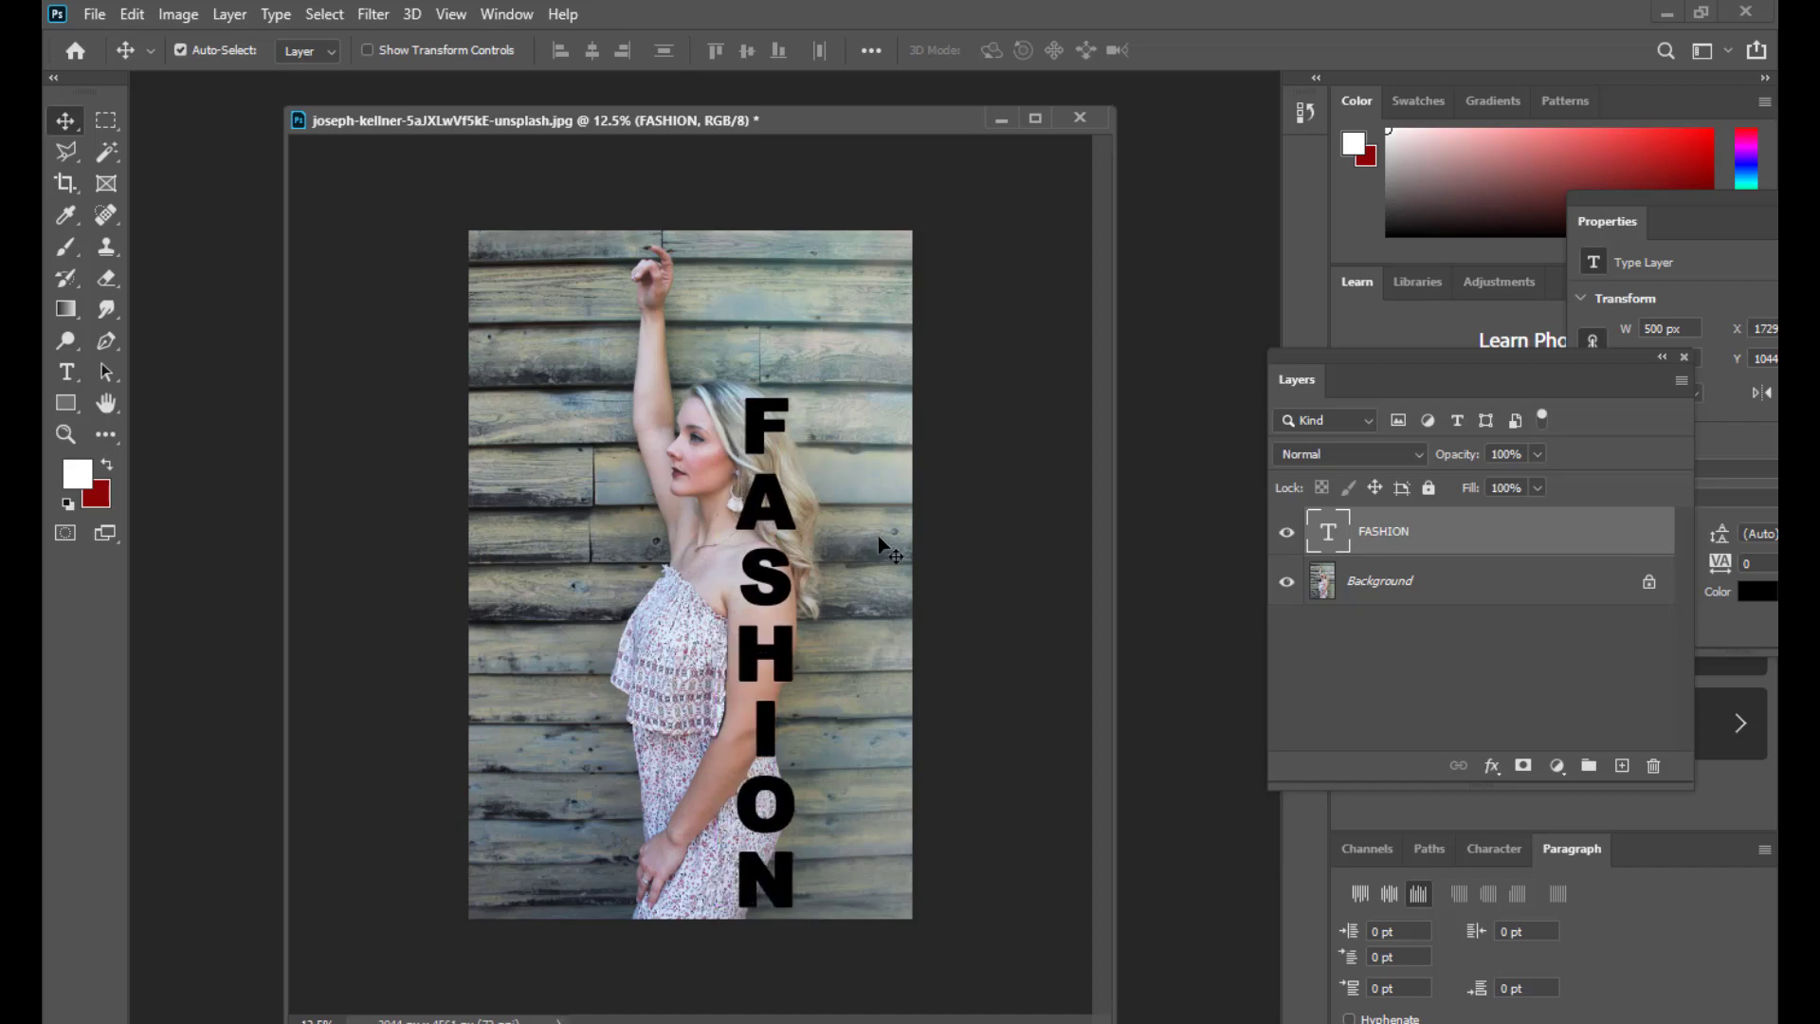
pyautogui.press('Down')
pyautogui.press('Down')
pyautogui.press('Left')
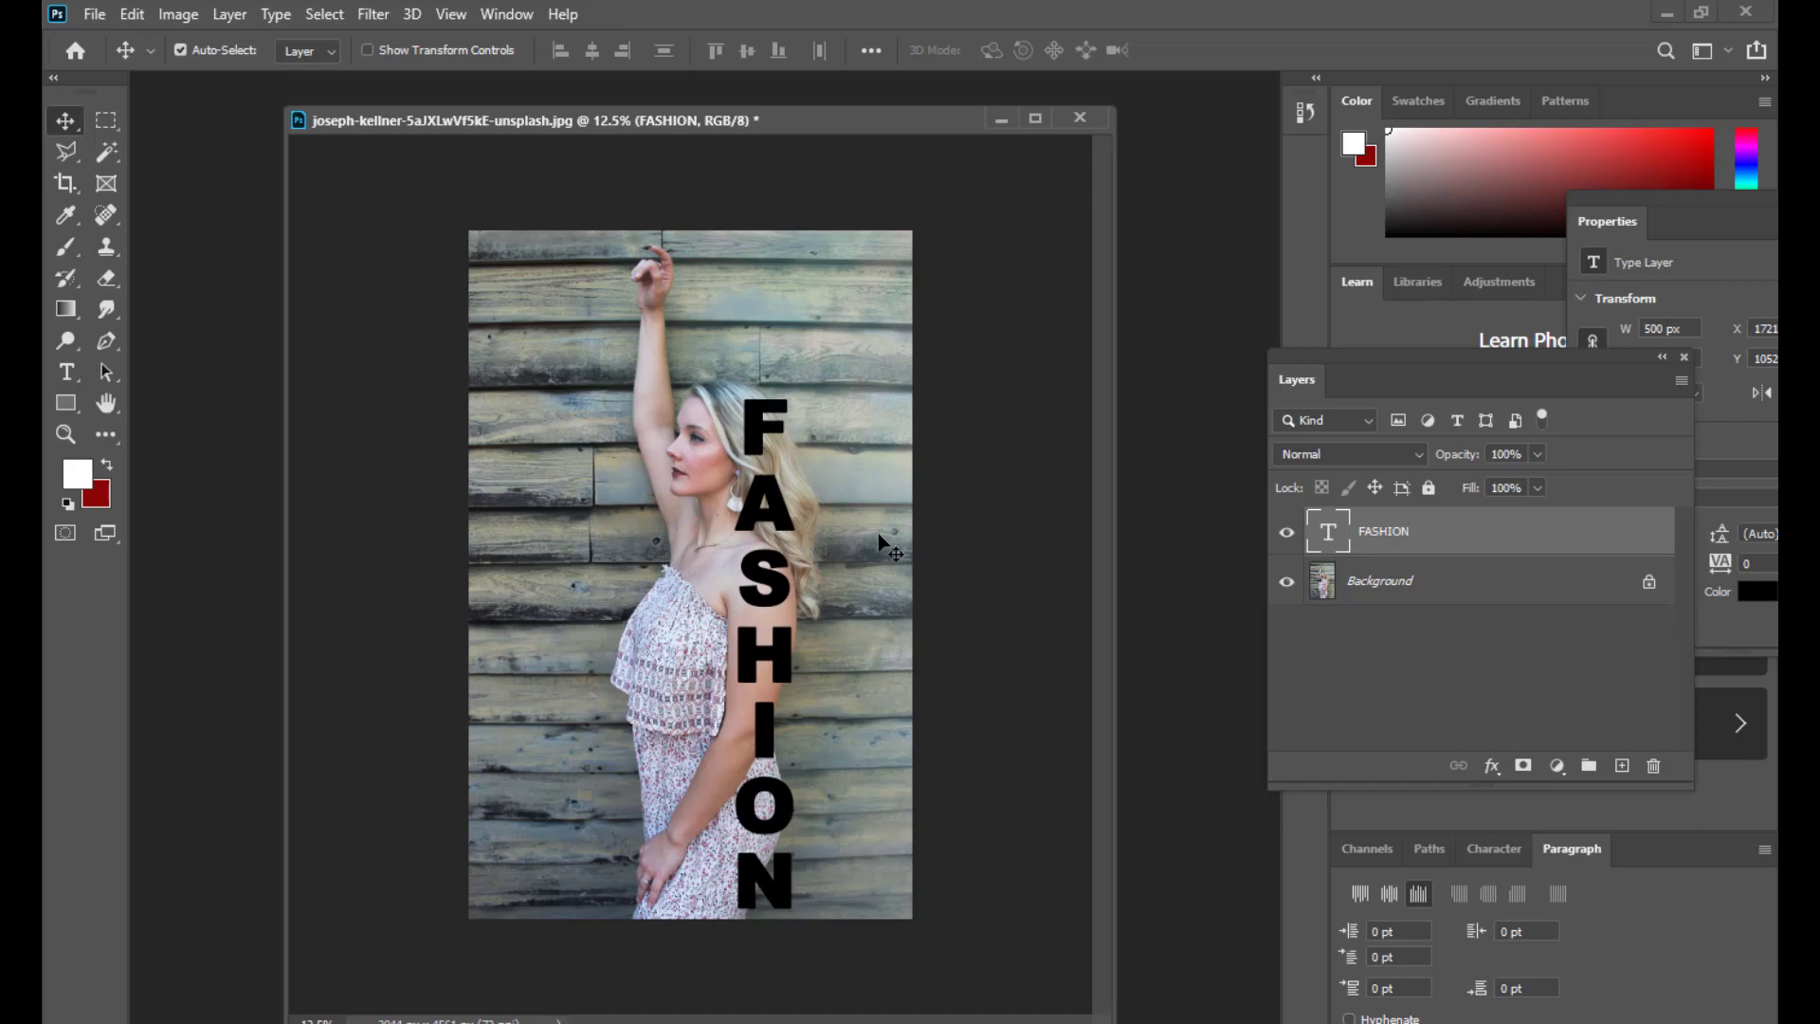
pyautogui.press('Up')
pyautogui.press('Up')
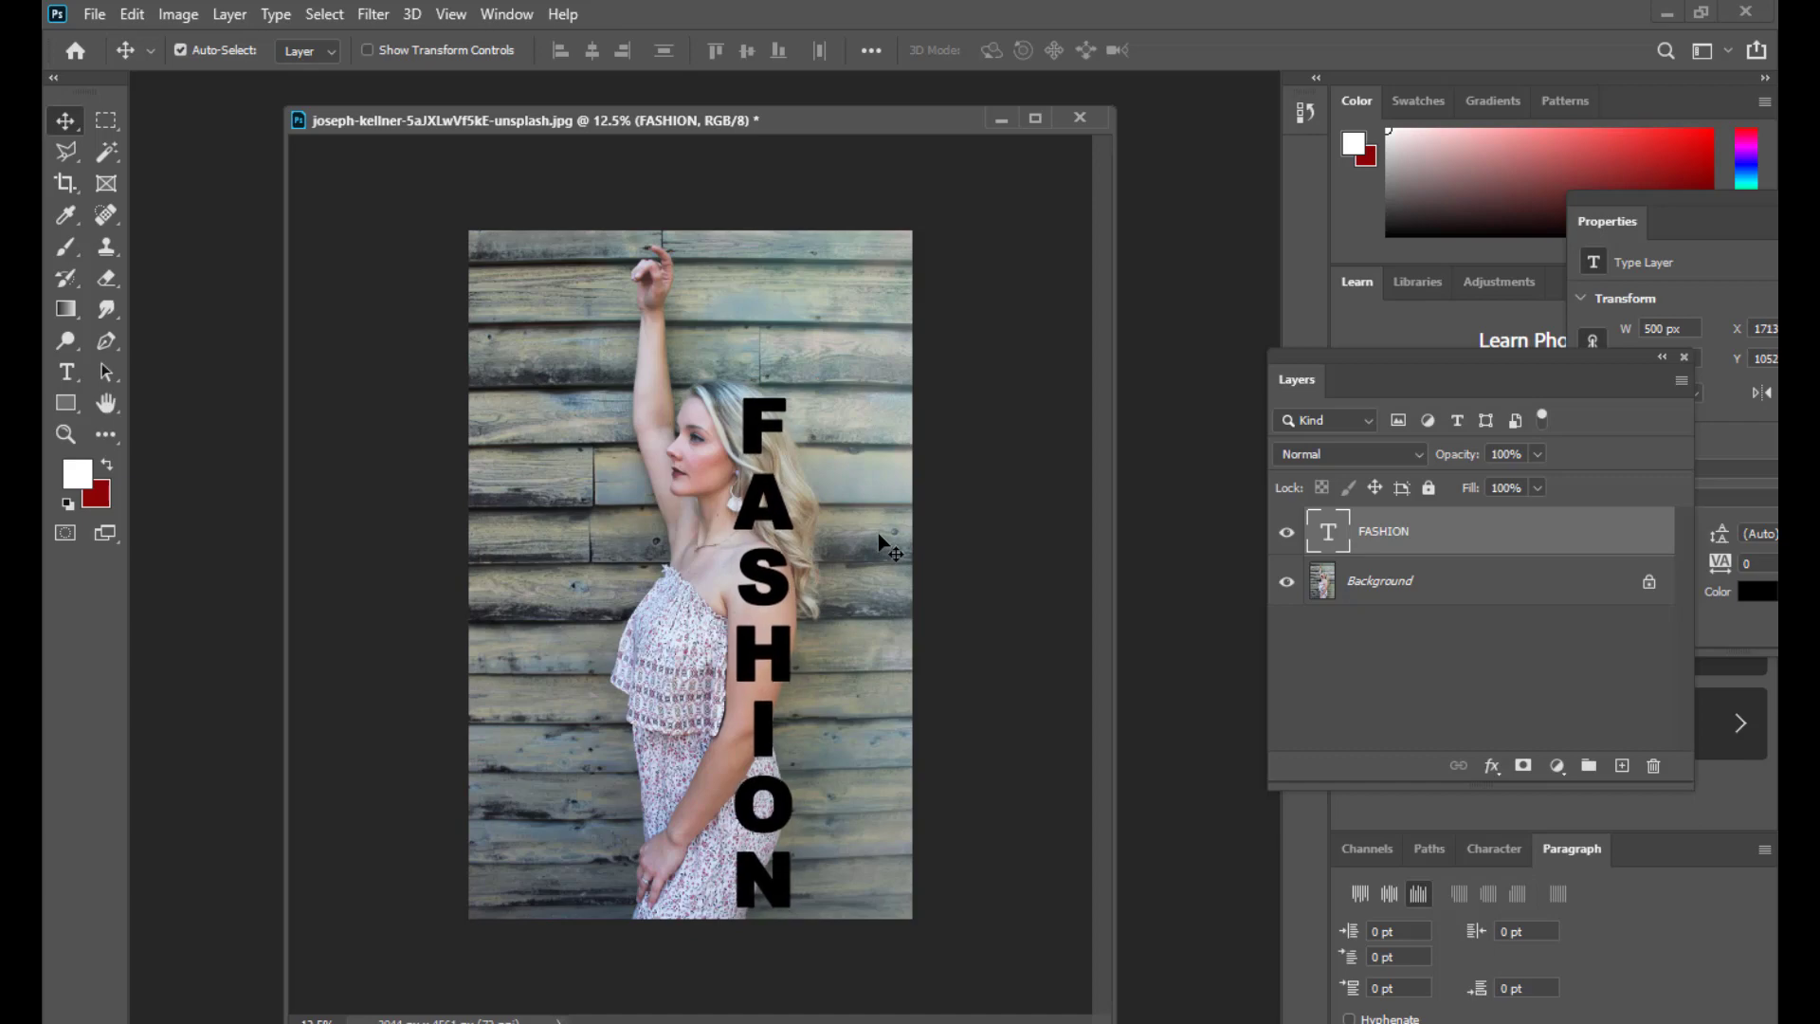
pyautogui.press('Up')
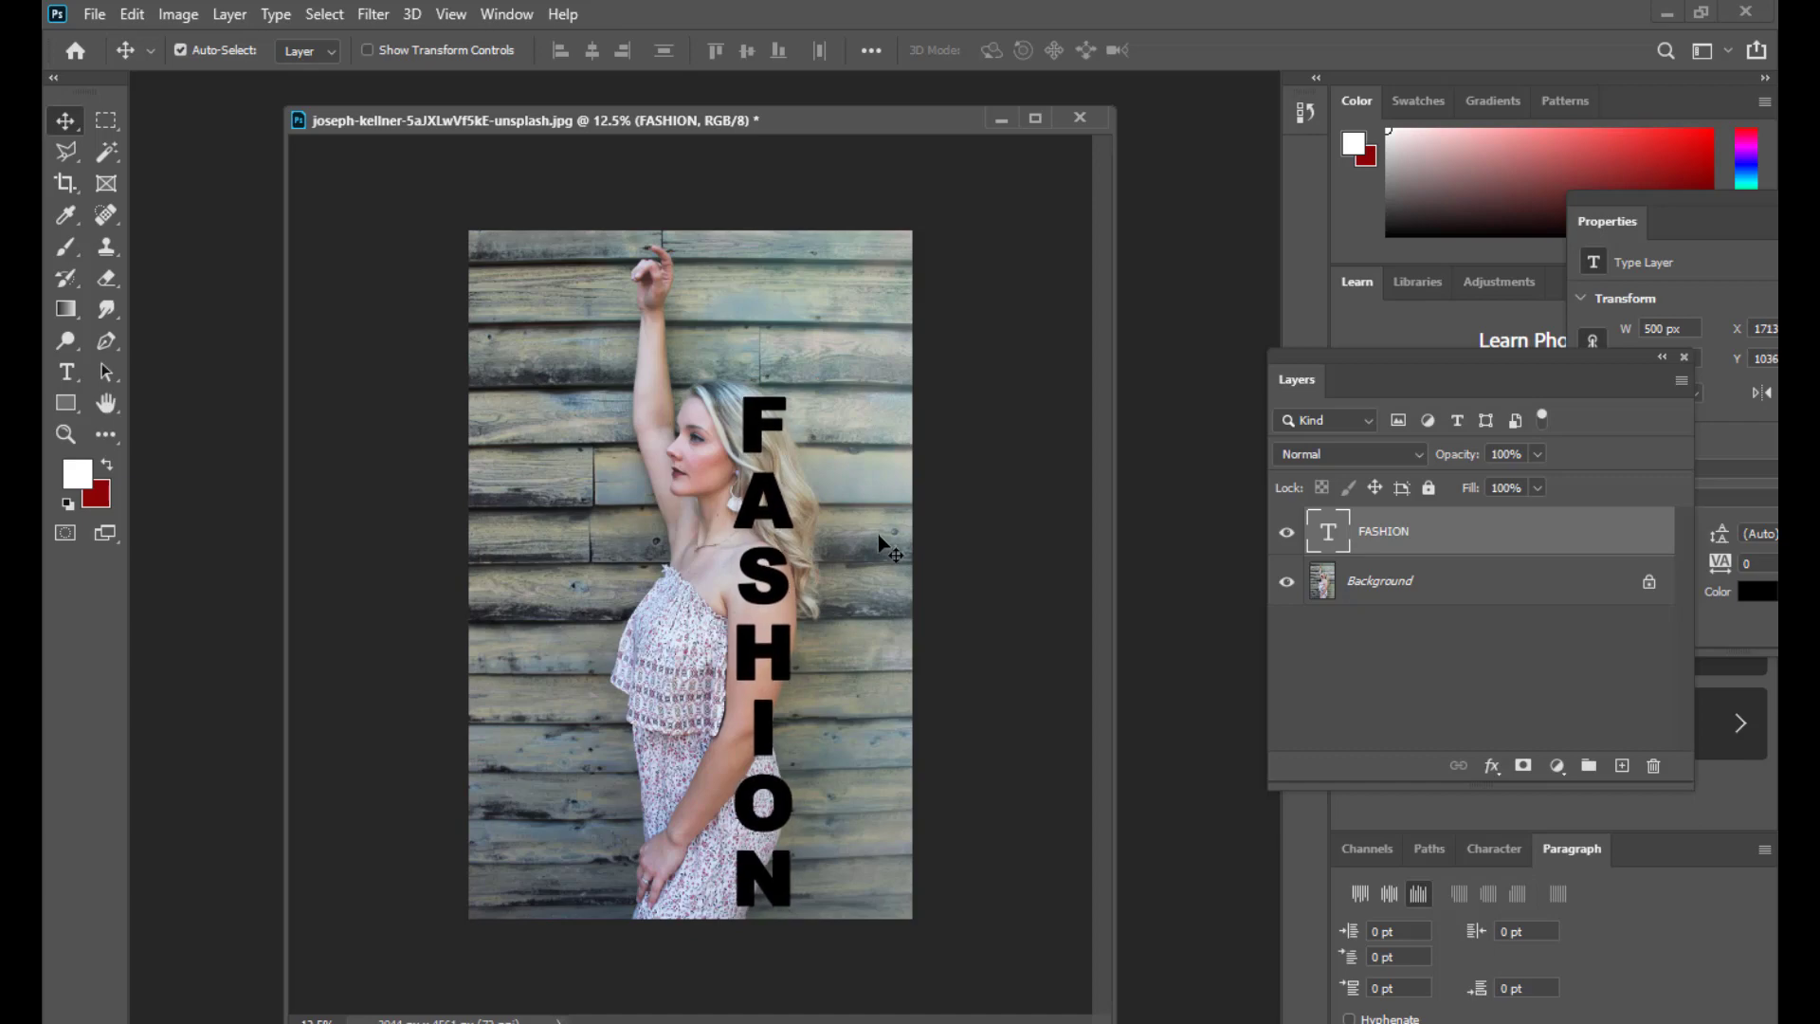
# - Nudge the FASHION text back left and slightly down, to about X 1561 px, Y 1060 px
pyautogui.press('Down')
pyautogui.press('Down')
pyautogui.press('Left')
pyautogui.press('Left')
pyautogui.press('Left')
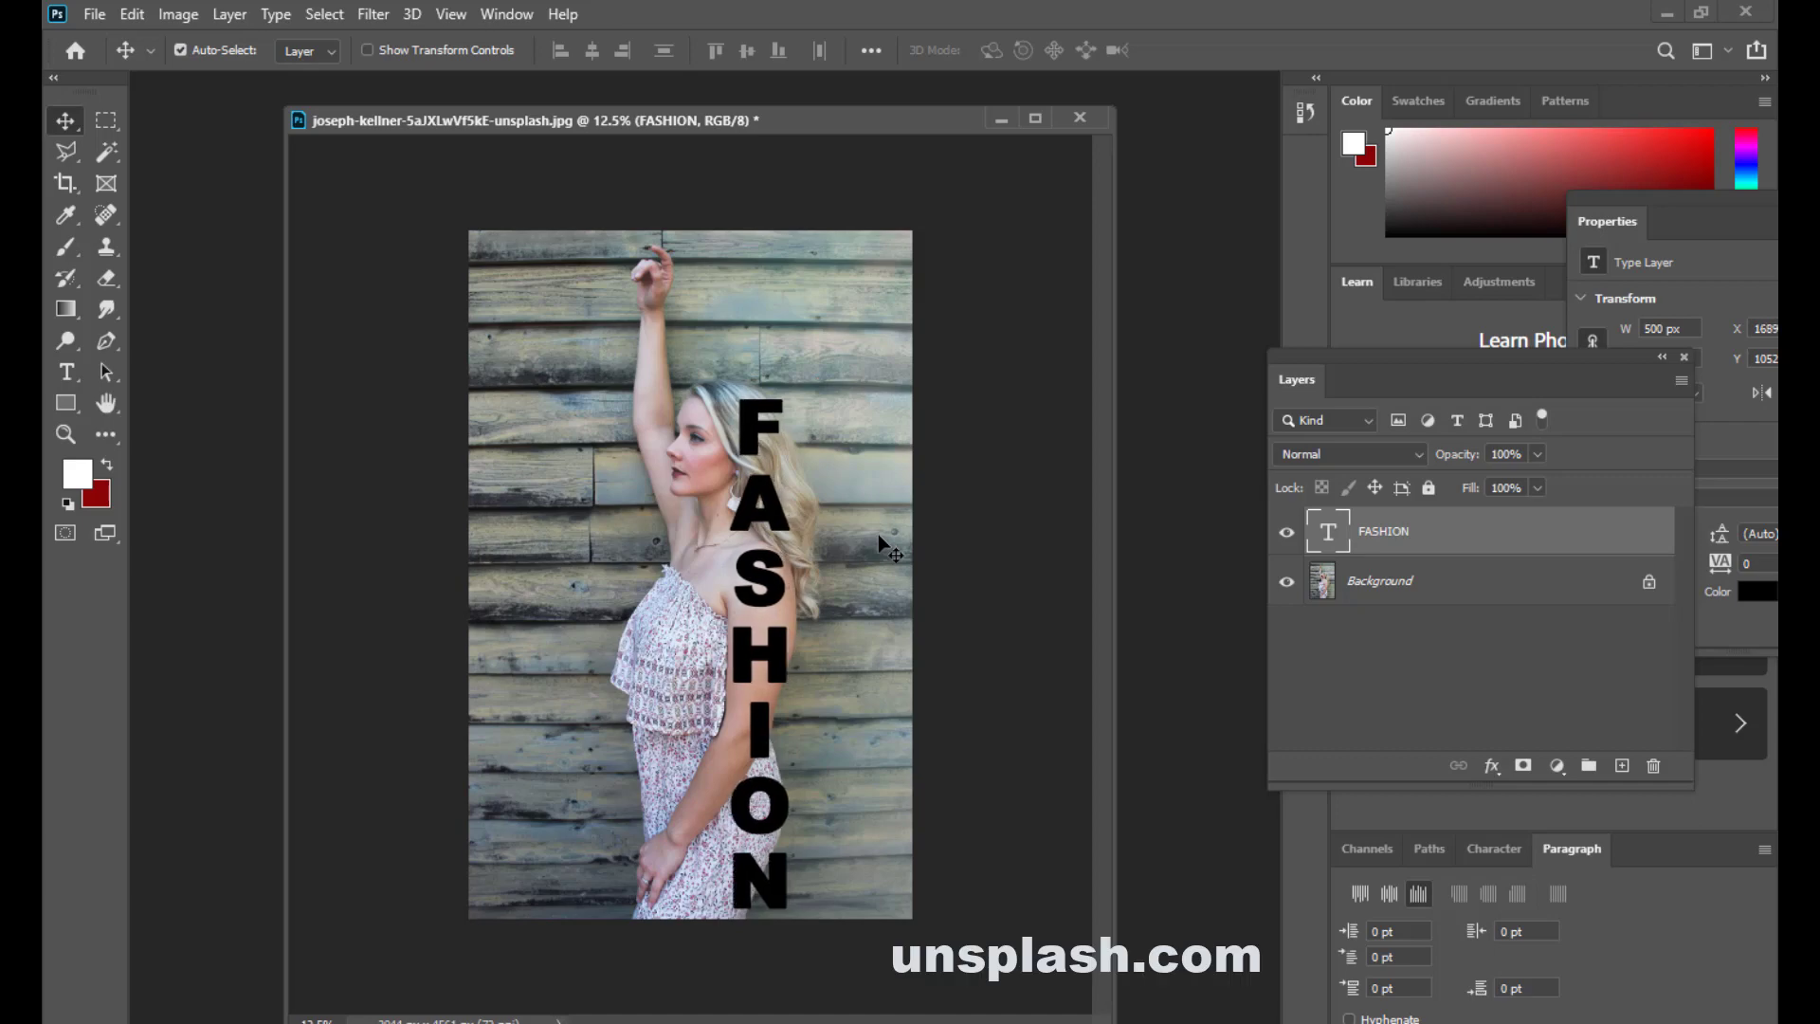
pyautogui.press('Left')
pyautogui.press('Left')
pyautogui.press('Left')
pyautogui.press('Left')
pyautogui.press('Left')
pyautogui.press('Left')
pyautogui.press('Left')
pyautogui.press('Left')
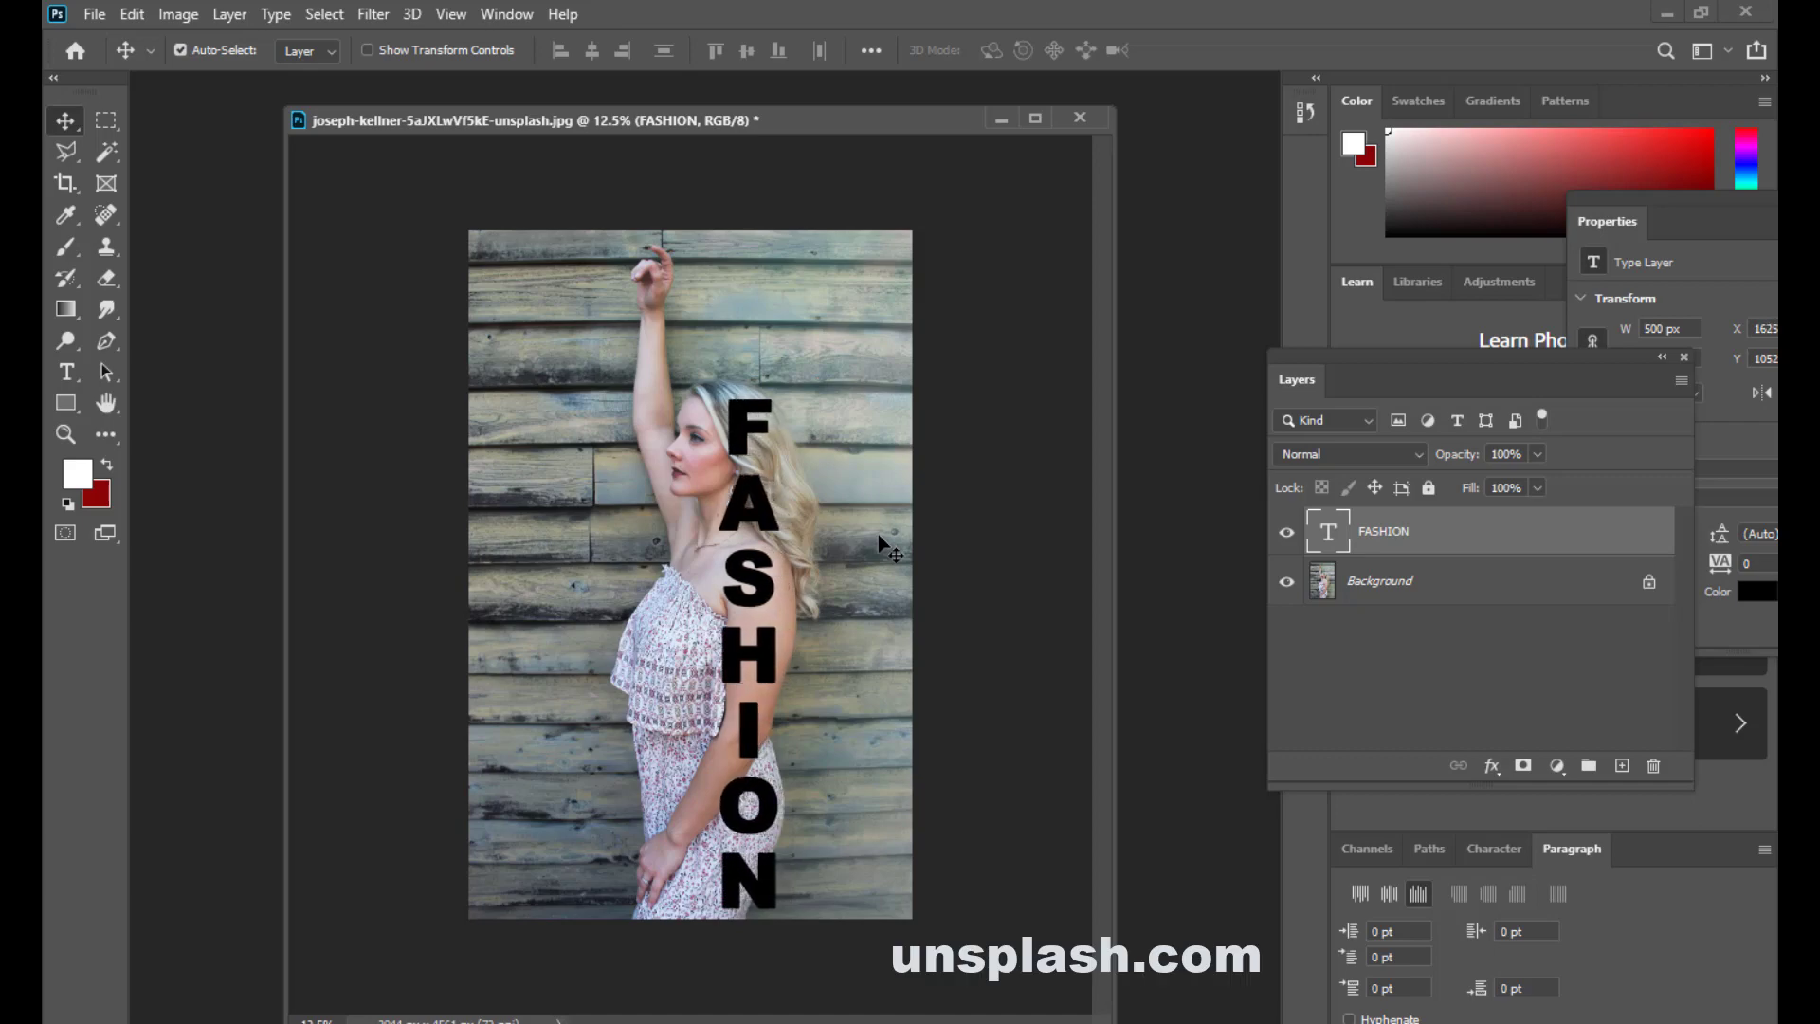
pyautogui.press('Left')
pyautogui.press('Left')
pyautogui.press('Left')
pyautogui.press('Left')
pyautogui.press('Left')
pyautogui.press('Left')
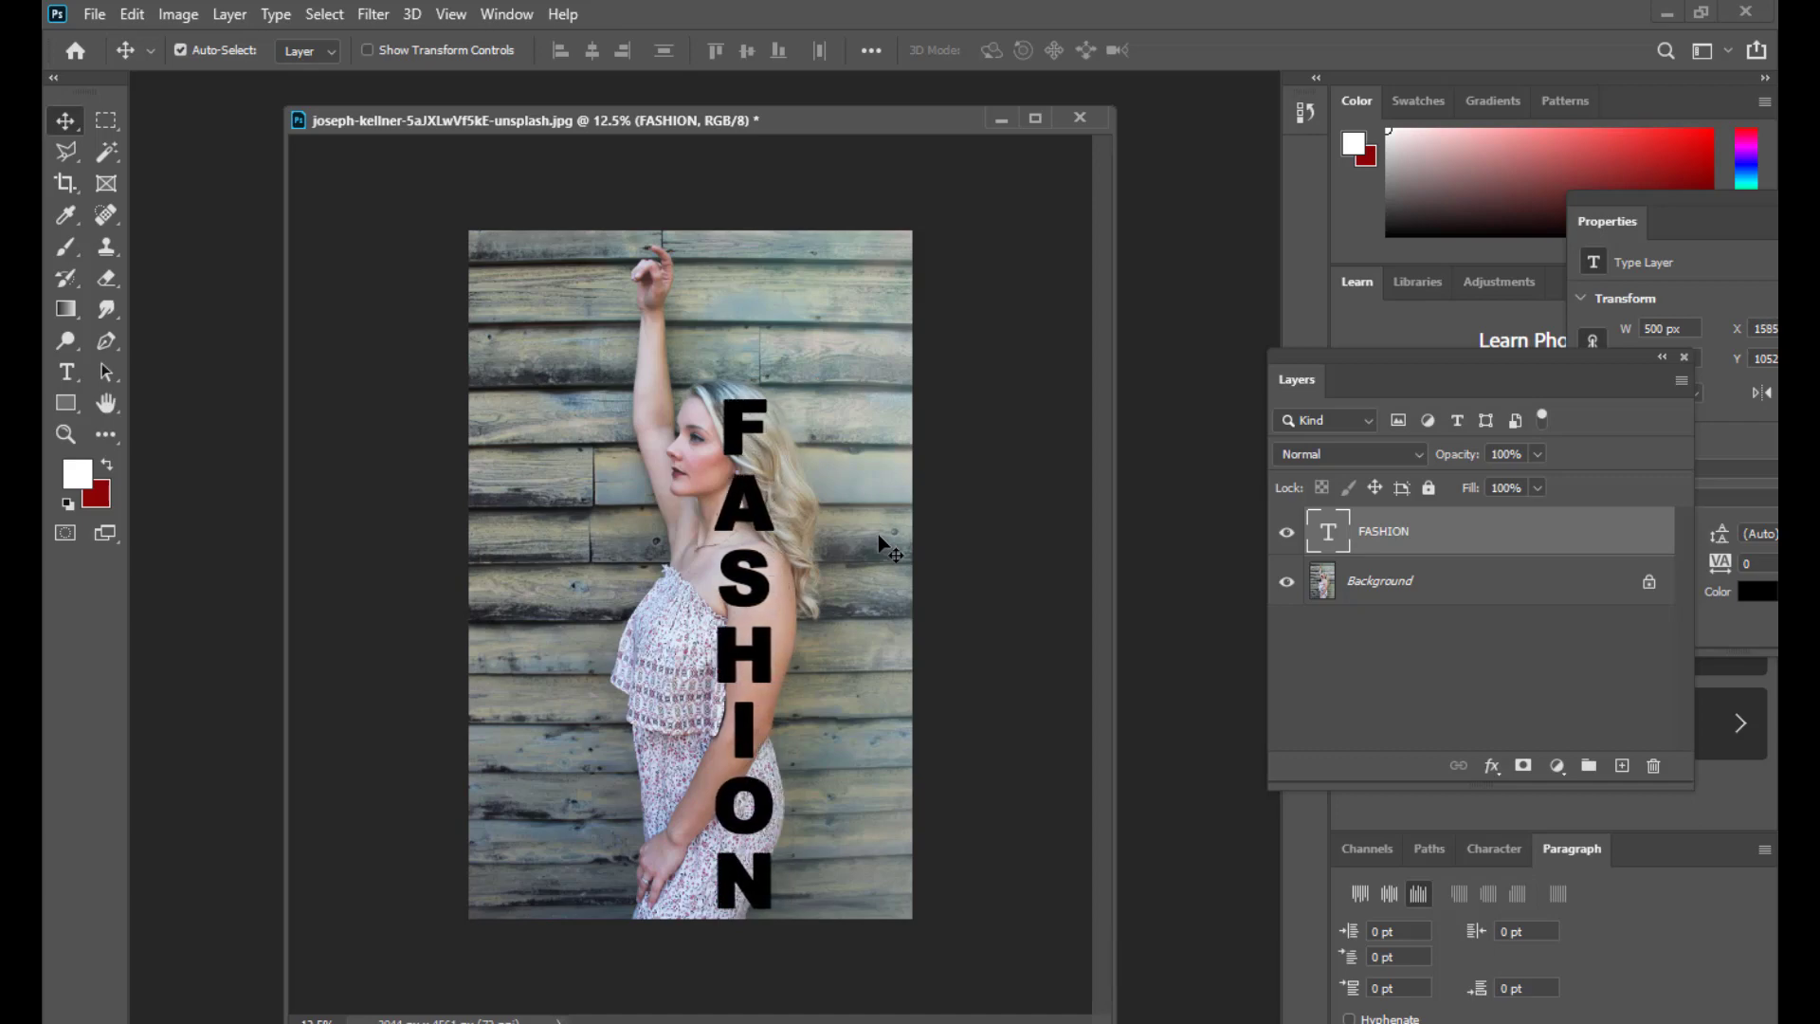
pyautogui.press('Down')
pyautogui.press('Down')
pyautogui.press('Down')
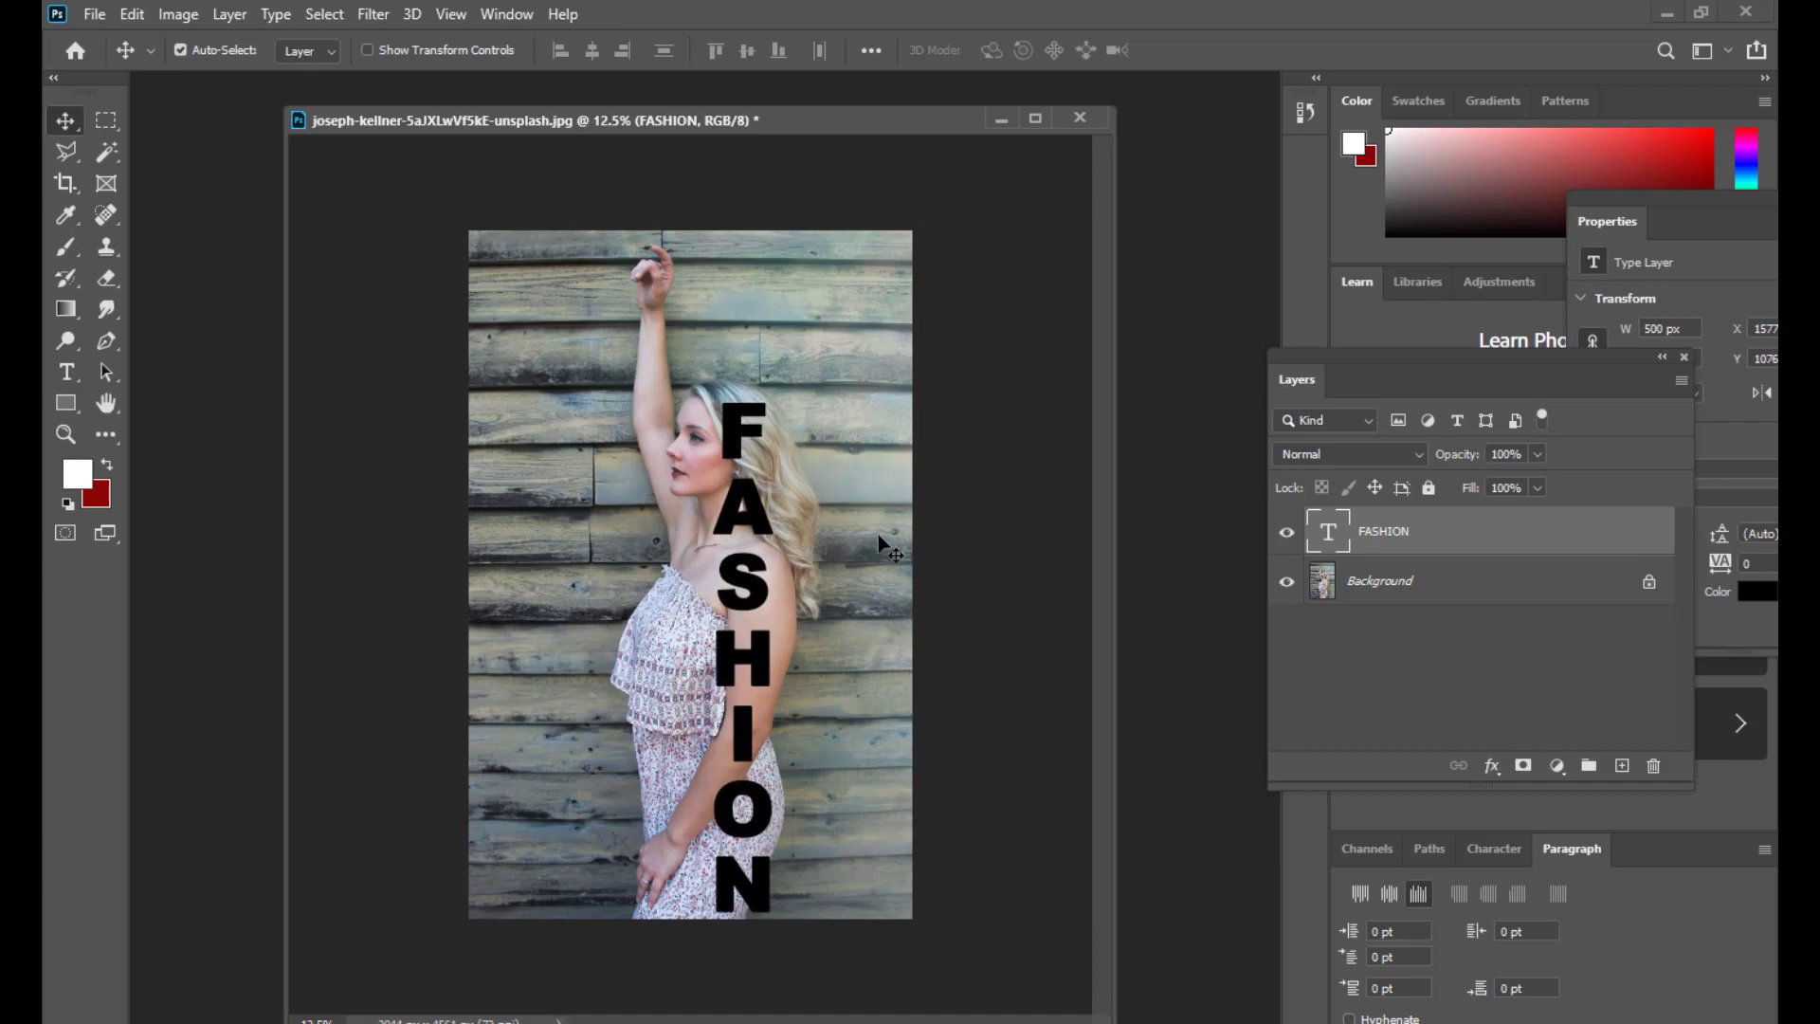
pyautogui.press('Up')
pyautogui.press('Left')
pyautogui.press('Left')
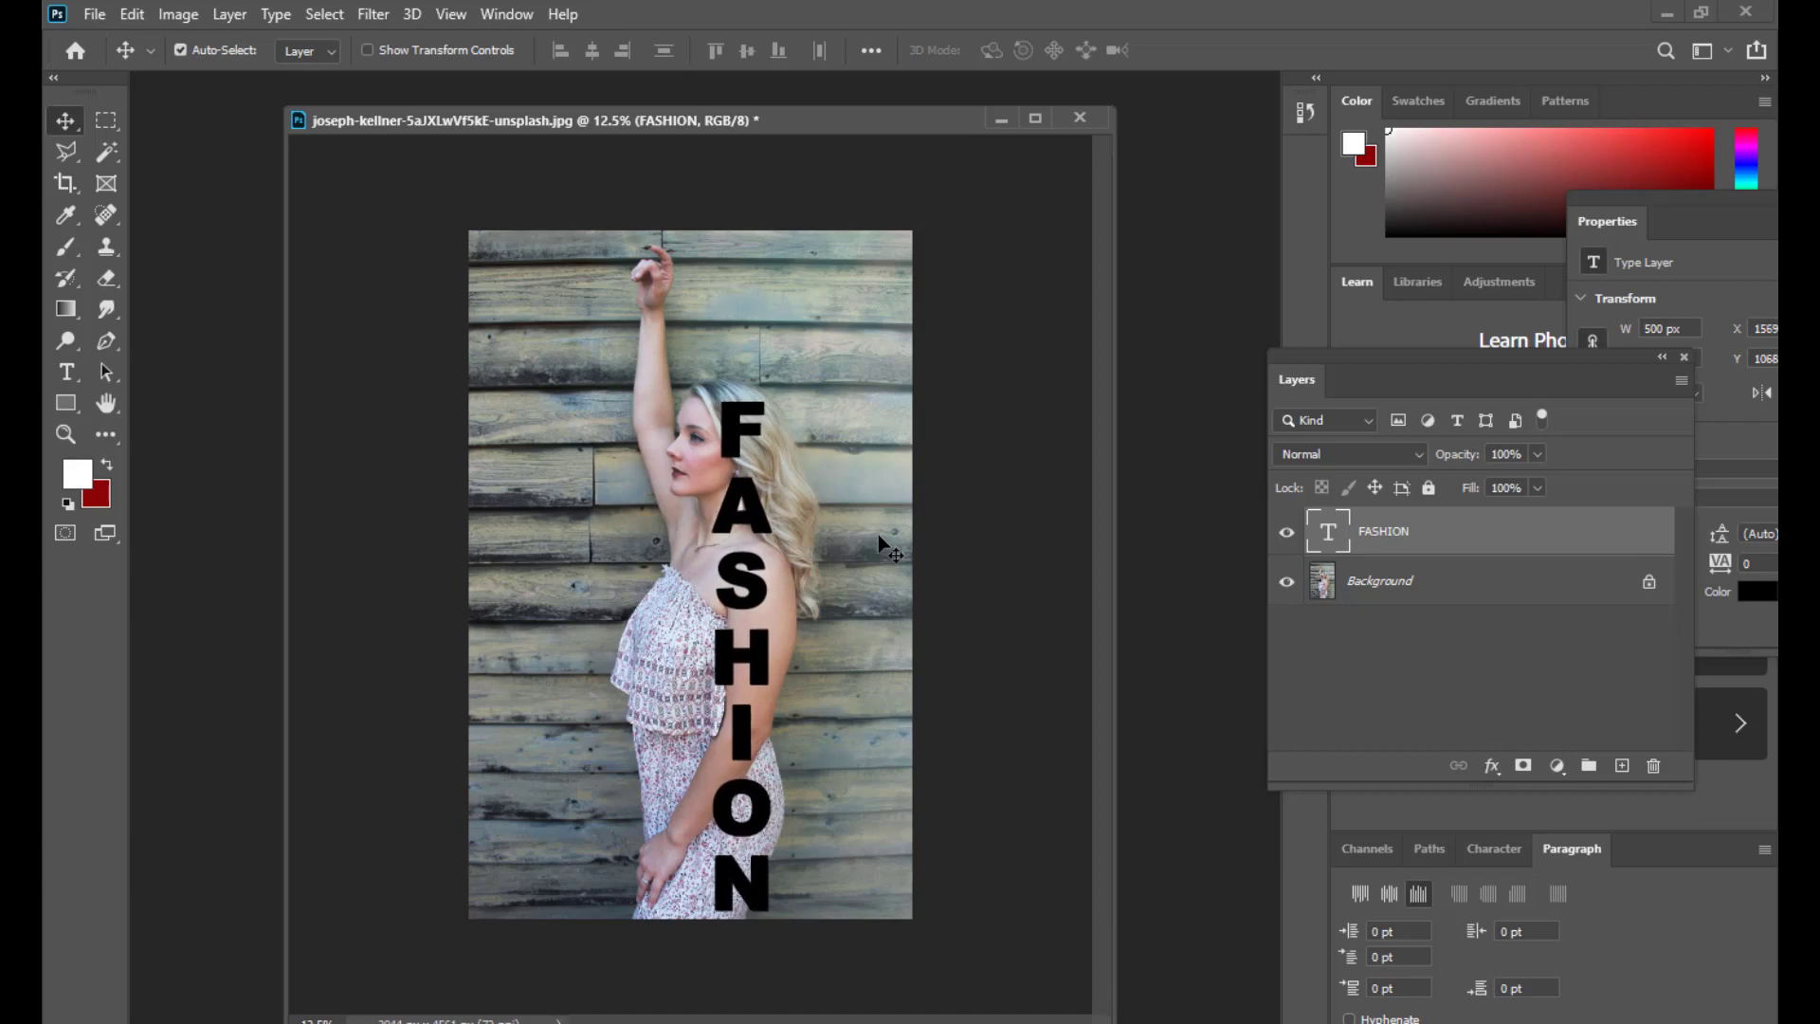
pyautogui.press('Up')
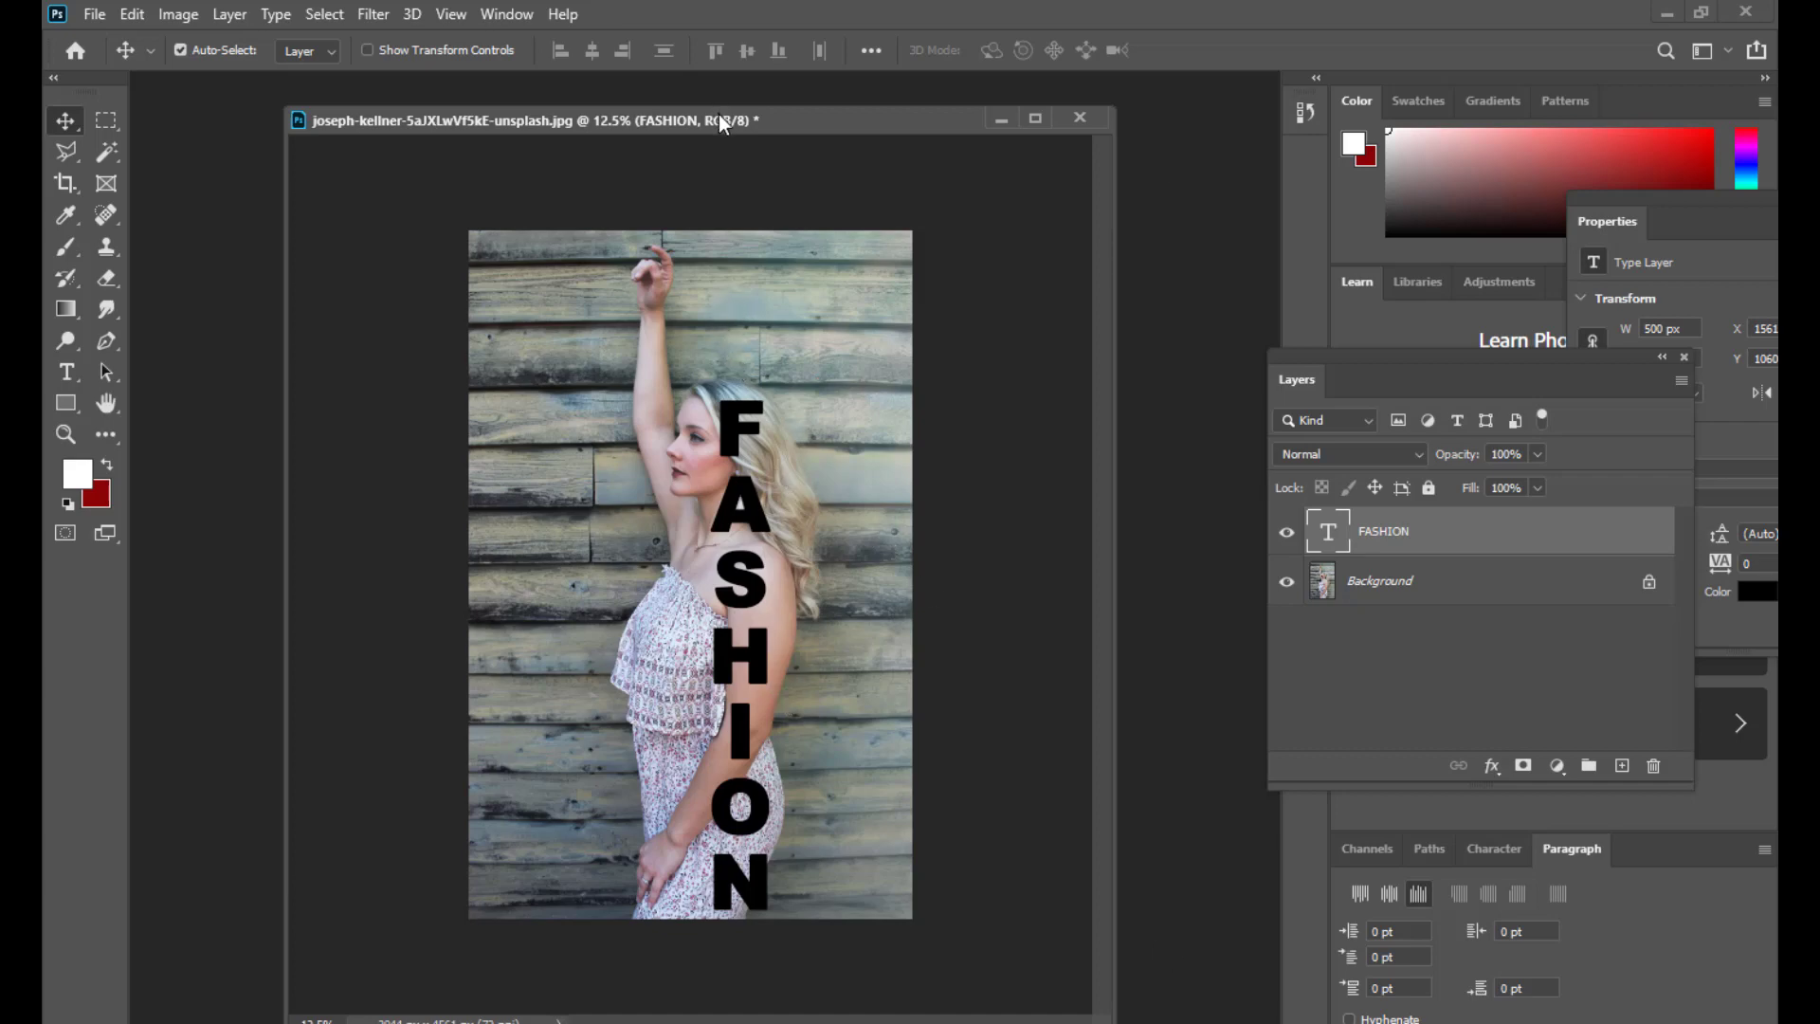
# - Select the Background layer below the FASHION text and place the layer list closer to the image
pyautogui.moveTo(720, 113); pyautogui.dragTo(733, 131)
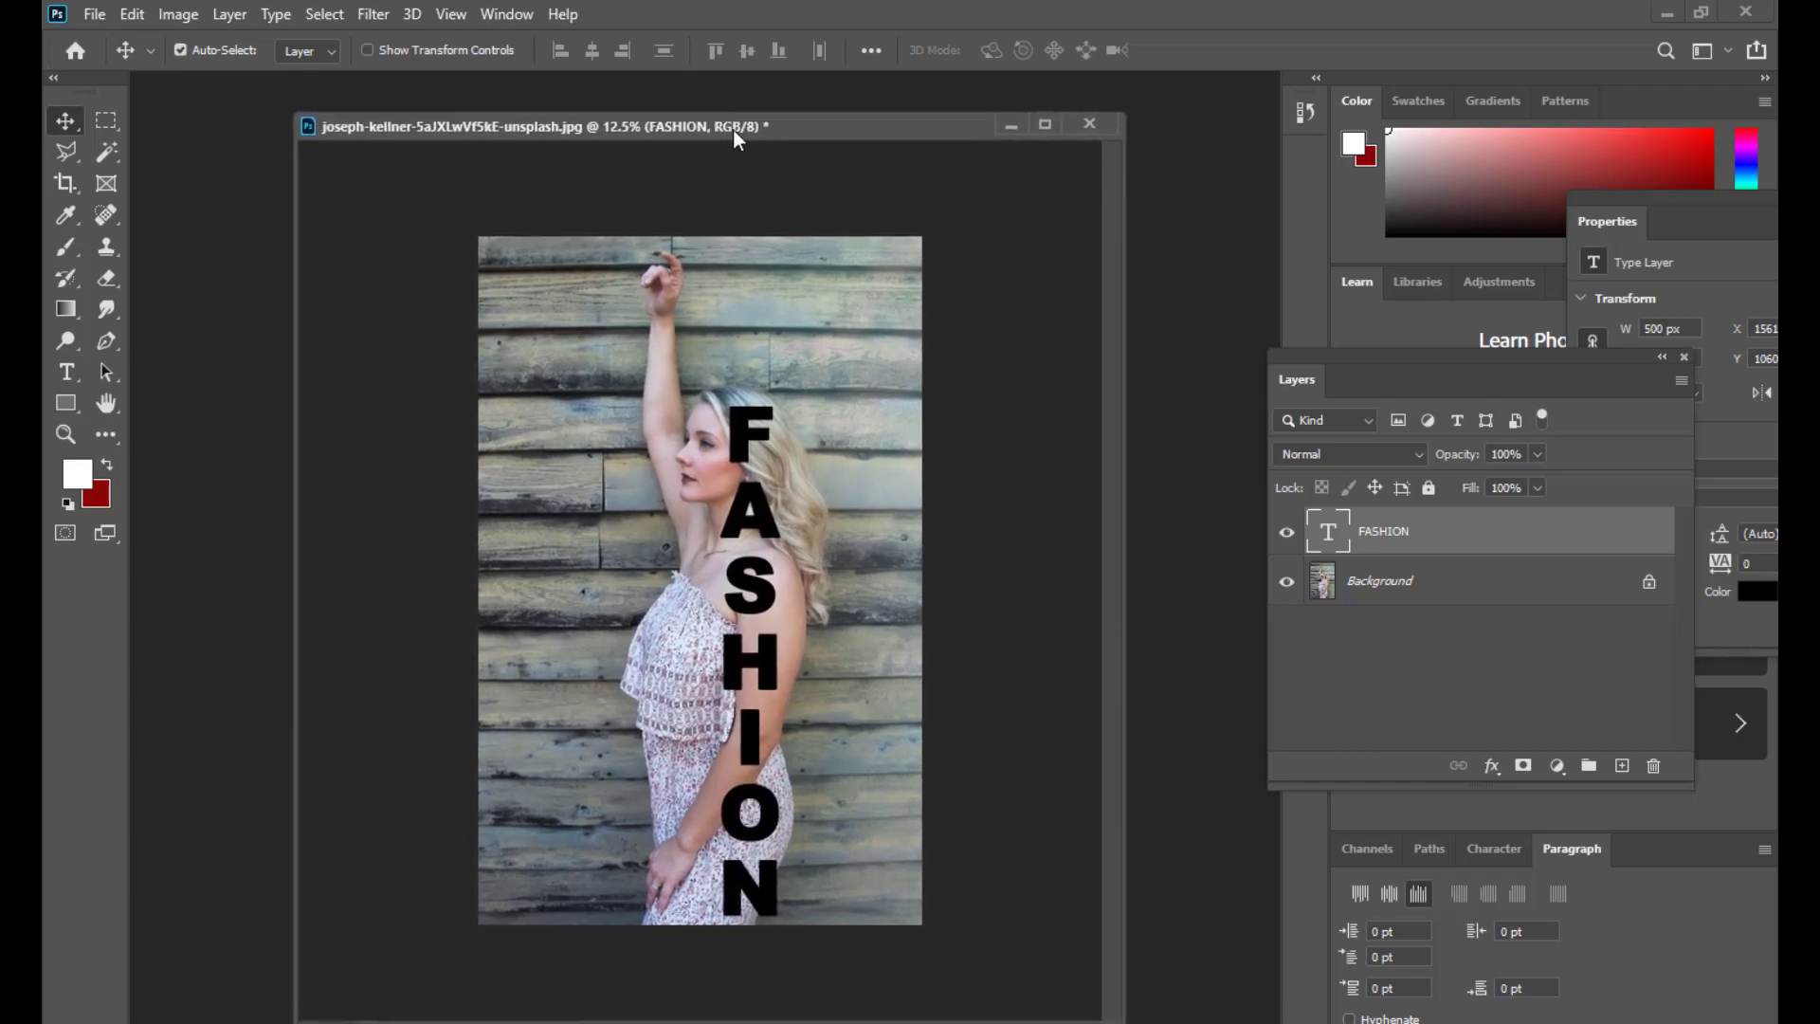
pyautogui.moveTo(1351, 356); pyautogui.dragTo(1279, 226)
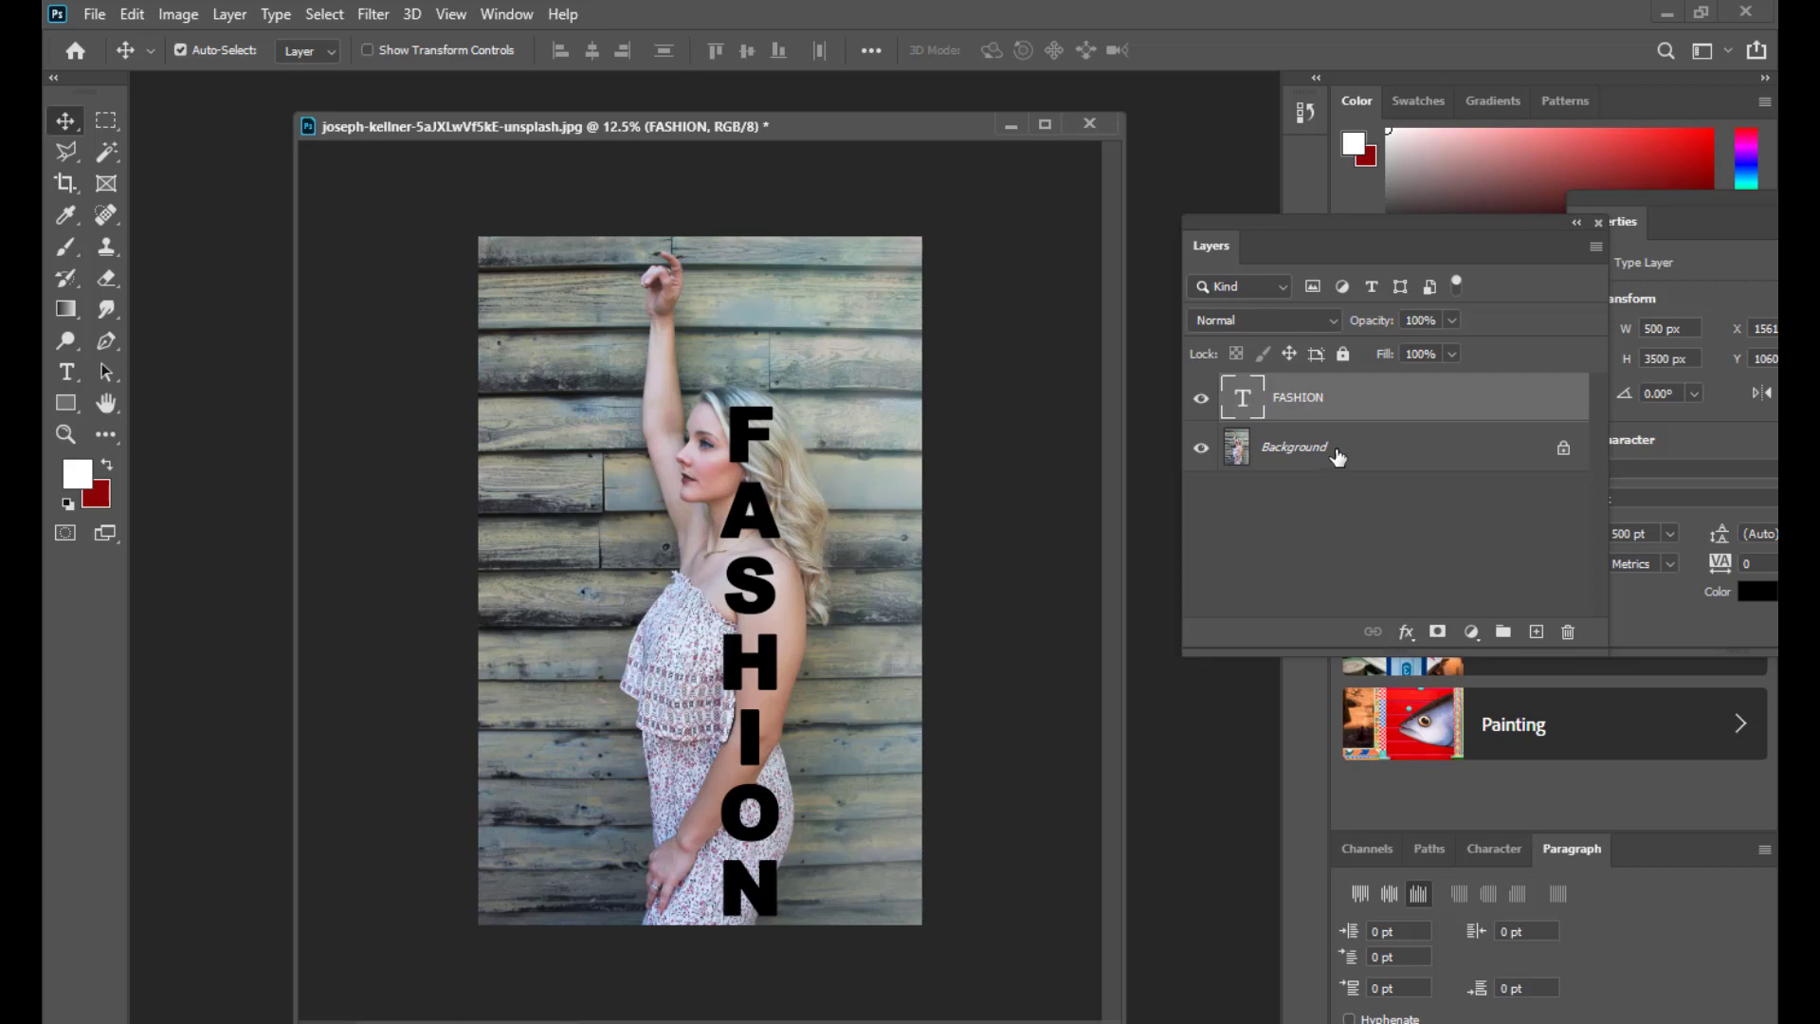
pyautogui.click(1295, 443)
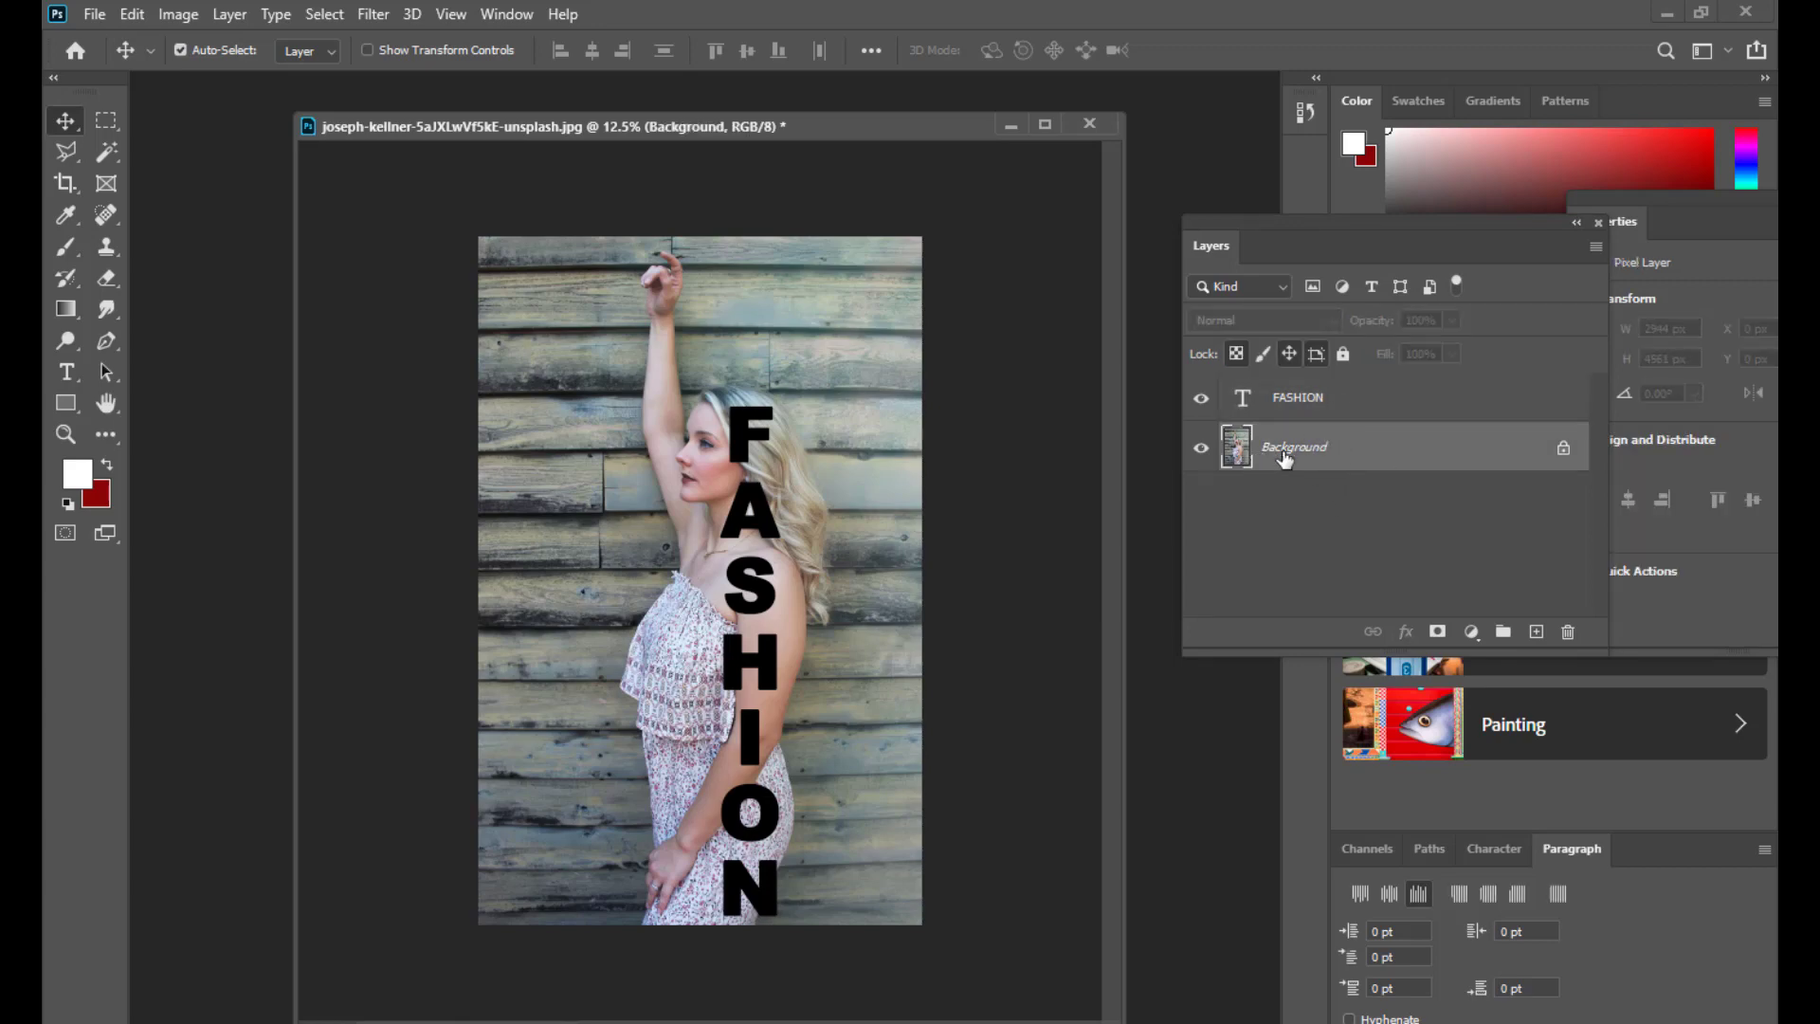
pyautogui.moveTo(1238, 224); pyautogui.dragTo(1229, 230)
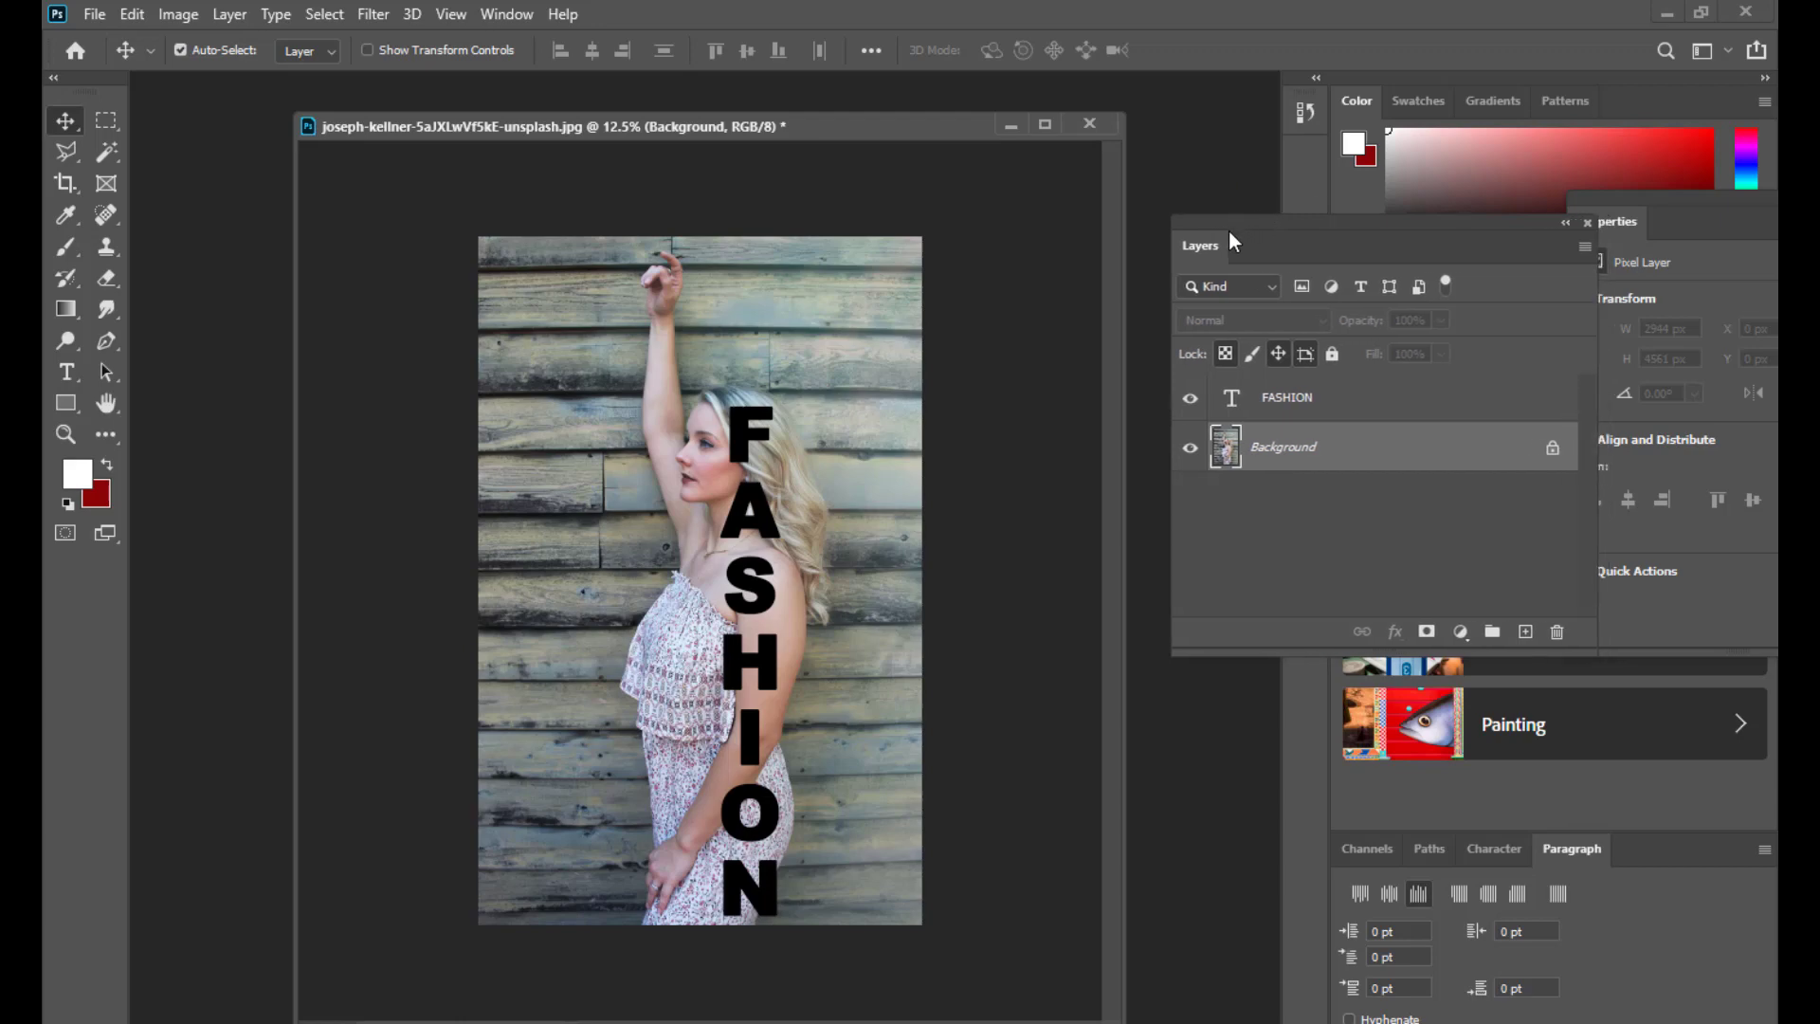
pyautogui.moveTo(679, 124); pyautogui.dragTo(694, 121)
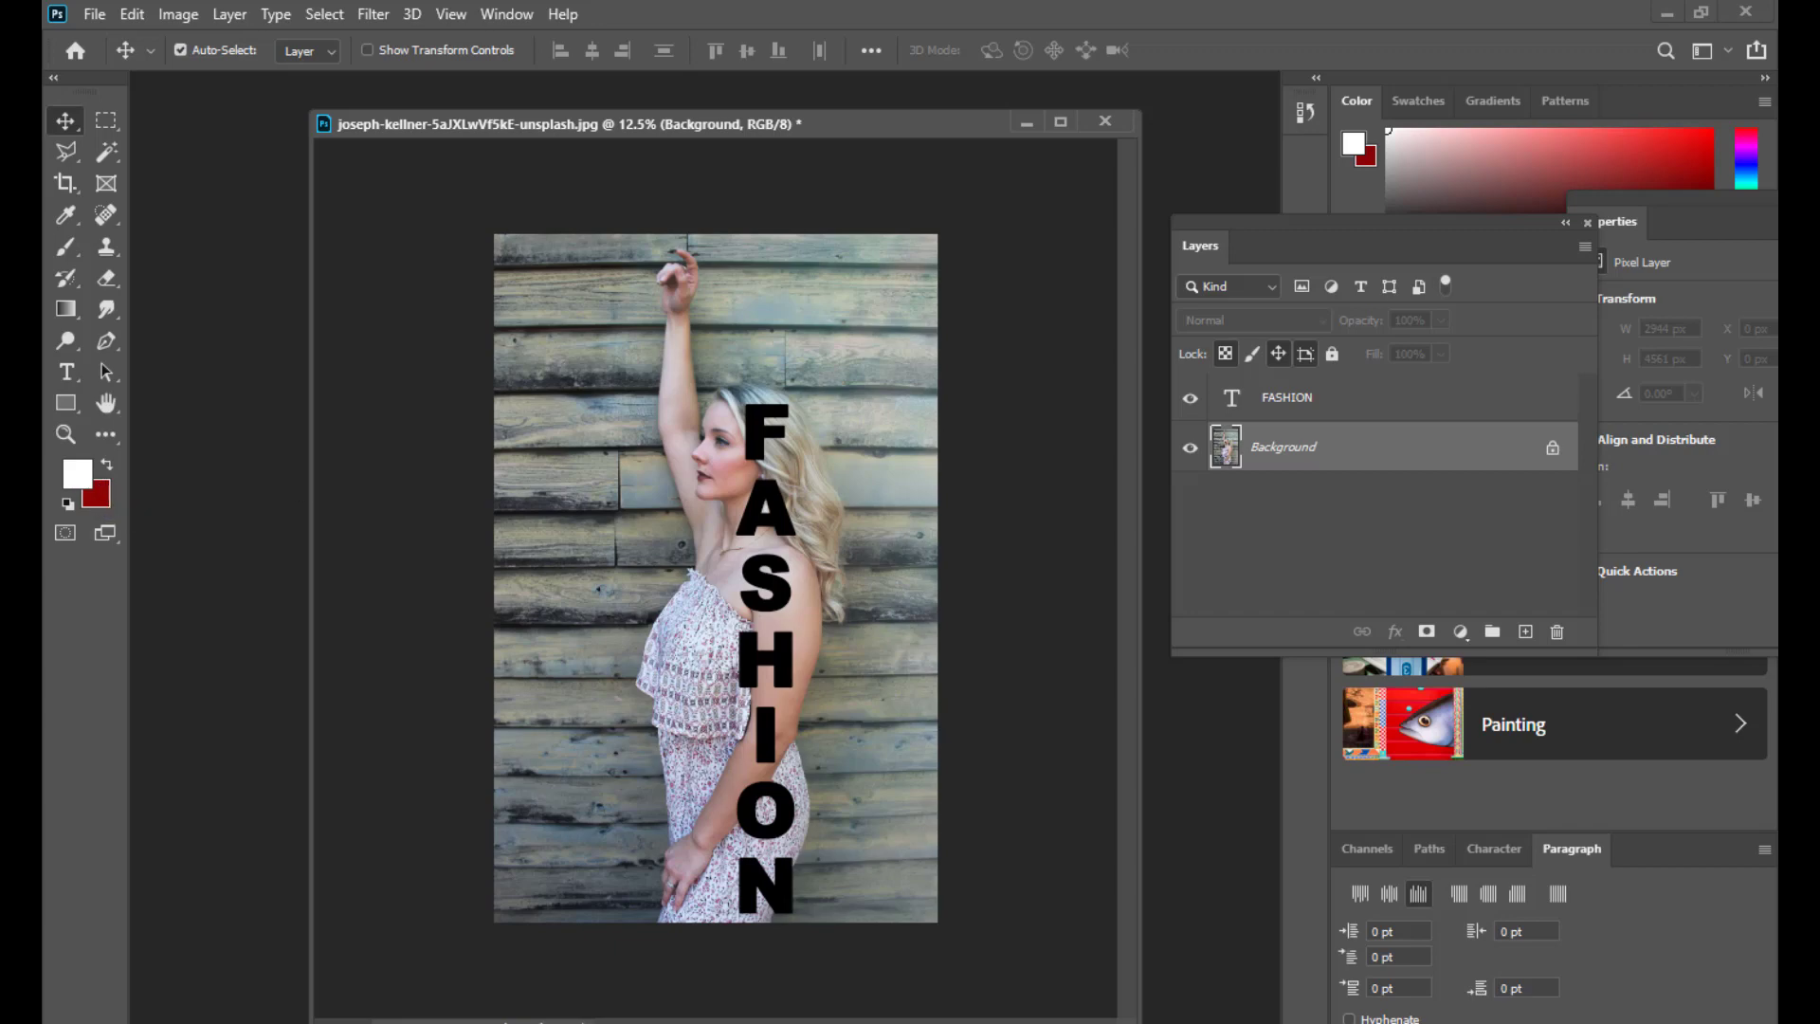
# - Reset the foreground and background colours to black and white and add a layer mask to the Background photo layer
pyautogui.press('d')
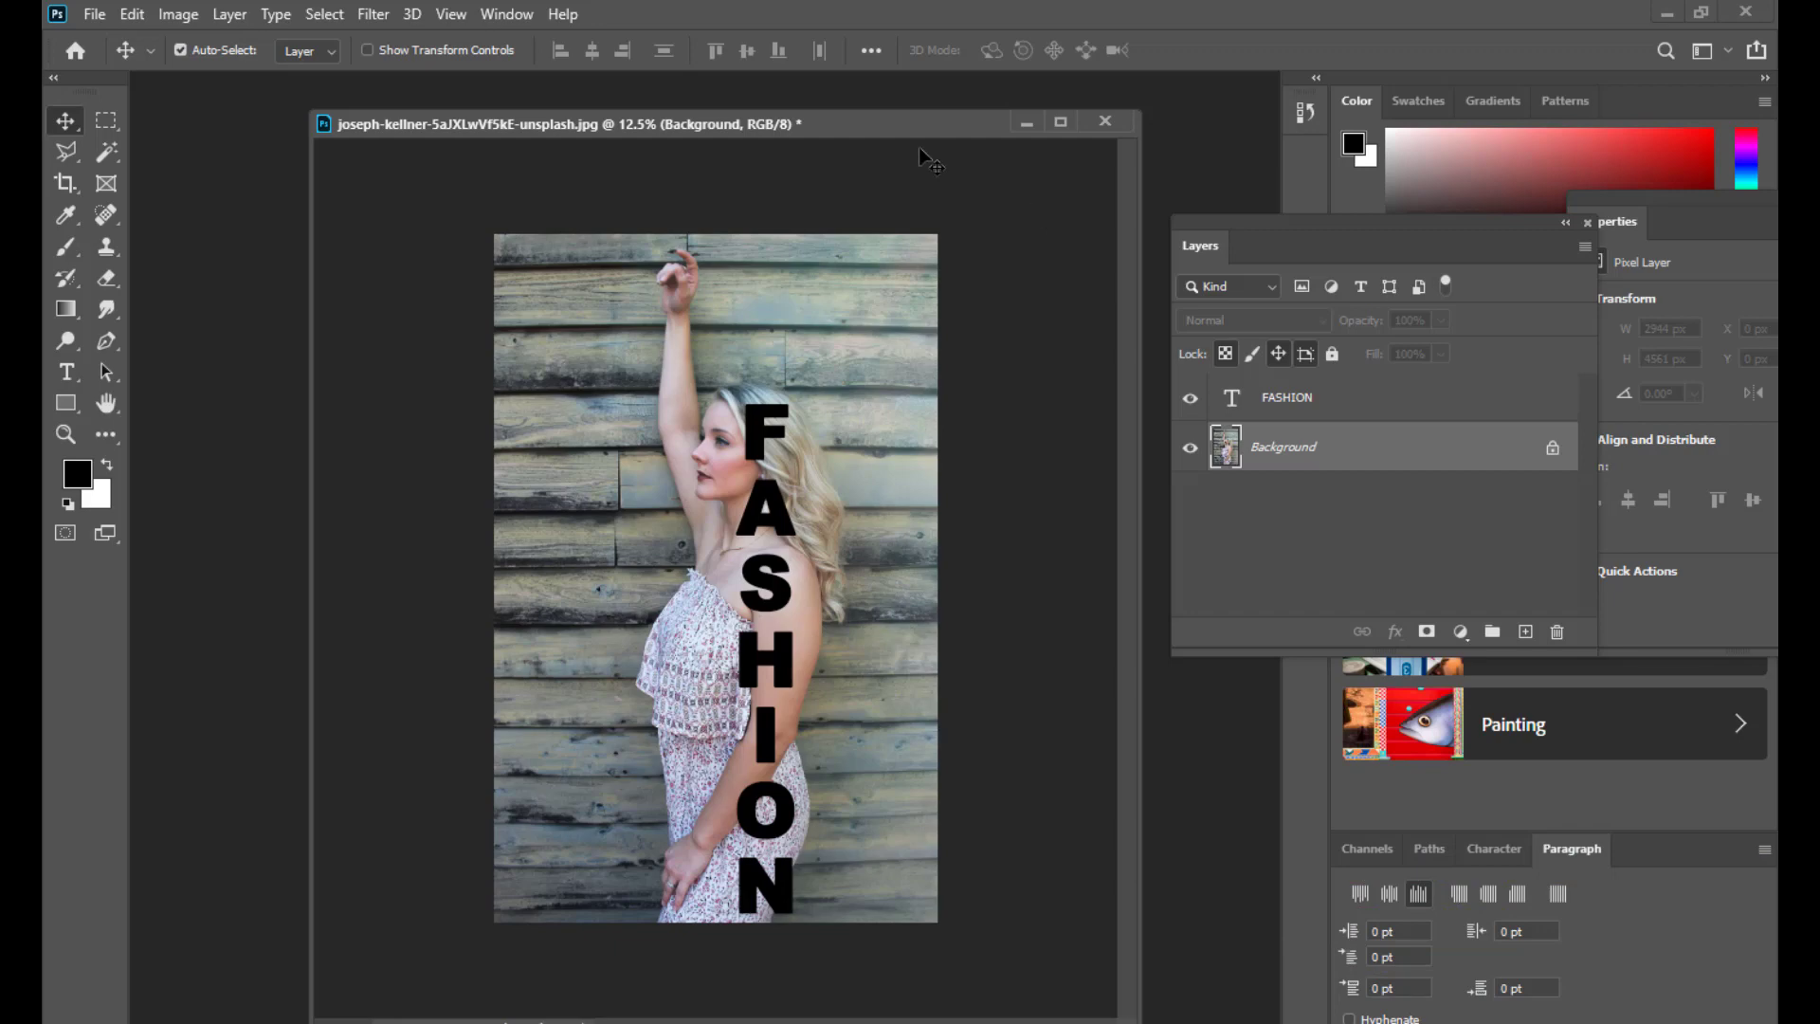
pyautogui.moveTo(916, 124)
pyautogui.mouseDown()
pyautogui.moveTo(893, 121)
pyautogui.moveTo(910, 131)
pyautogui.mouseUp()
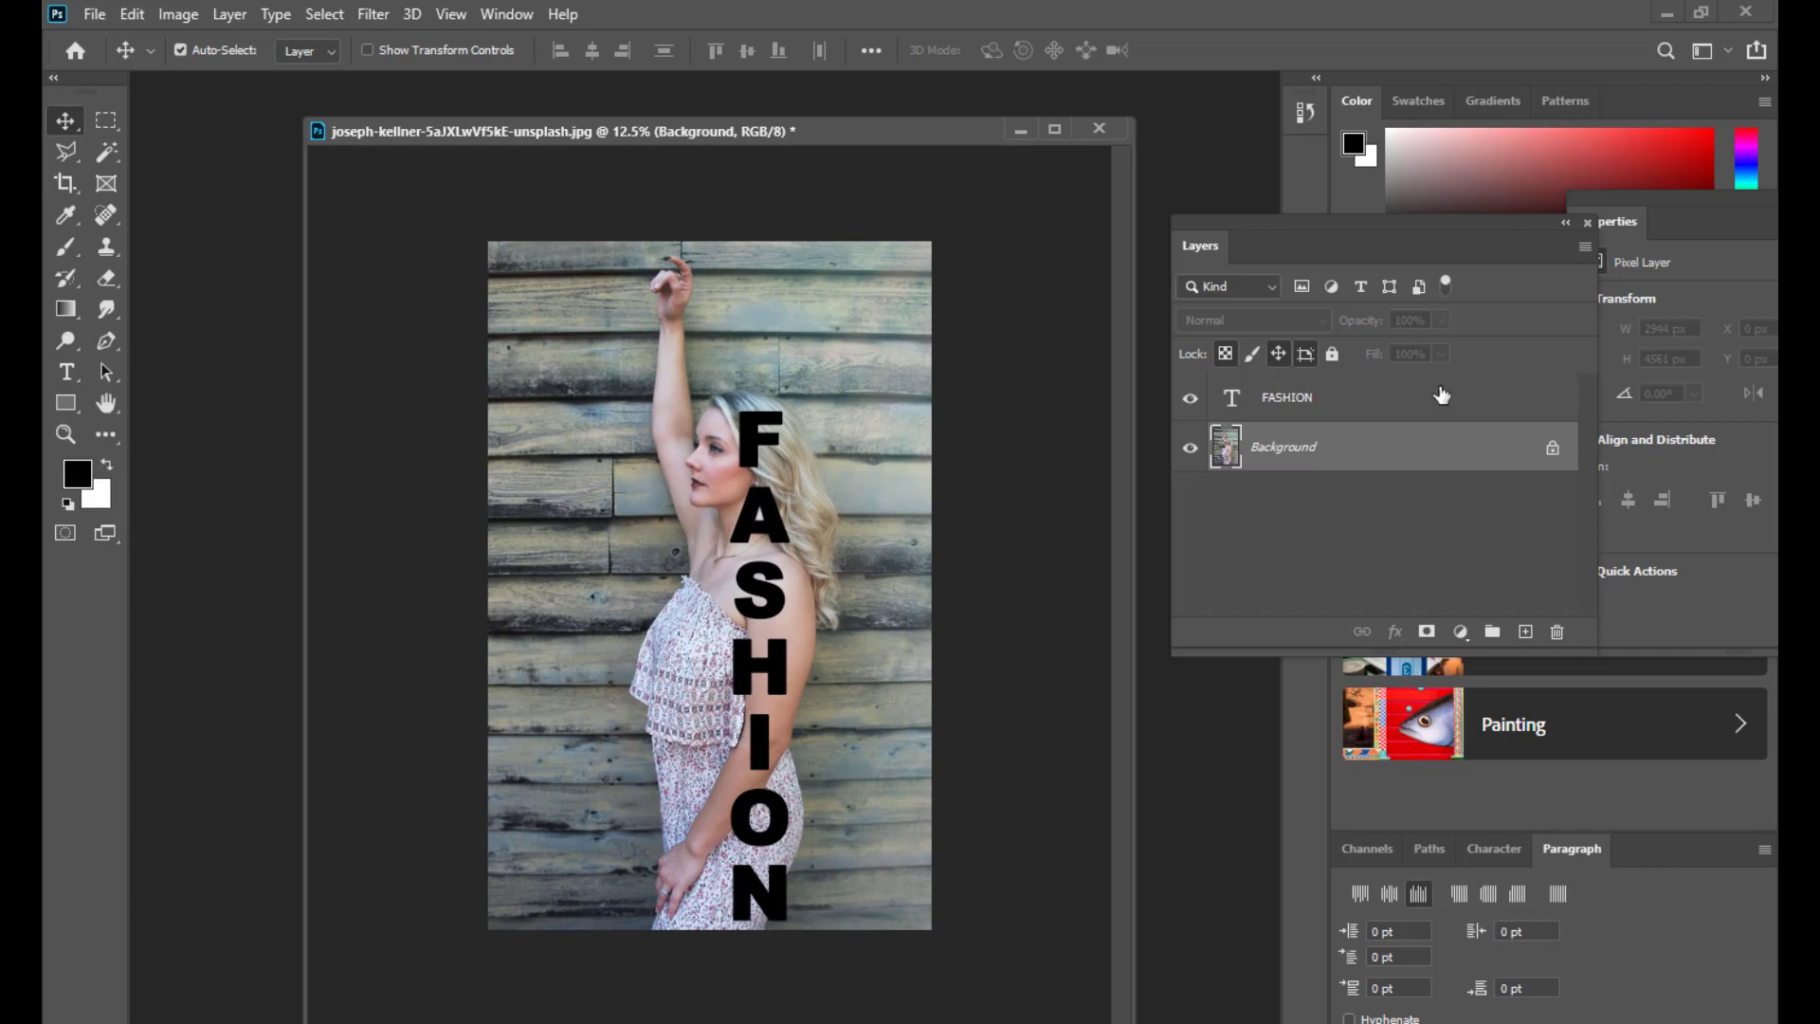
pyautogui.moveTo(1232, 231)
pyautogui.mouseDown()
pyautogui.moveTo(1201, 243)
pyautogui.moveTo(1218, 212)
pyautogui.mouseUp()
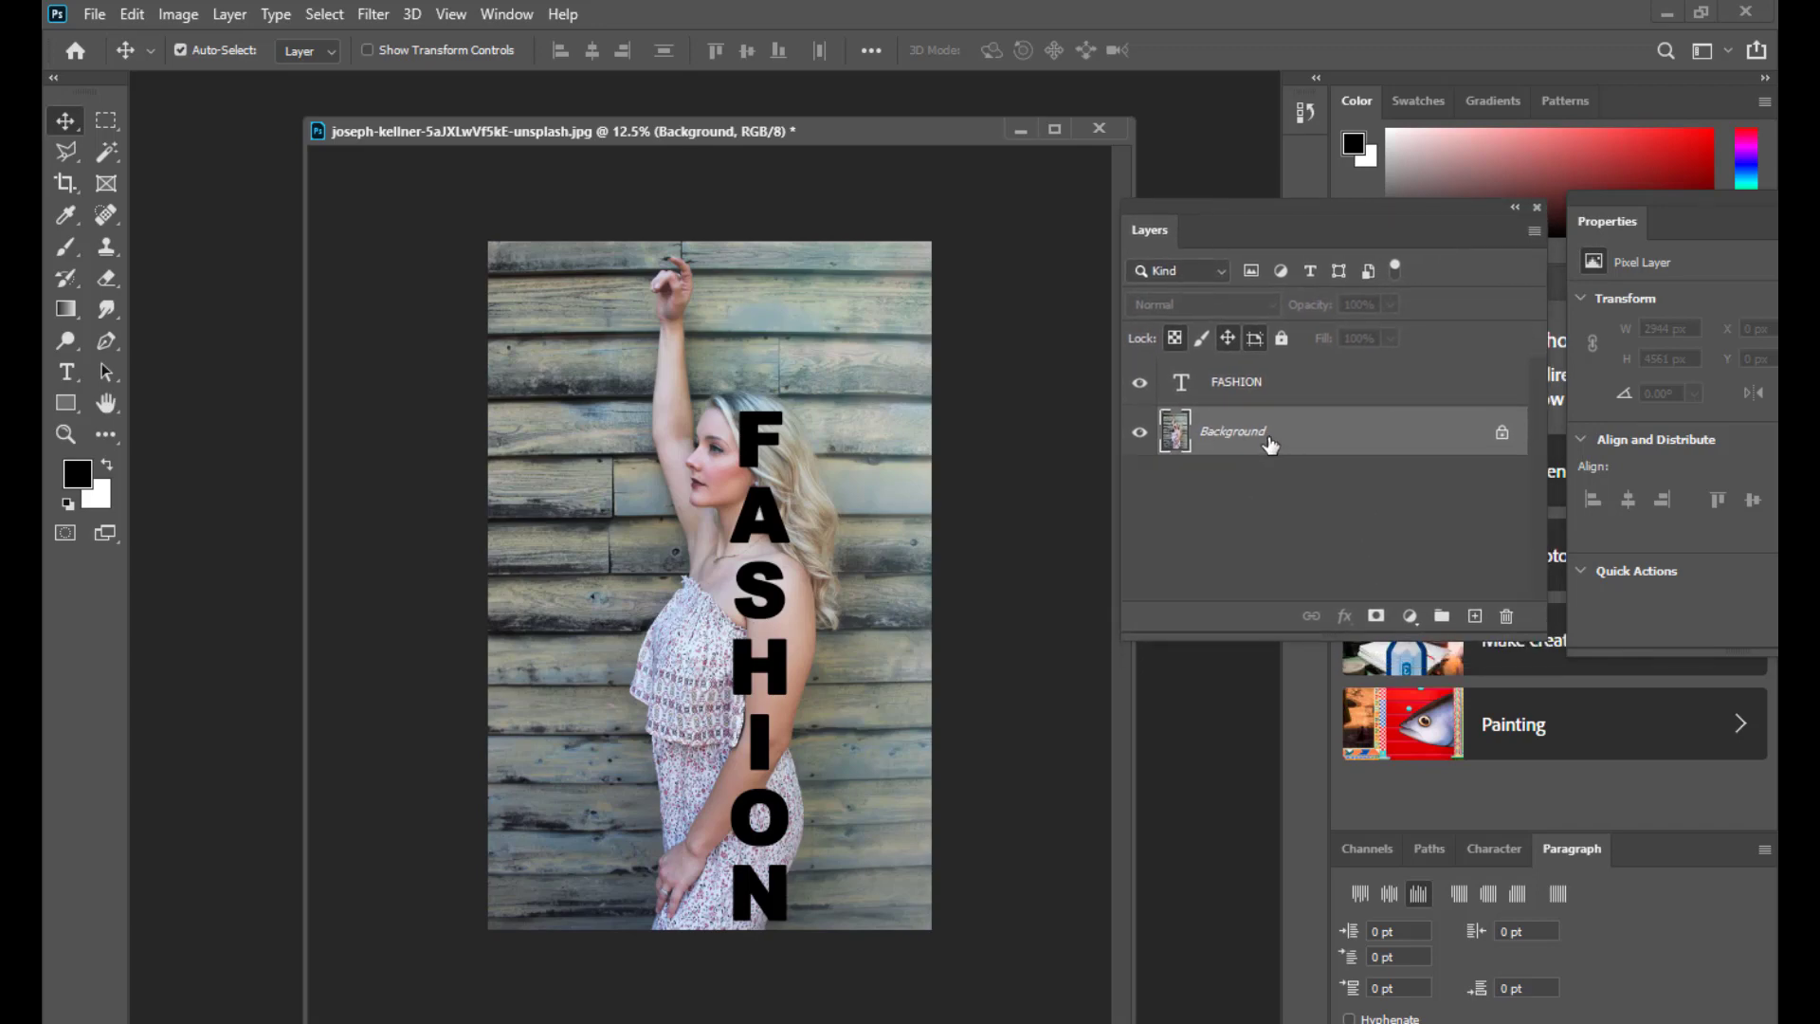
pyautogui.click(1376, 618)
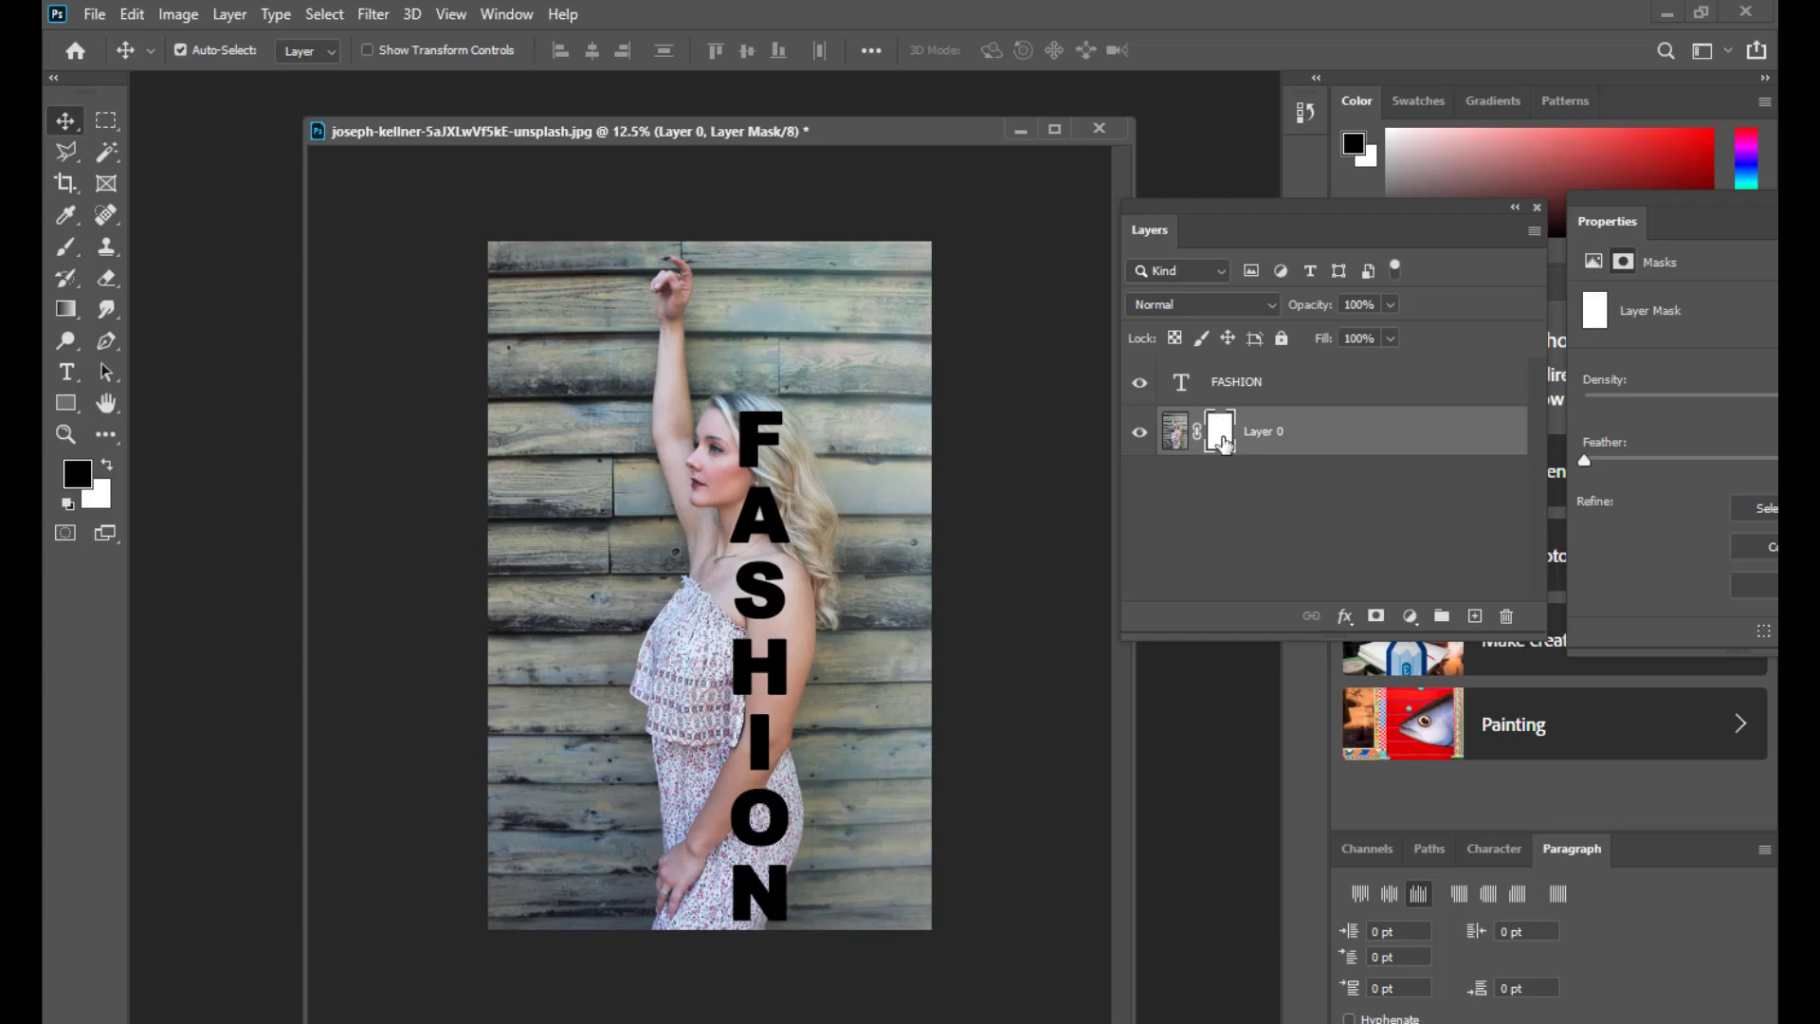
pyautogui.moveTo(1175, 218); pyautogui.dragTo(1192, 219)
pyautogui.click(230, 14)
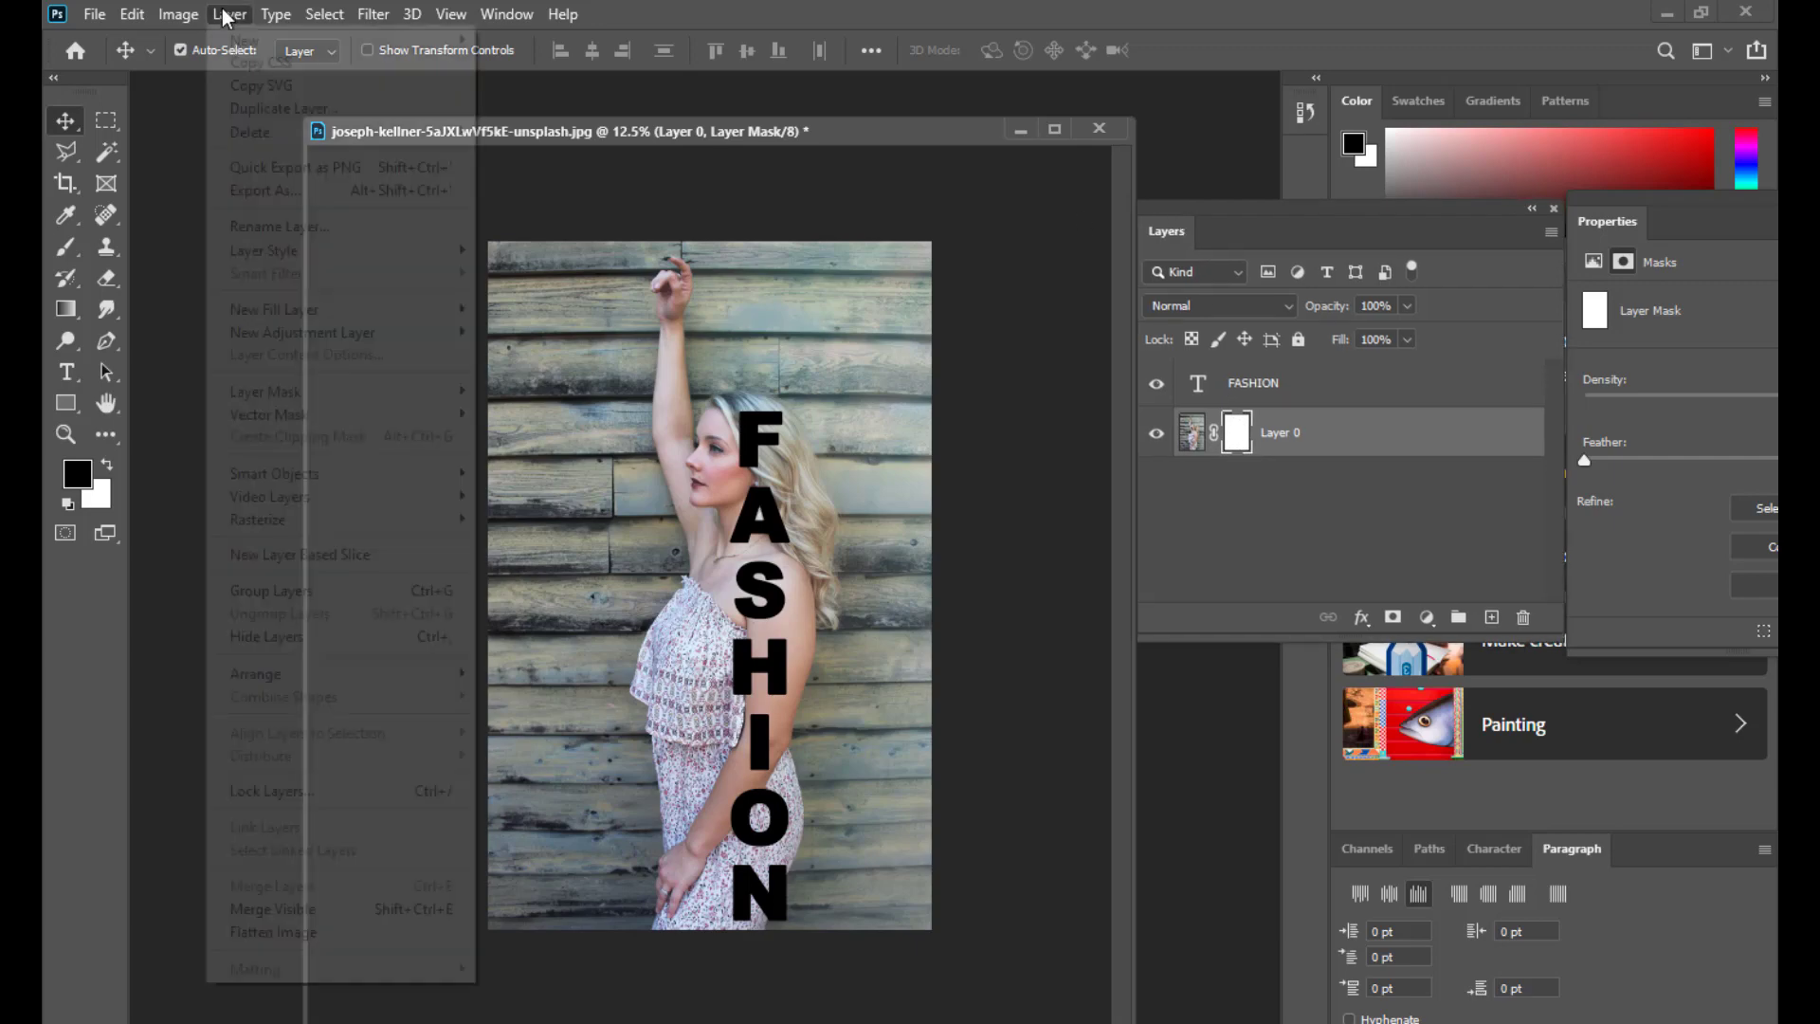
pyautogui.moveTo(313, 396)
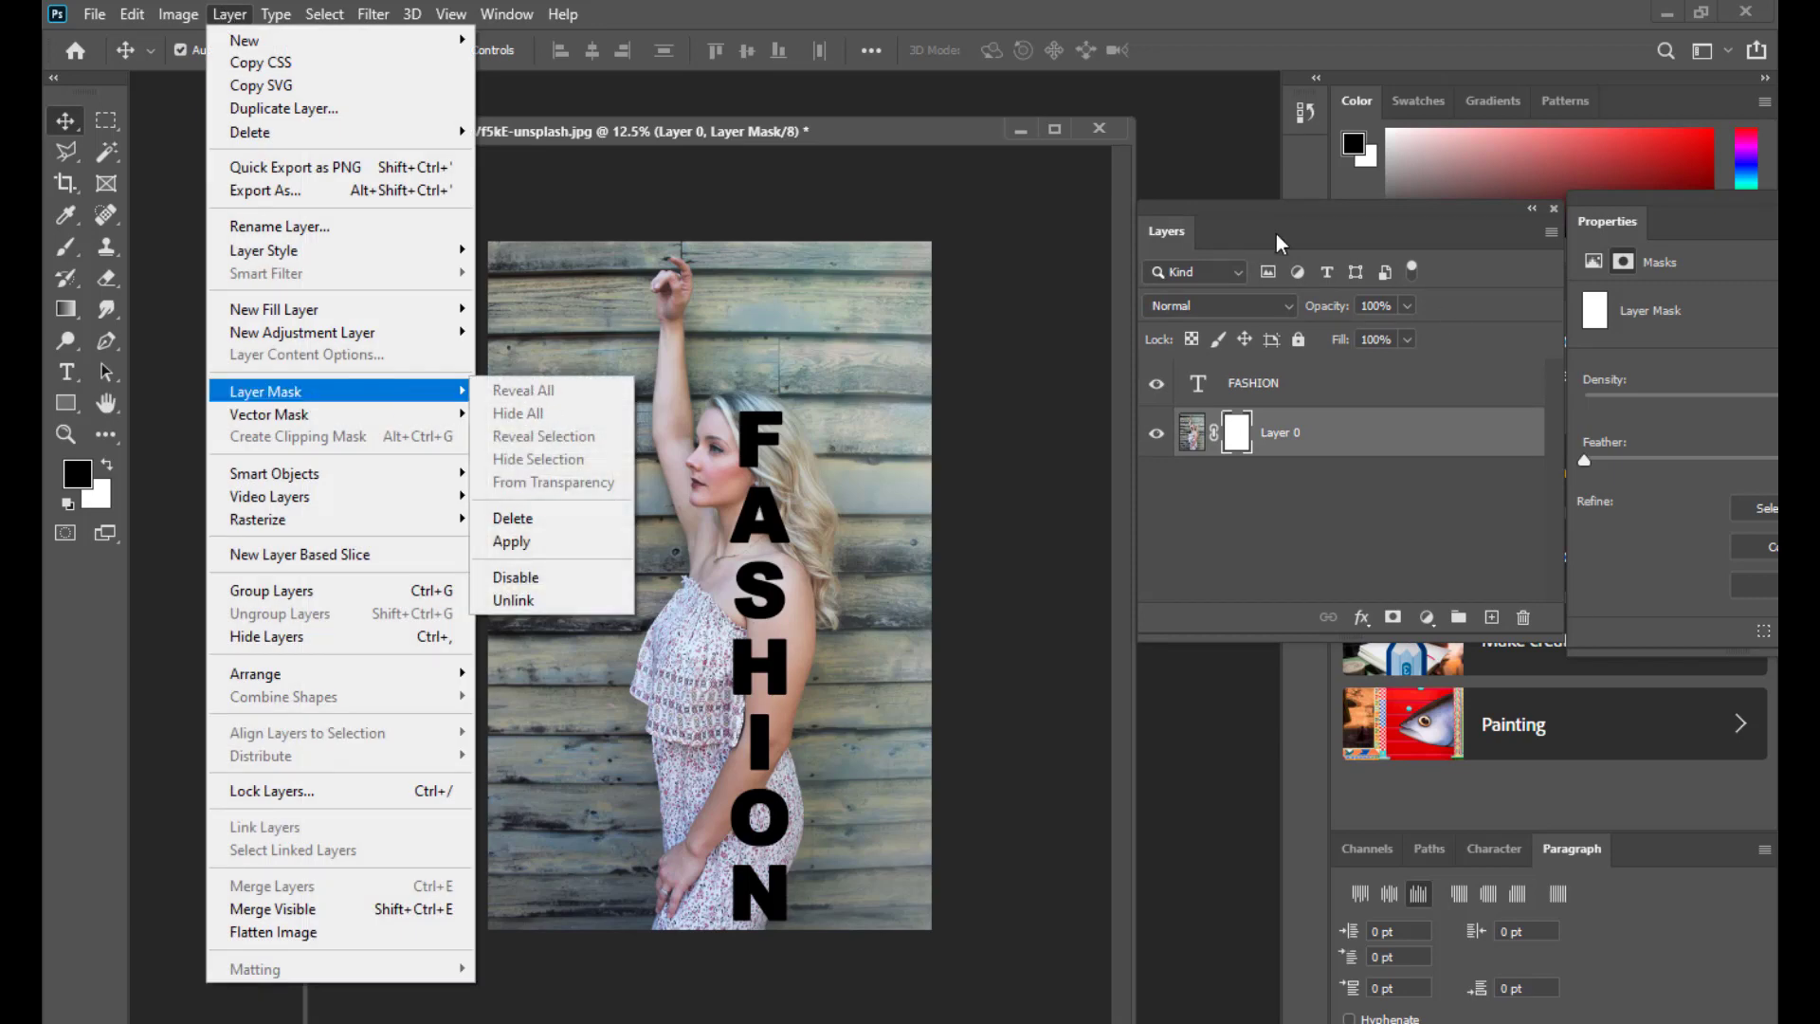
pyautogui.moveTo(1234, 207)
pyautogui.mouseDown()
pyautogui.moveTo(1250, 212)
pyautogui.moveTo(1232, 220)
pyautogui.mouseUp()
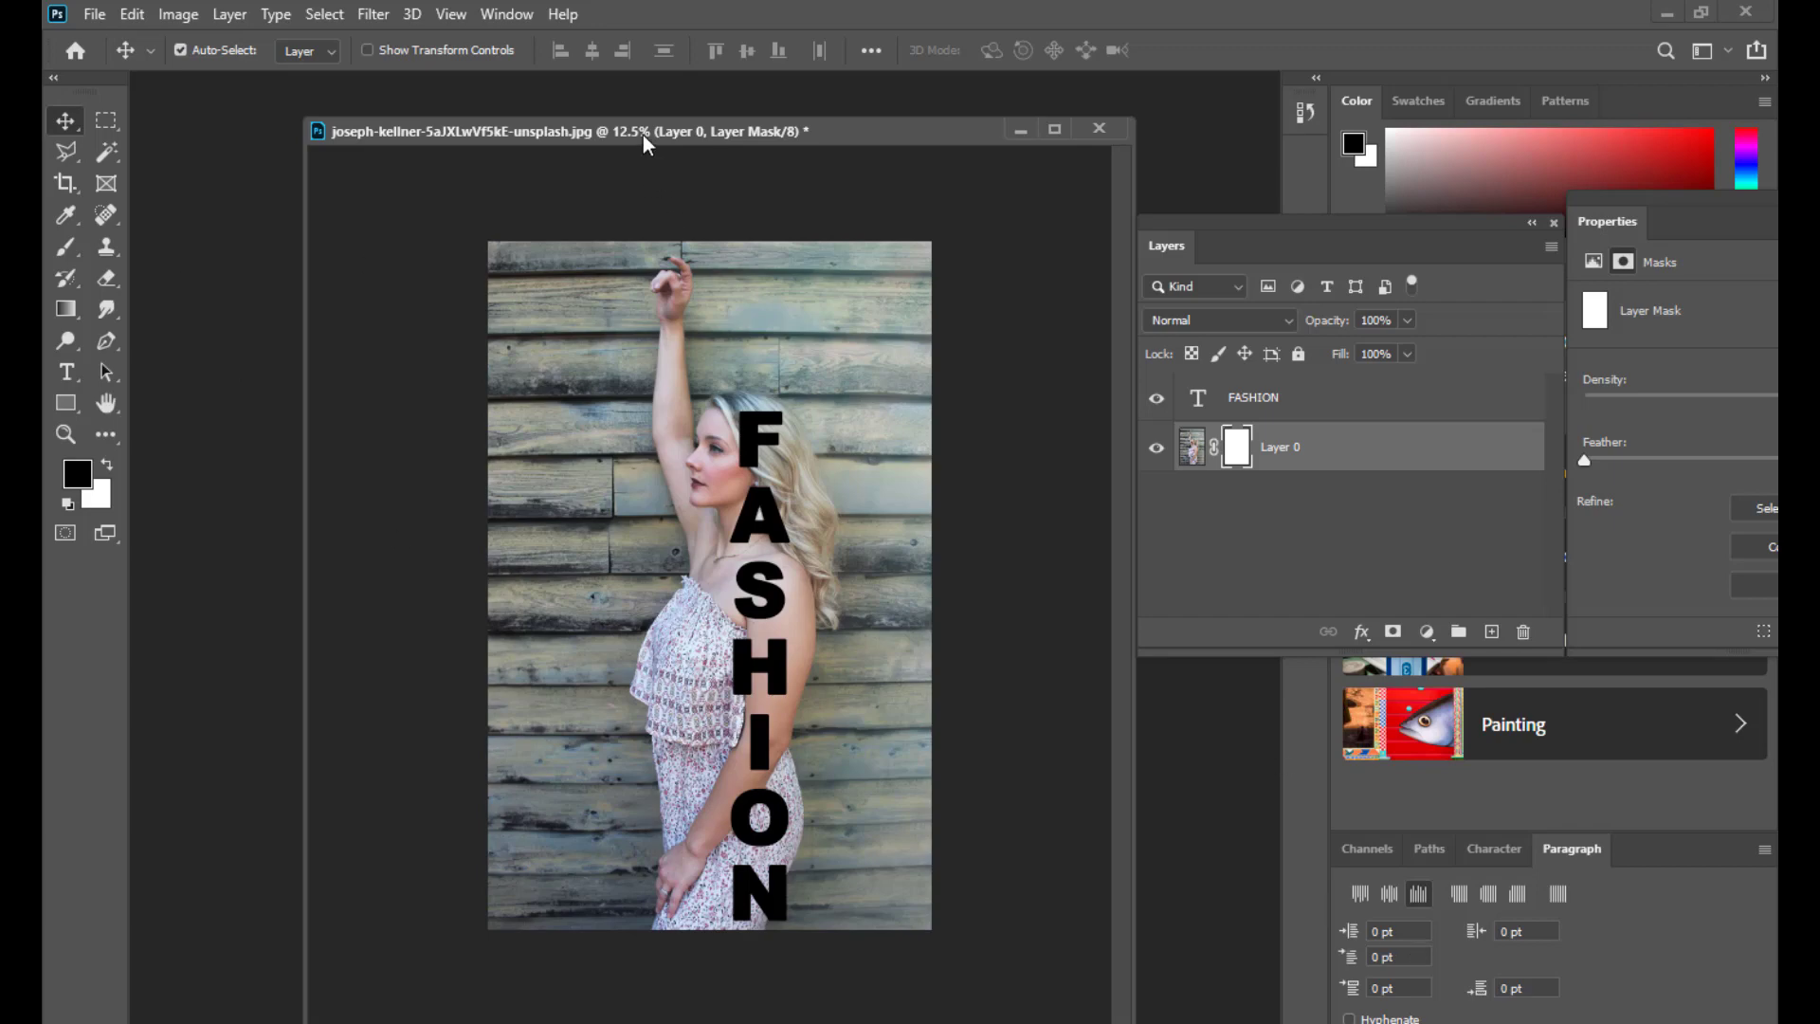
# - Set up the Brush tool with the Hard Round tip at 100% hardness and a size of 600 px
pyautogui.moveTo(640, 138)
pyautogui.mouseDown()
pyautogui.moveTo(665, 139)
pyautogui.moveTo(649, 142)
pyautogui.mouseUp()
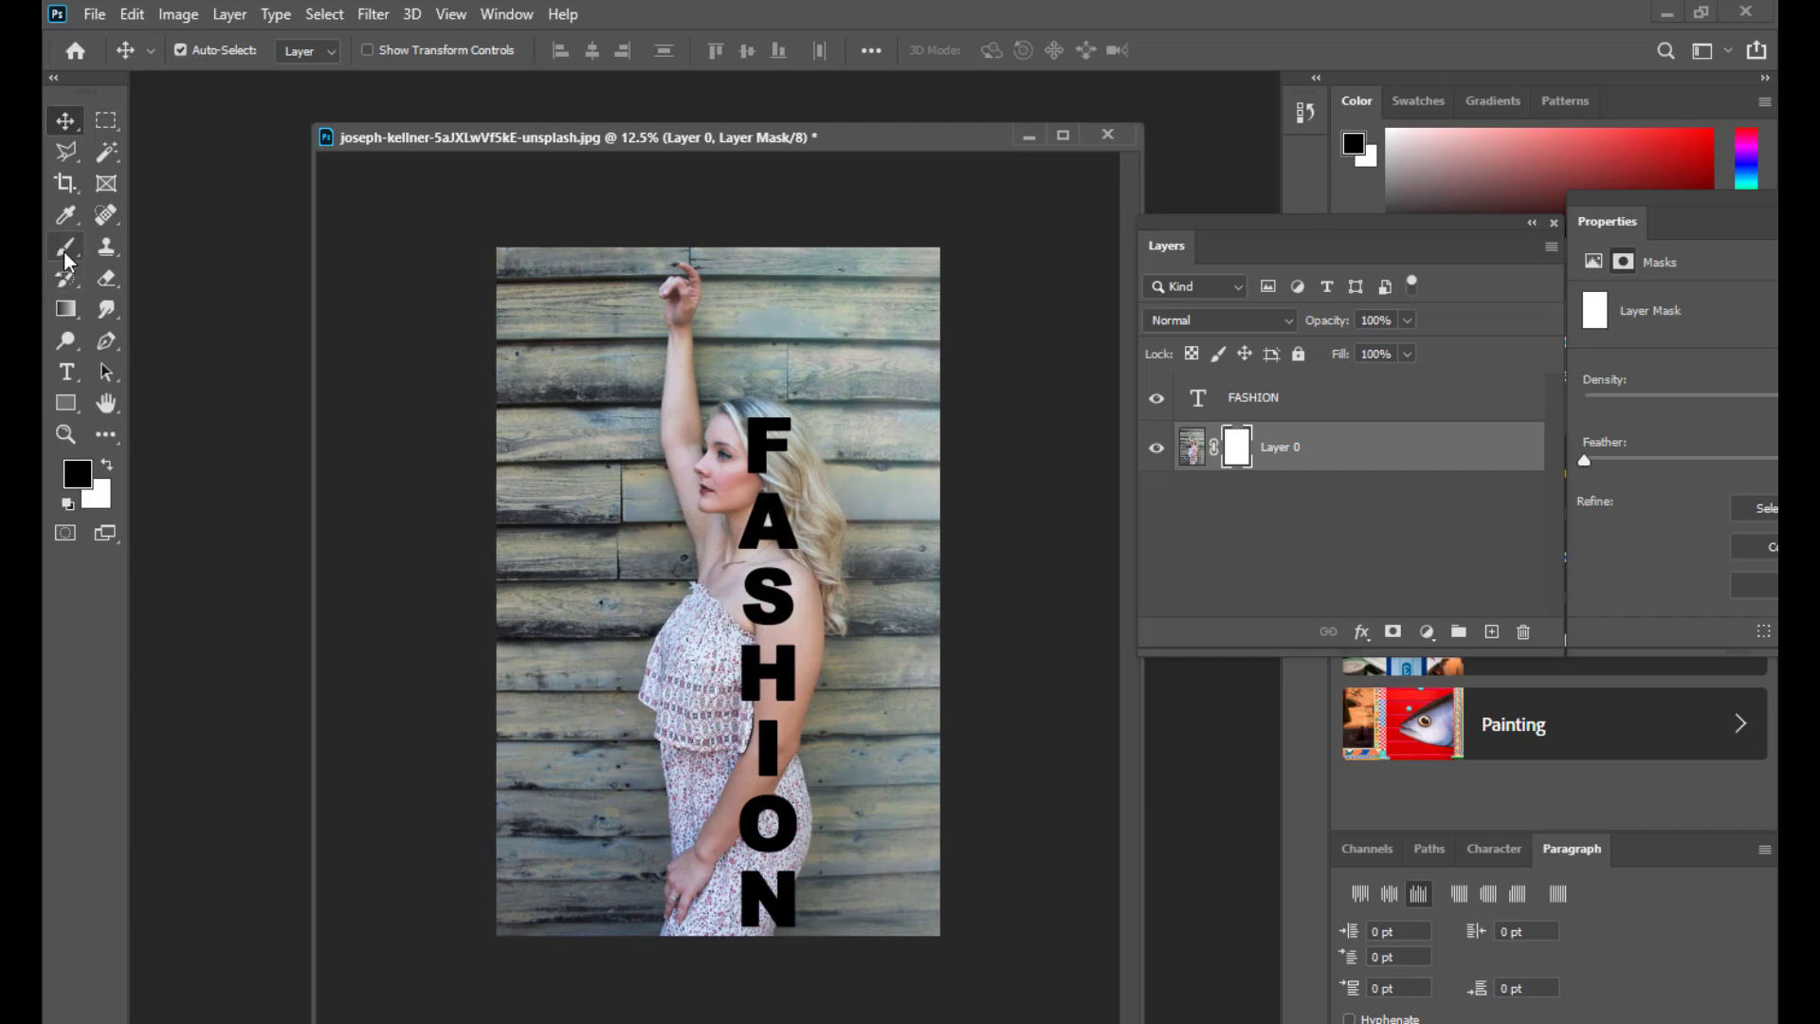
pyautogui.click(67, 251)
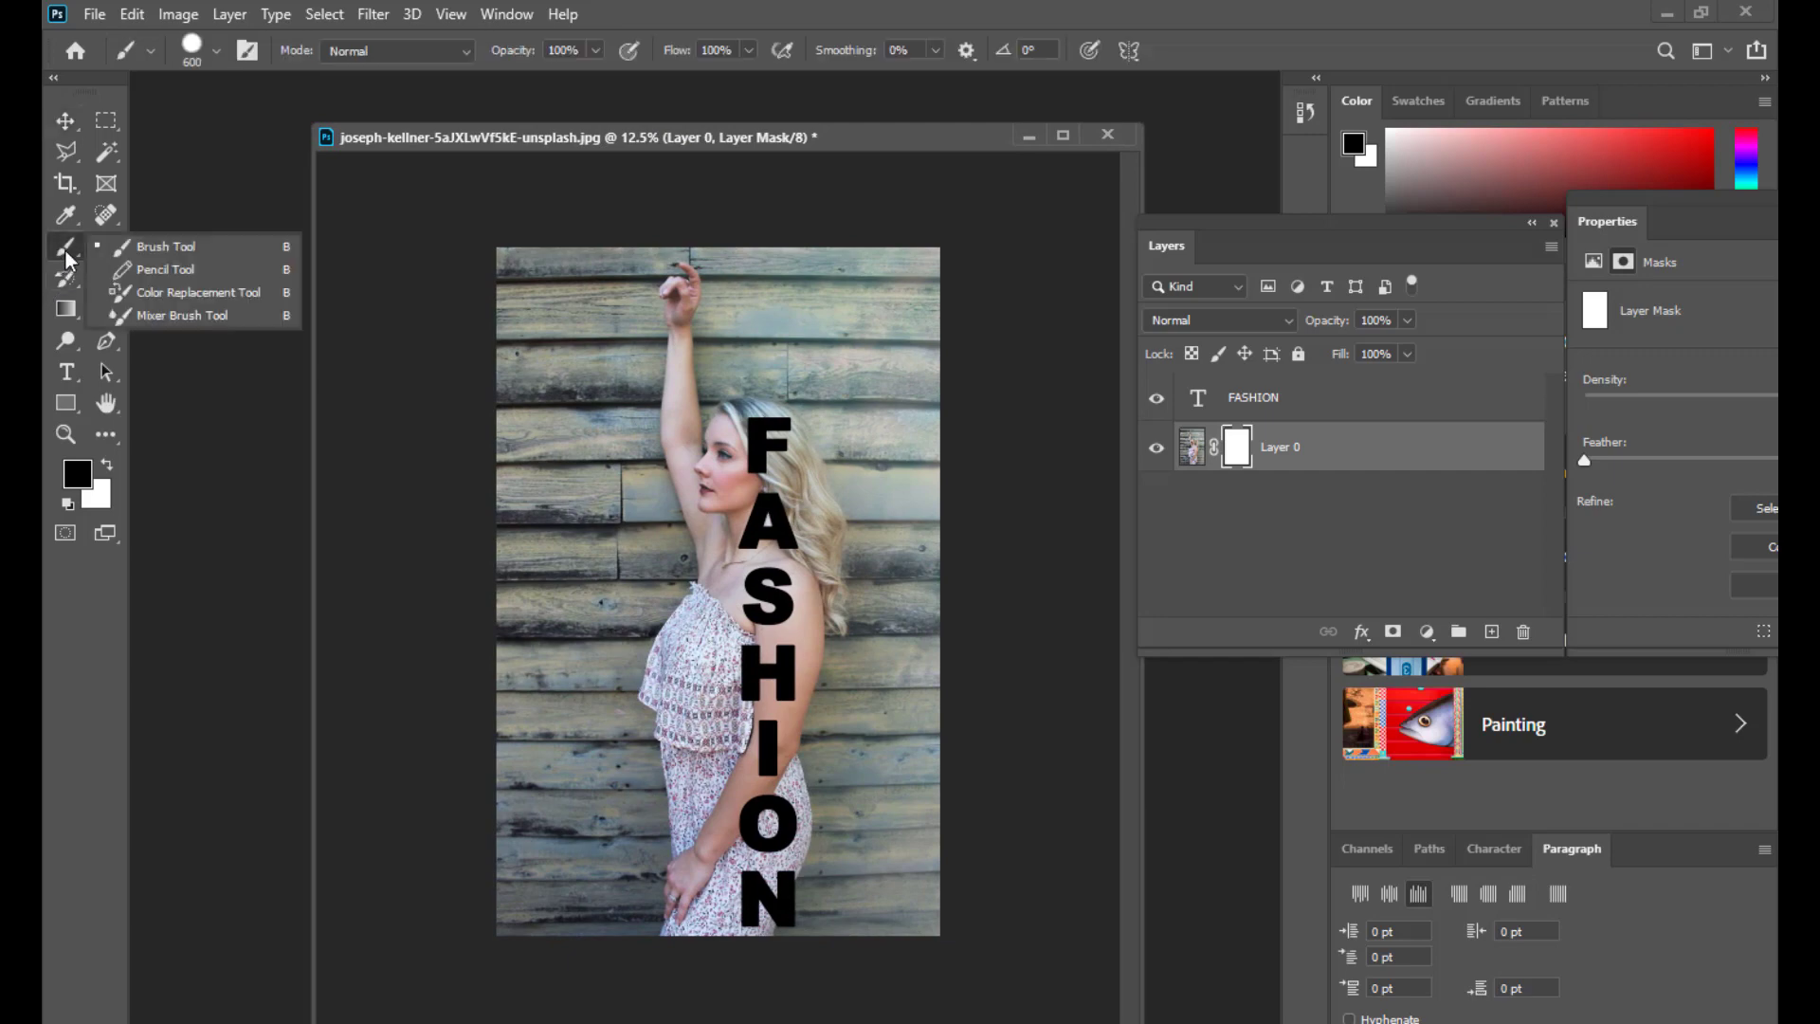
pyautogui.click(159, 248)
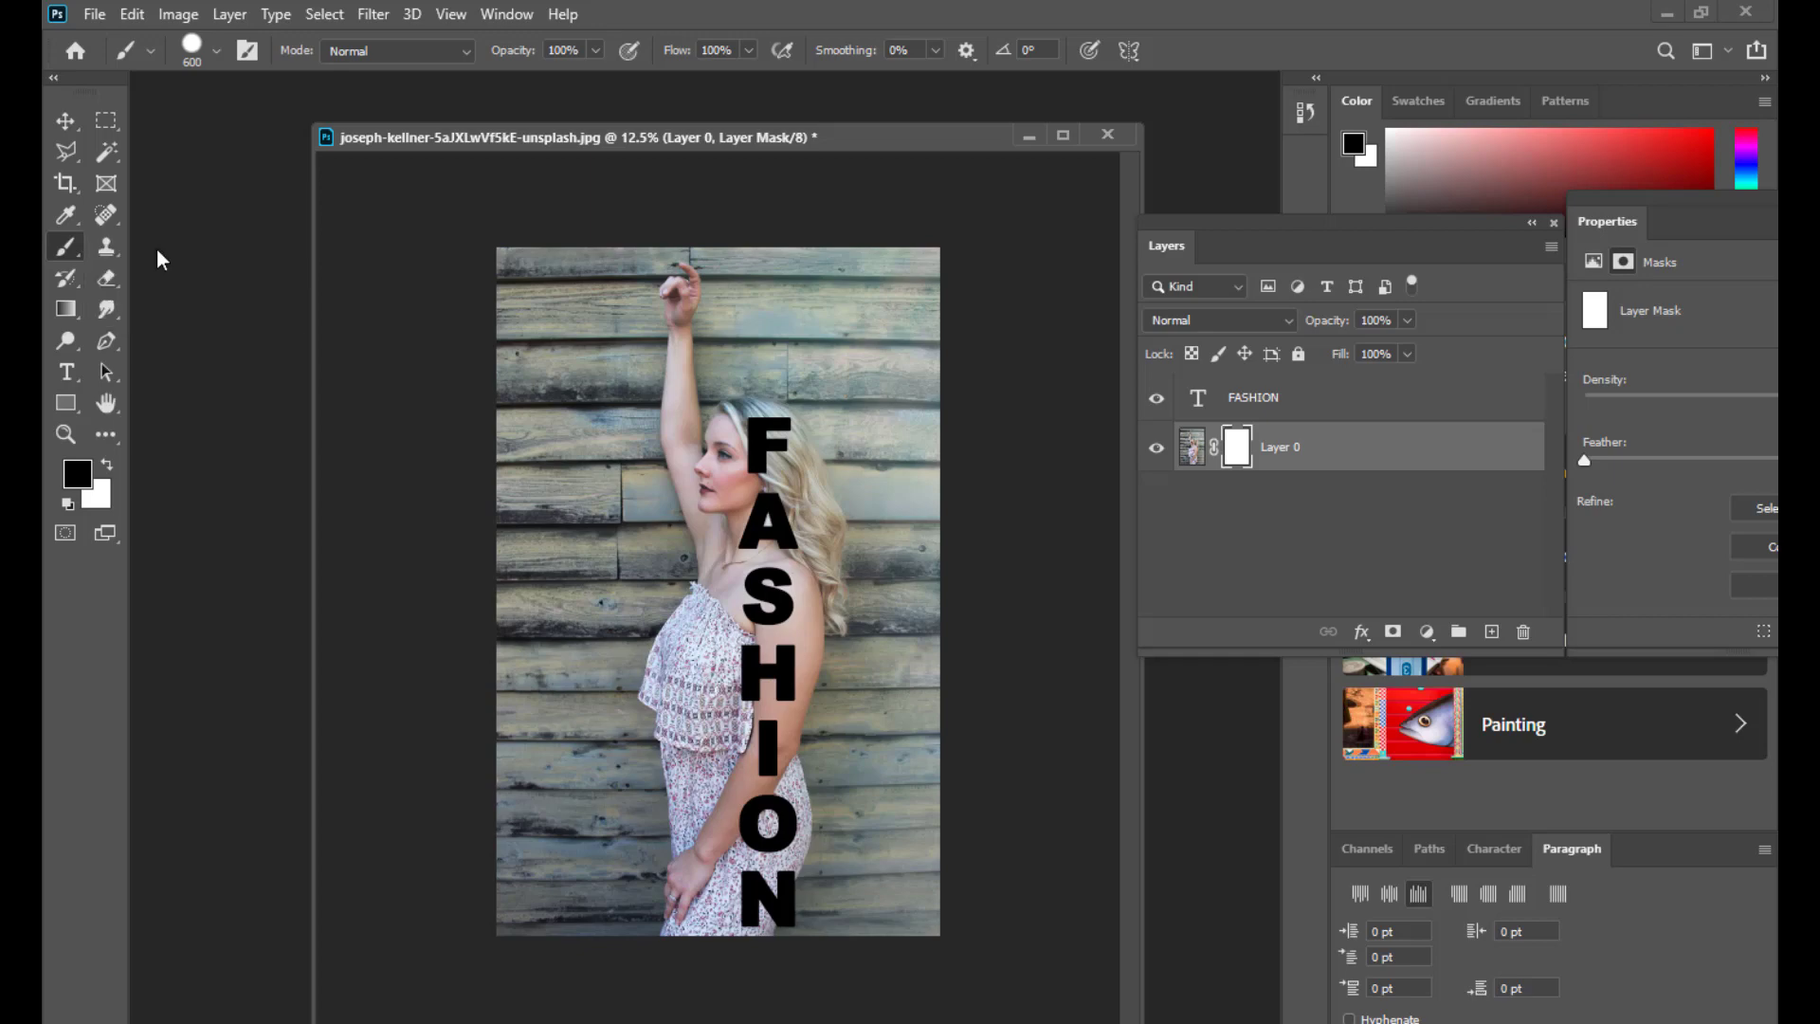
pyautogui.click(209, 62)
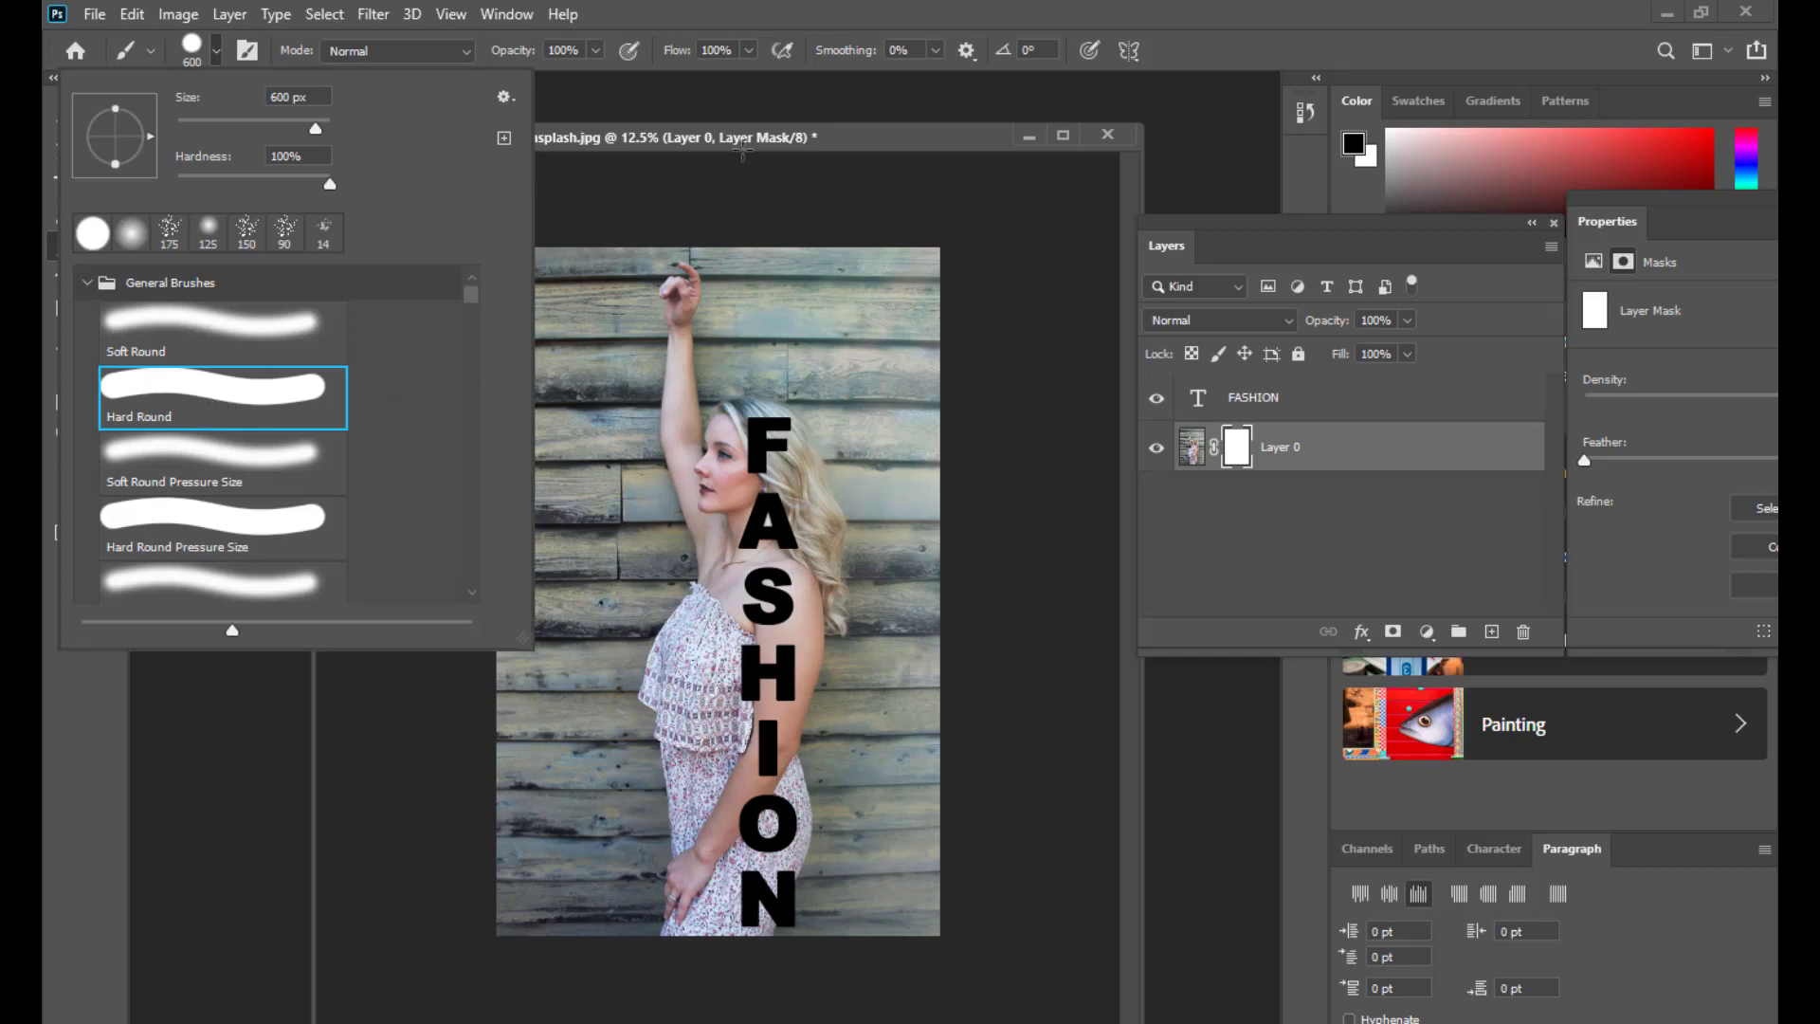
pyautogui.moveTo(749, 143); pyautogui.dragTo(755, 151)
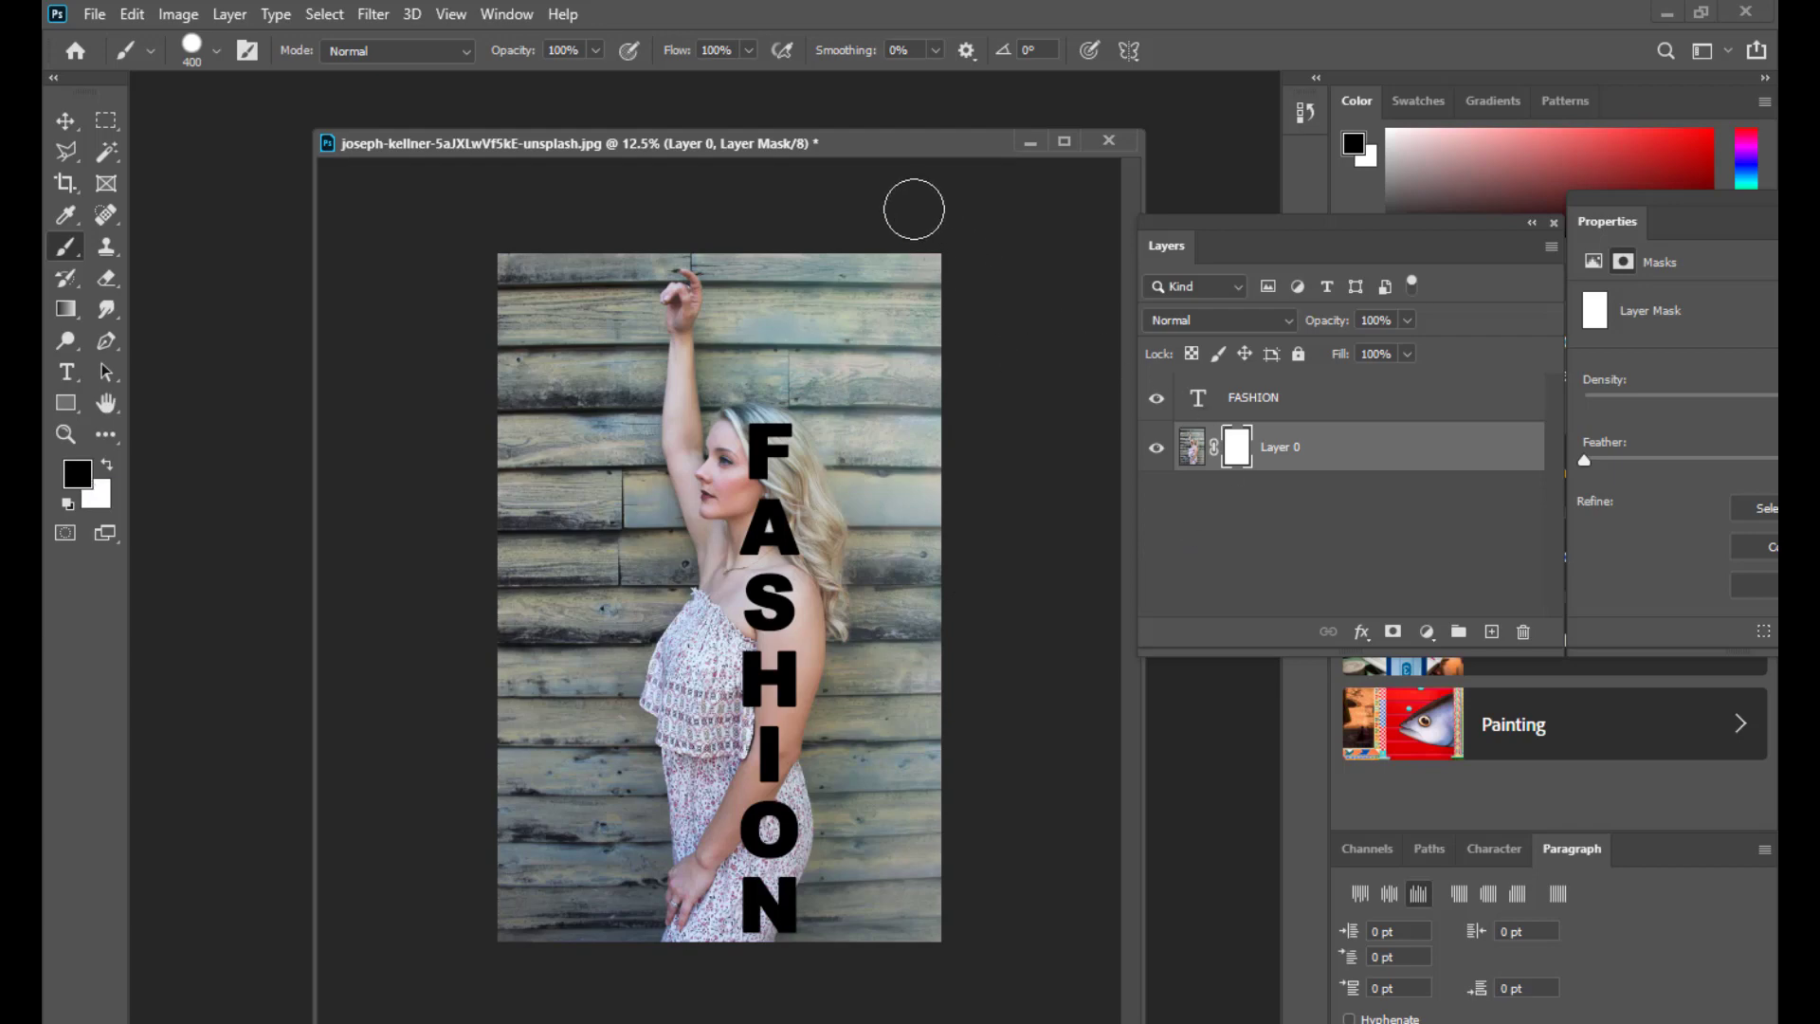
pyautogui.press(']')
pyautogui.press(']')
# - Paint the photo's layer mask black in straight vertical strokes to hide the right side up to the centre of the FASHION letters
pyautogui.moveTo(896, 274); pyautogui.dragTo(912, 934)
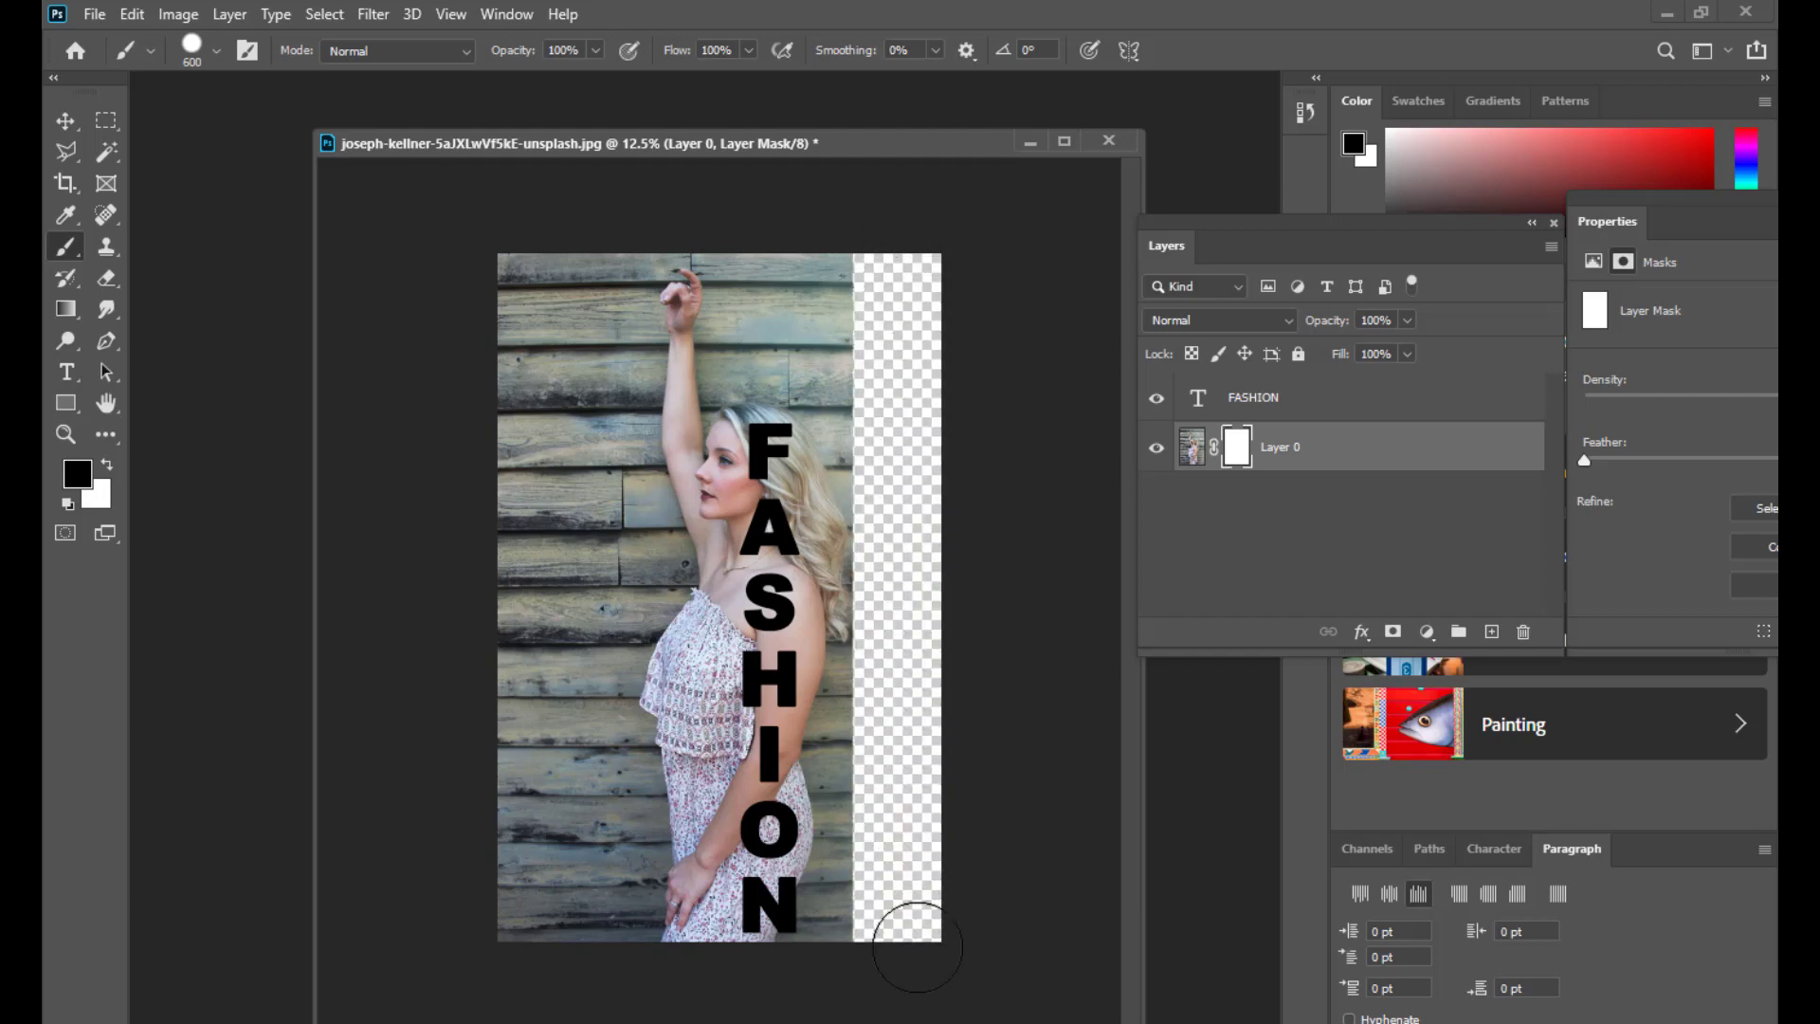
pyautogui.keyDown('shift'); pyautogui.click(845, 213); pyautogui.keyUp('shift')
pyautogui.moveTo(856, 422); pyautogui.dragTo(844, 987)
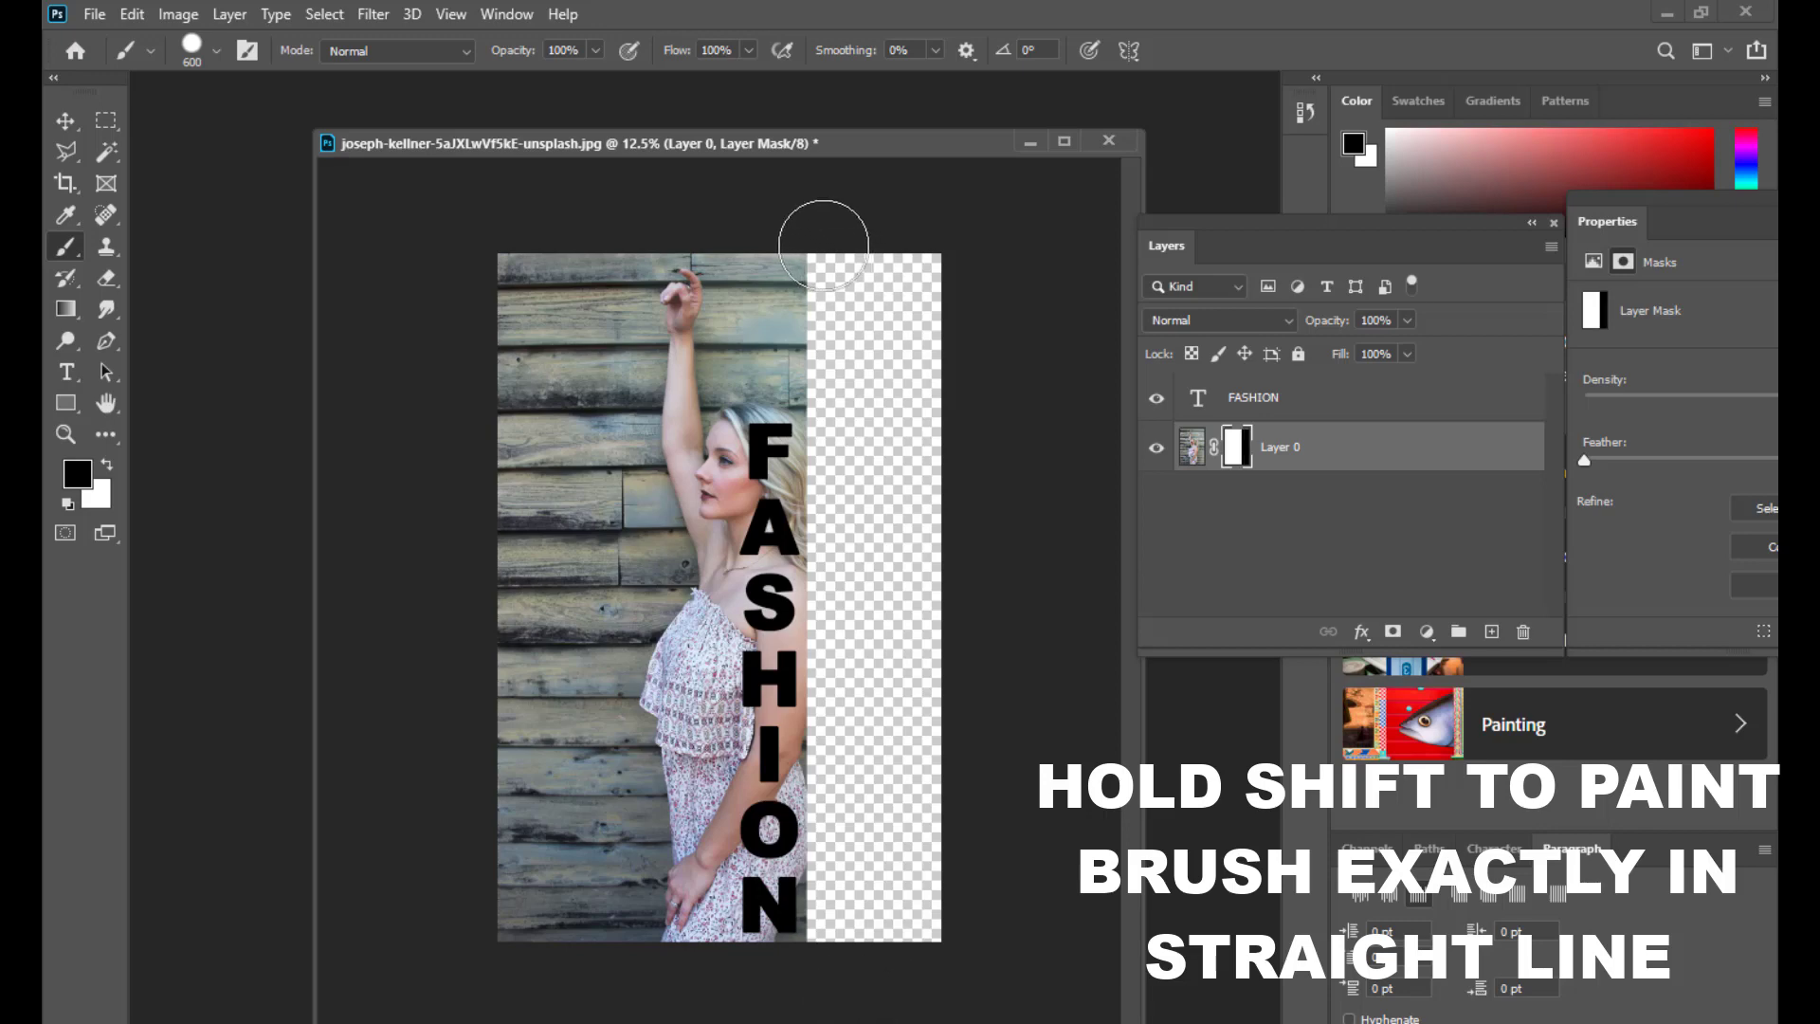
pyautogui.keyDown('shift'); pyautogui.click(821, 243); pyautogui.keyUp('shift')
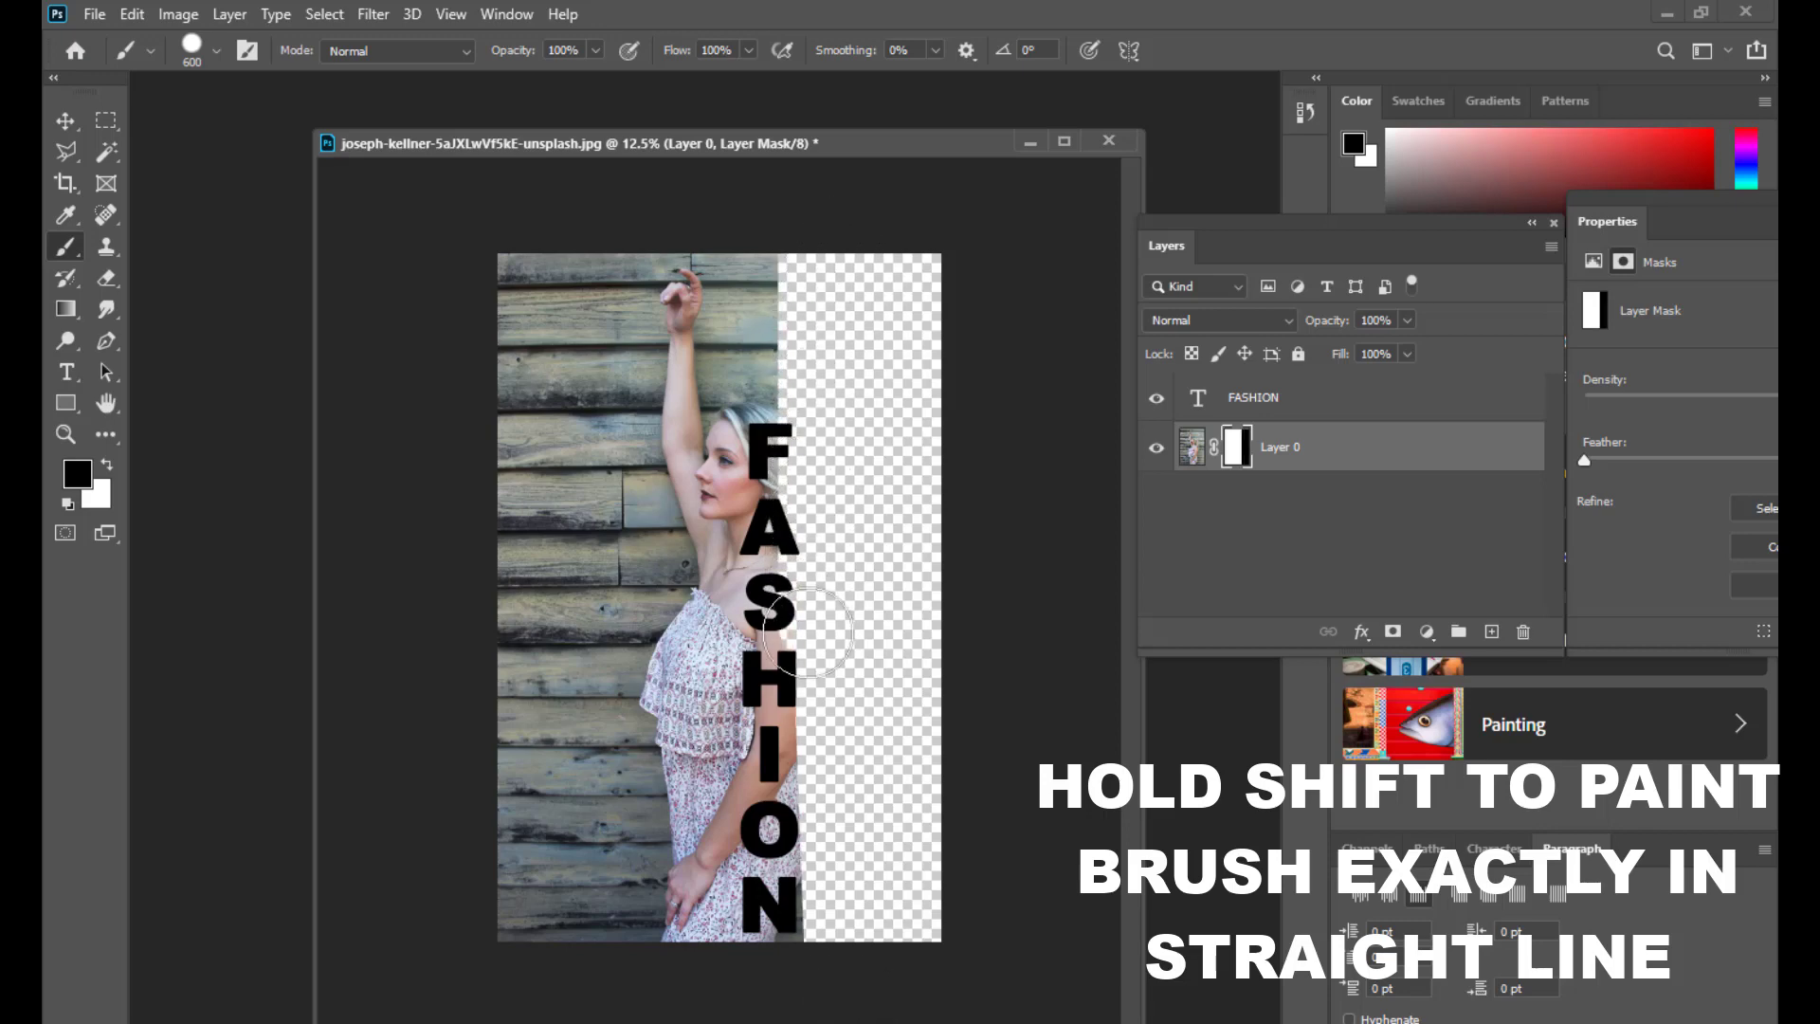
pyautogui.moveTo(804, 828); pyautogui.dragTo(806, 964)
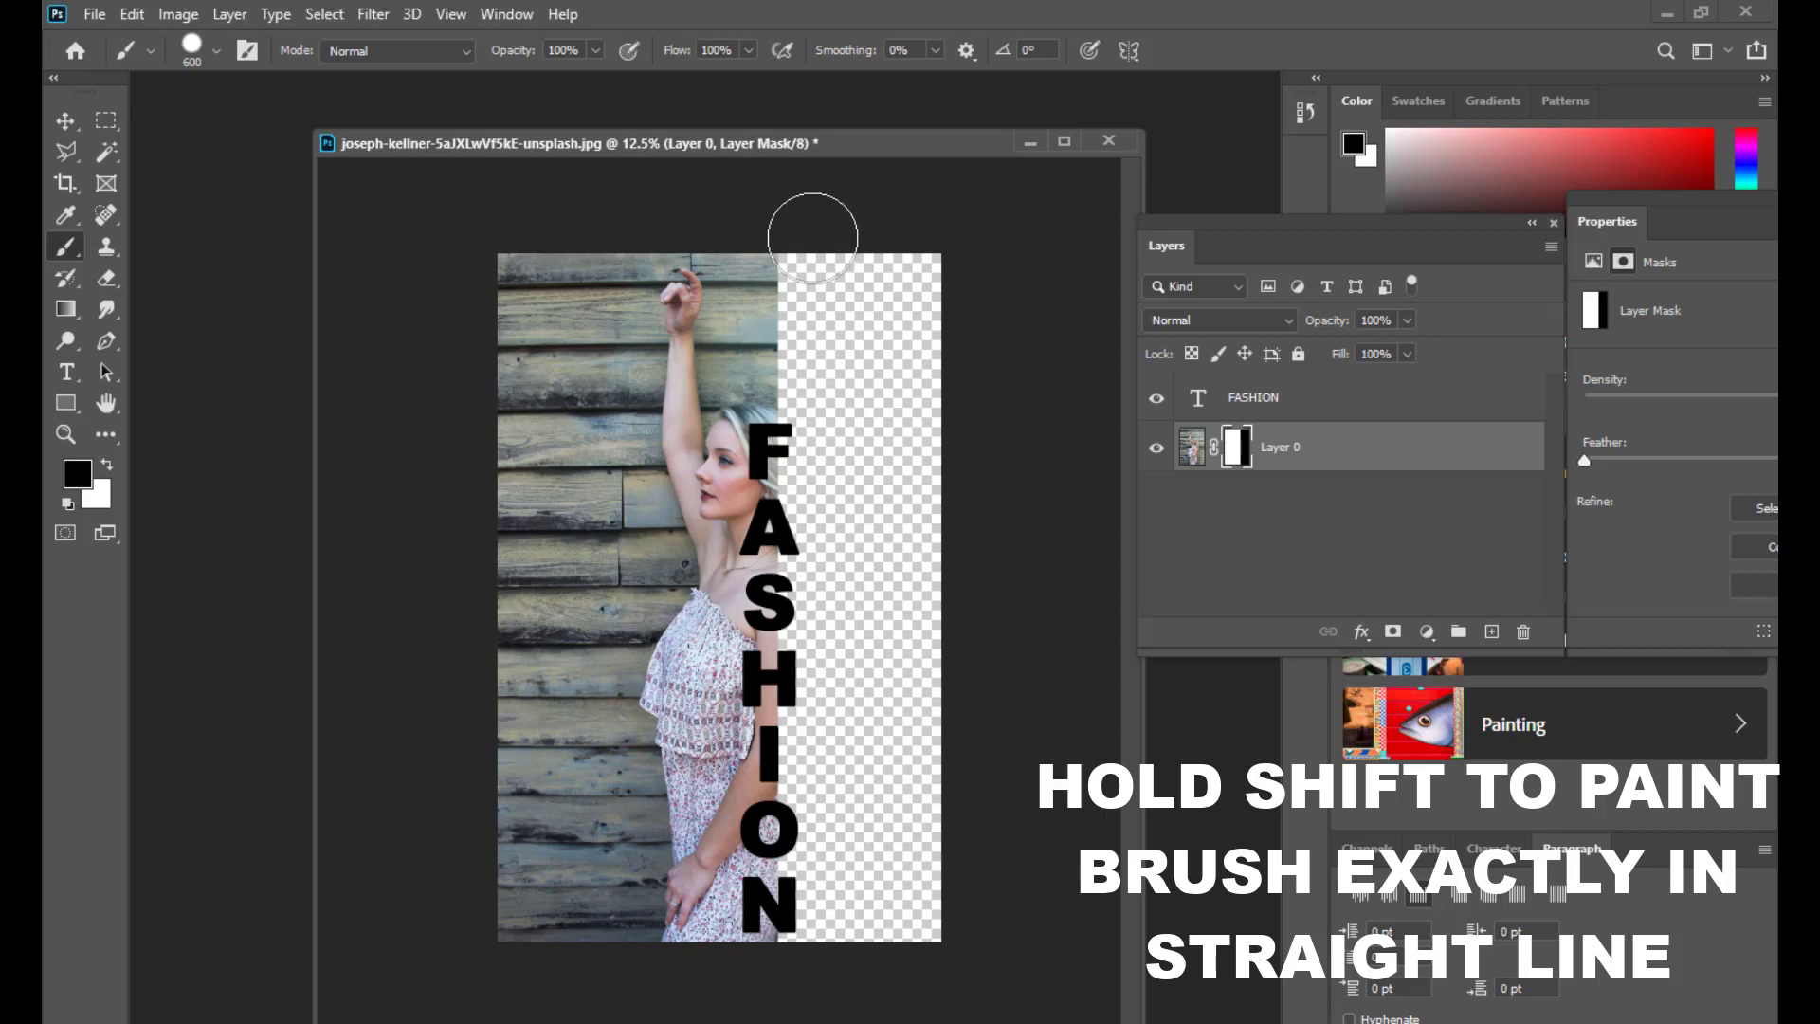
pyautogui.moveTo(813, 243); pyautogui.dragTo(831, 471)
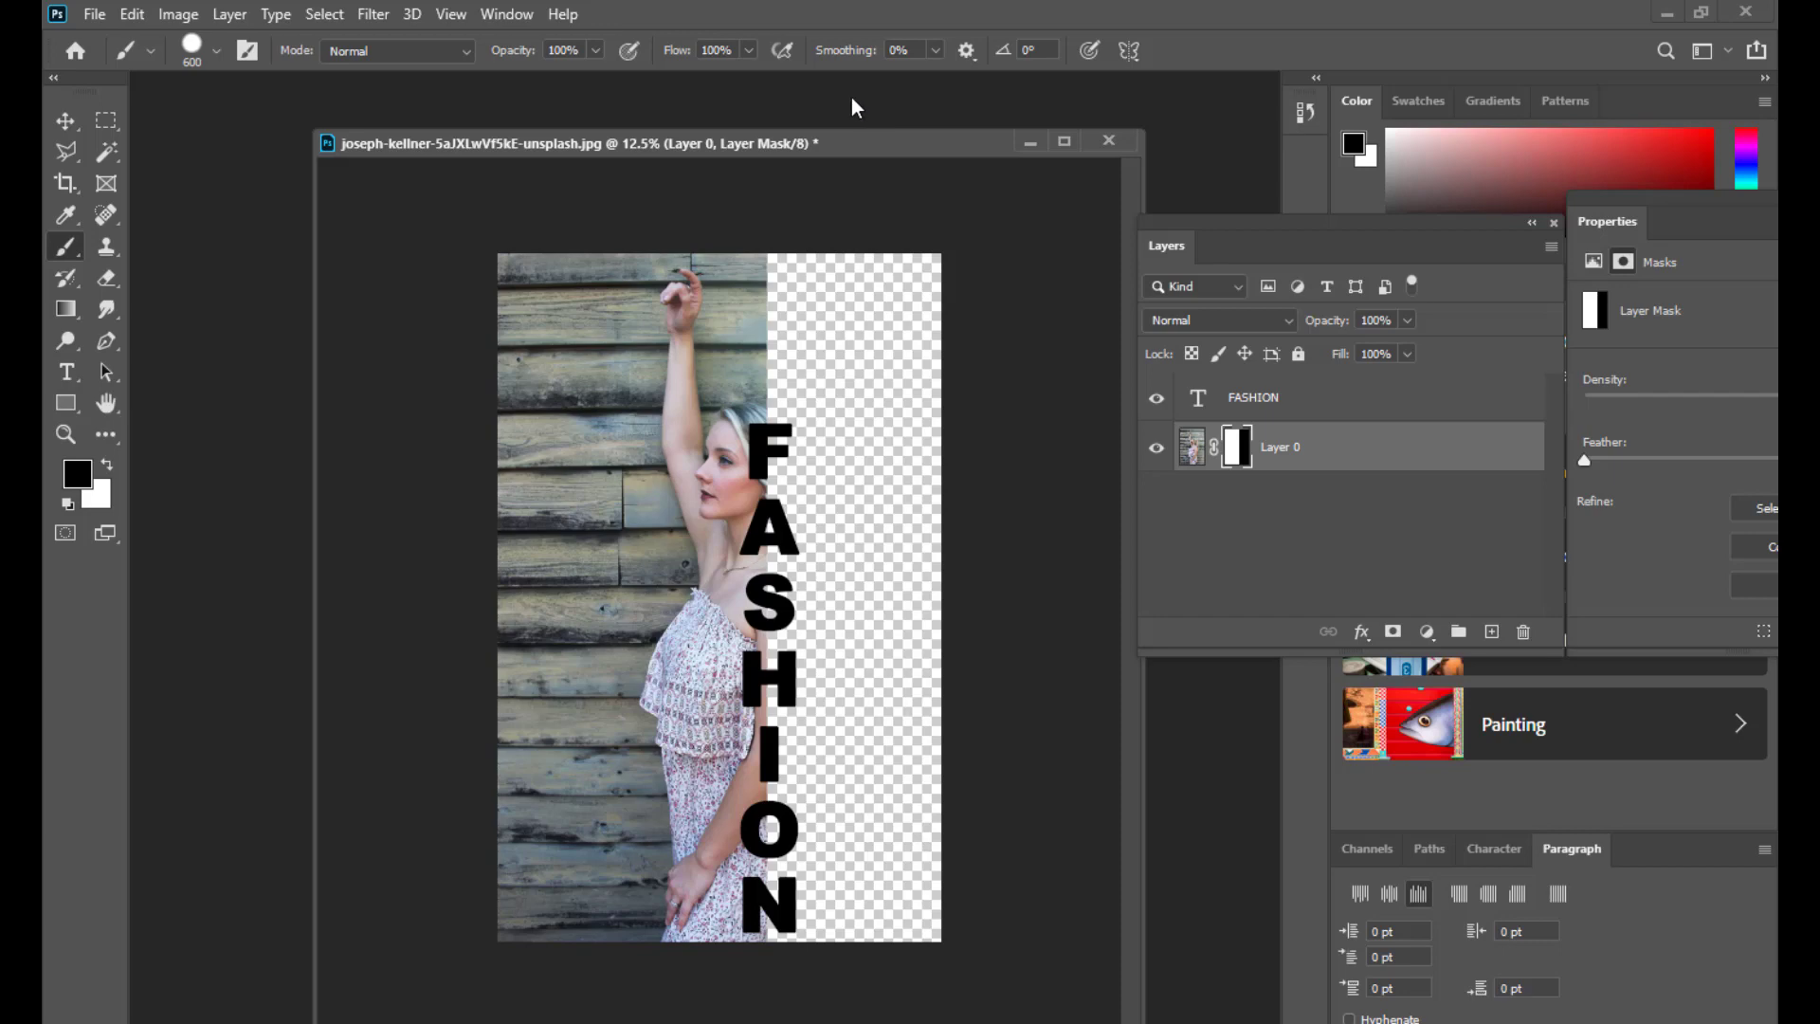
pyautogui.moveTo(807, 148); pyautogui.dragTo(802, 134)
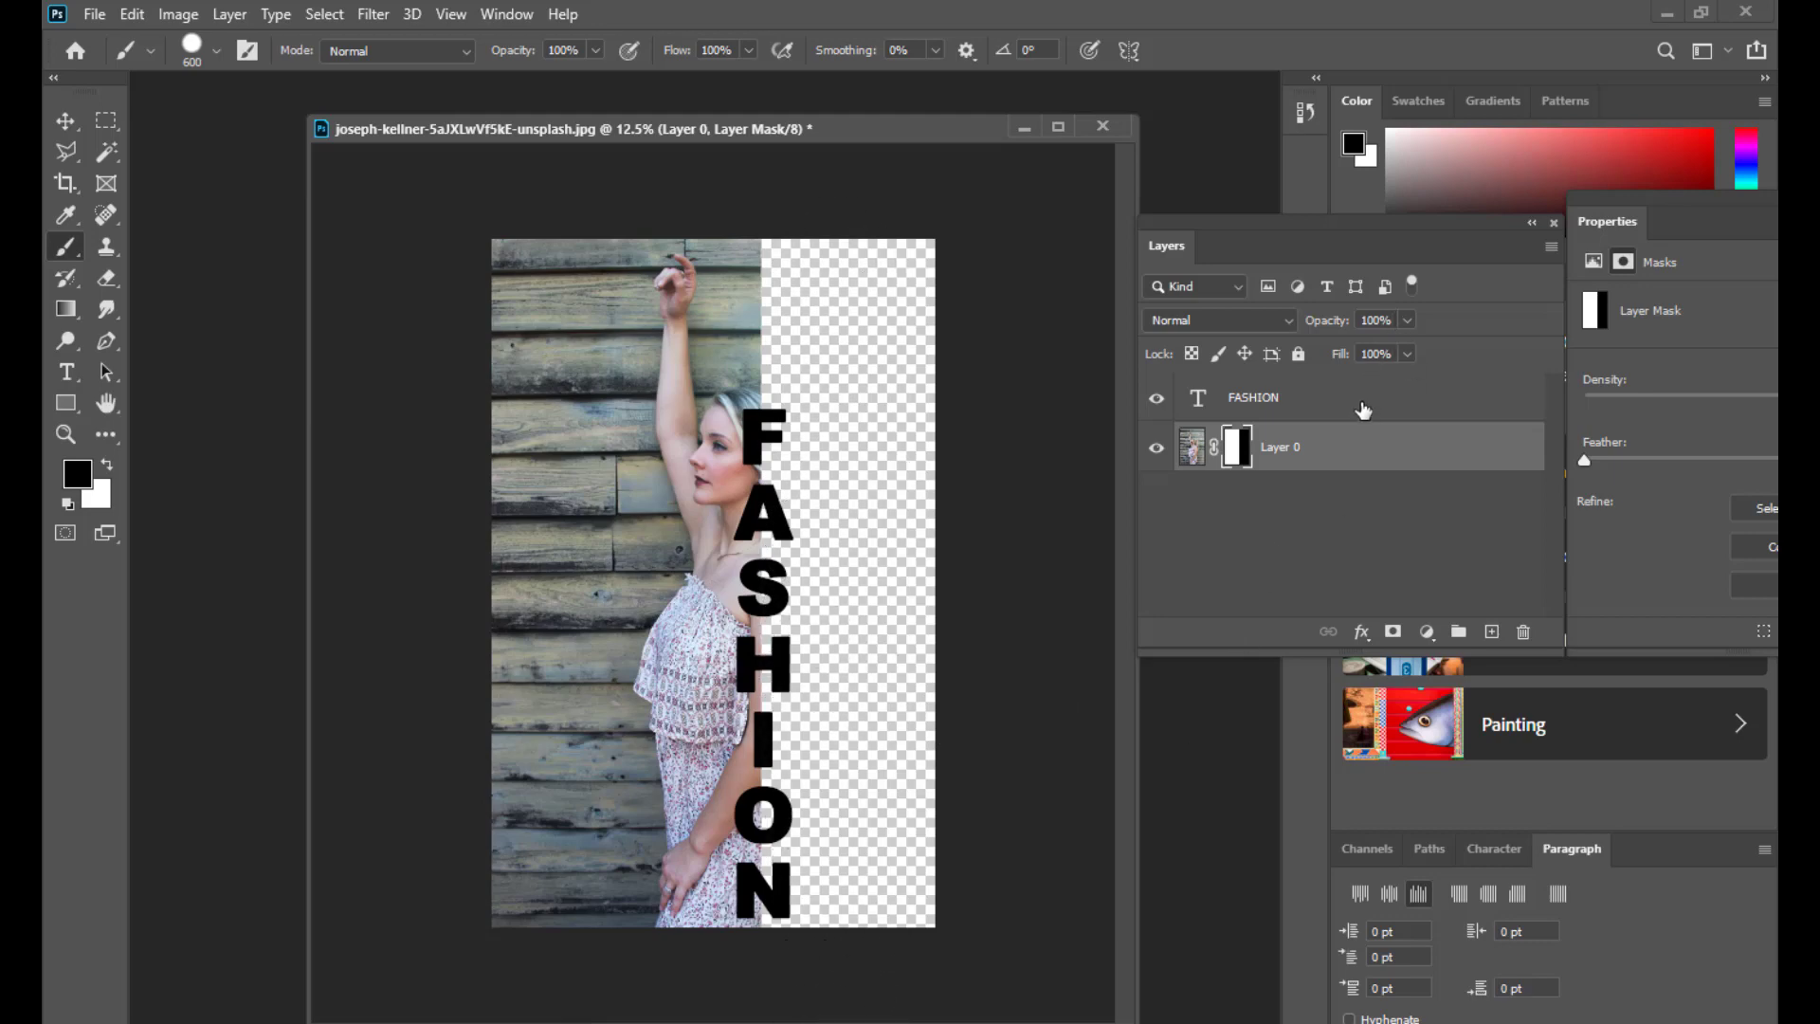
# - Select the FASHION text layer and nudge the text left to X 1545 px so its letters centre on the mask edge
pyautogui.click(1363, 400)
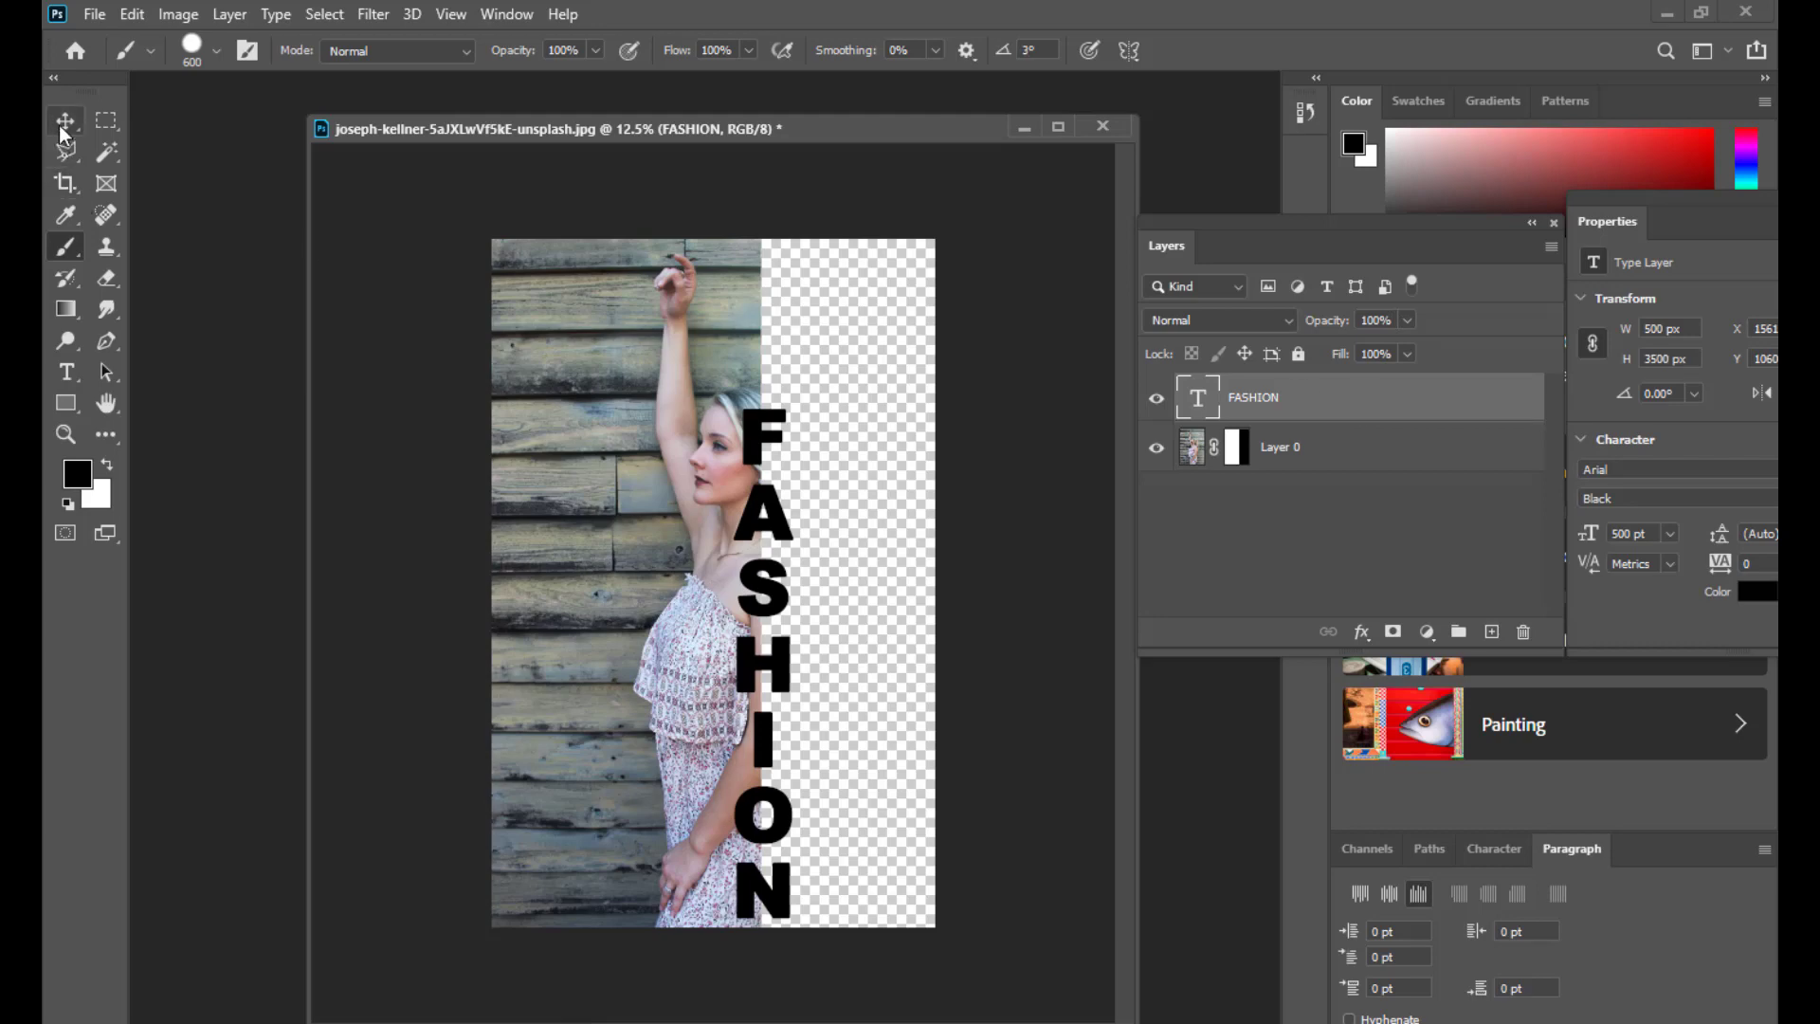
pyautogui.press('v')
pyautogui.press('Left')
pyautogui.press('Left')
pyautogui.press('Left')
pyautogui.press('Left')
pyautogui.press('Left')
pyautogui.press('Left')
pyautogui.press('Left')
pyautogui.press('Left')
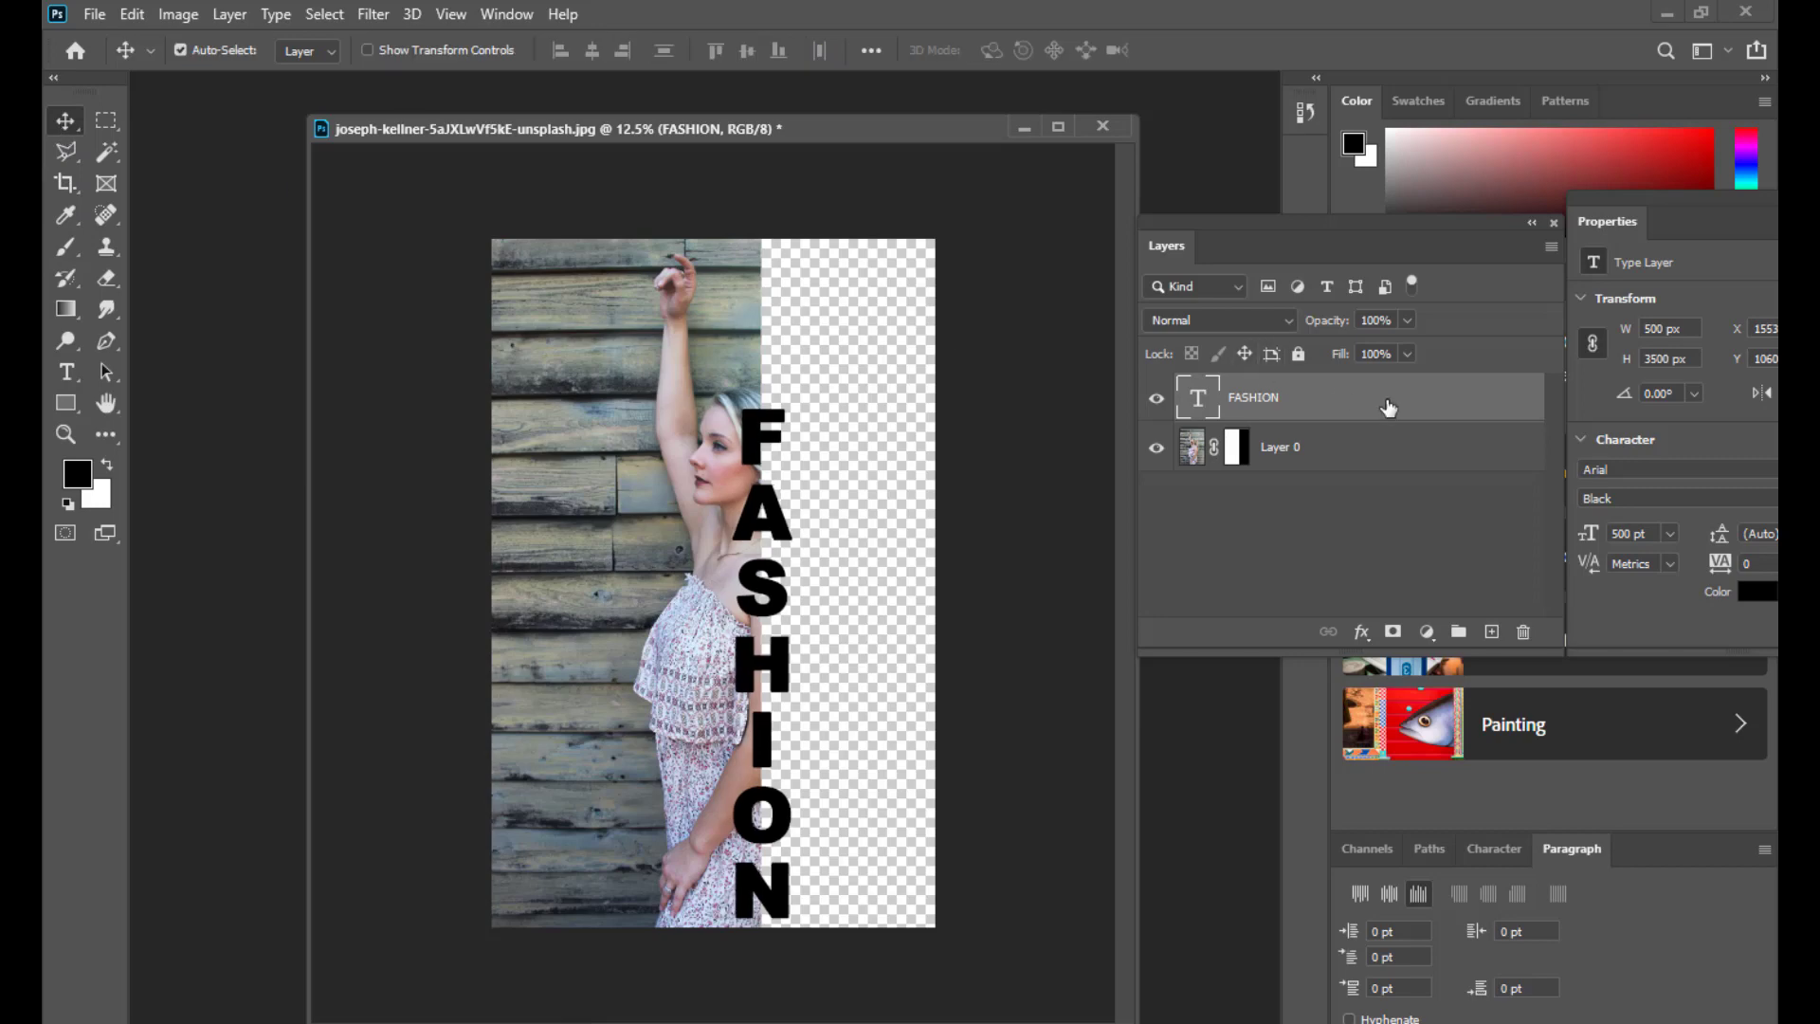
pyautogui.press('Left')
pyautogui.press('Left')
pyautogui.press('Left')
pyautogui.press('Left')
pyautogui.press('Left')
pyautogui.press('Left')
pyautogui.press('Left')
pyautogui.press('Left')
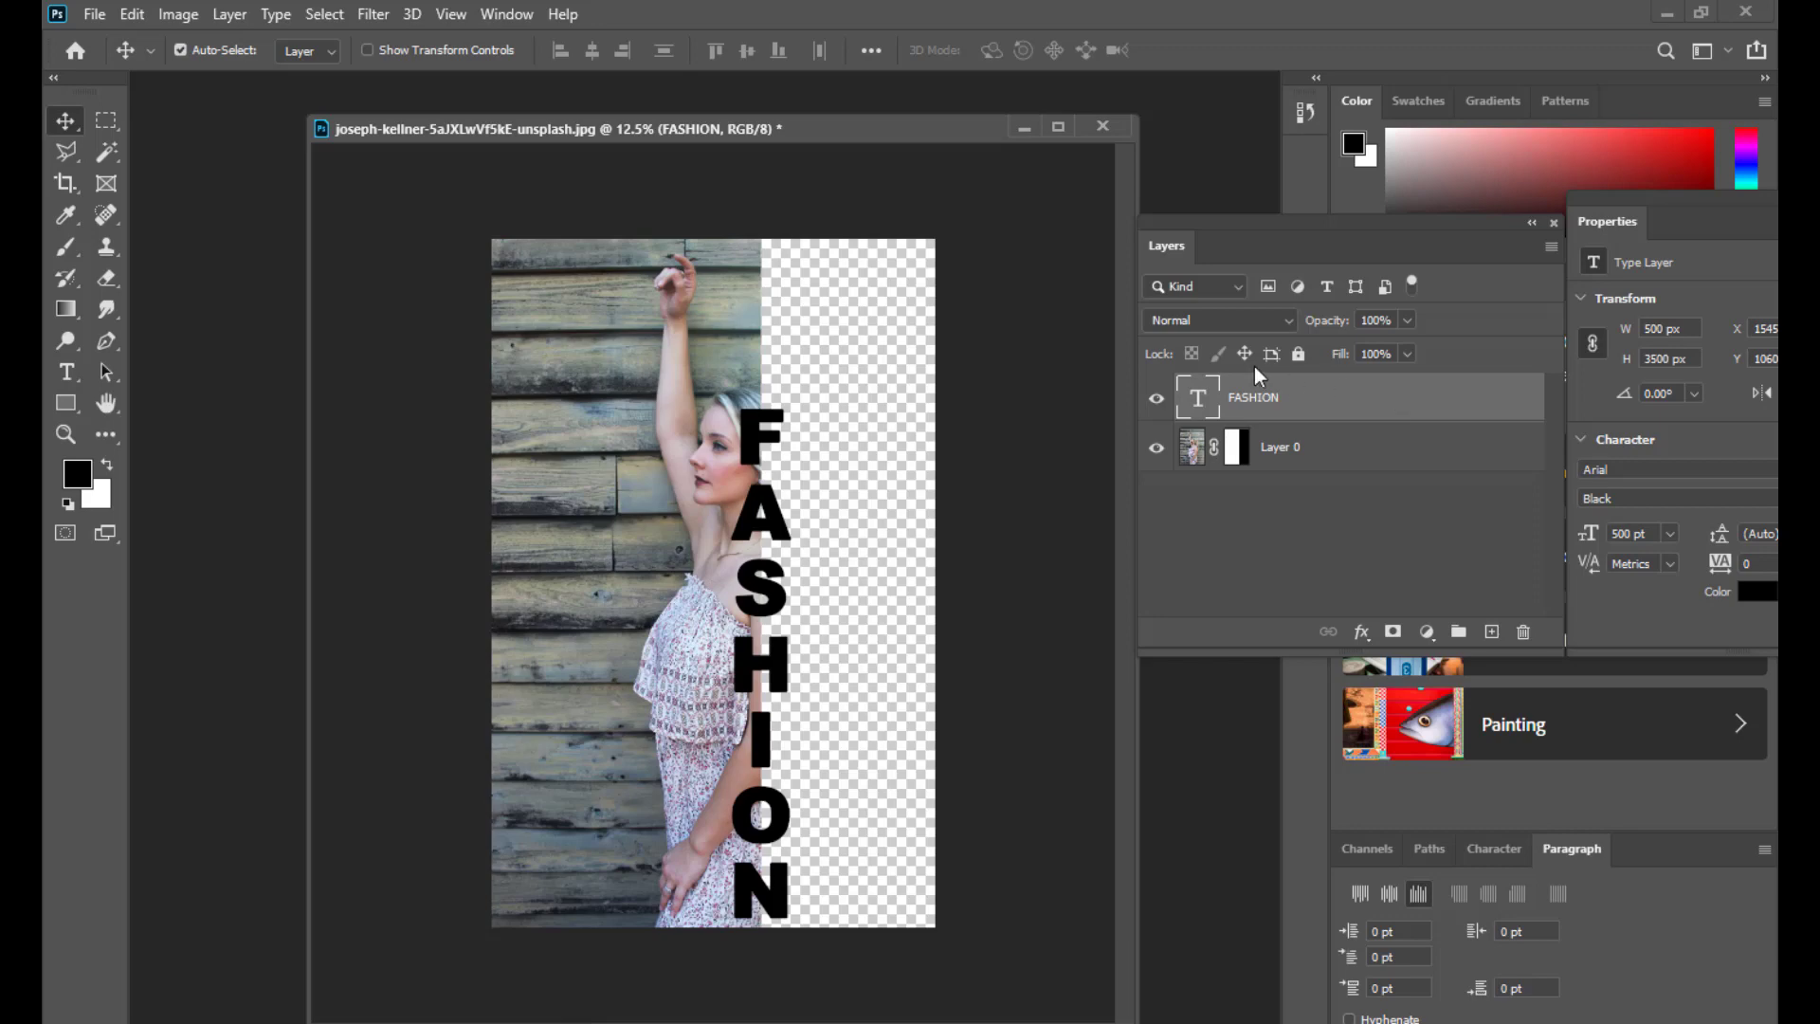
# - Load the outlines of the FASHION text layer as a selection
pyautogui.moveTo(560, 122); pyautogui.dragTo(534, 116)
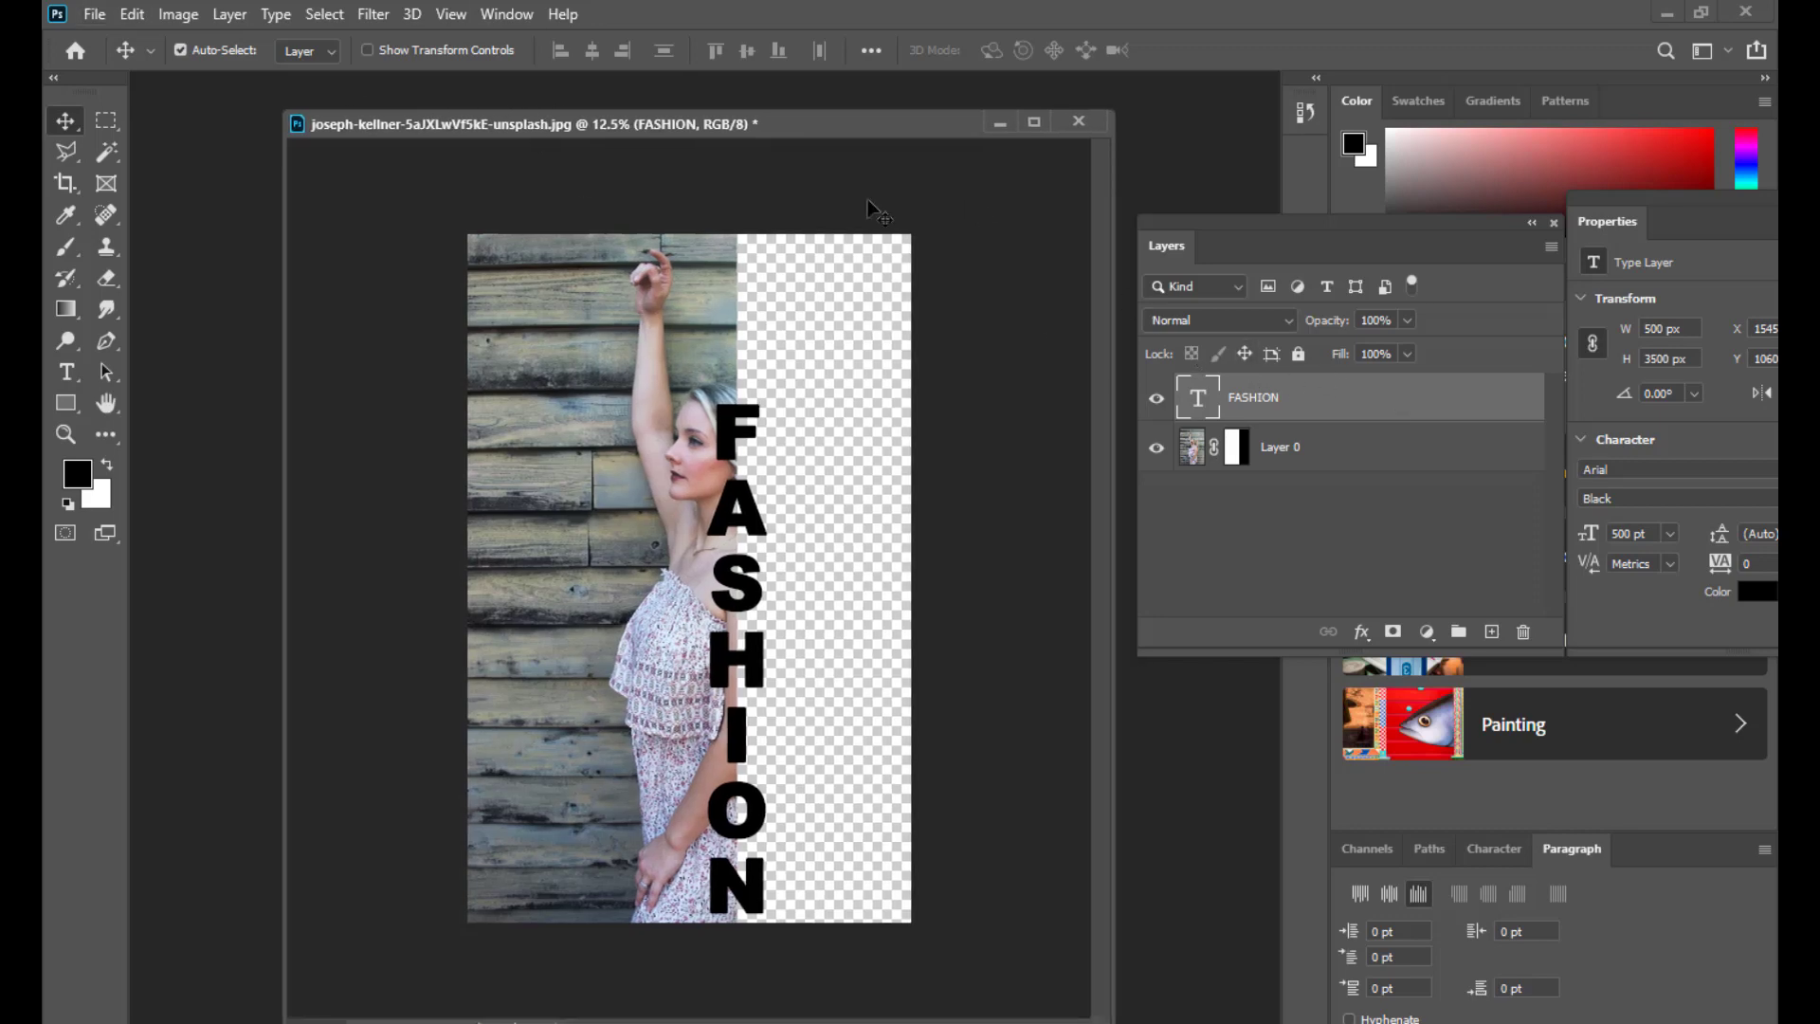
pyautogui.moveTo(742, 125); pyautogui.dragTo(792, 120)
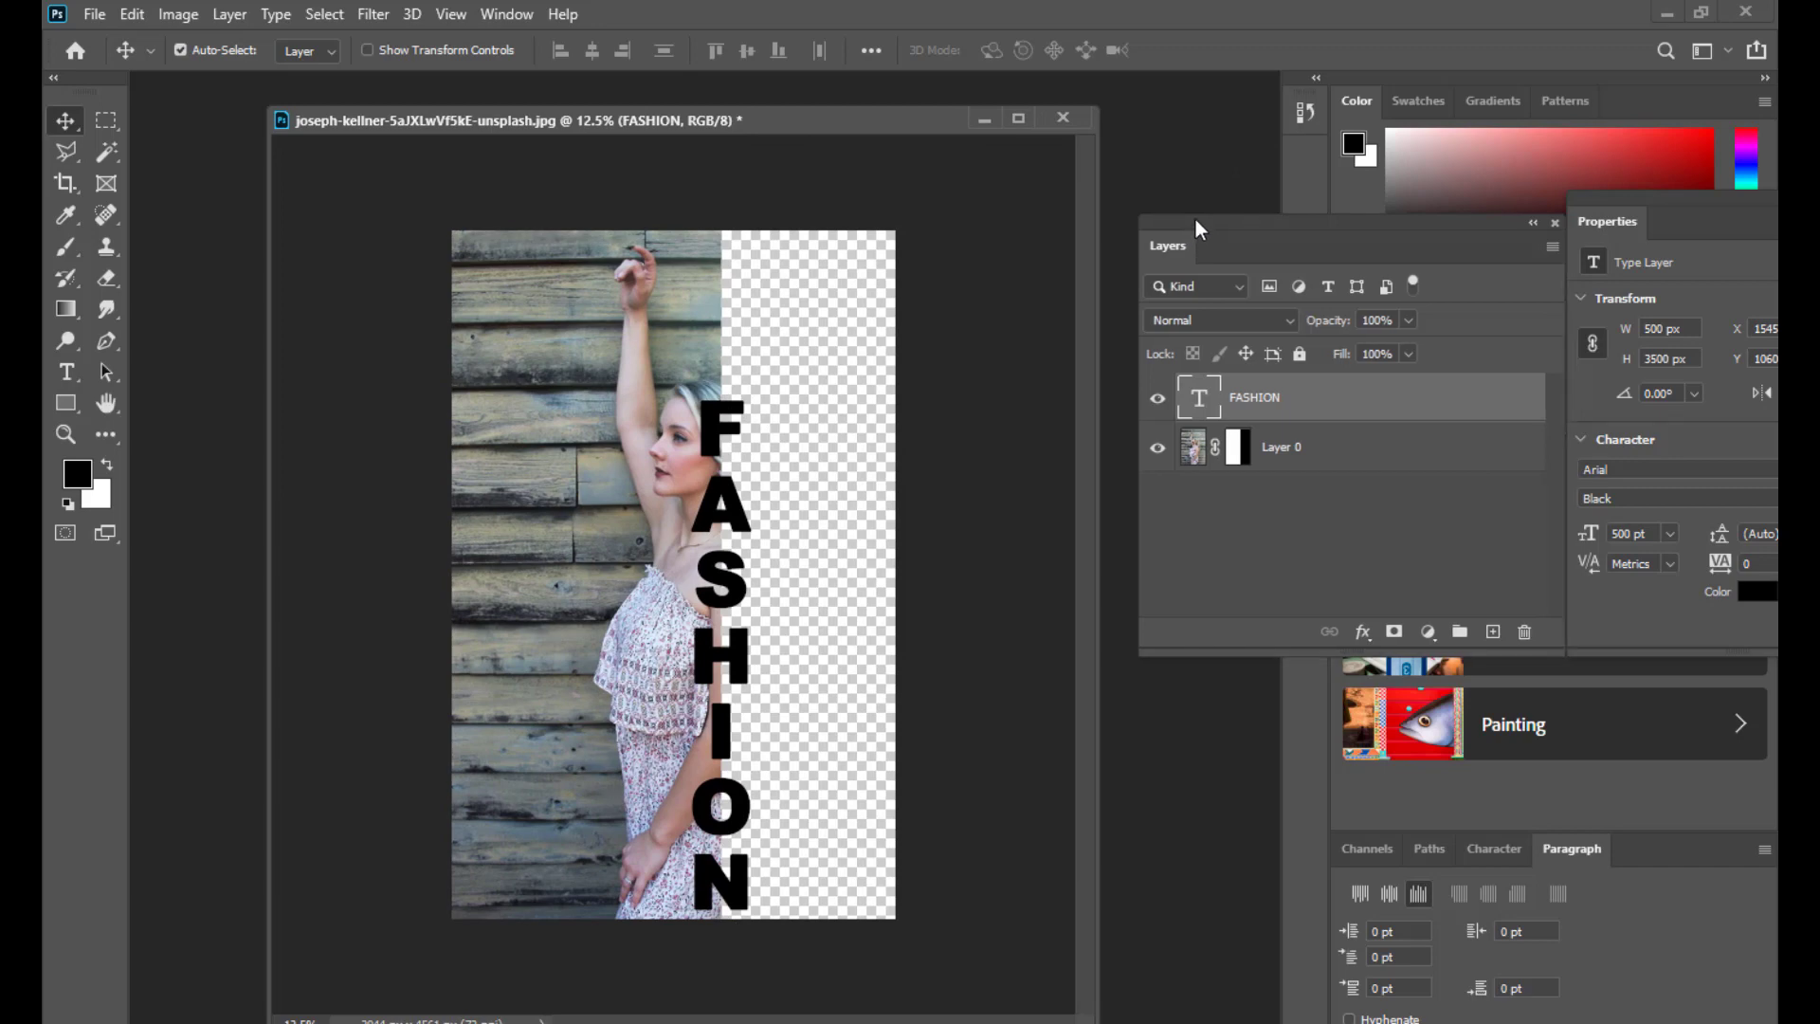
pyautogui.moveTo(1195, 220); pyautogui.dragTo(1158, 213)
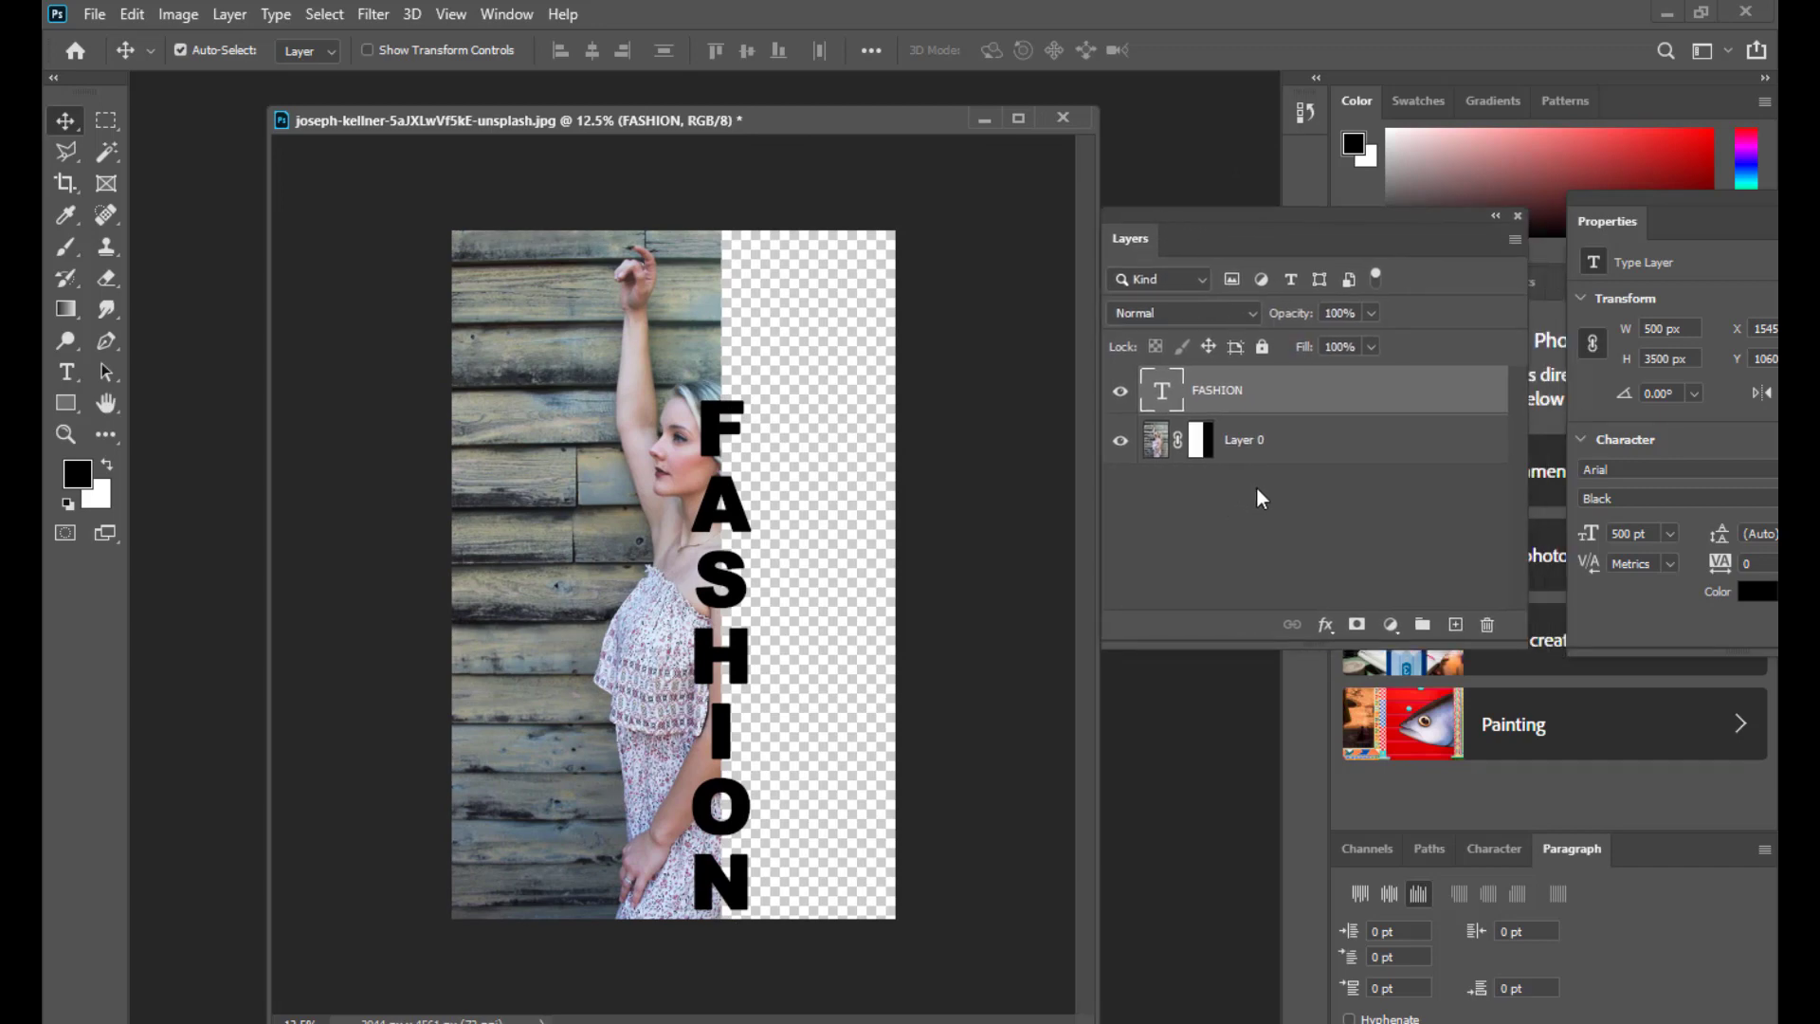
pyautogui.moveTo(1190, 218); pyautogui.dragTo(1190, 210)
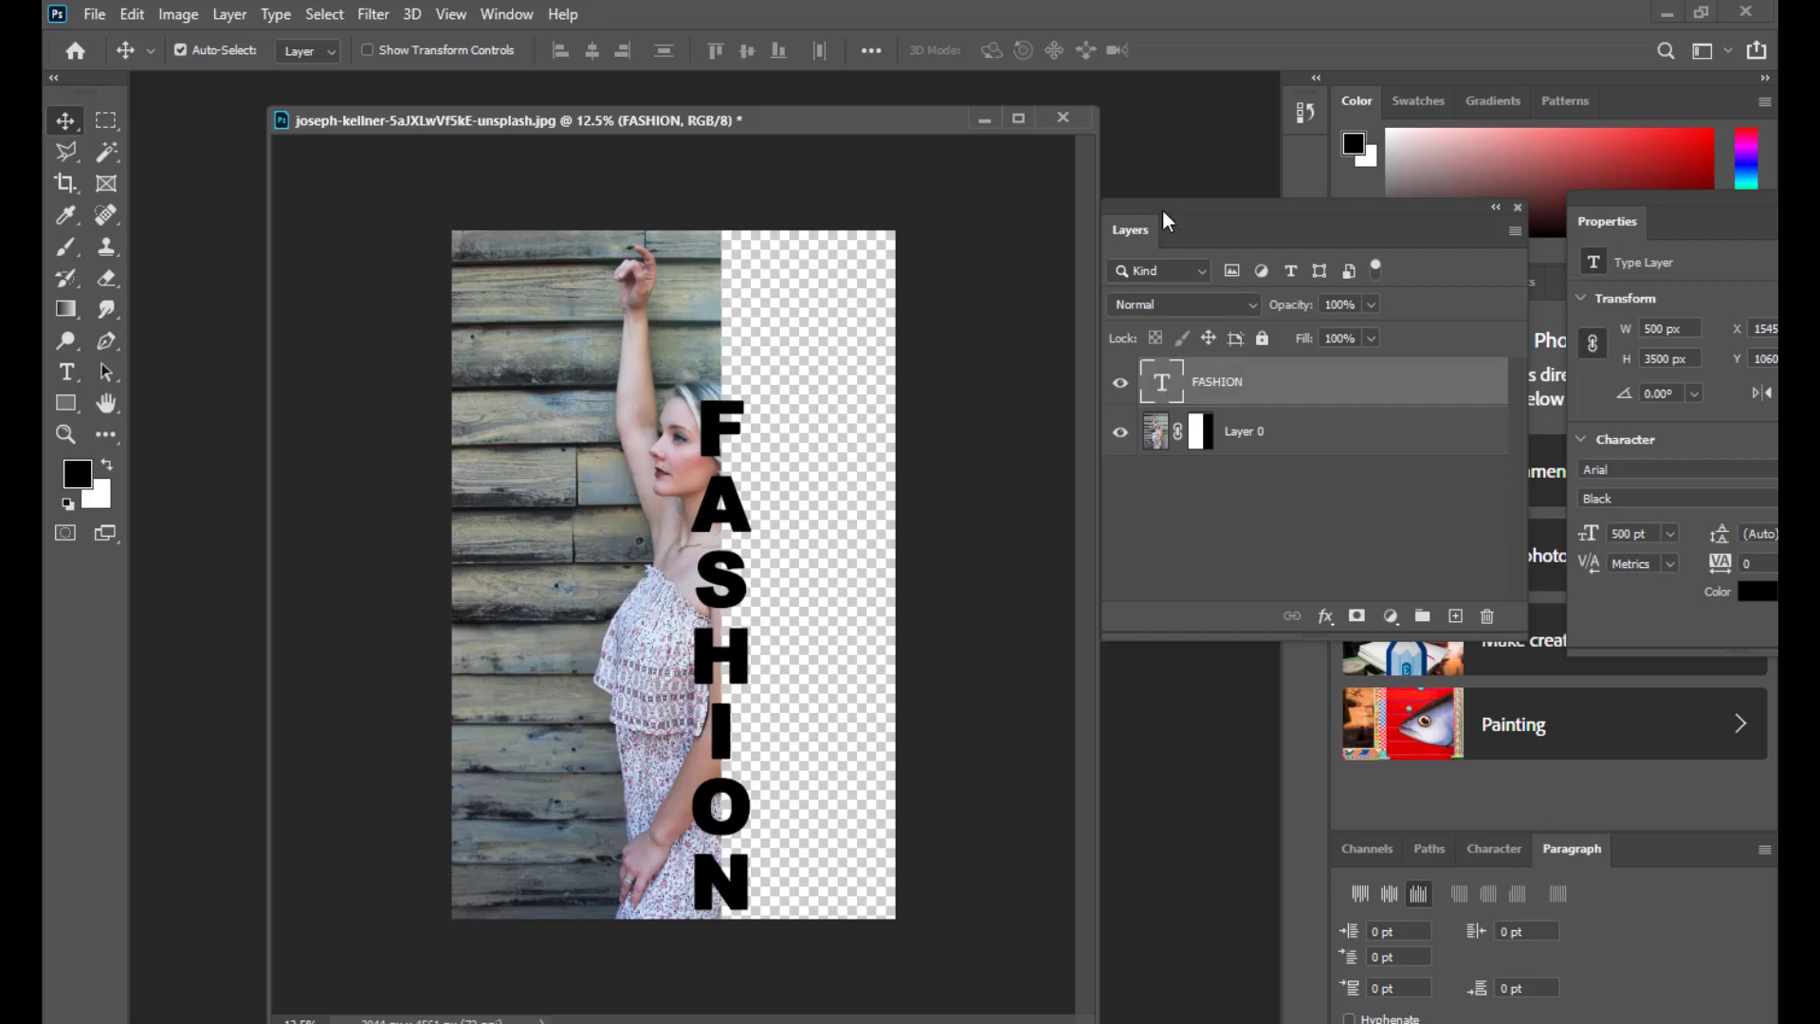
pyautogui.moveTo(1164, 214); pyautogui.dragTo(1150, 215)
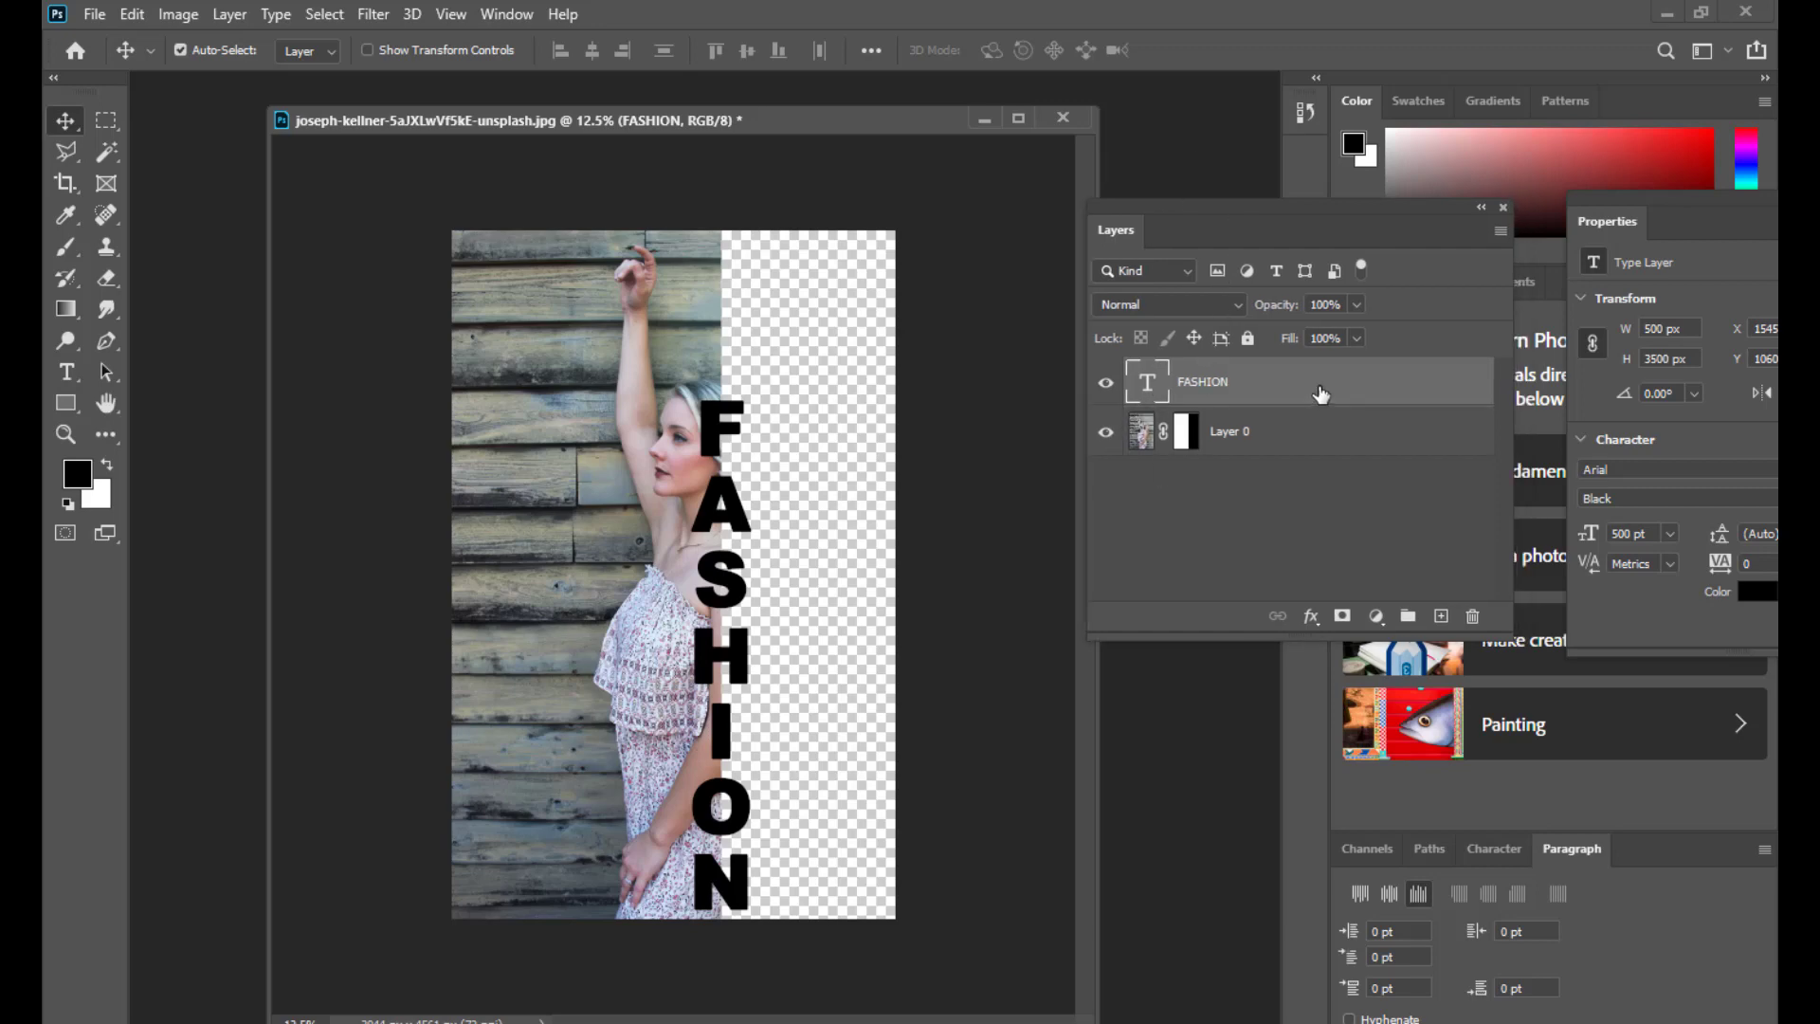
pyautogui.press('ctrl')
pyautogui.moveTo(1174, 209); pyautogui.dragTo(1197, 209)
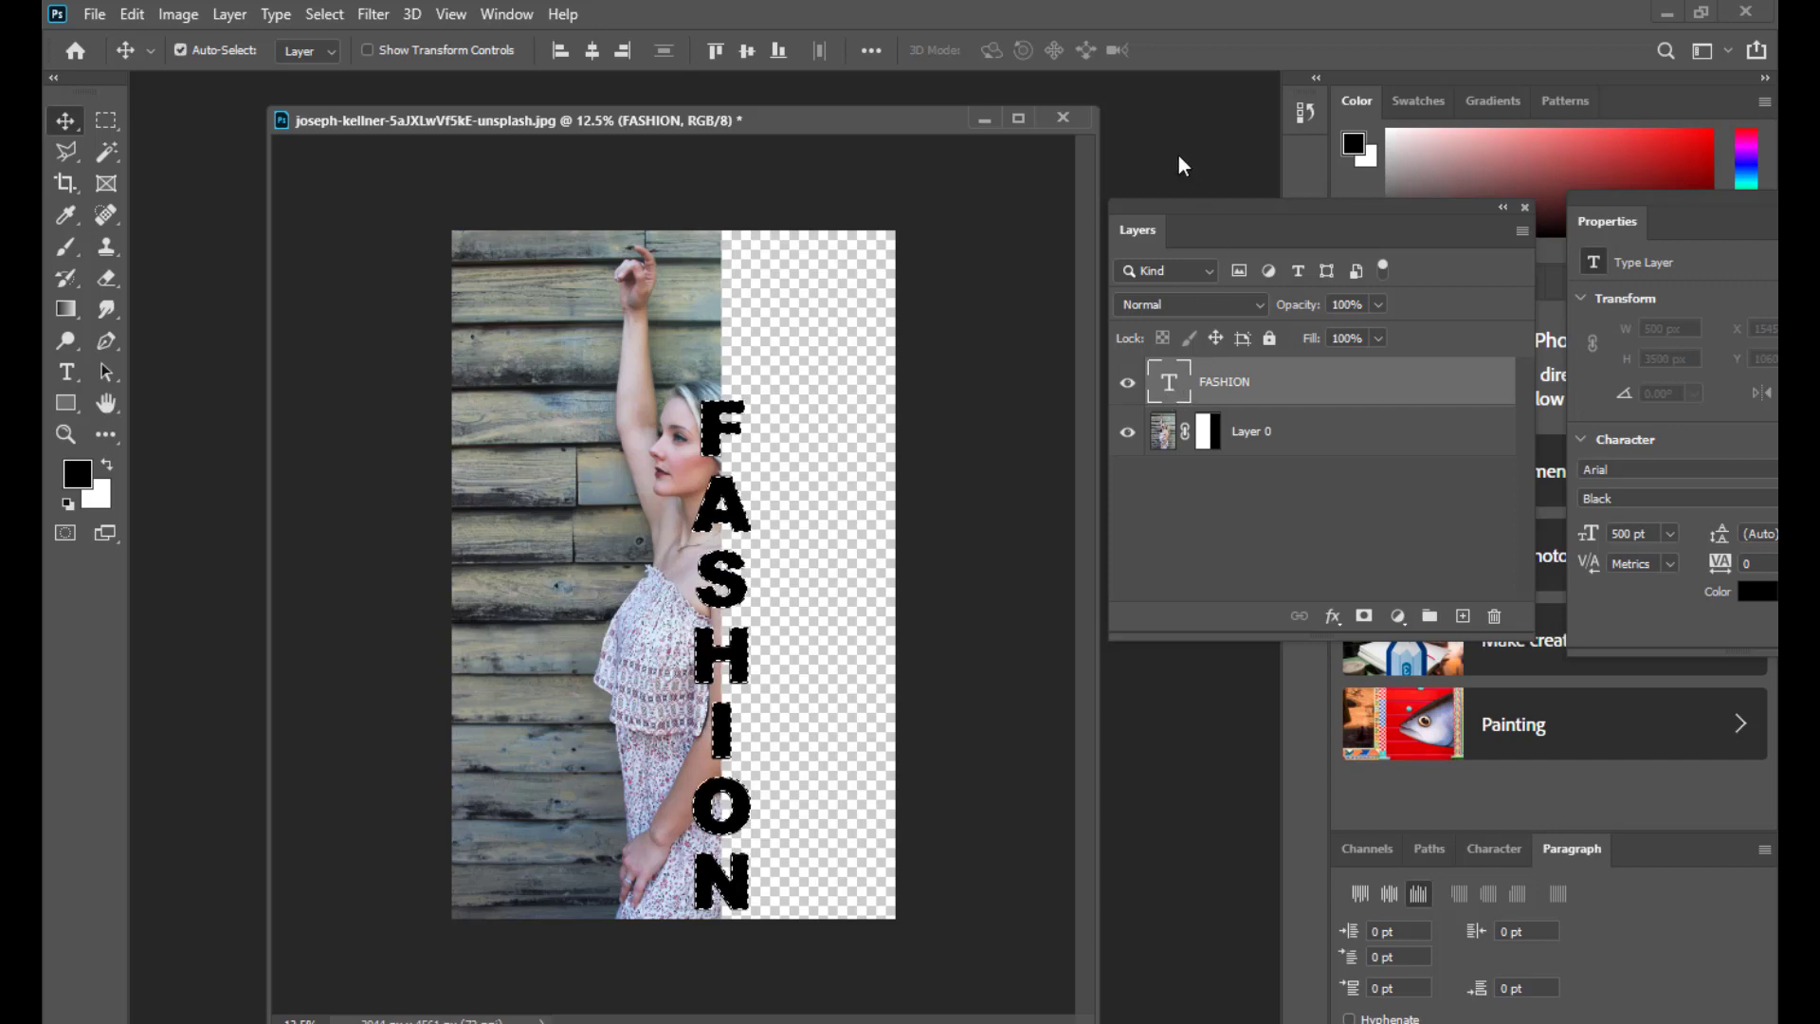
pyautogui.moveTo(1164, 209); pyautogui.dragTo(1196, 197)
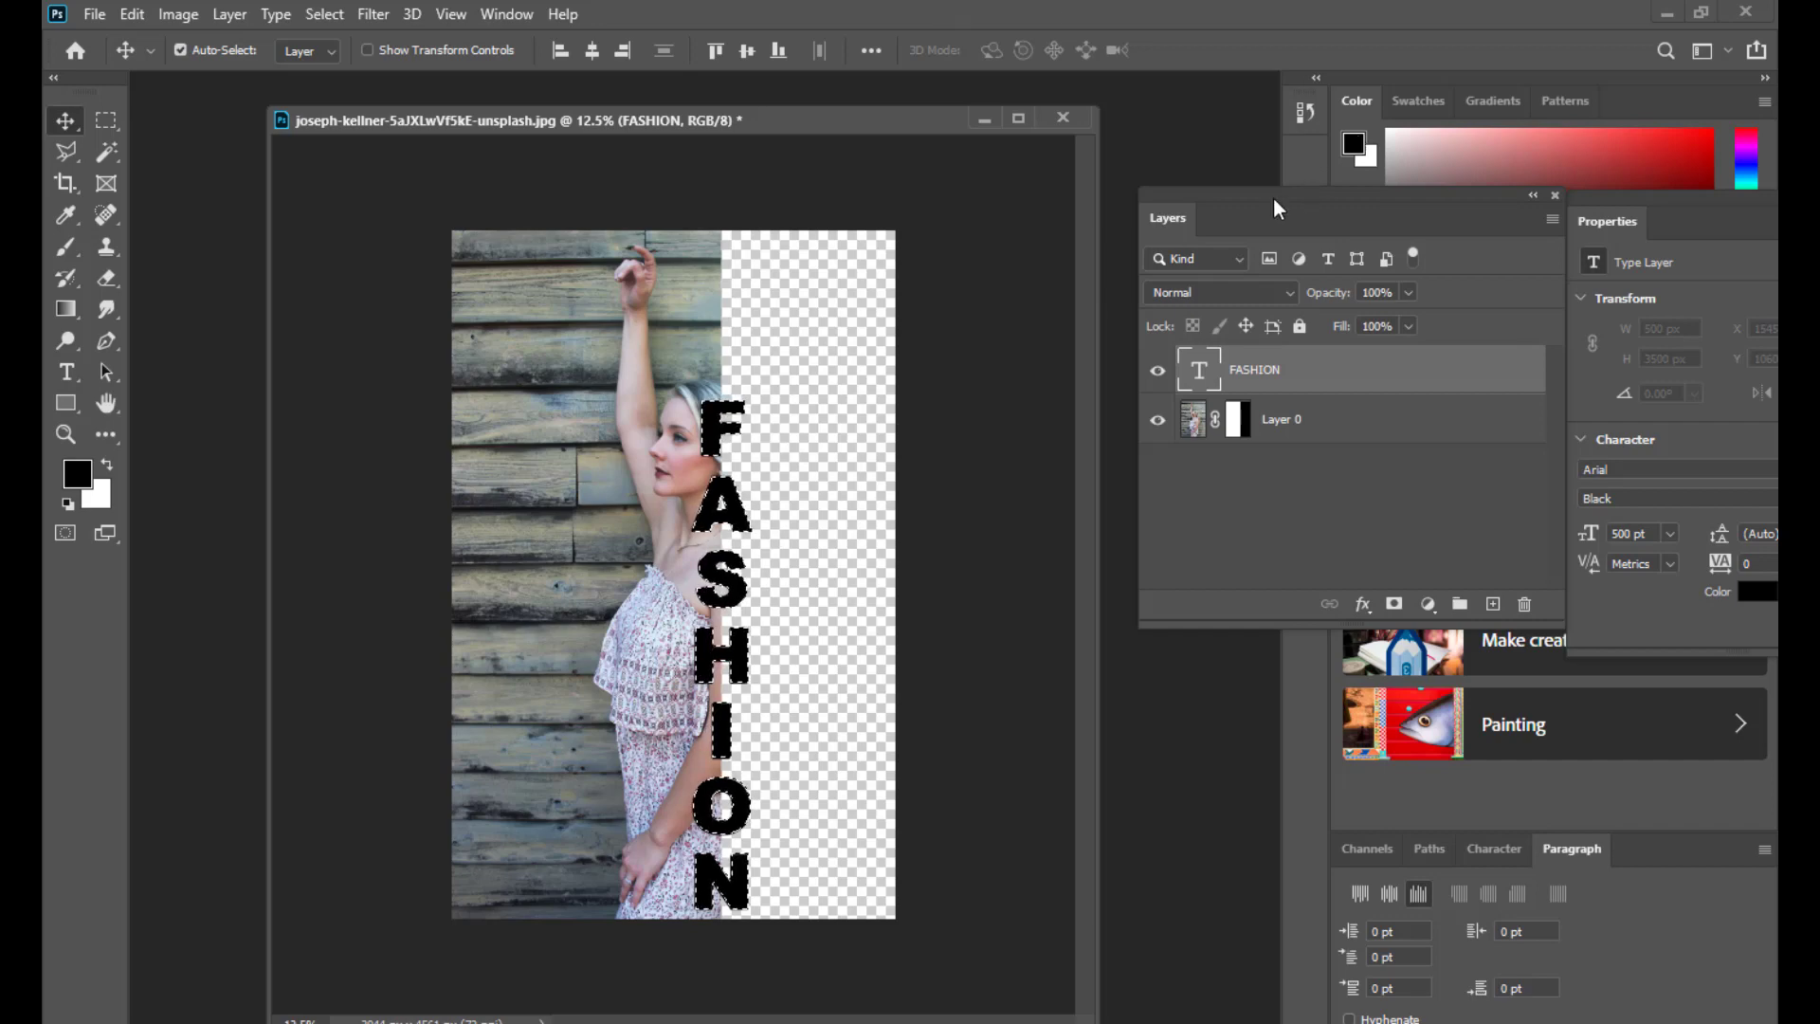
pyautogui.moveTo(1274, 201); pyautogui.dragTo(1243, 200)
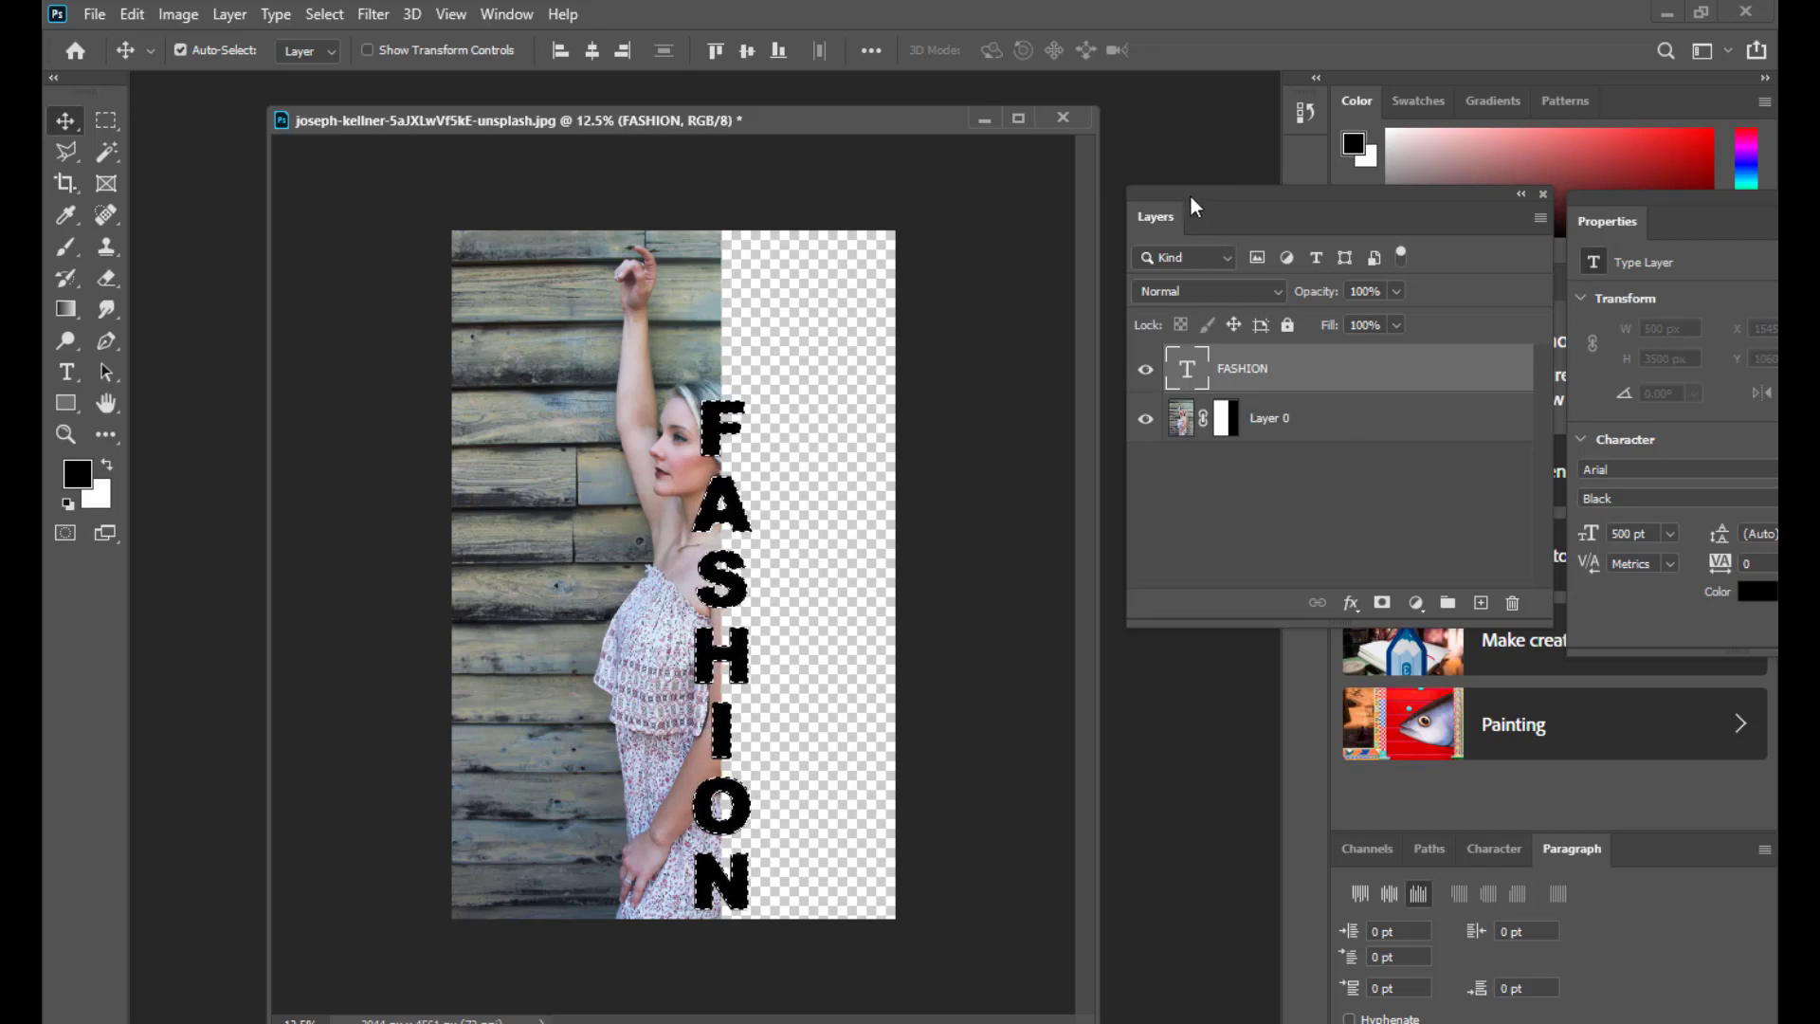
pyautogui.moveTo(1191, 196); pyautogui.dragTo(1203, 199)
pyautogui.moveTo(620, 115); pyautogui.dragTo(493, 119)
# - Try expanding the FASHION letter selection by 17 pixels
pyautogui.click(318, 14)
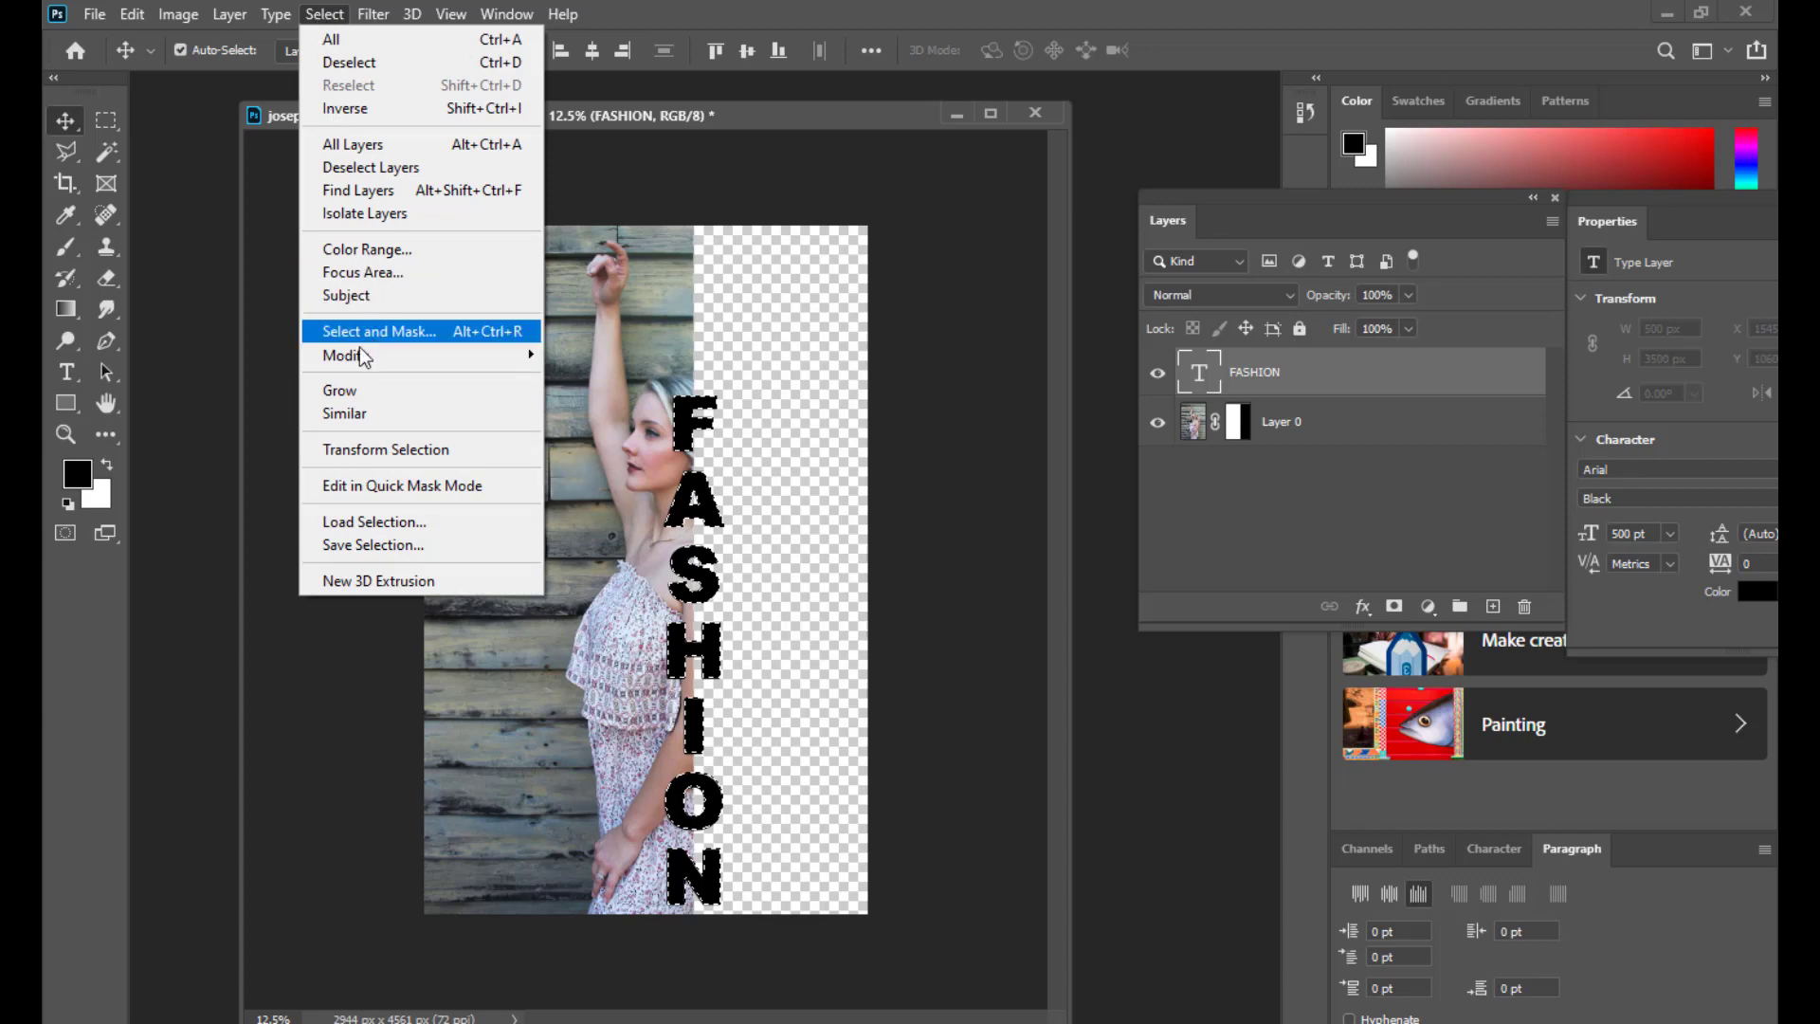
pyautogui.moveTo(357, 361)
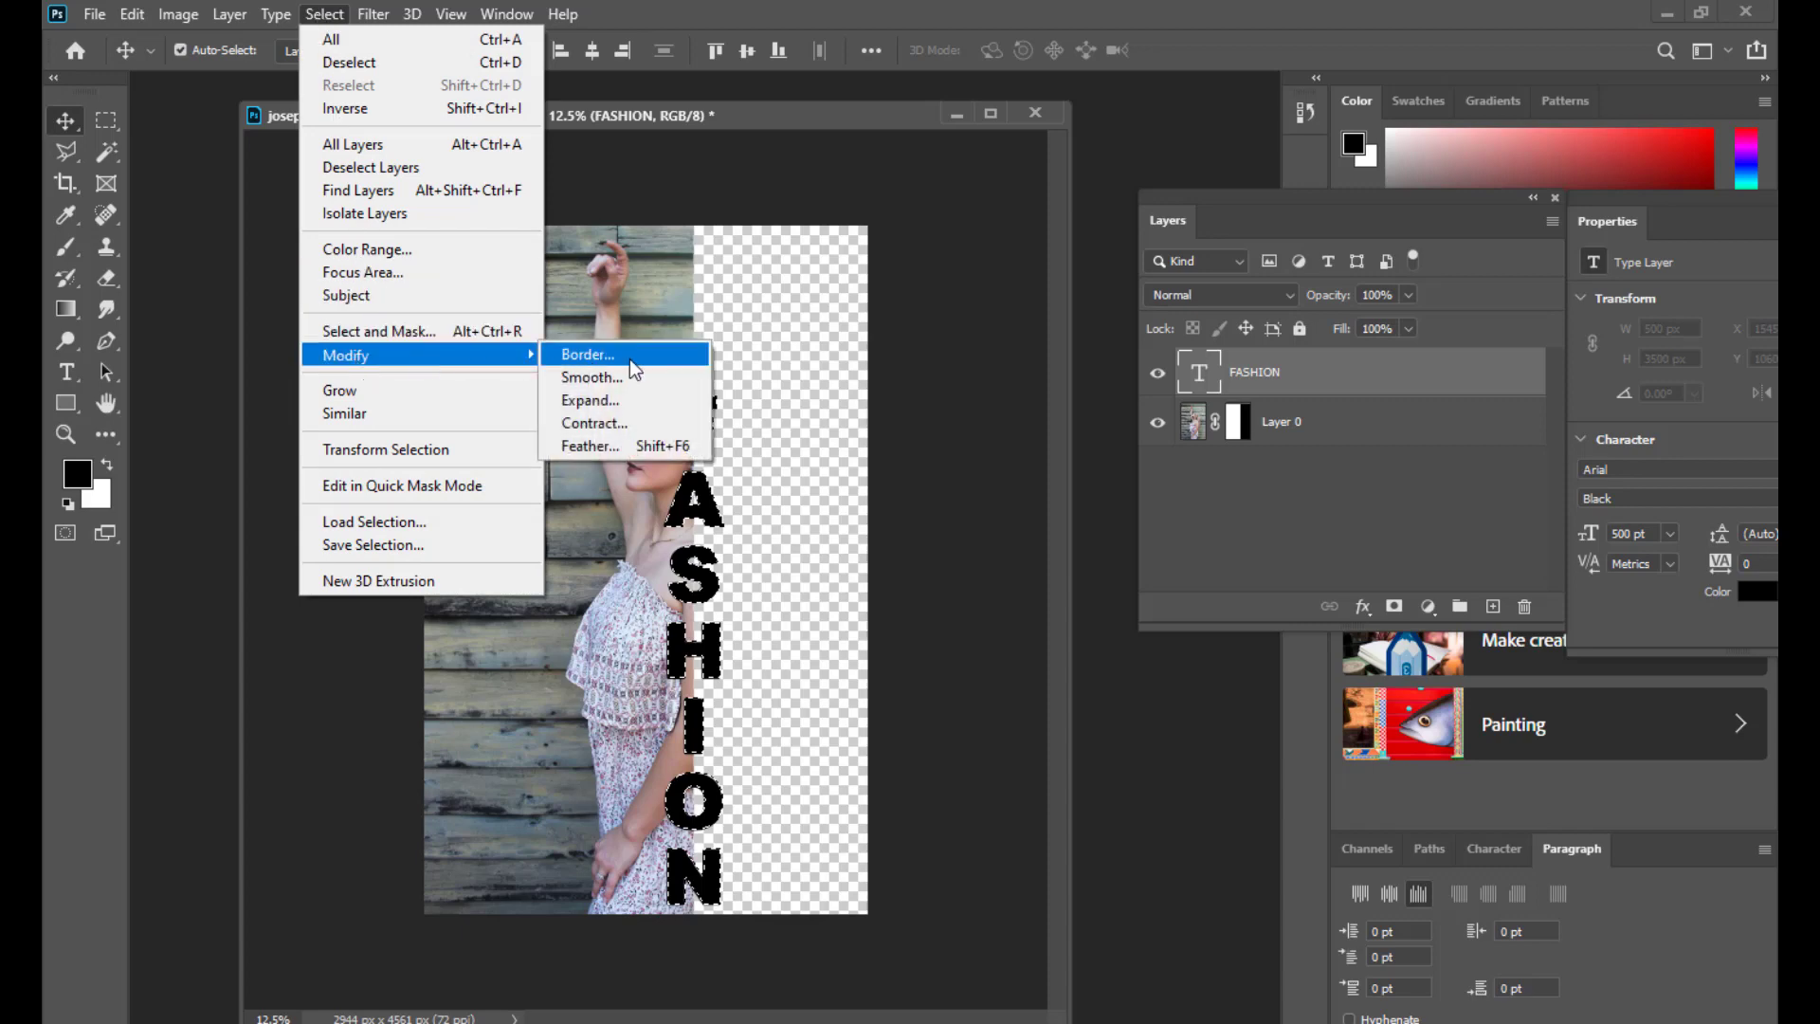
pyautogui.click(594, 404)
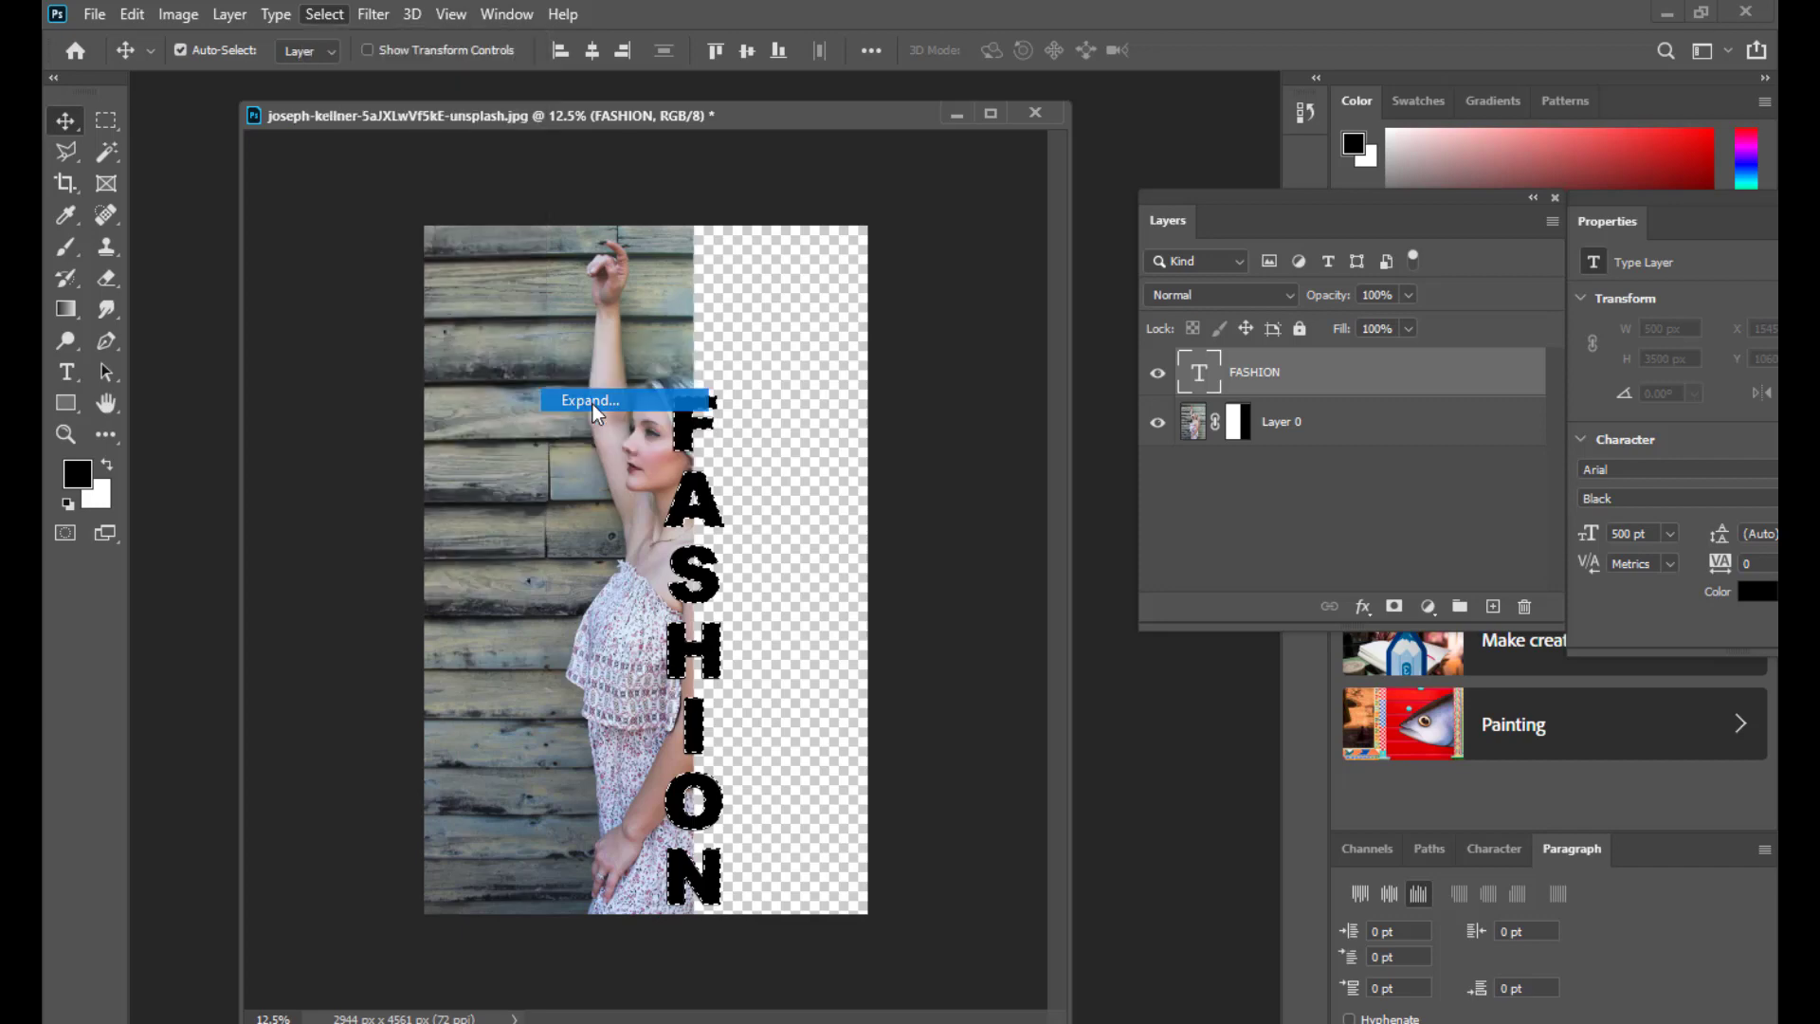
pyautogui.moveTo(908, 285); pyautogui.dragTo(1010, 248)
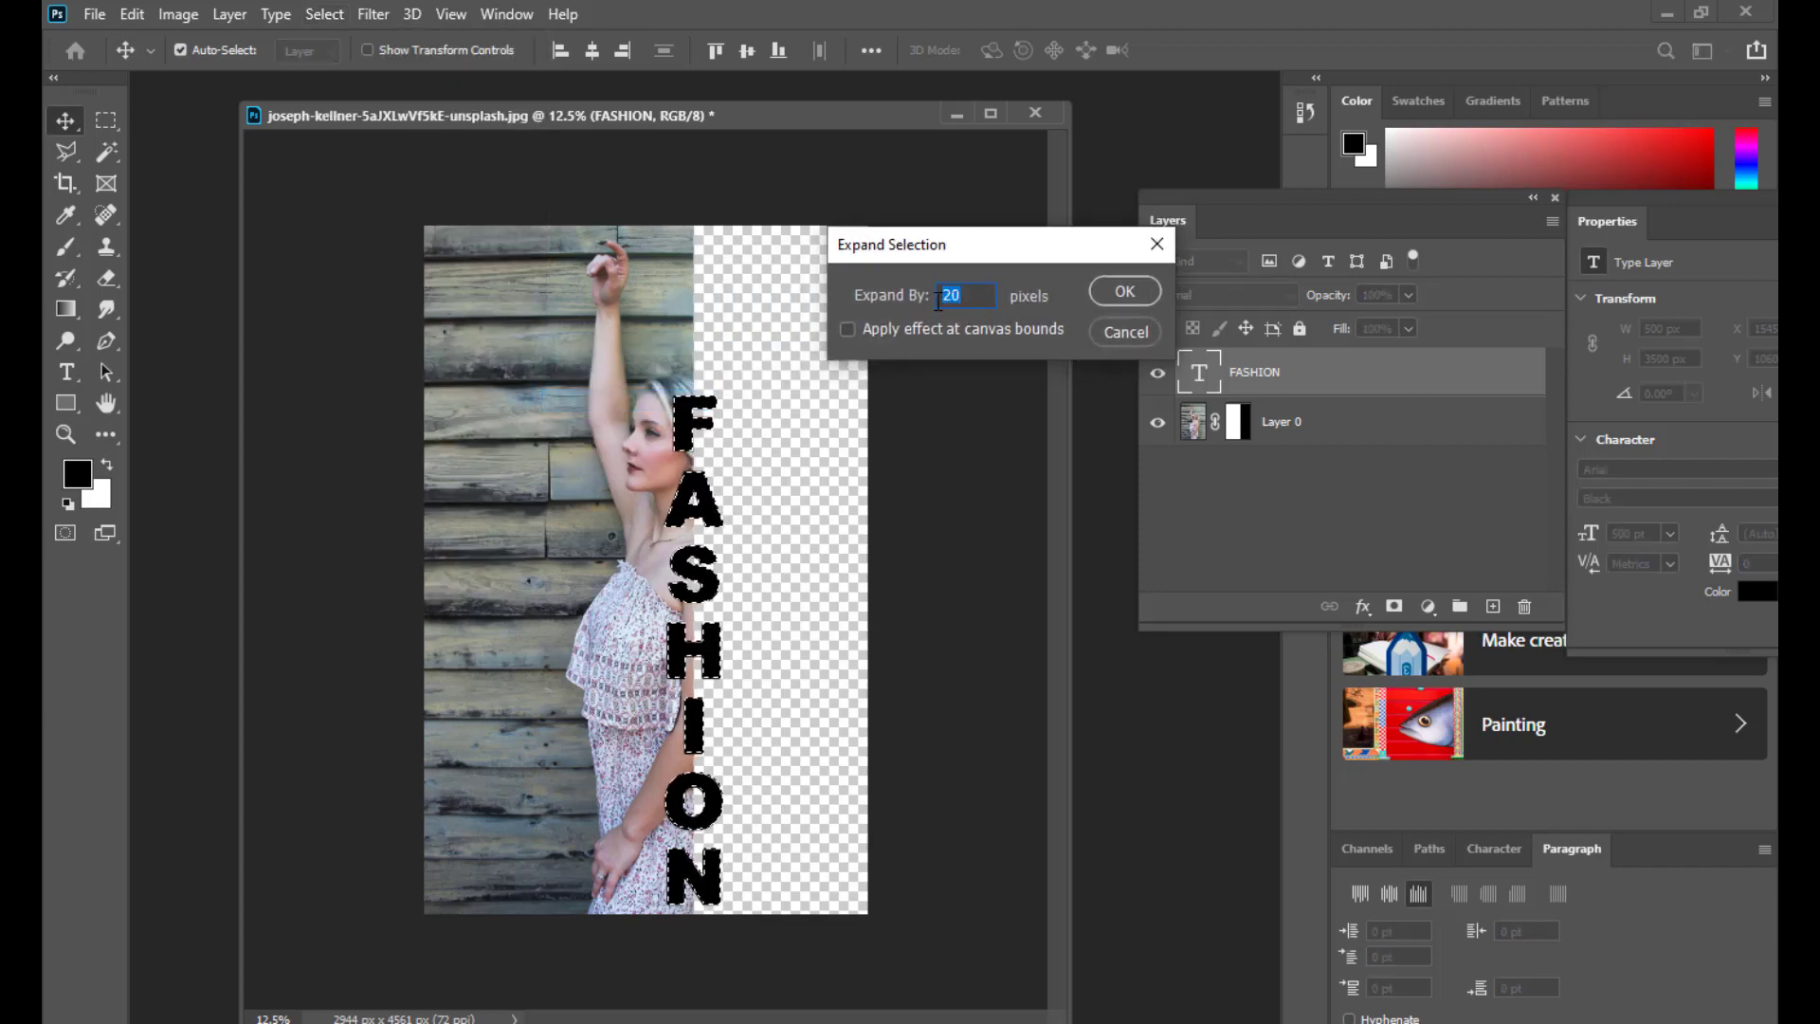
pyautogui.moveTo(967, 252); pyautogui.dragTo(932, 253)
pyautogui.click(907, 292)
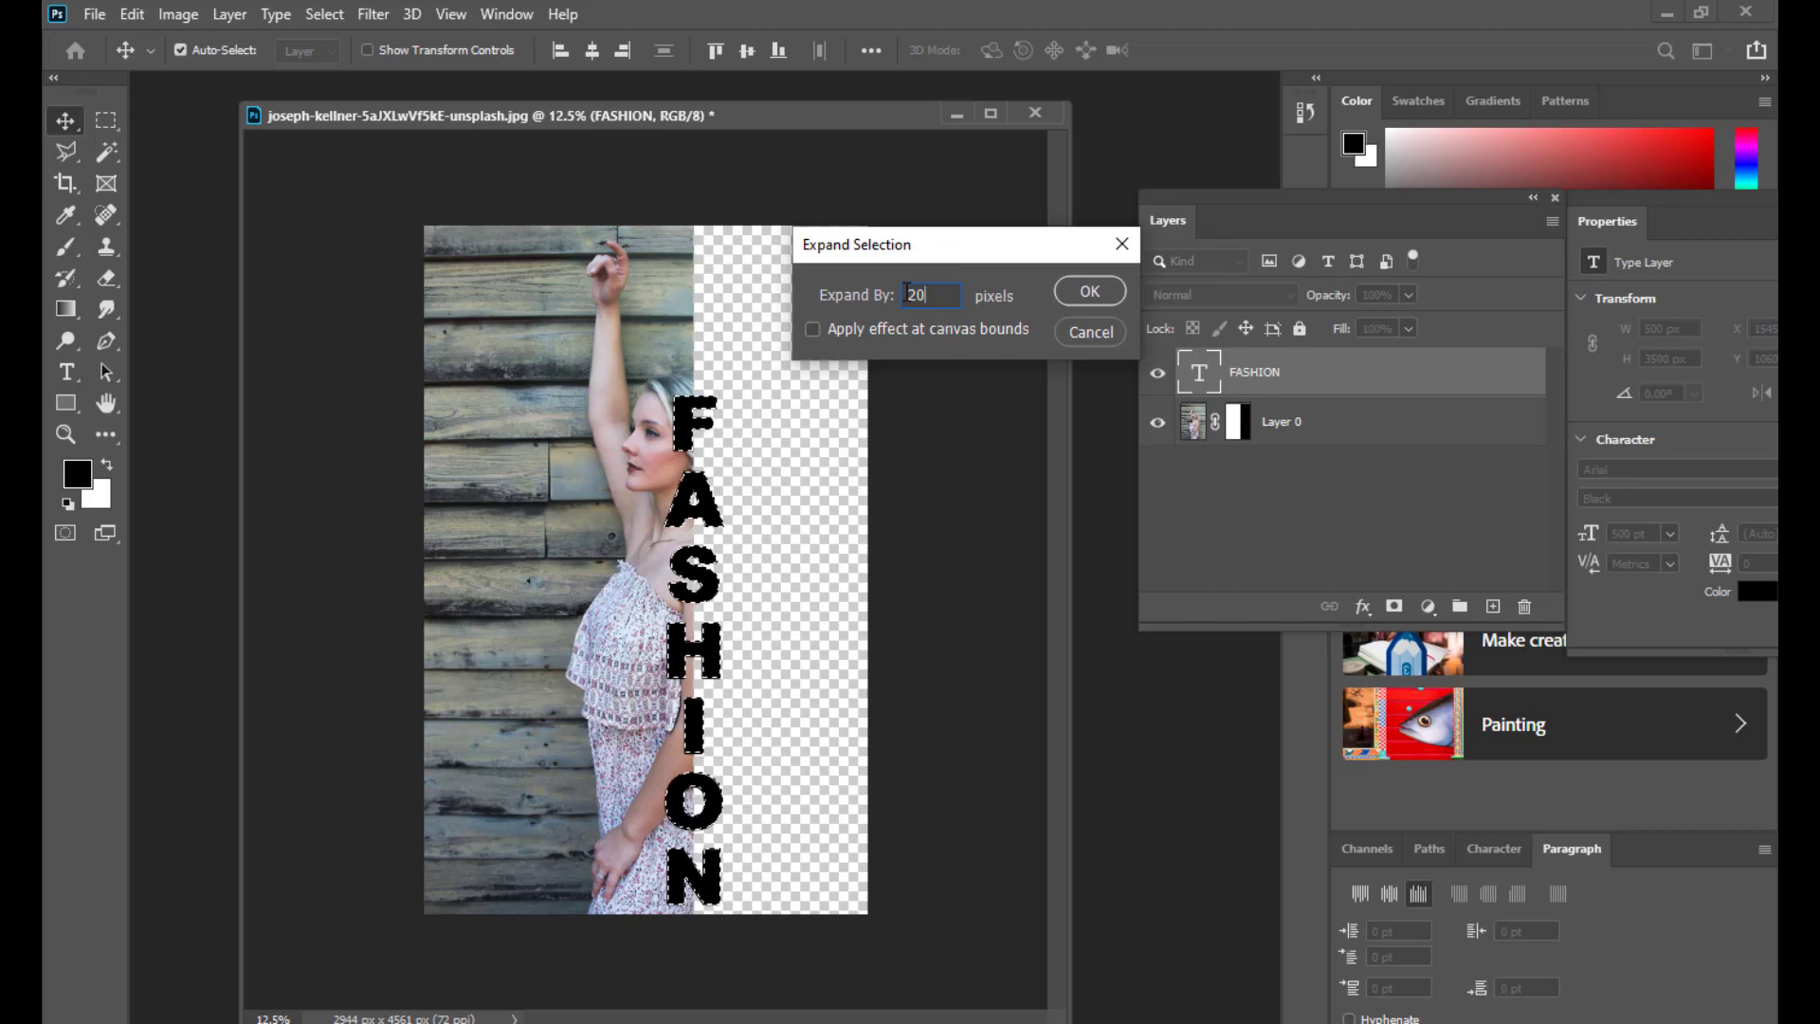
pyautogui.doubleClick(907, 293)
pyautogui.write('1')
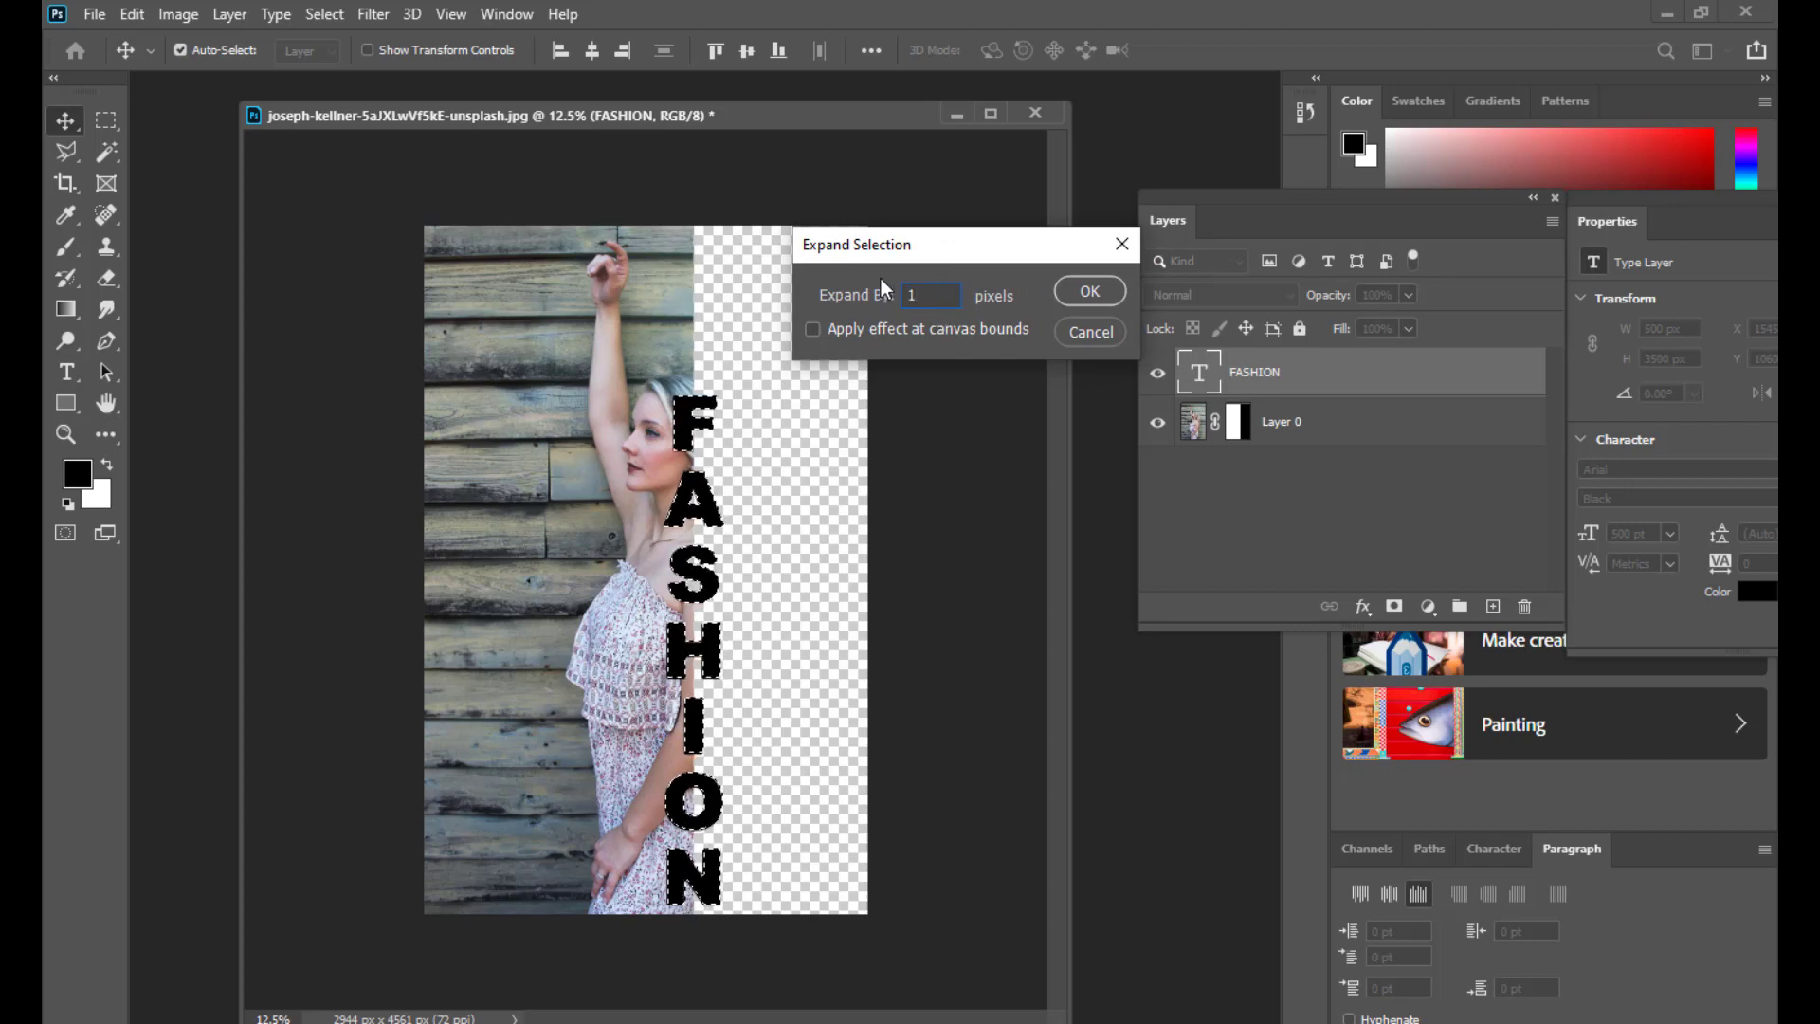
pyautogui.write('7')
pyautogui.moveTo(976, 244); pyautogui.dragTo(959, 249)
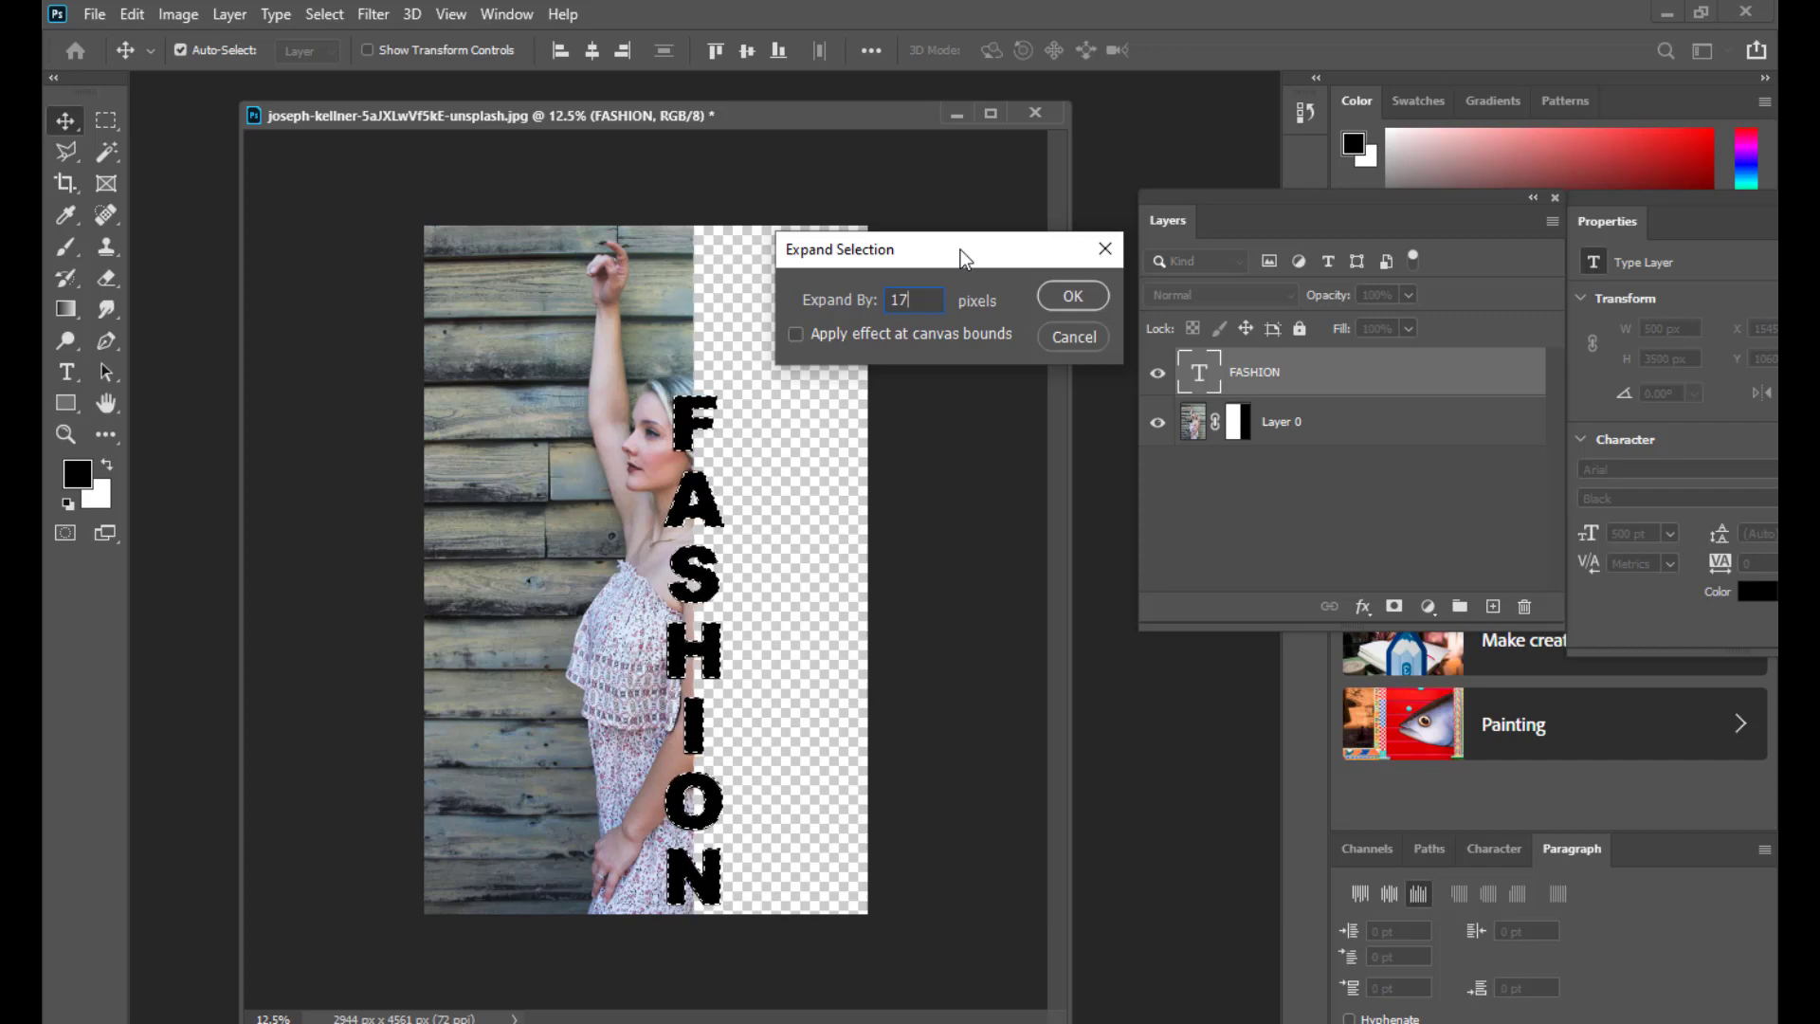
pyautogui.moveTo(959, 249)
pyautogui.mouseDown()
pyautogui.moveTo(919, 247)
pyautogui.moveTo(934, 237)
pyautogui.mouseUp()
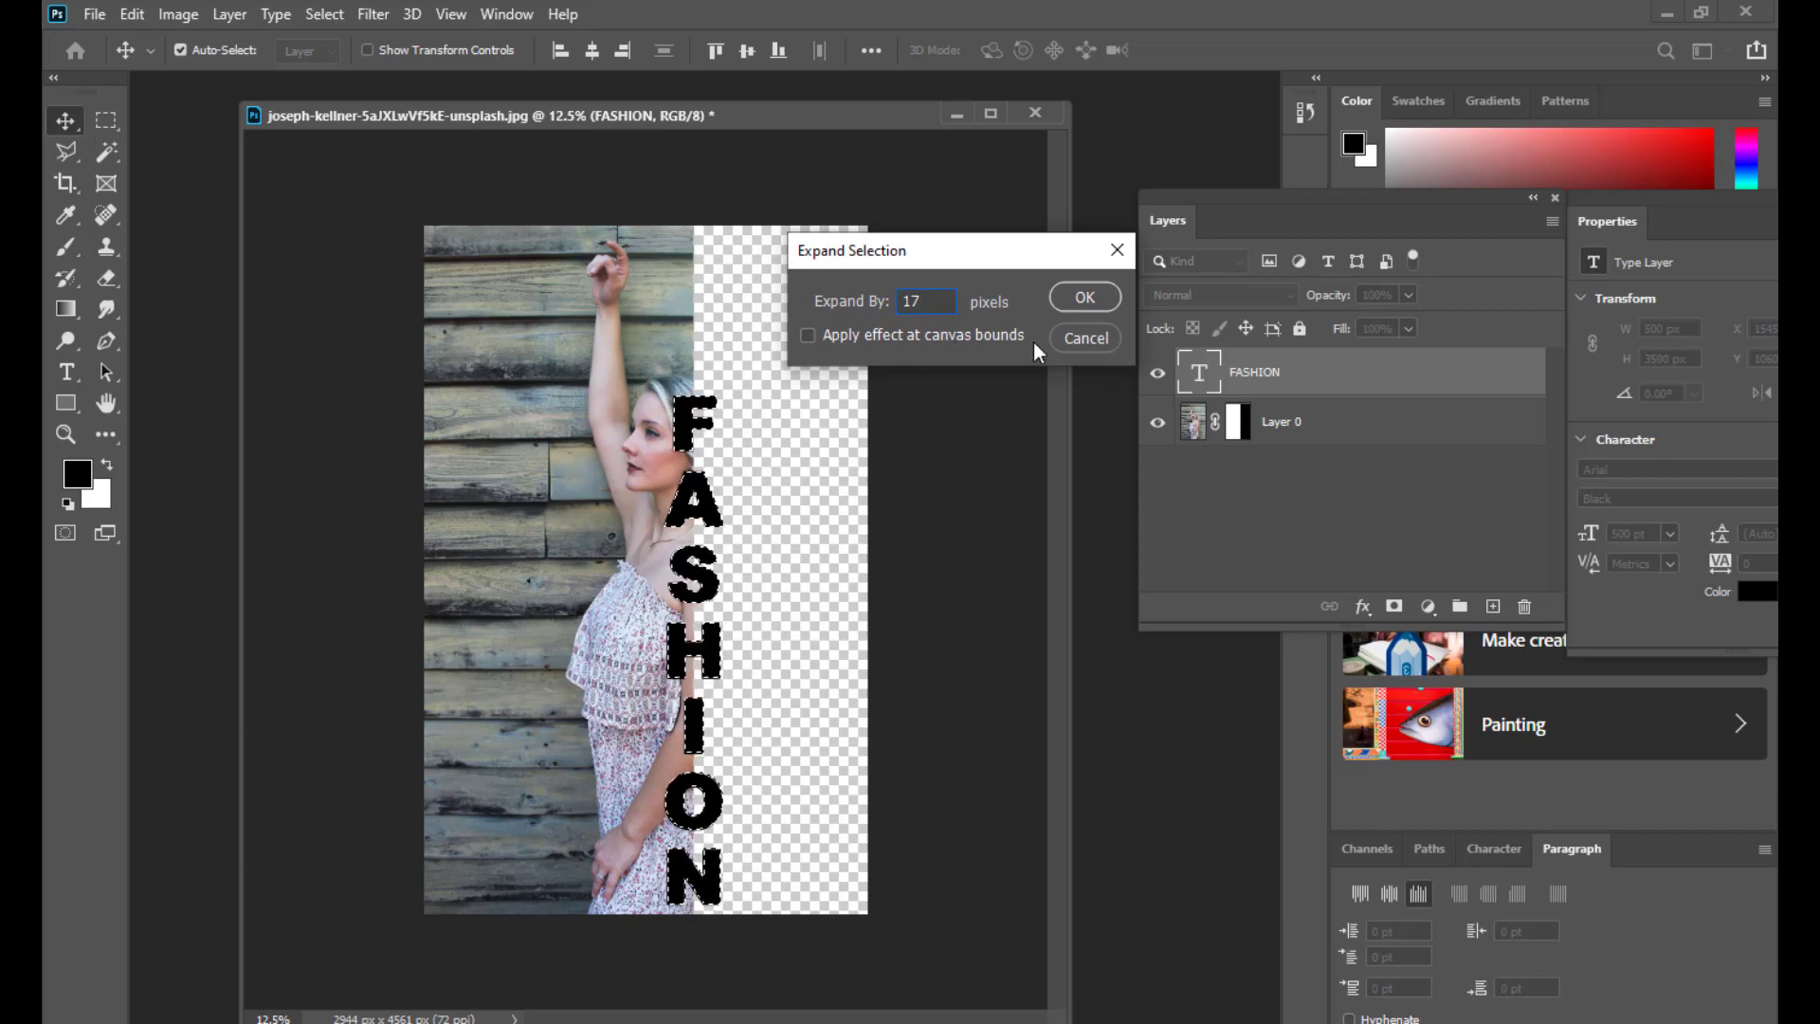
pyautogui.click(1085, 298)
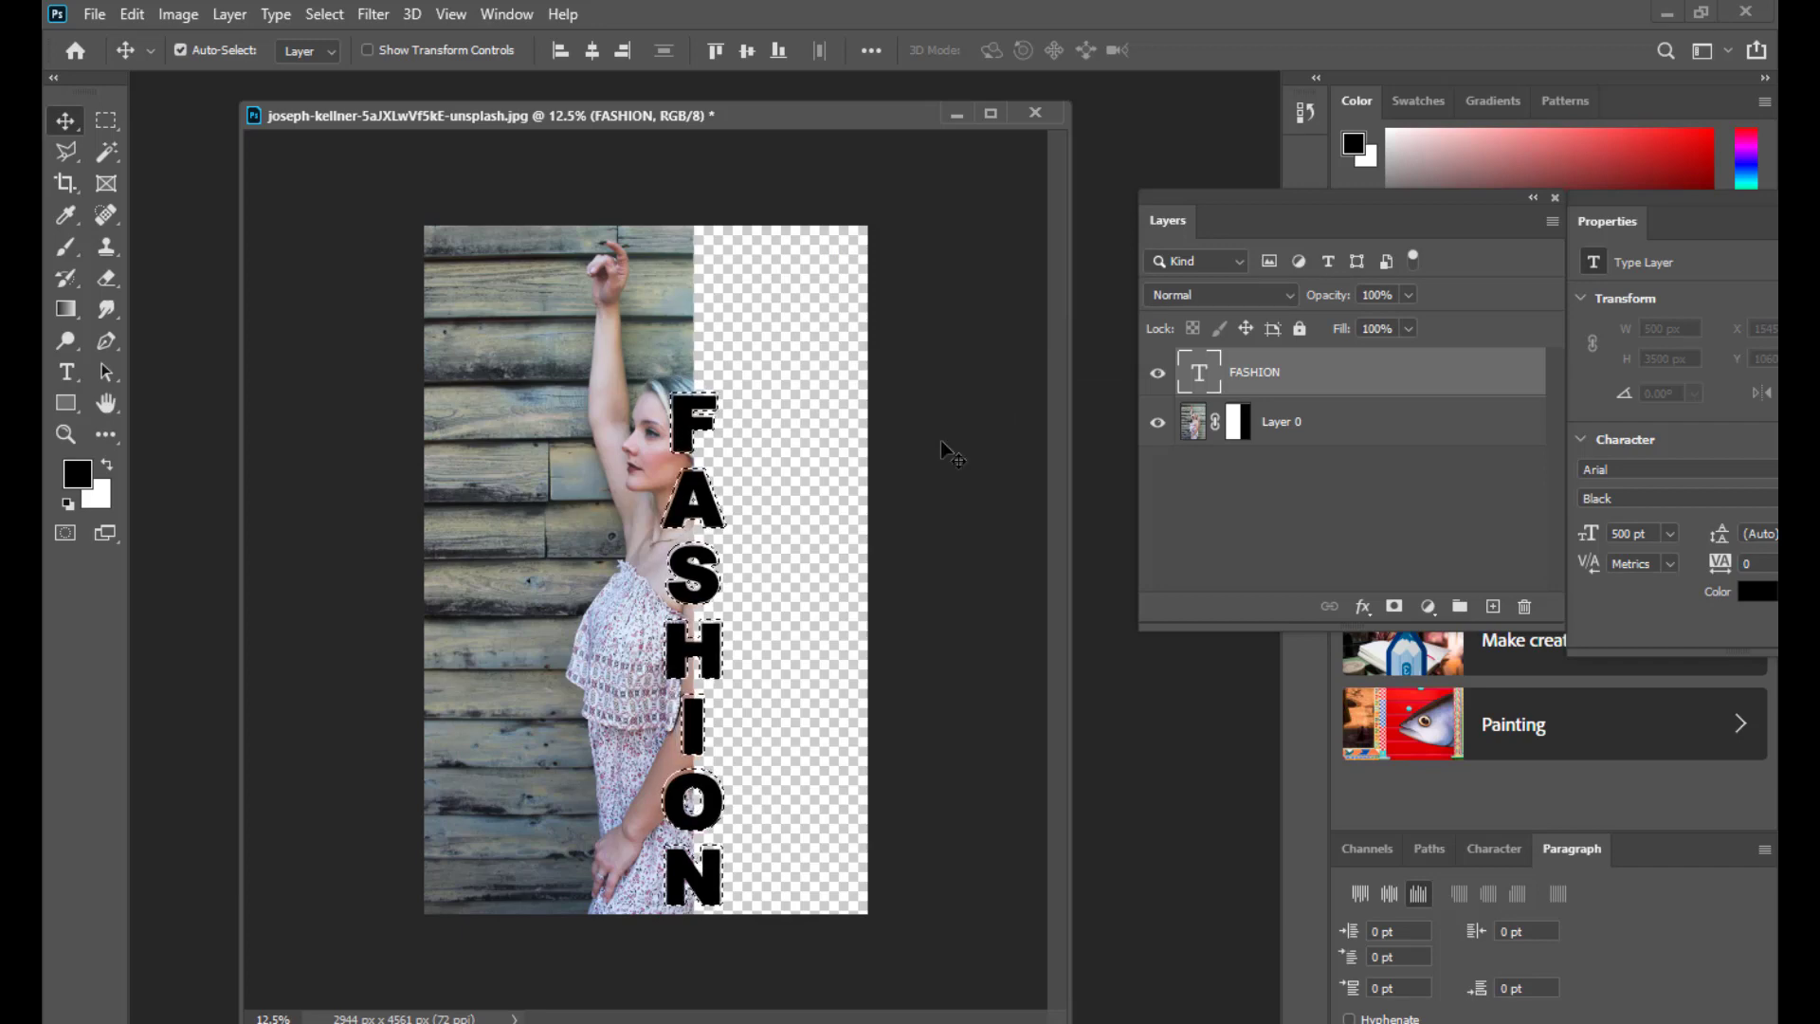
pyautogui.press('ctrl')
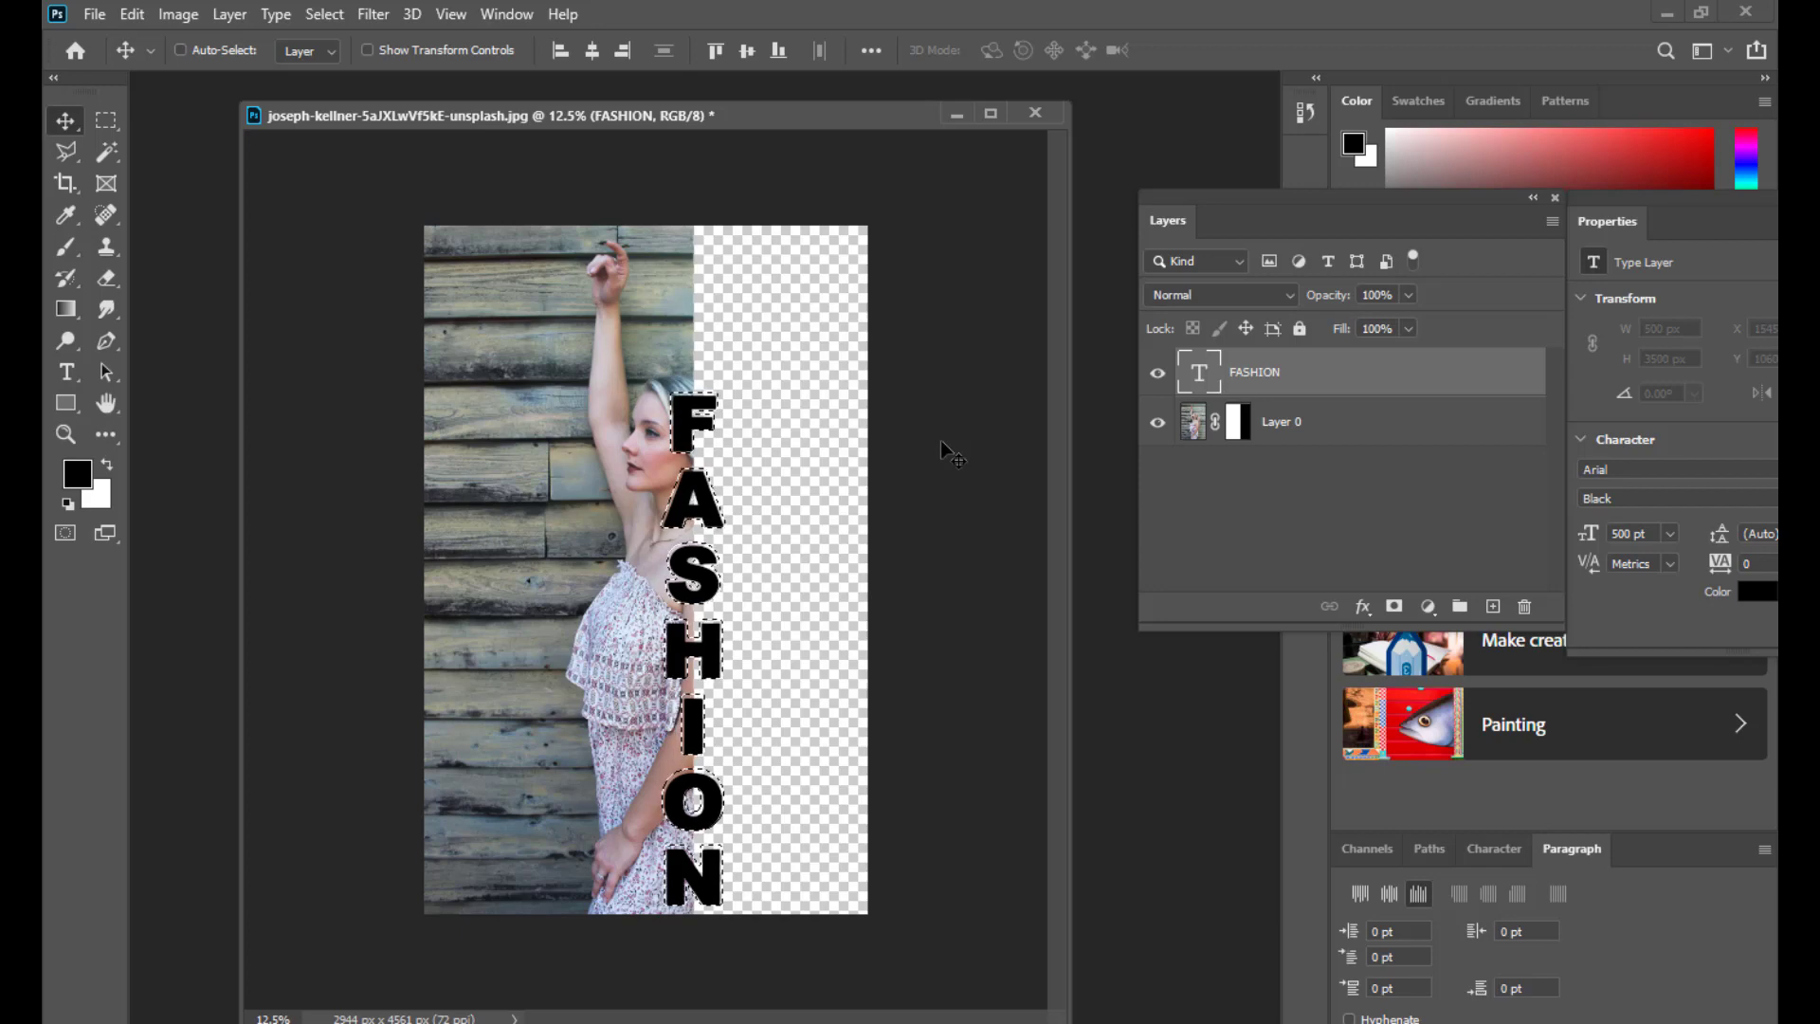
# - Expand the FASHION letter selection by 21 pixels
pyautogui.click(324, 15)
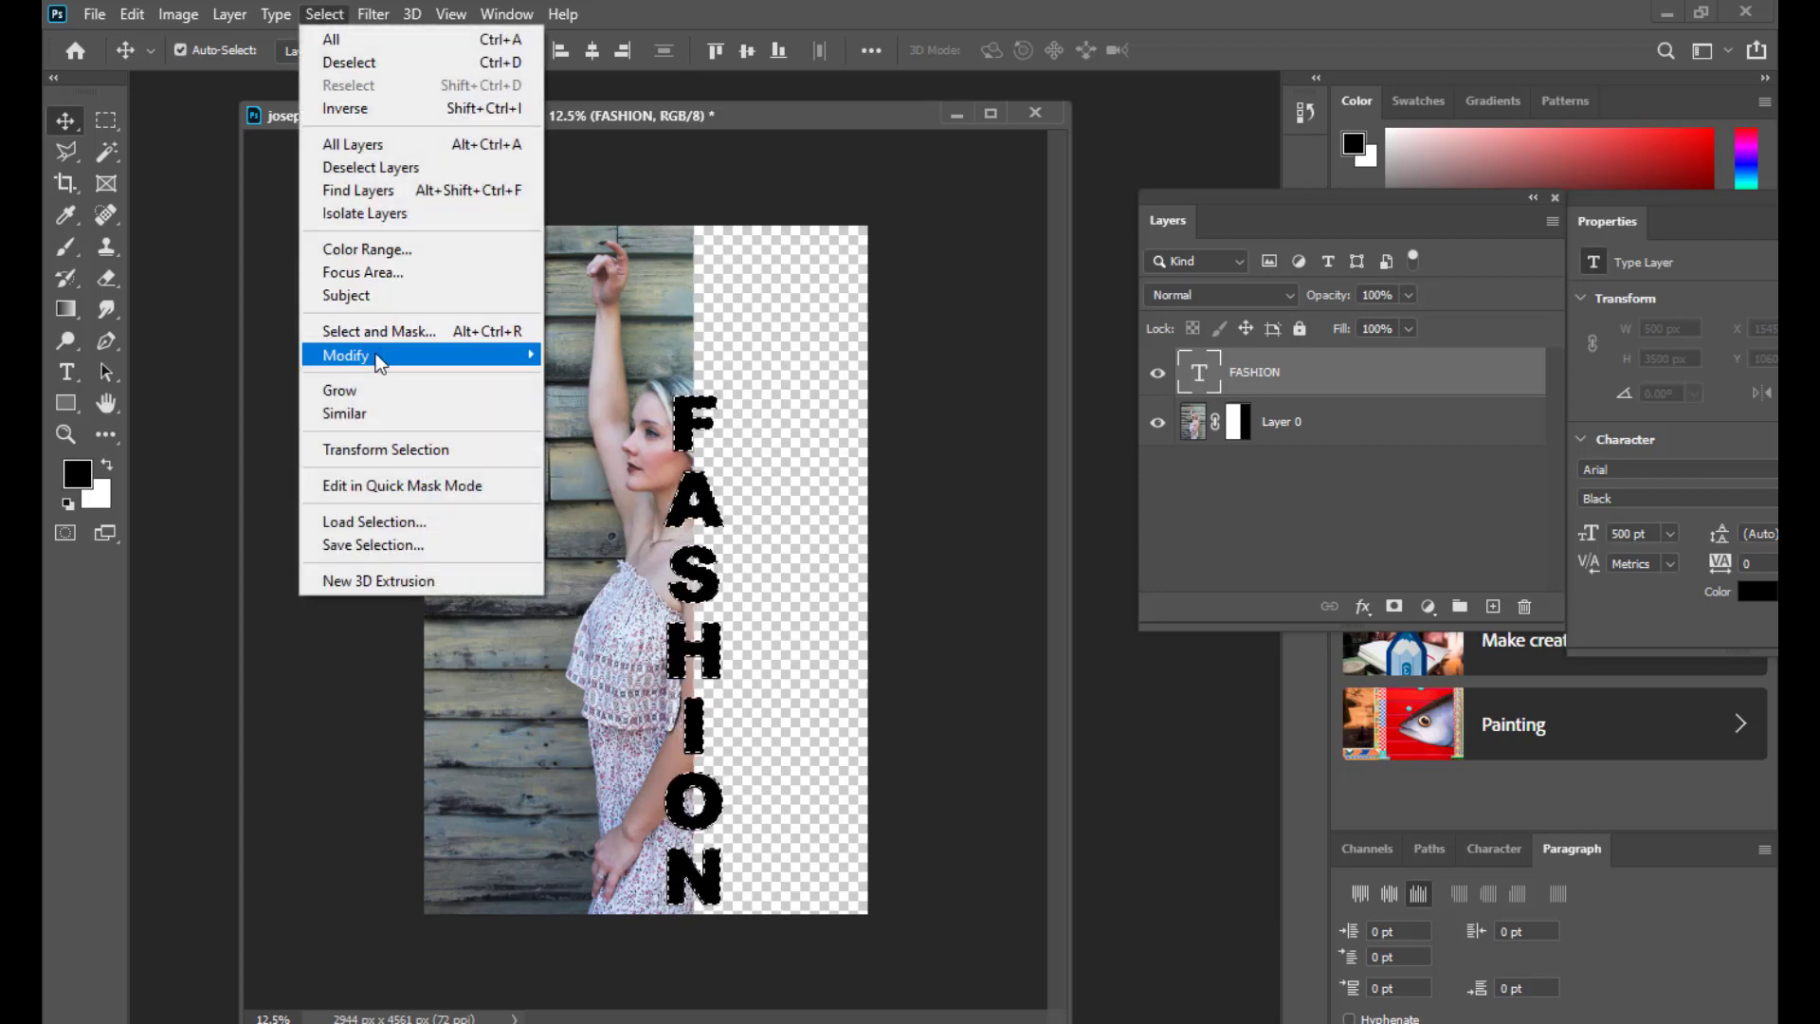
pyautogui.moveTo(379, 360)
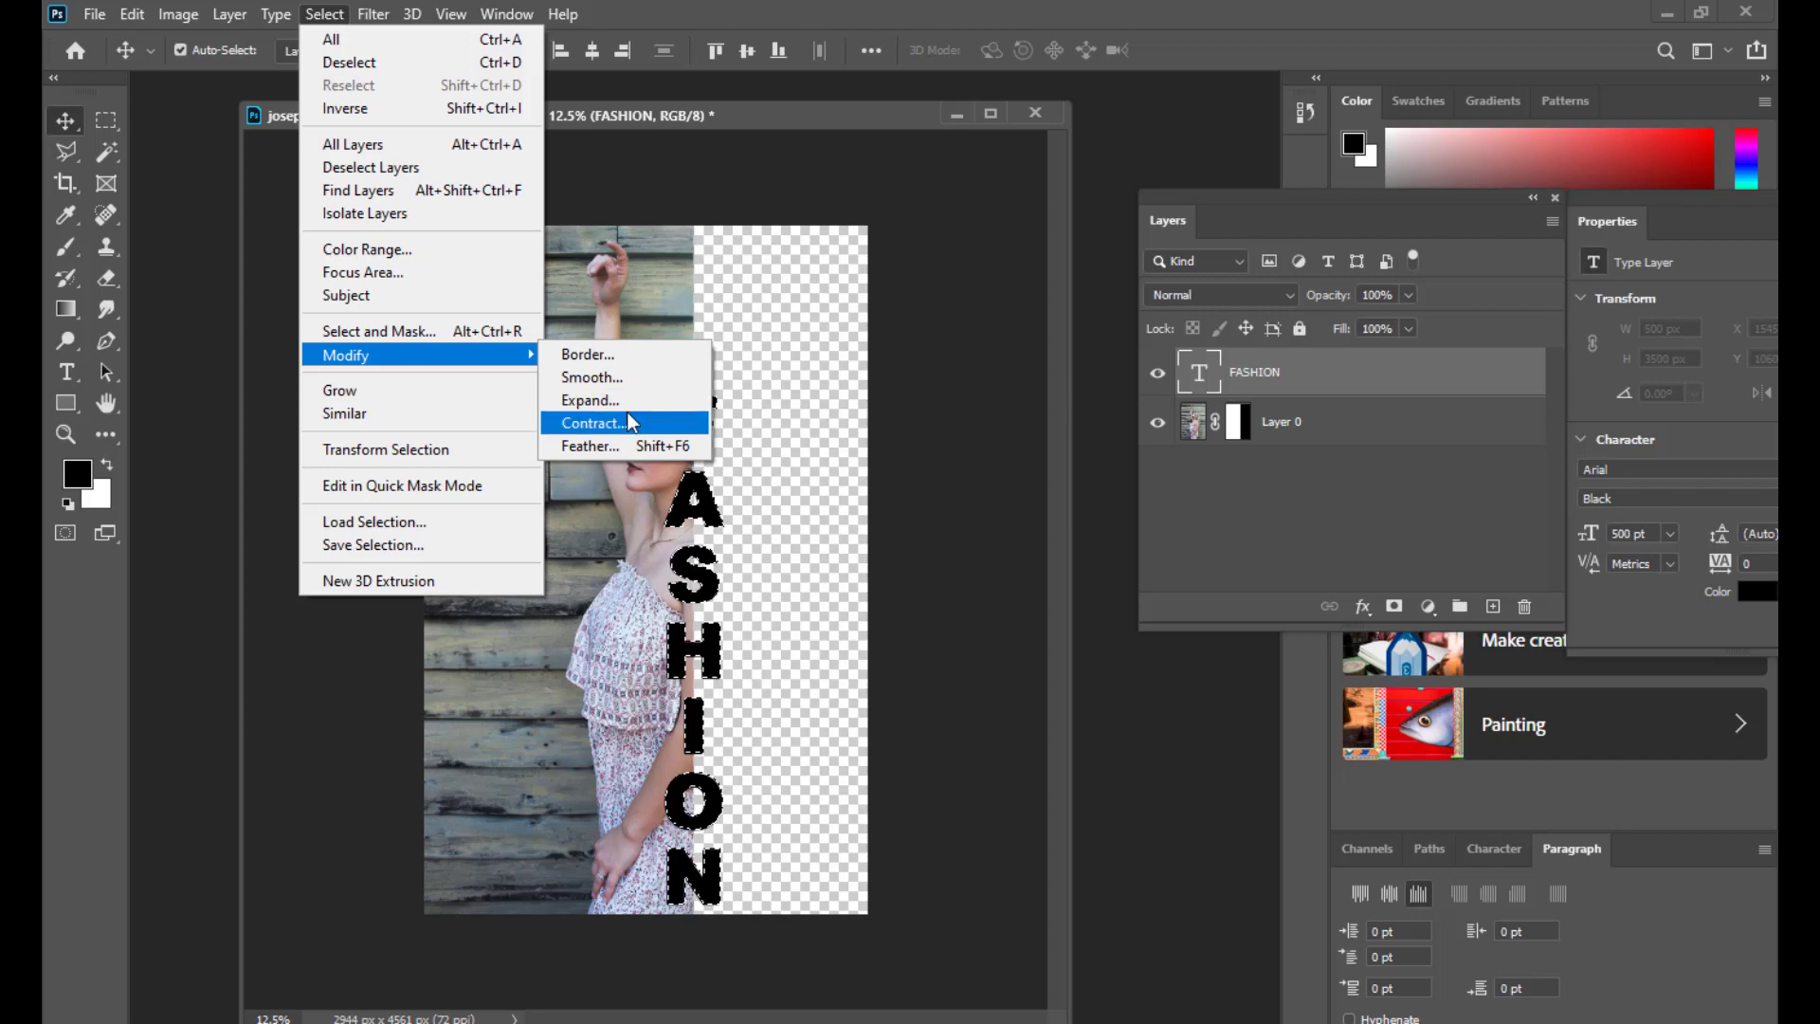
pyautogui.click(628, 406)
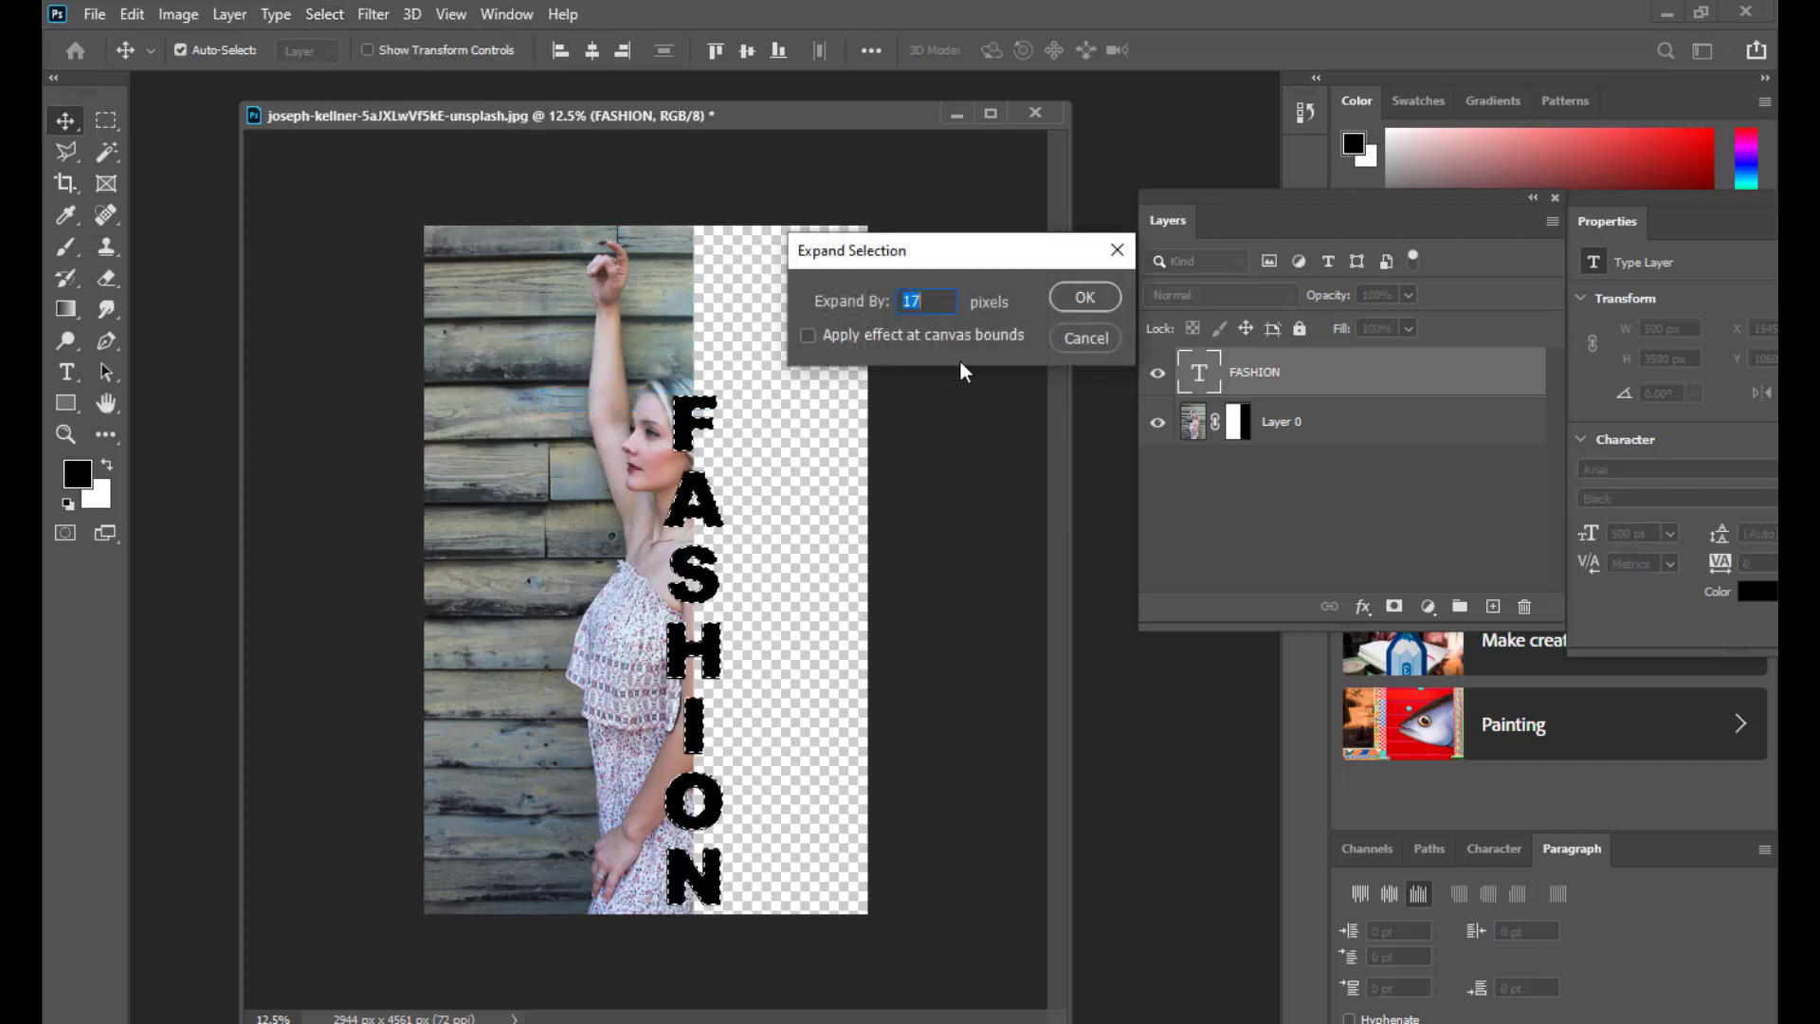
pyautogui.write('21')
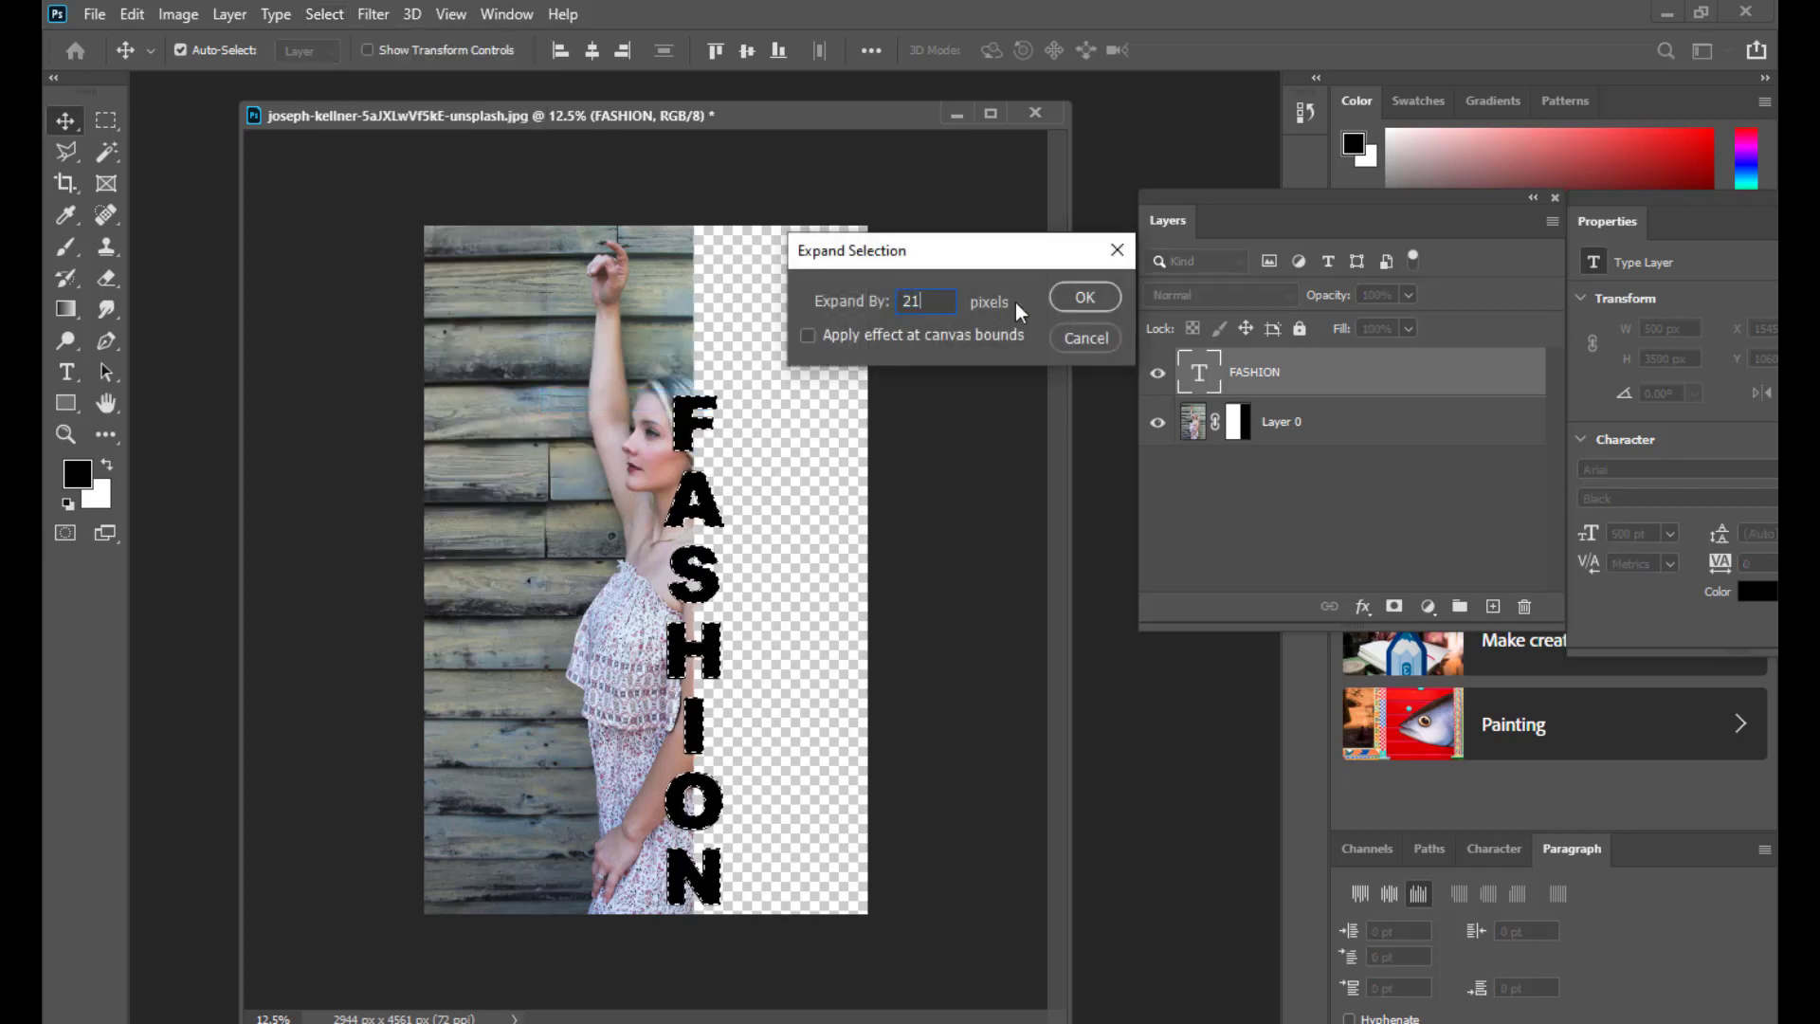
pyautogui.click(1060, 298)
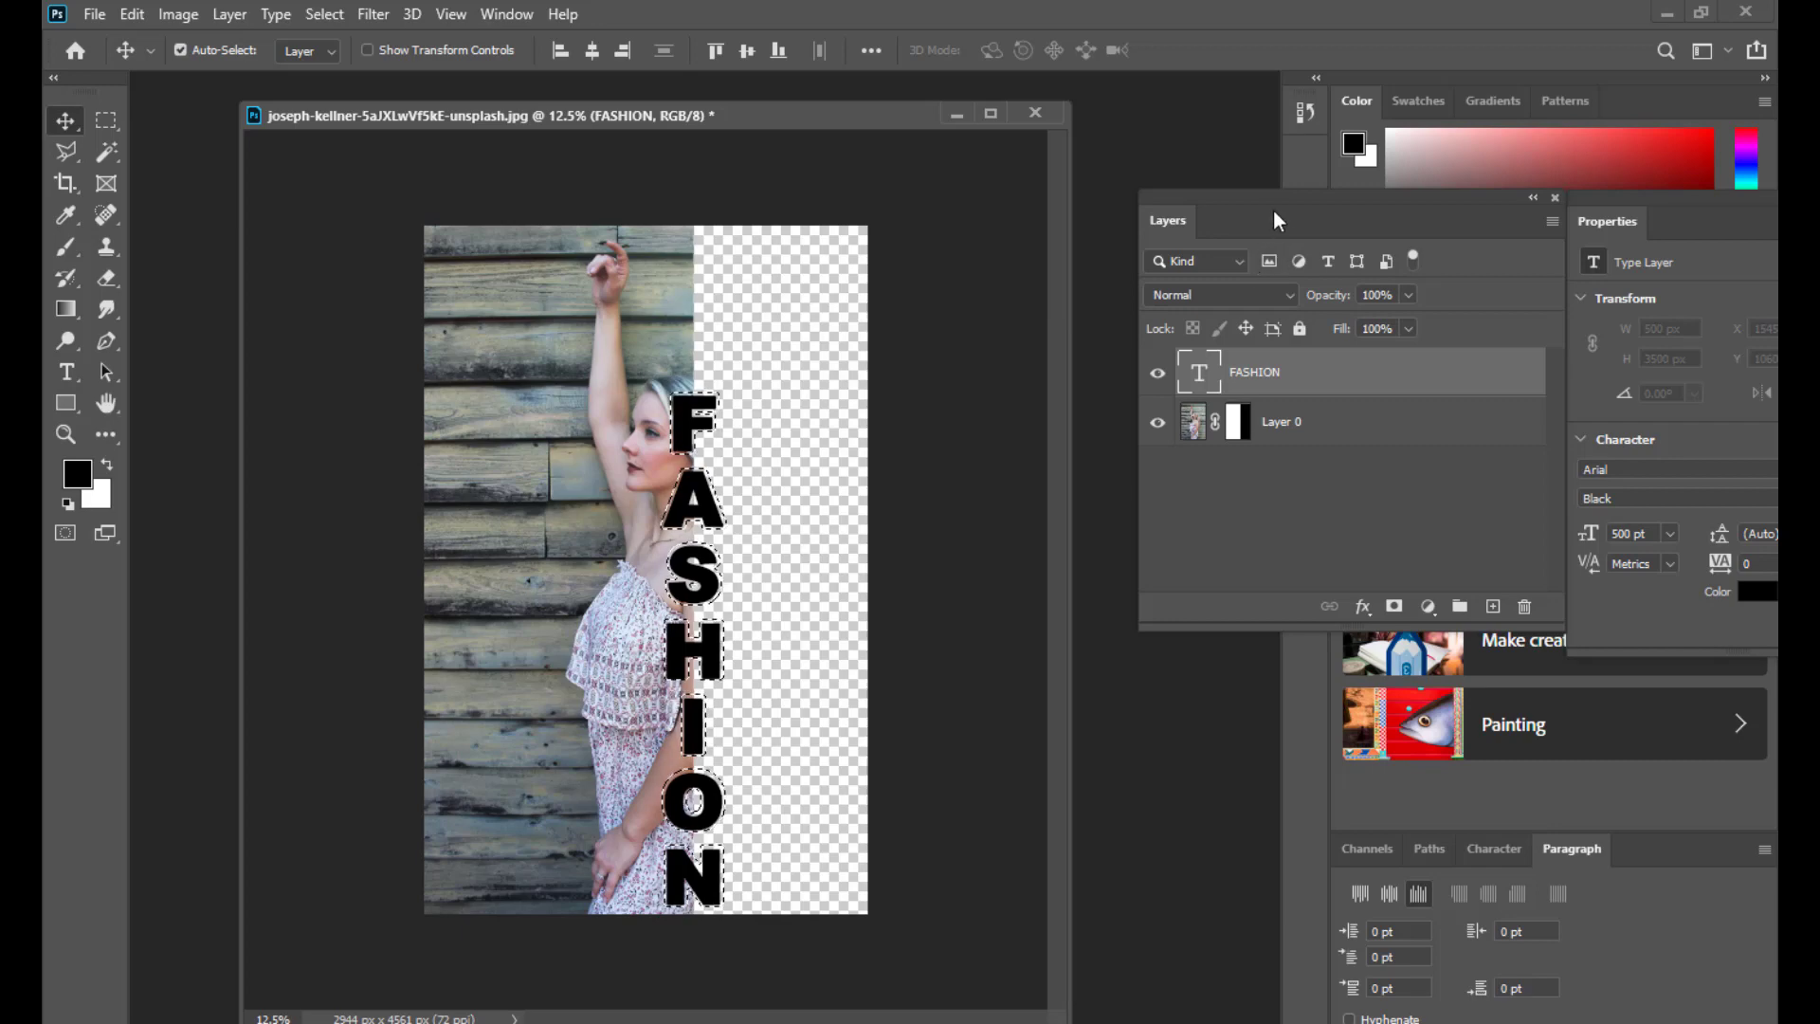
# - Paint the expanded letter selection black on Layer 0's mask with the 600 px Hard Round brush, and deselect
pyautogui.moveTo(1255, 198); pyautogui.dragTo(1259, 203)
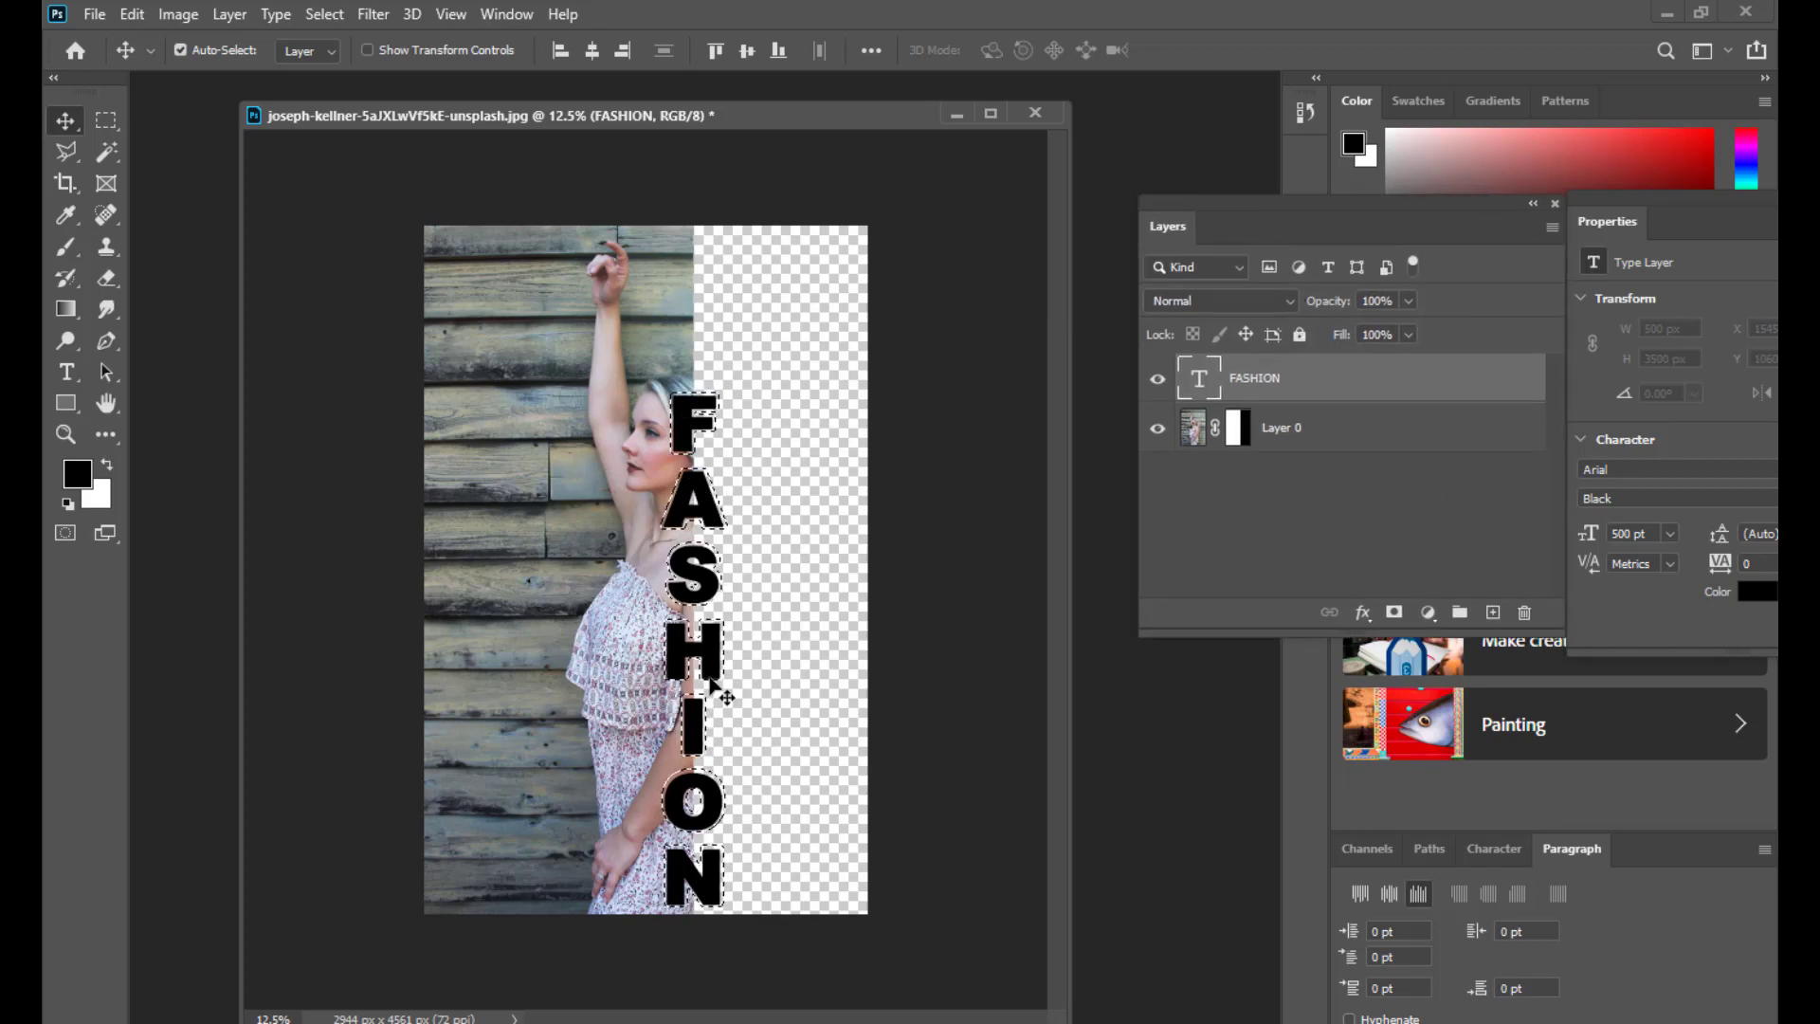
pyautogui.moveTo(1285, 203); pyautogui.dragTo(1268, 206)
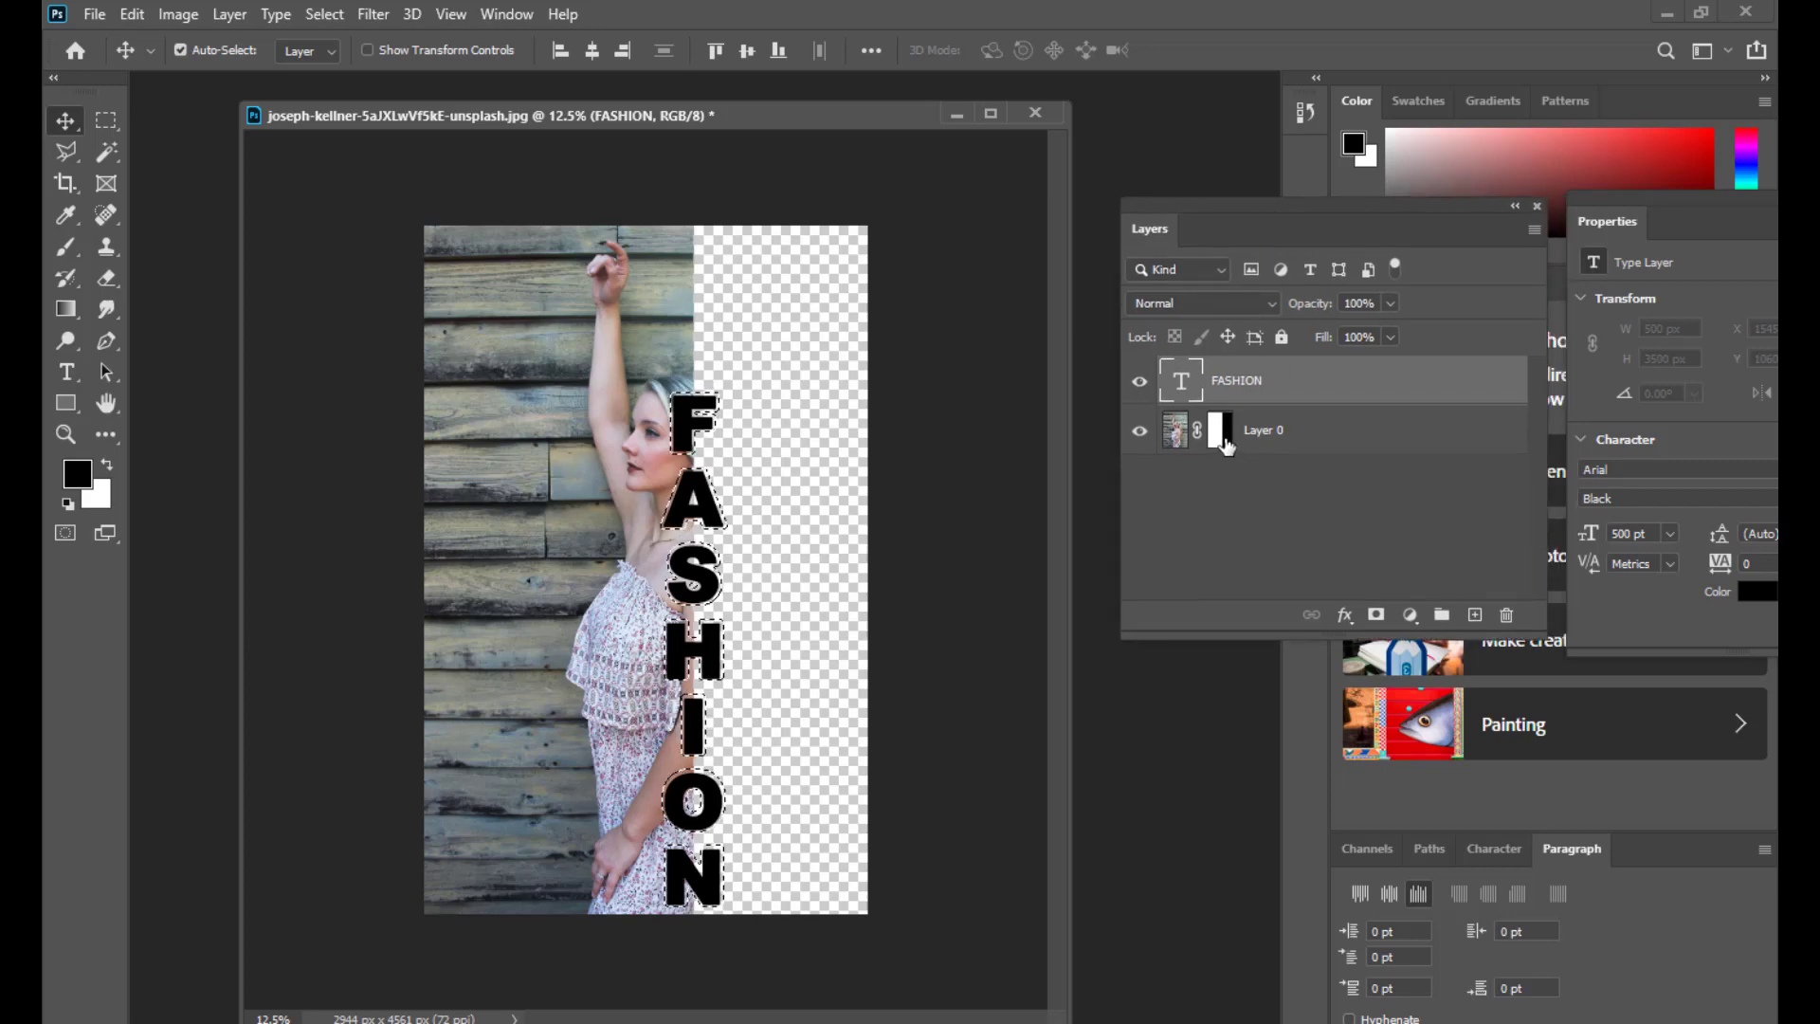
pyautogui.click(1222, 438)
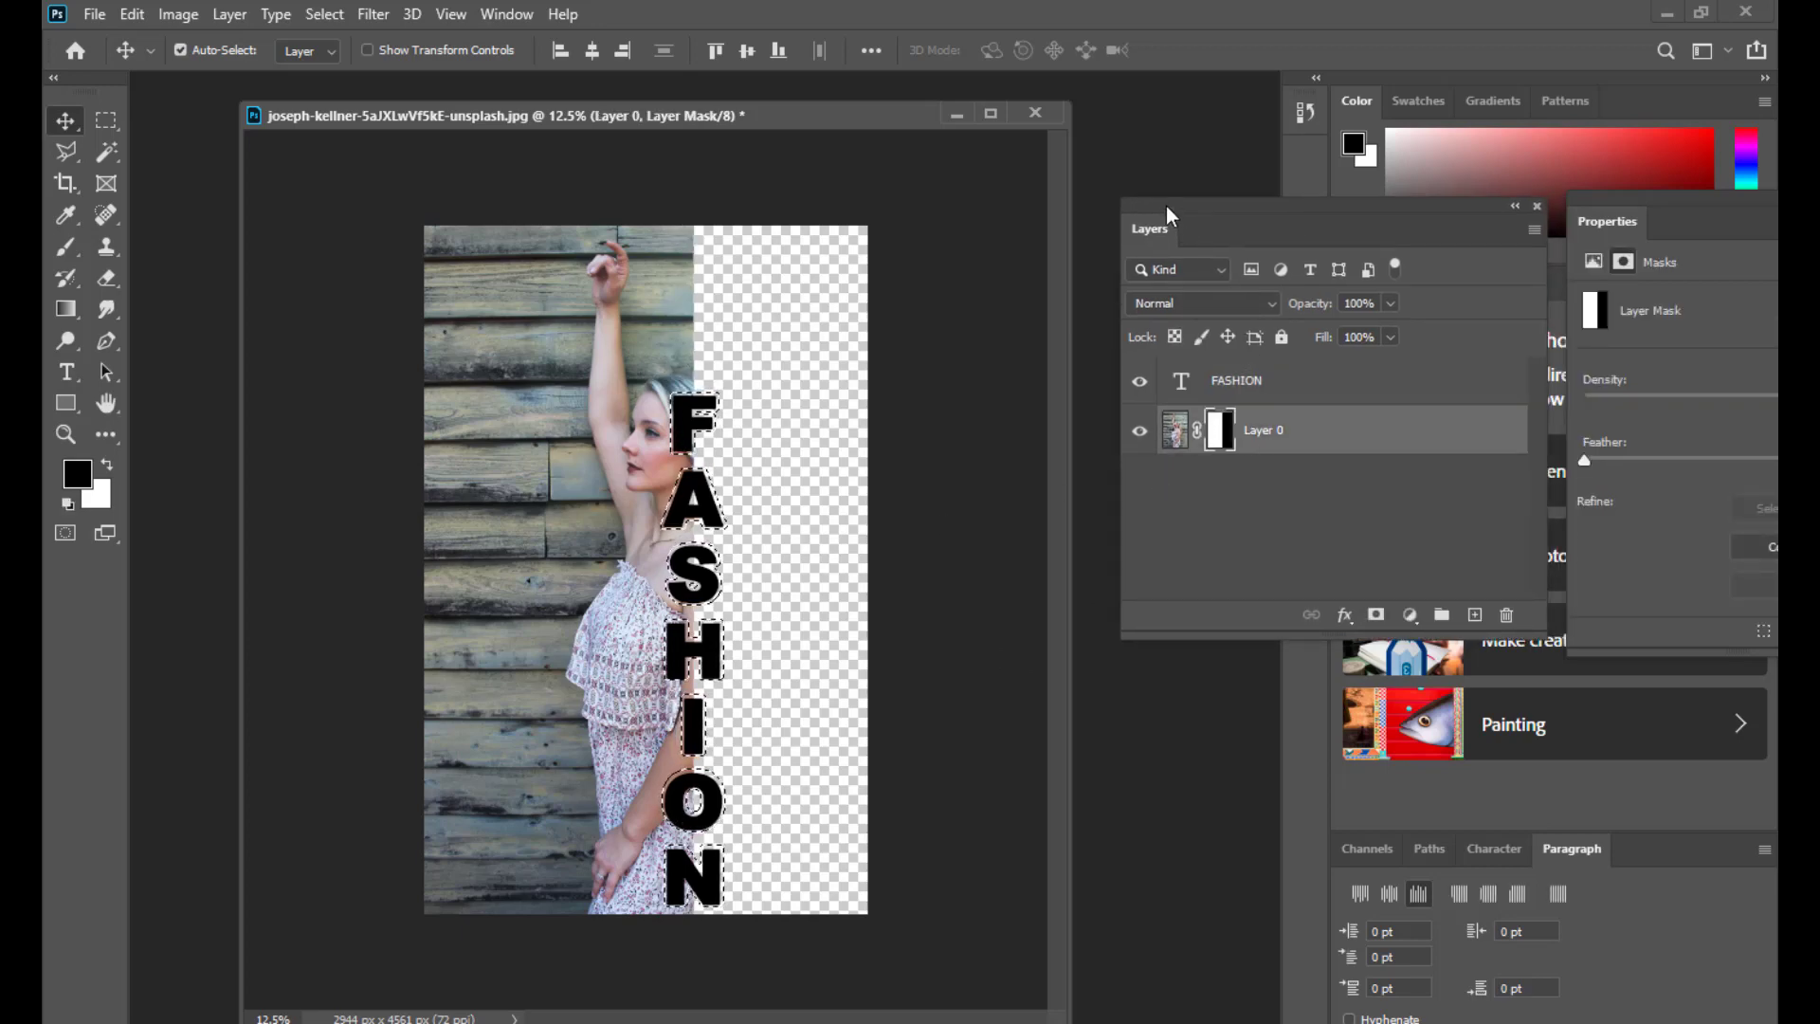
pyautogui.moveTo(1168, 208)
pyautogui.mouseDown()
pyautogui.moveTo(1148, 207)
pyautogui.moveTo(1176, 217)
pyautogui.mouseUp()
pyautogui.moveTo(65, 248); pyautogui.dragTo(121, 260)
pyautogui.click(216, 51)
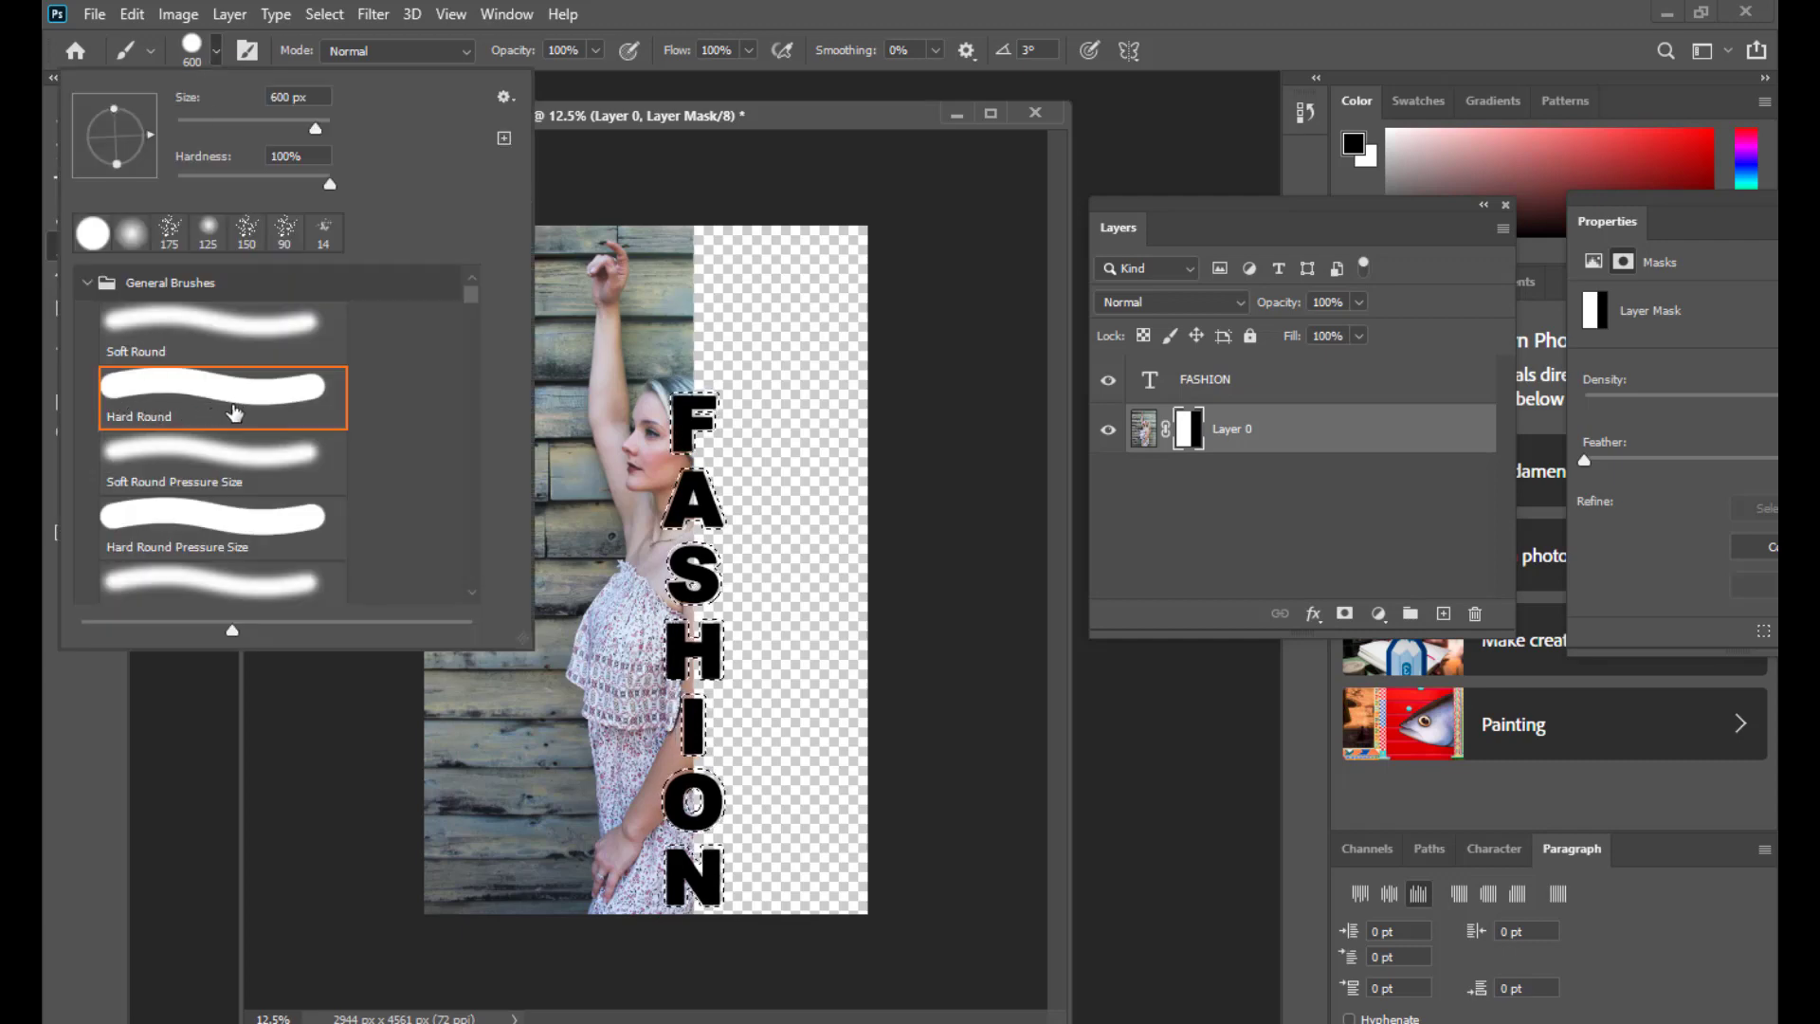
pyautogui.moveTo(718, 115); pyautogui.dragTo(729, 113)
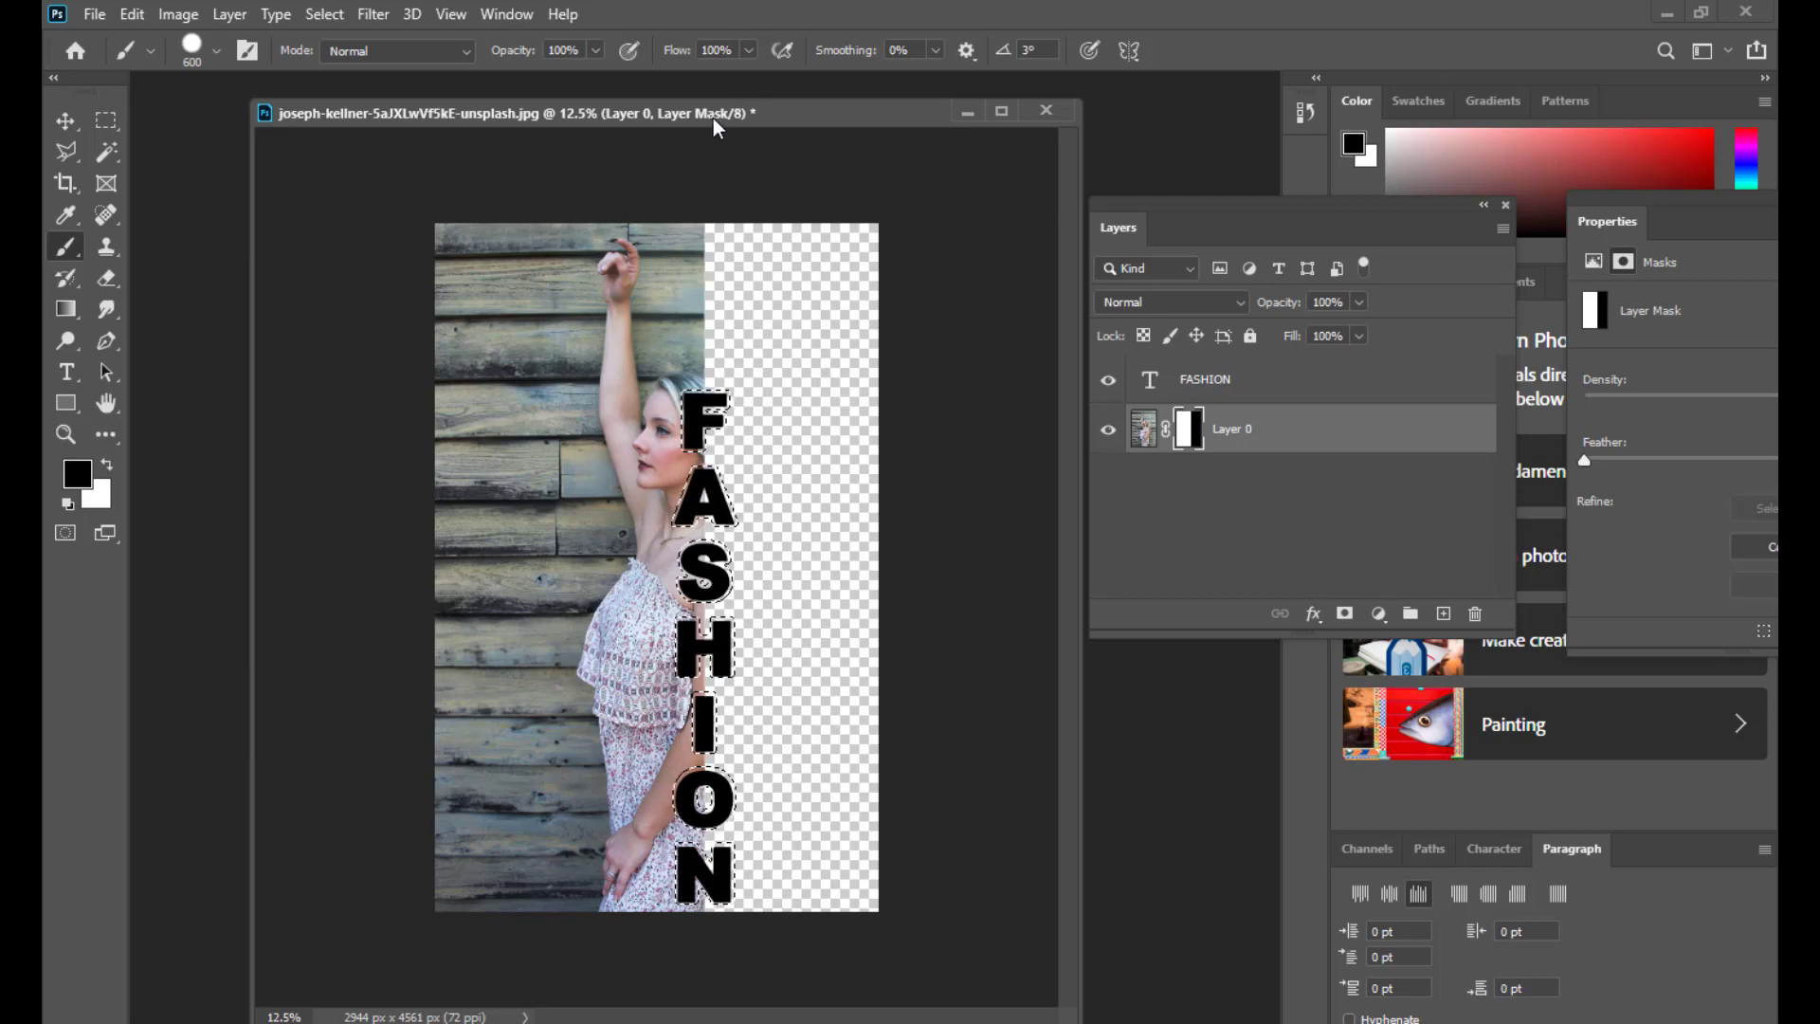
pyautogui.moveTo(723, 118); pyautogui.dragTo(715, 114)
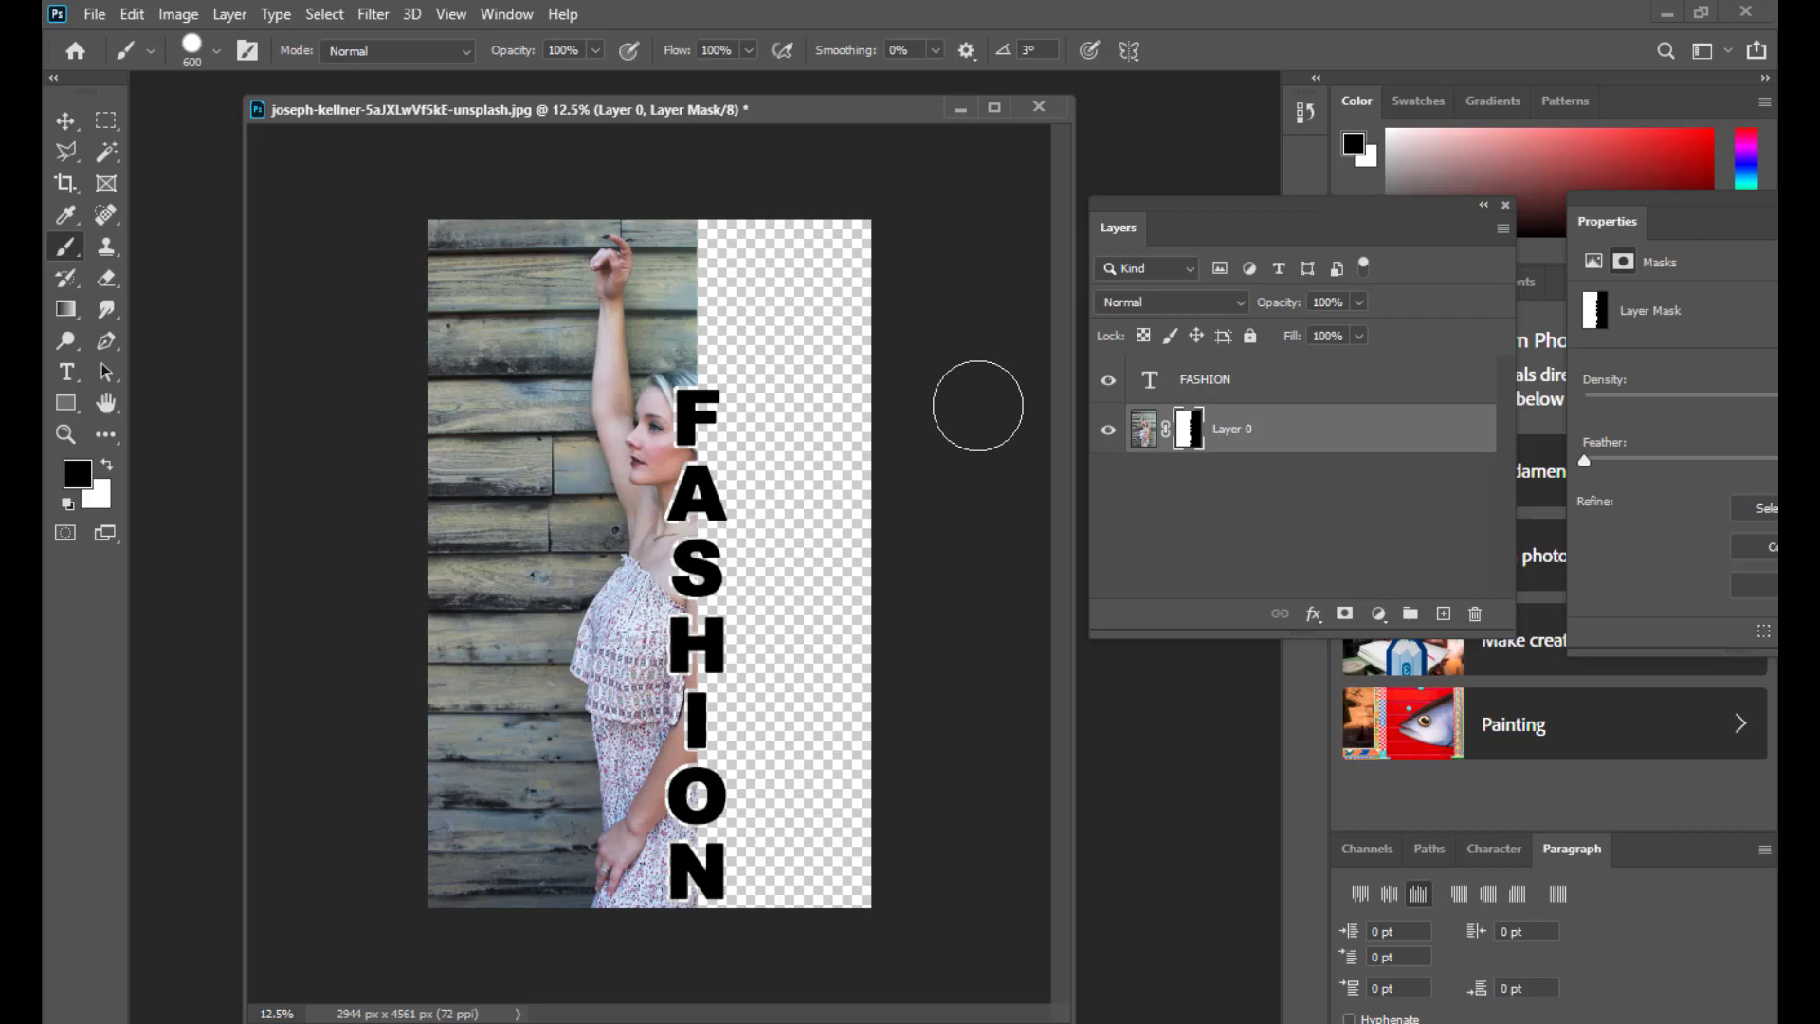
pyautogui.moveTo(555, 108); pyautogui.dragTo(559, 110)
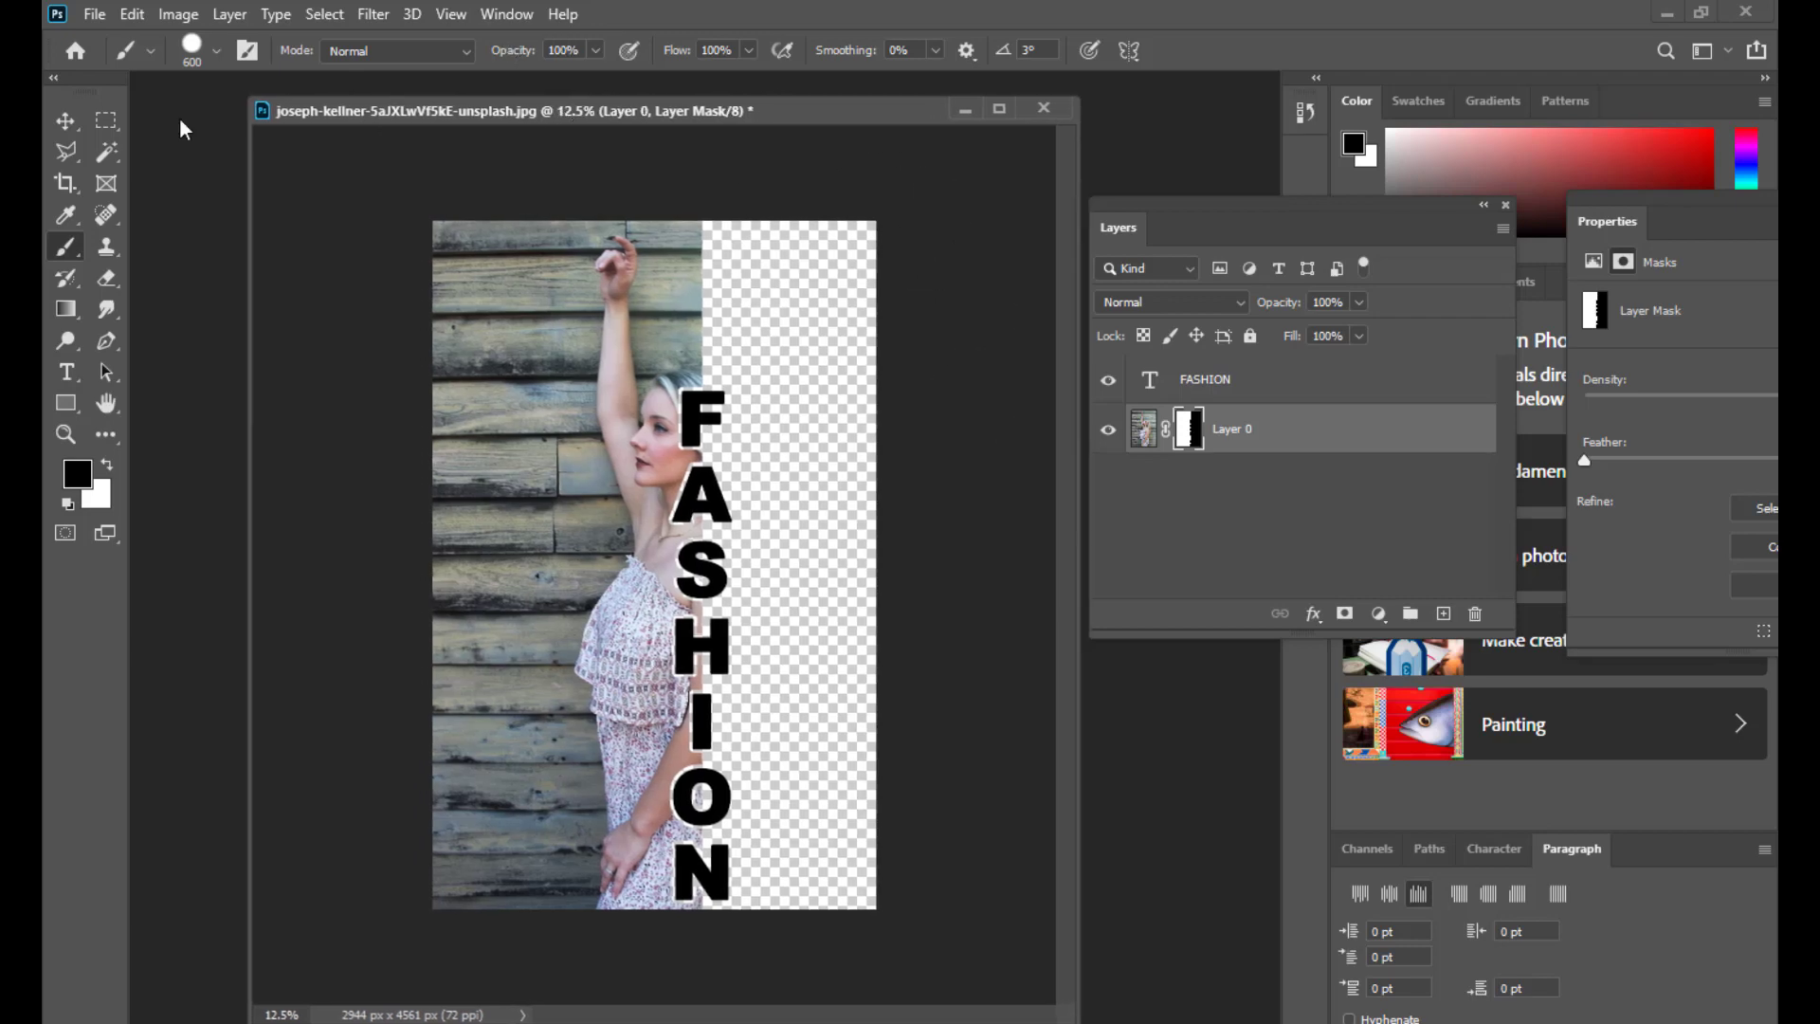
# - Duplicate the masked photo layer Layer 0 and delete the layer mask from the duplicate
pyautogui.click(65, 121)
pyautogui.moveTo(754, 116); pyautogui.dragTo(751, 111)
pyautogui.moveTo(1214, 225); pyautogui.dragTo(1203, 221)
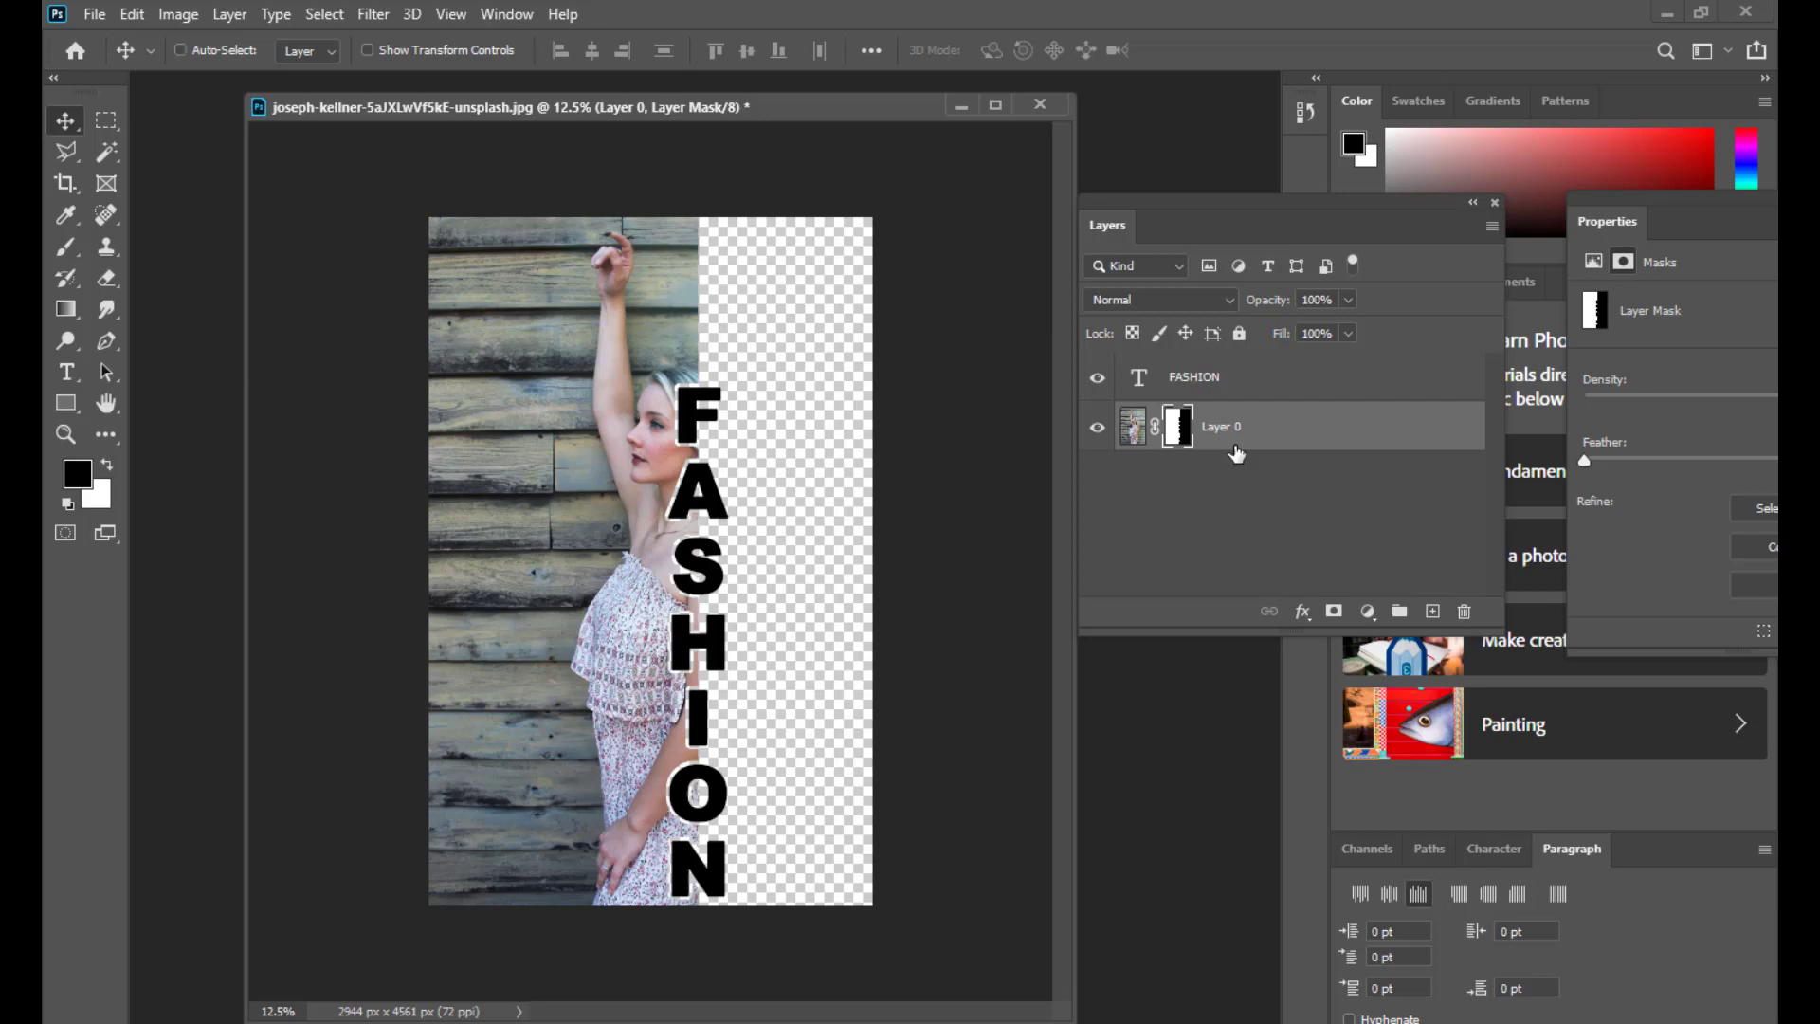
pyautogui.hotkey('ctrl', 'j')
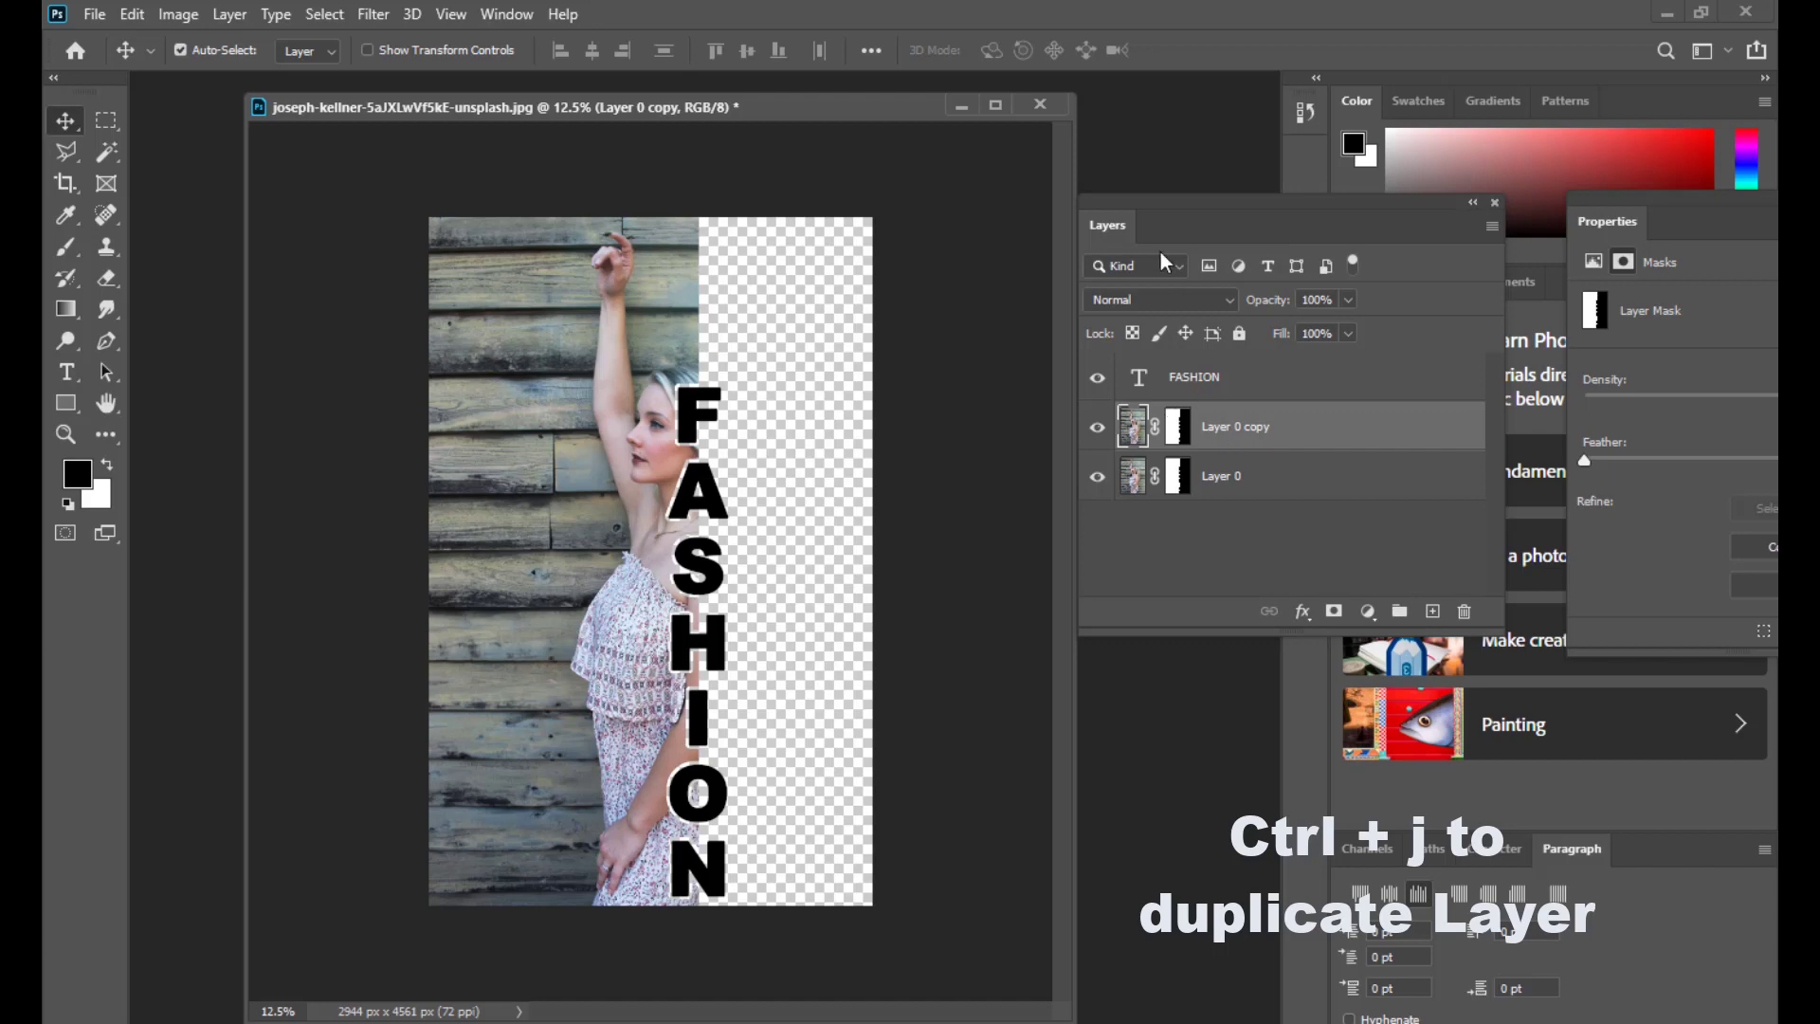
pyautogui.moveTo(1140, 204)
pyautogui.mouseDown()
pyautogui.moveTo(1123, 198)
pyautogui.moveTo(1145, 211)
pyautogui.mouseUp()
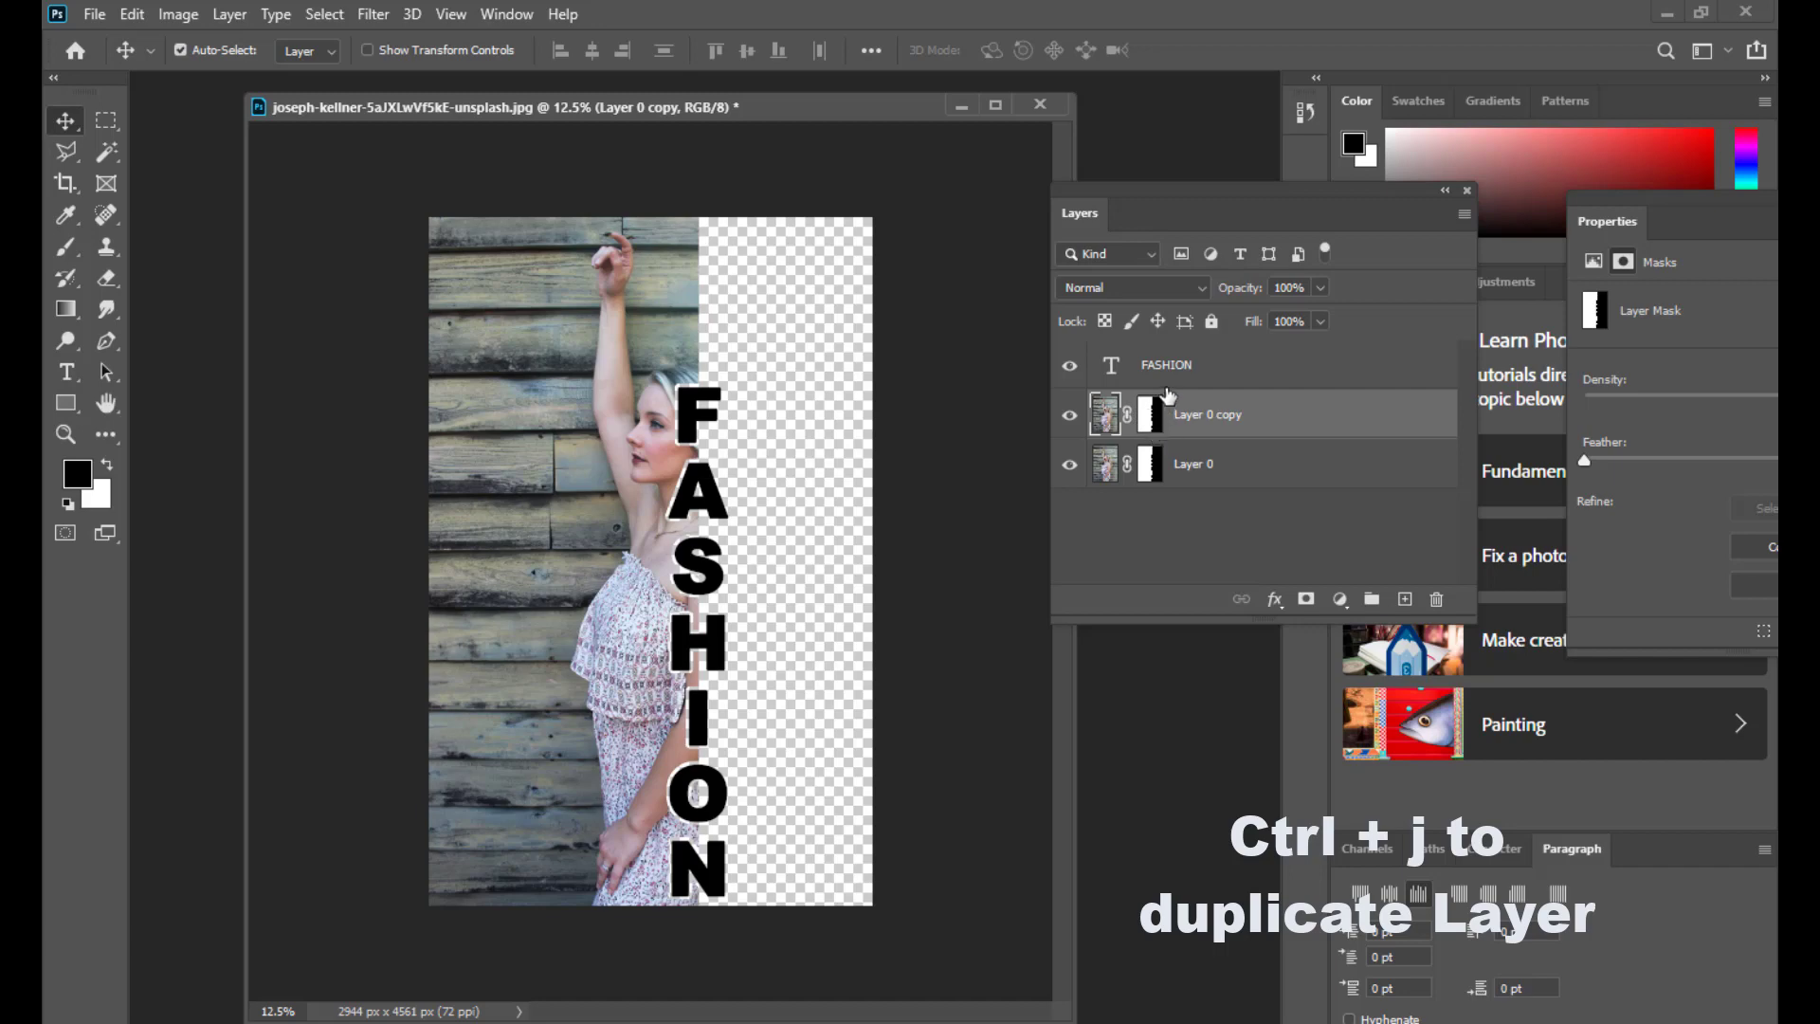
pyautogui.click(1153, 415)
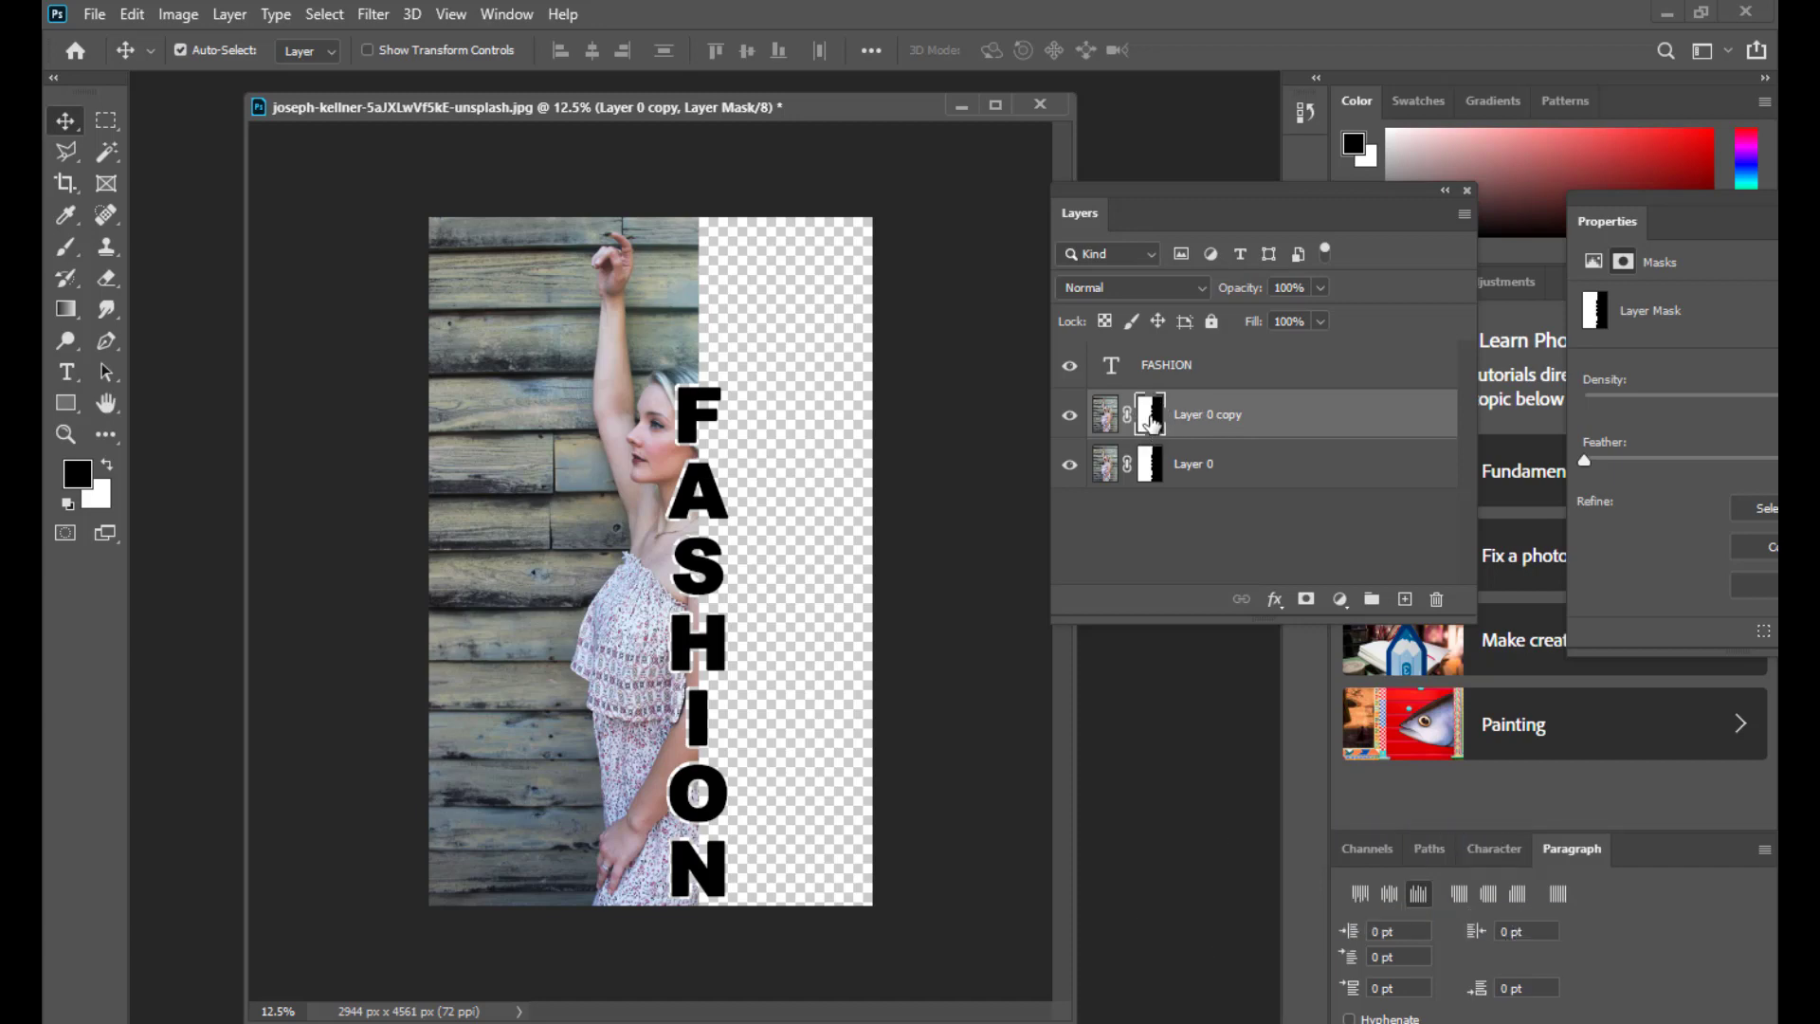
pyautogui.rightClick(1153, 423)
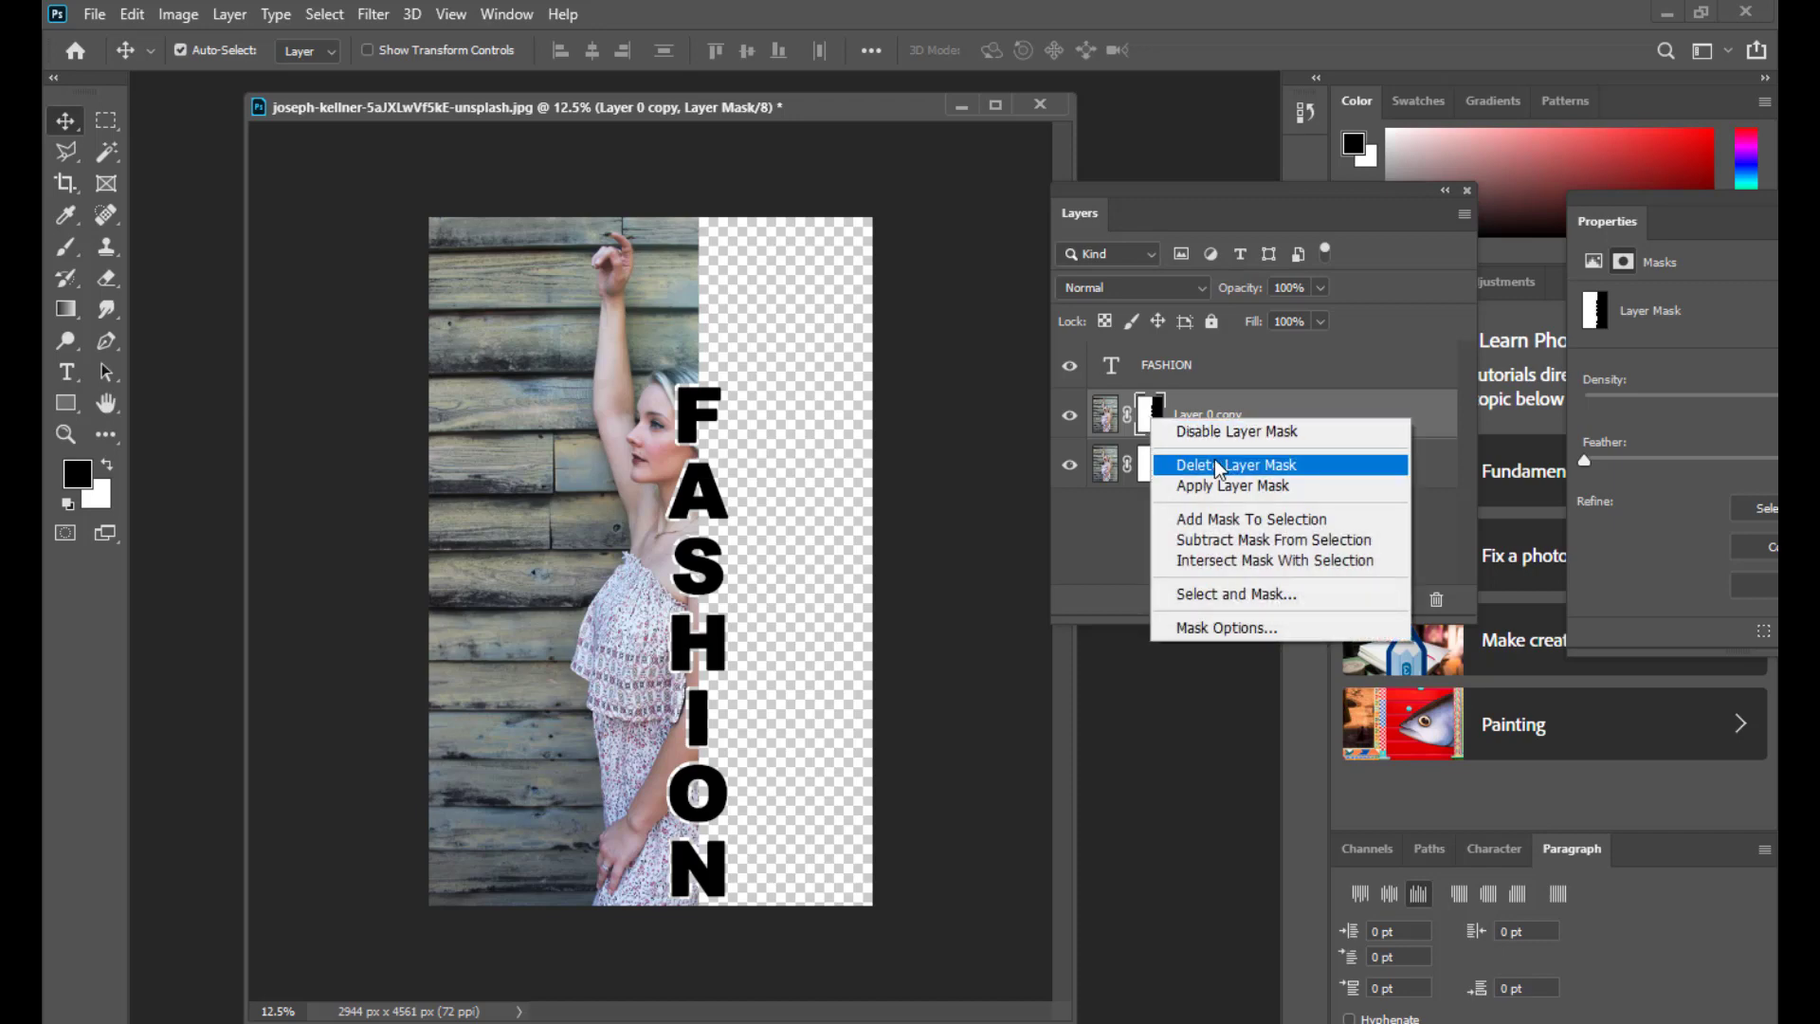
pyautogui.click(1303, 469)
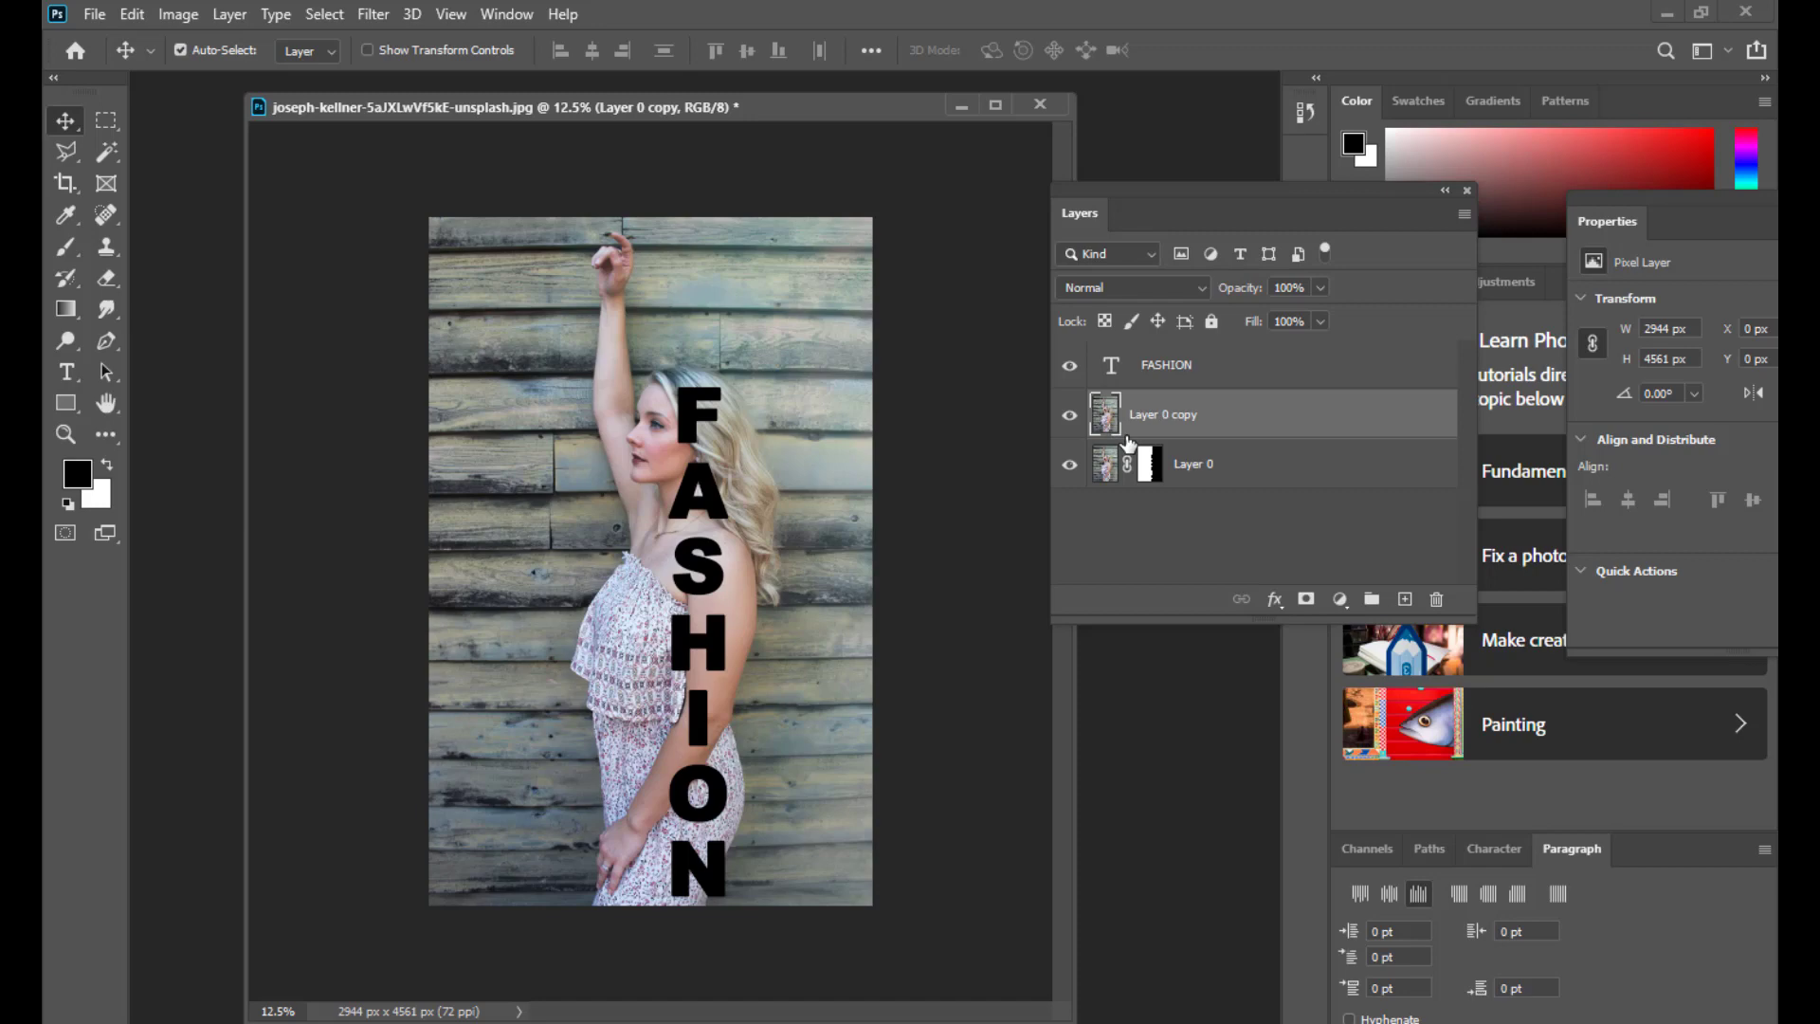
# - Load the FASHION letter outlines as a selection over the unmasked photo copy and make the FASHION text layer active
pyautogui.moveTo(1147, 191)
pyautogui.mouseDown()
pyautogui.moveTo(1162, 214)
pyautogui.moveTo(1141, 195)
pyautogui.mouseUp()
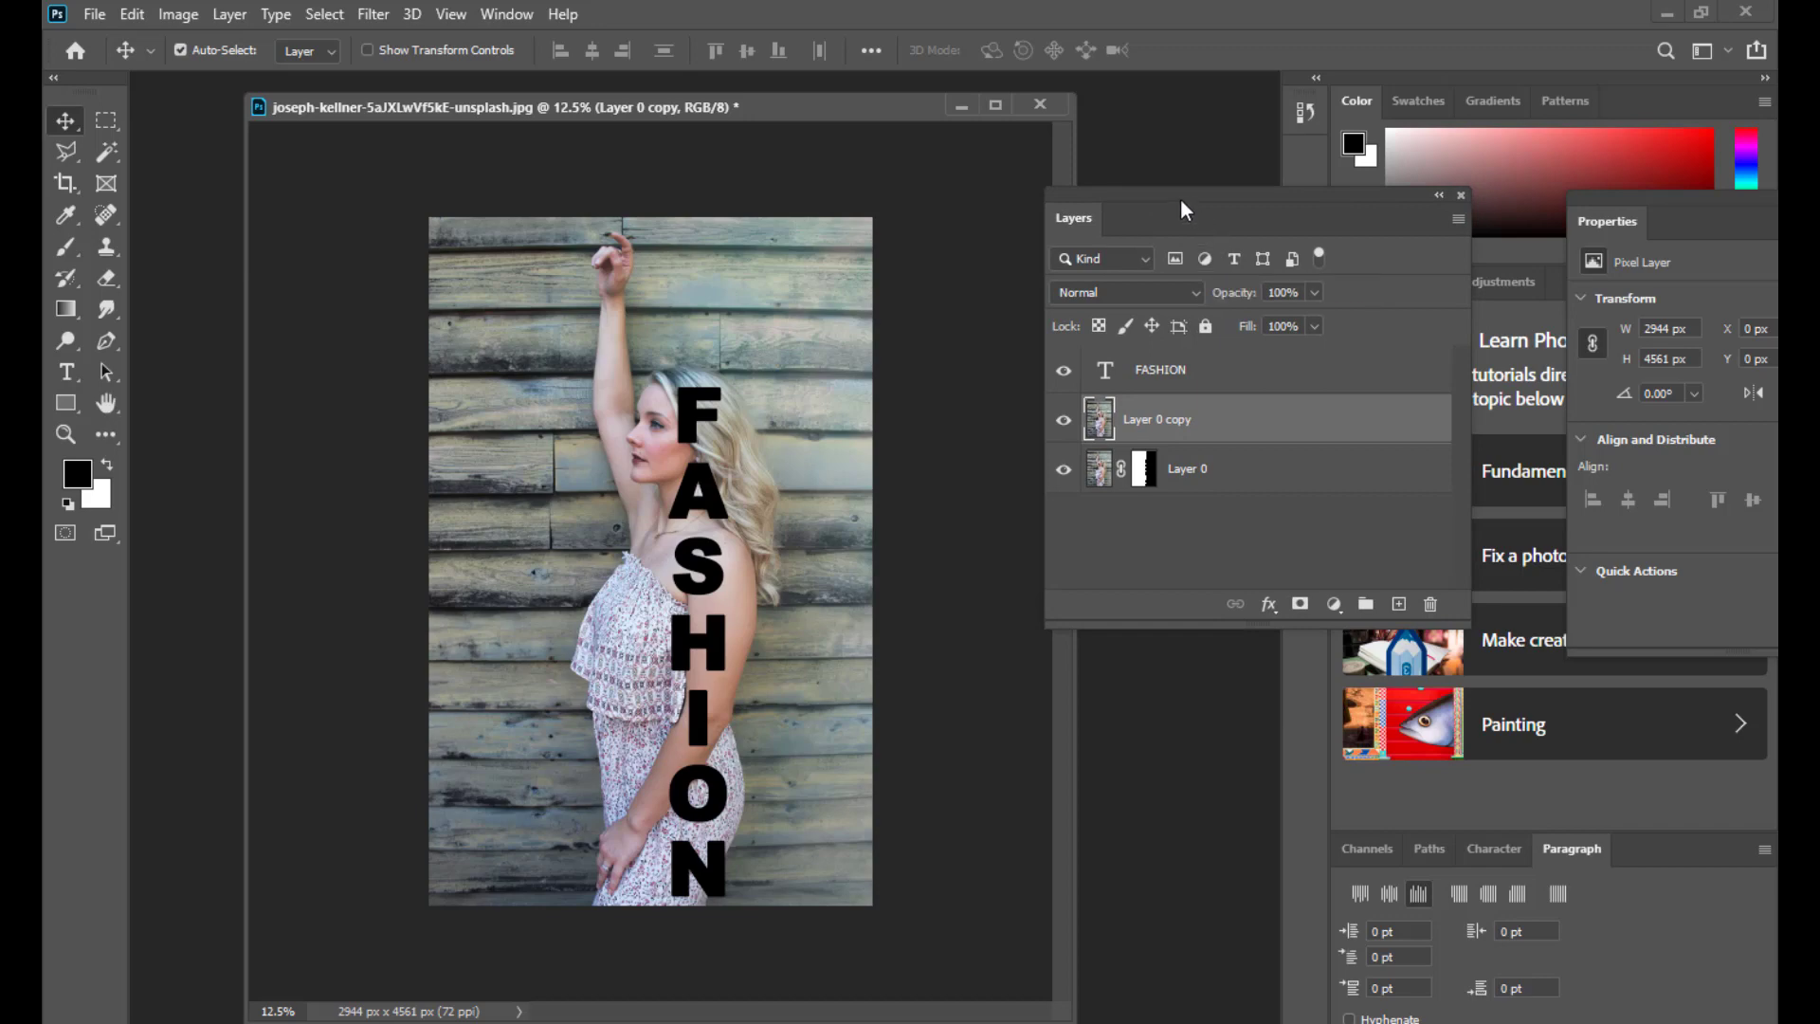
pyautogui.moveTo(1180, 198); pyautogui.dragTo(1199, 196)
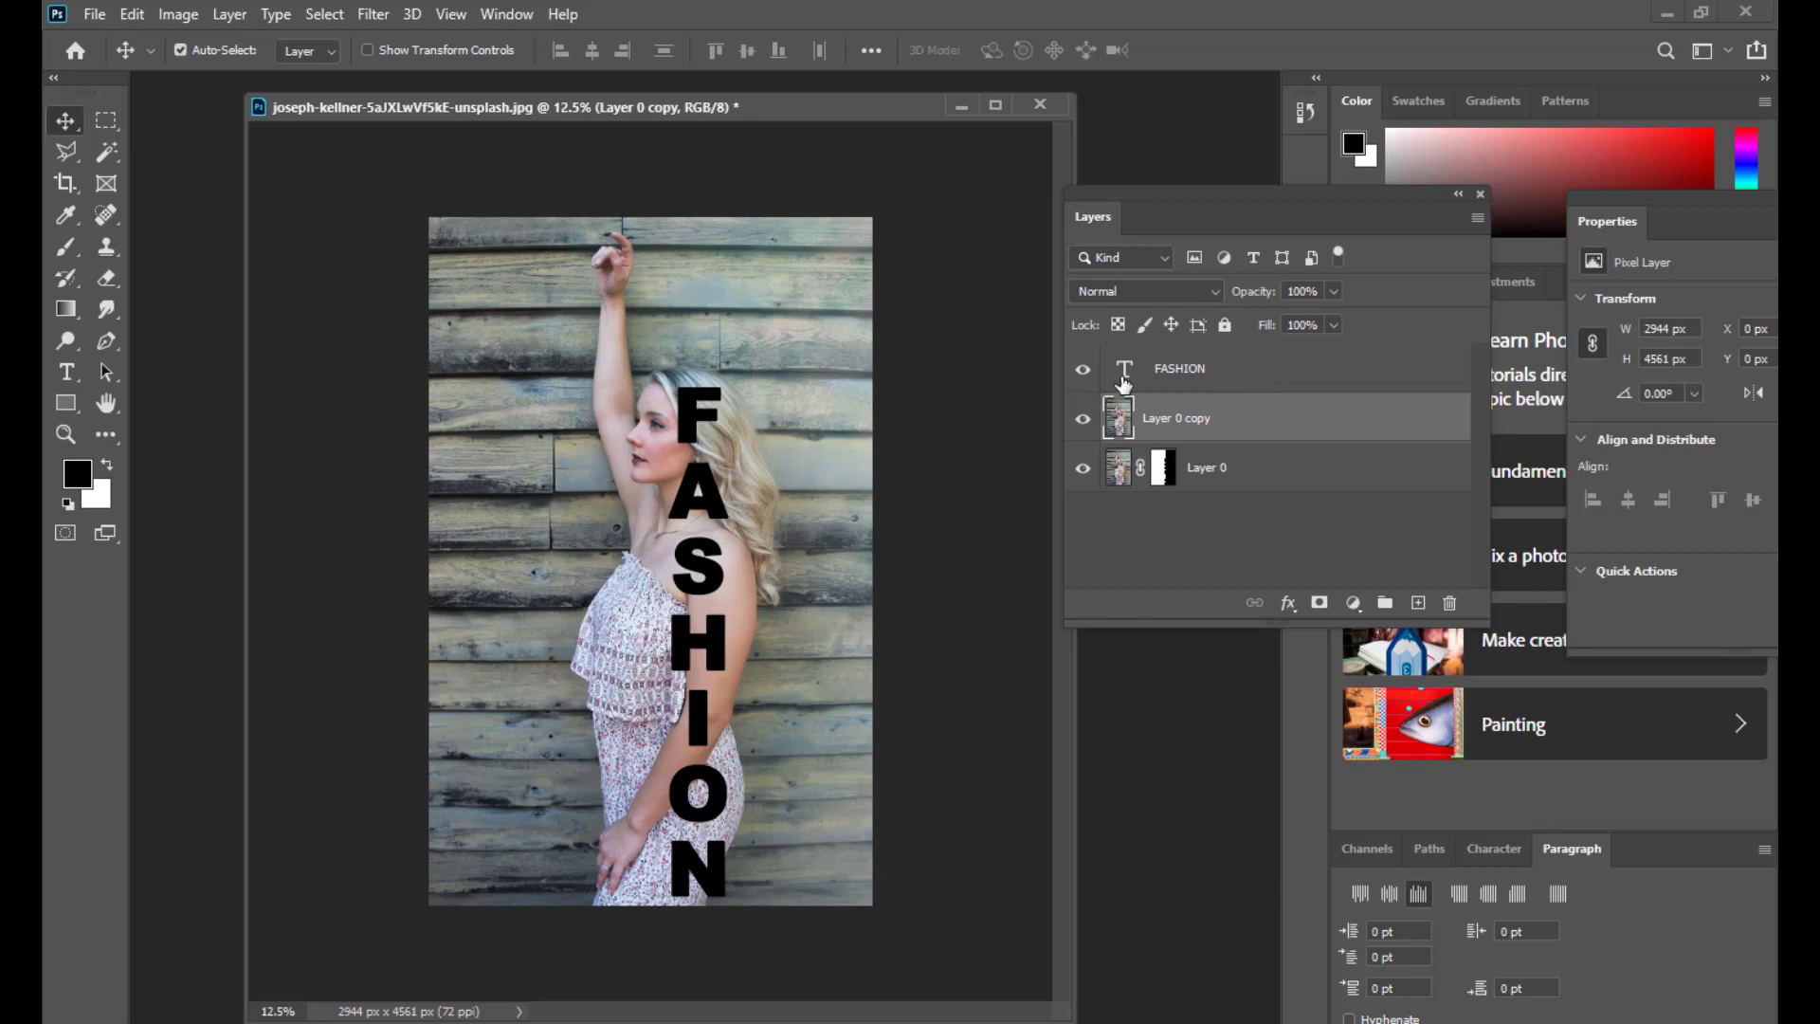
pyautogui.press('ctrl')
pyautogui.keyDown('ctrl'); pyautogui.click(1125, 373); pyautogui.keyUp('ctrl')
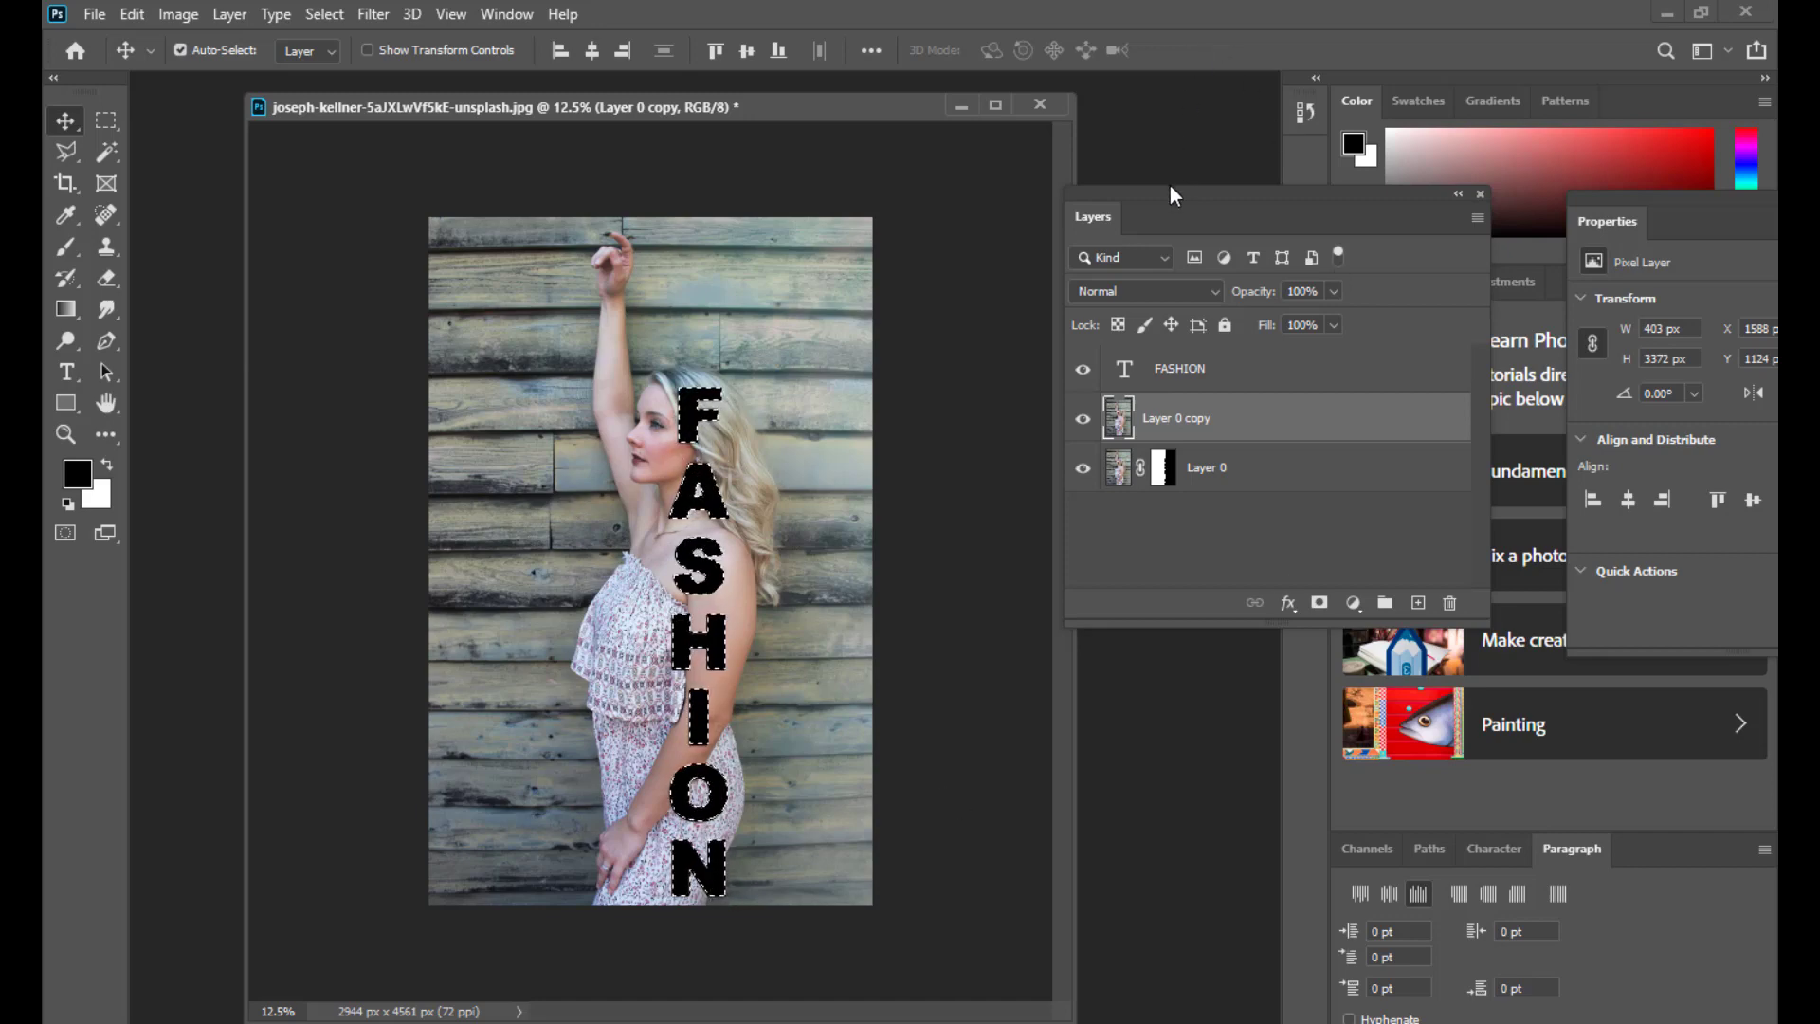
pyautogui.moveTo(1168, 191)
pyautogui.mouseDown()
pyautogui.moveTo(1152, 196)
pyautogui.moveTo(1182, 191)
pyautogui.mouseUp()
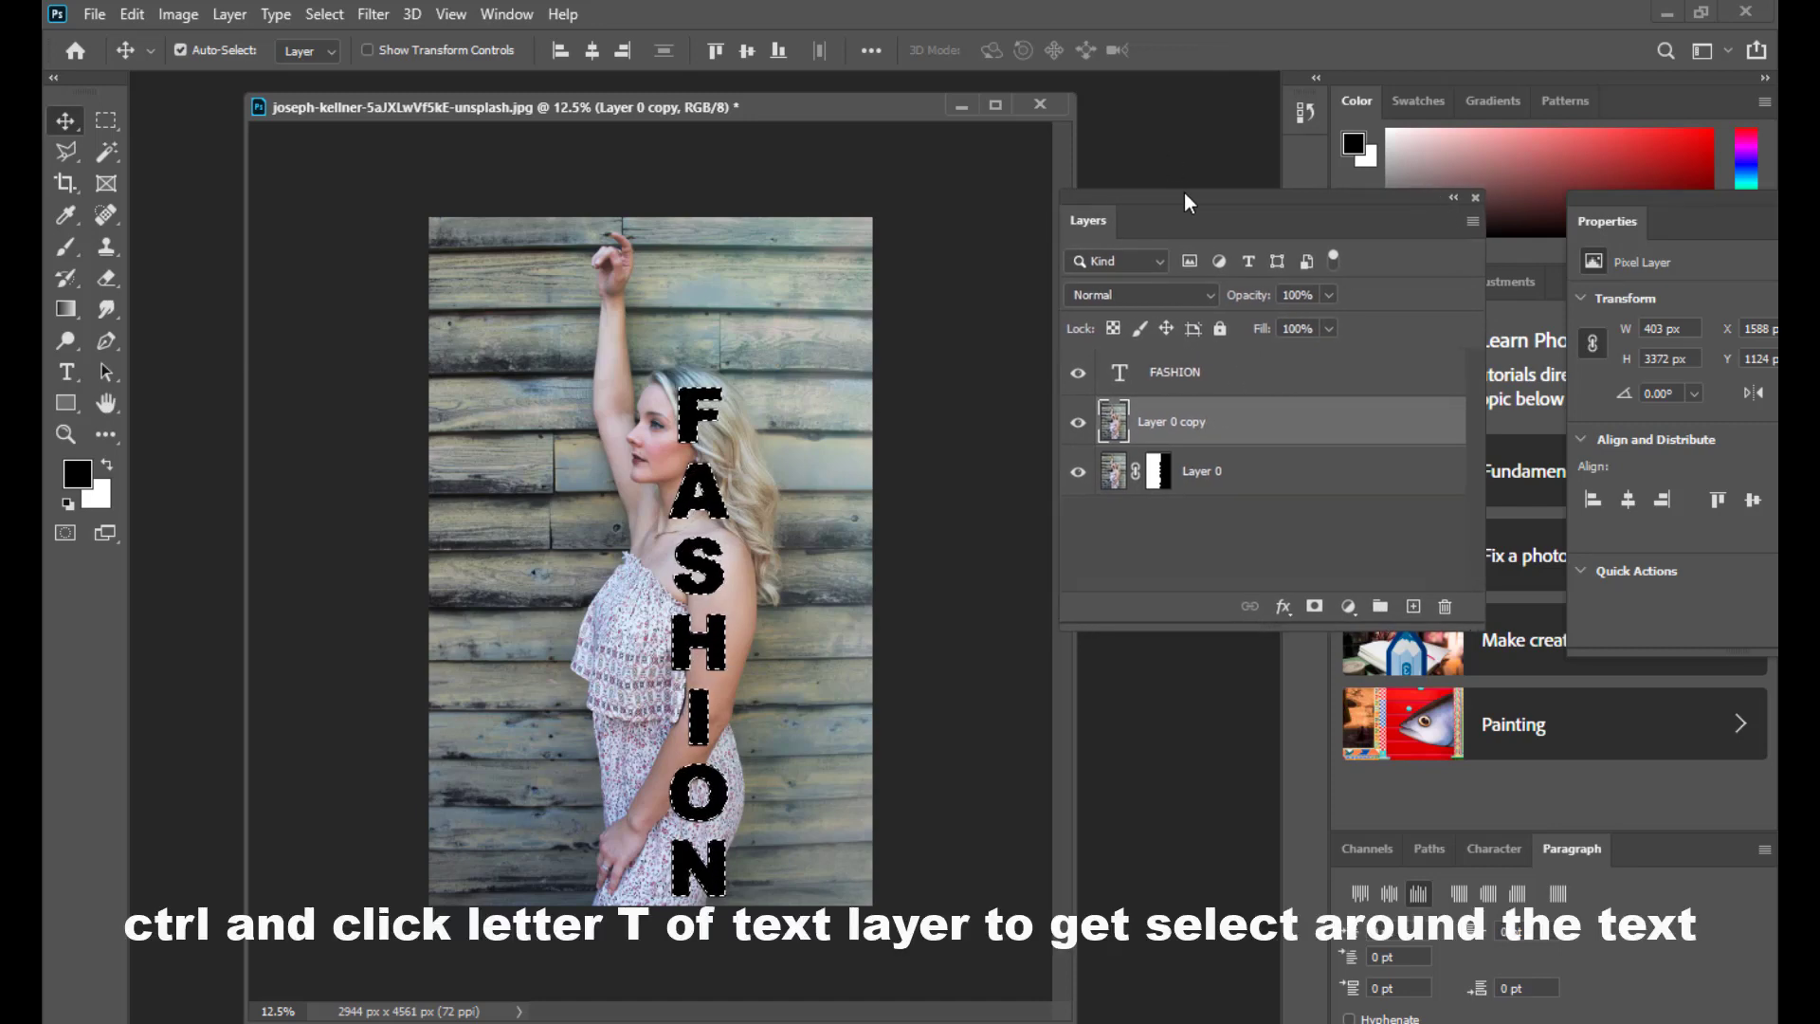
pyautogui.click(1265, 369)
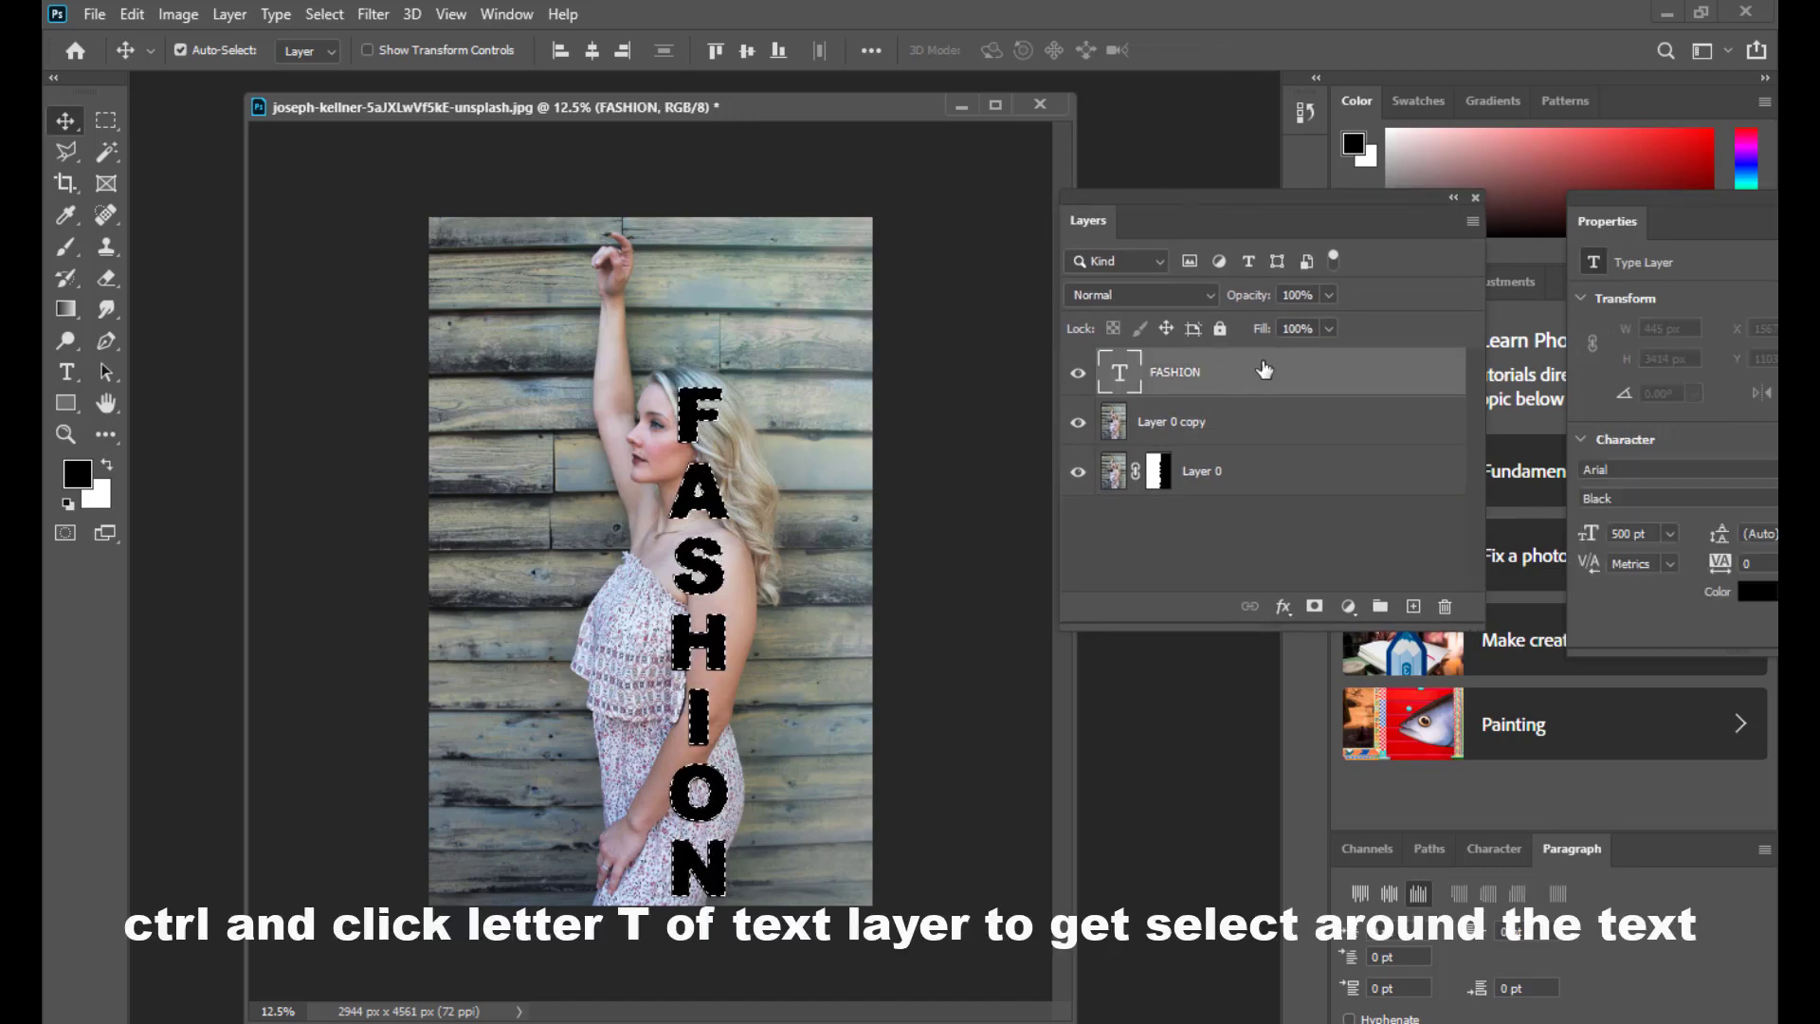
# - Create a layer mask on the FASHION text layer from the letter selection, move it onto Layer 0 copy, and hide the text layer
pyautogui.click(1316, 609)
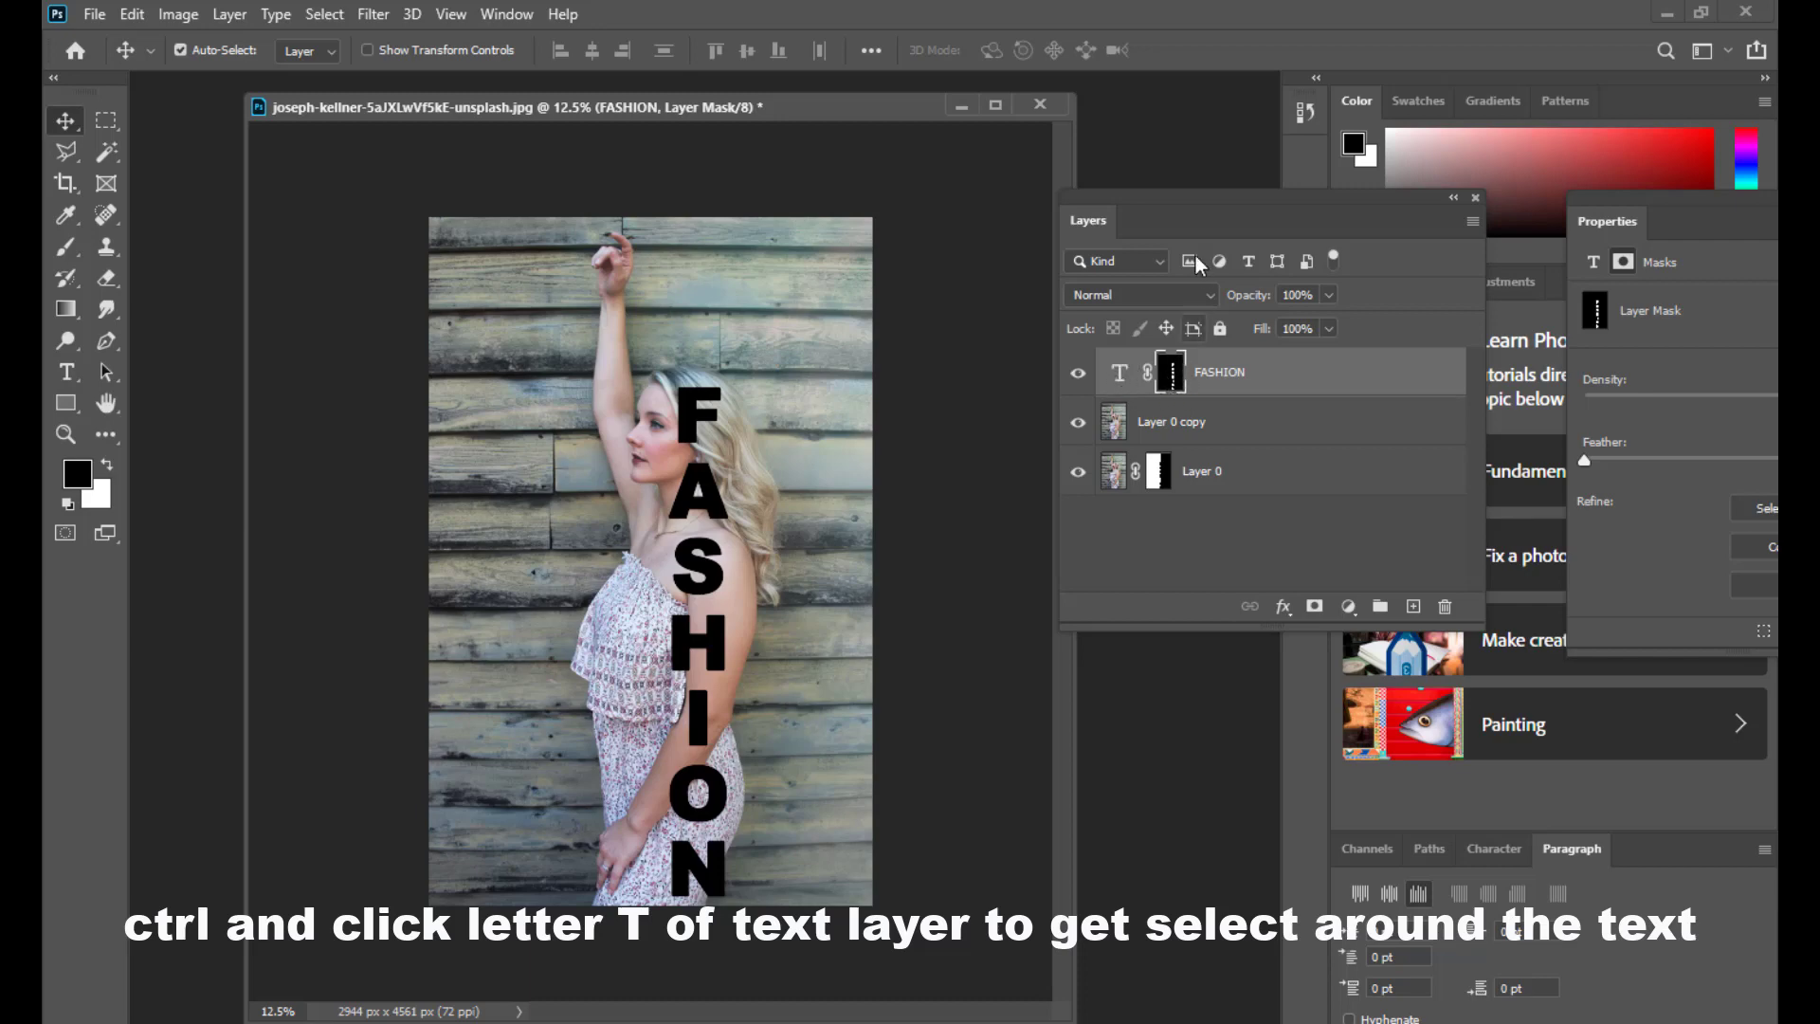
pyautogui.moveTo(1150, 230); pyautogui.dragTo(1190, 222)
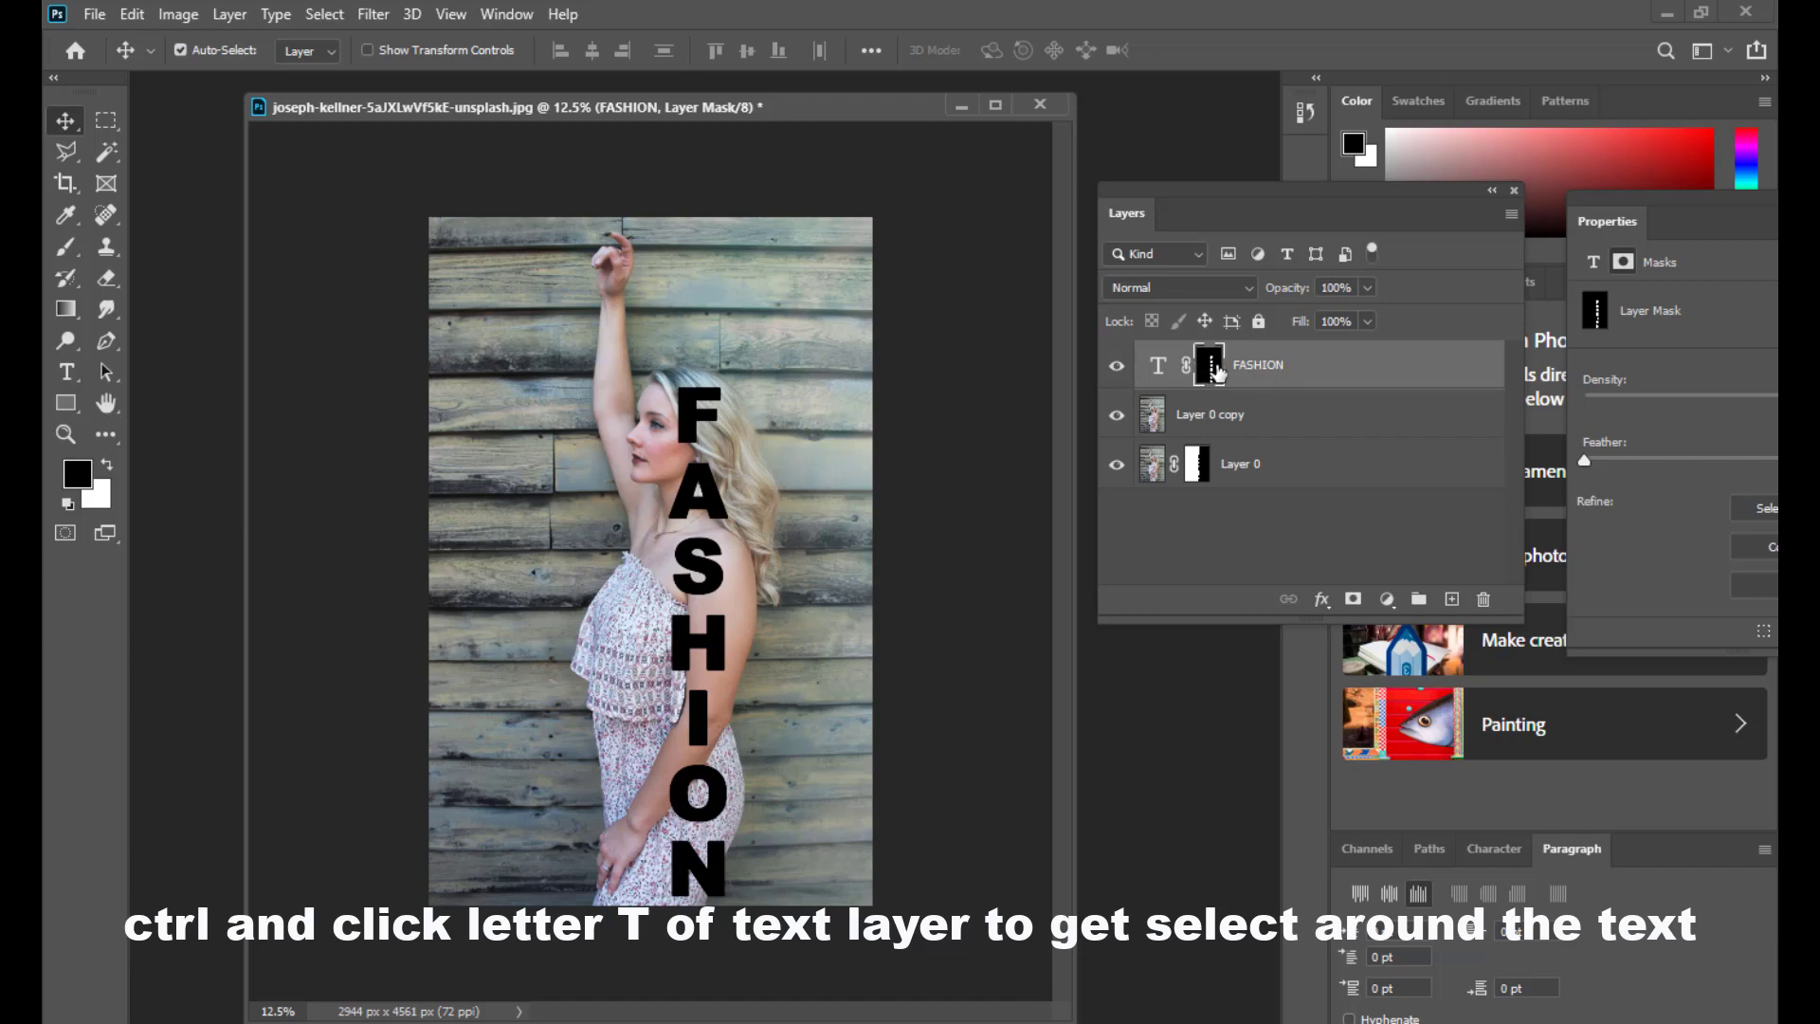
pyautogui.moveTo(1214, 370); pyautogui.dragTo(1214, 422)
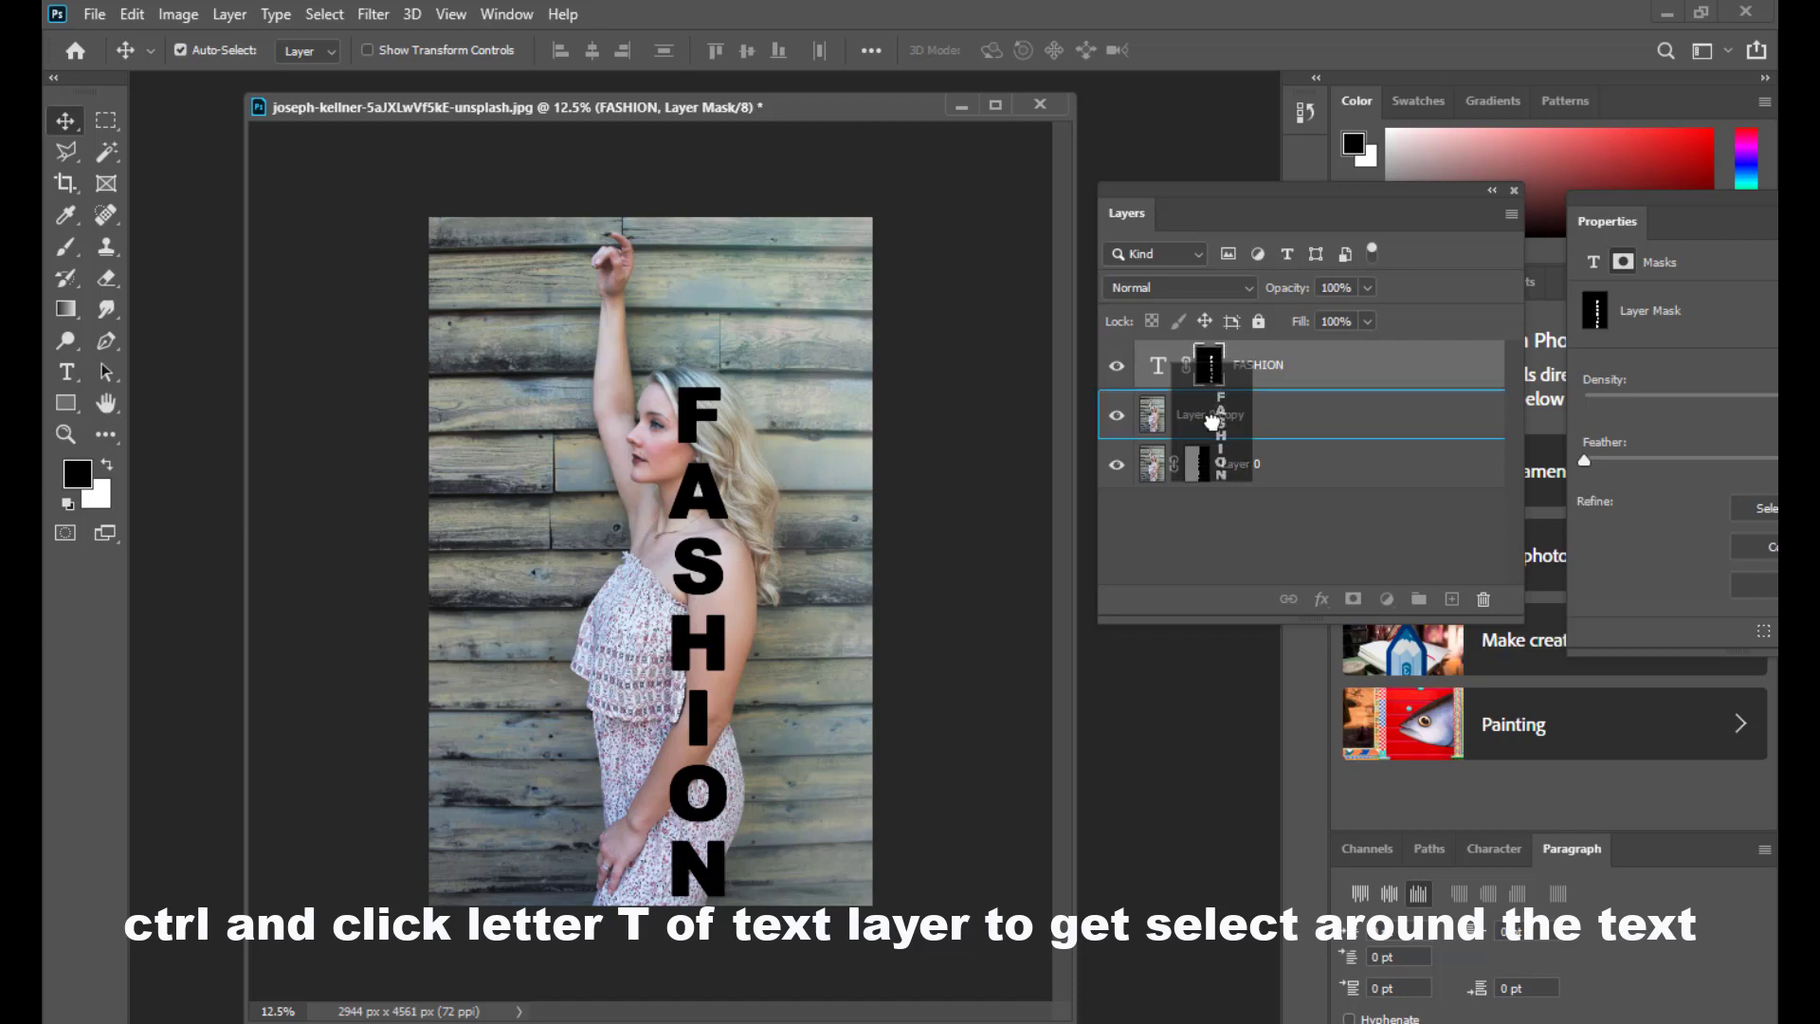
pyautogui.moveTo(1213, 422); pyautogui.dragTo(1216, 421)
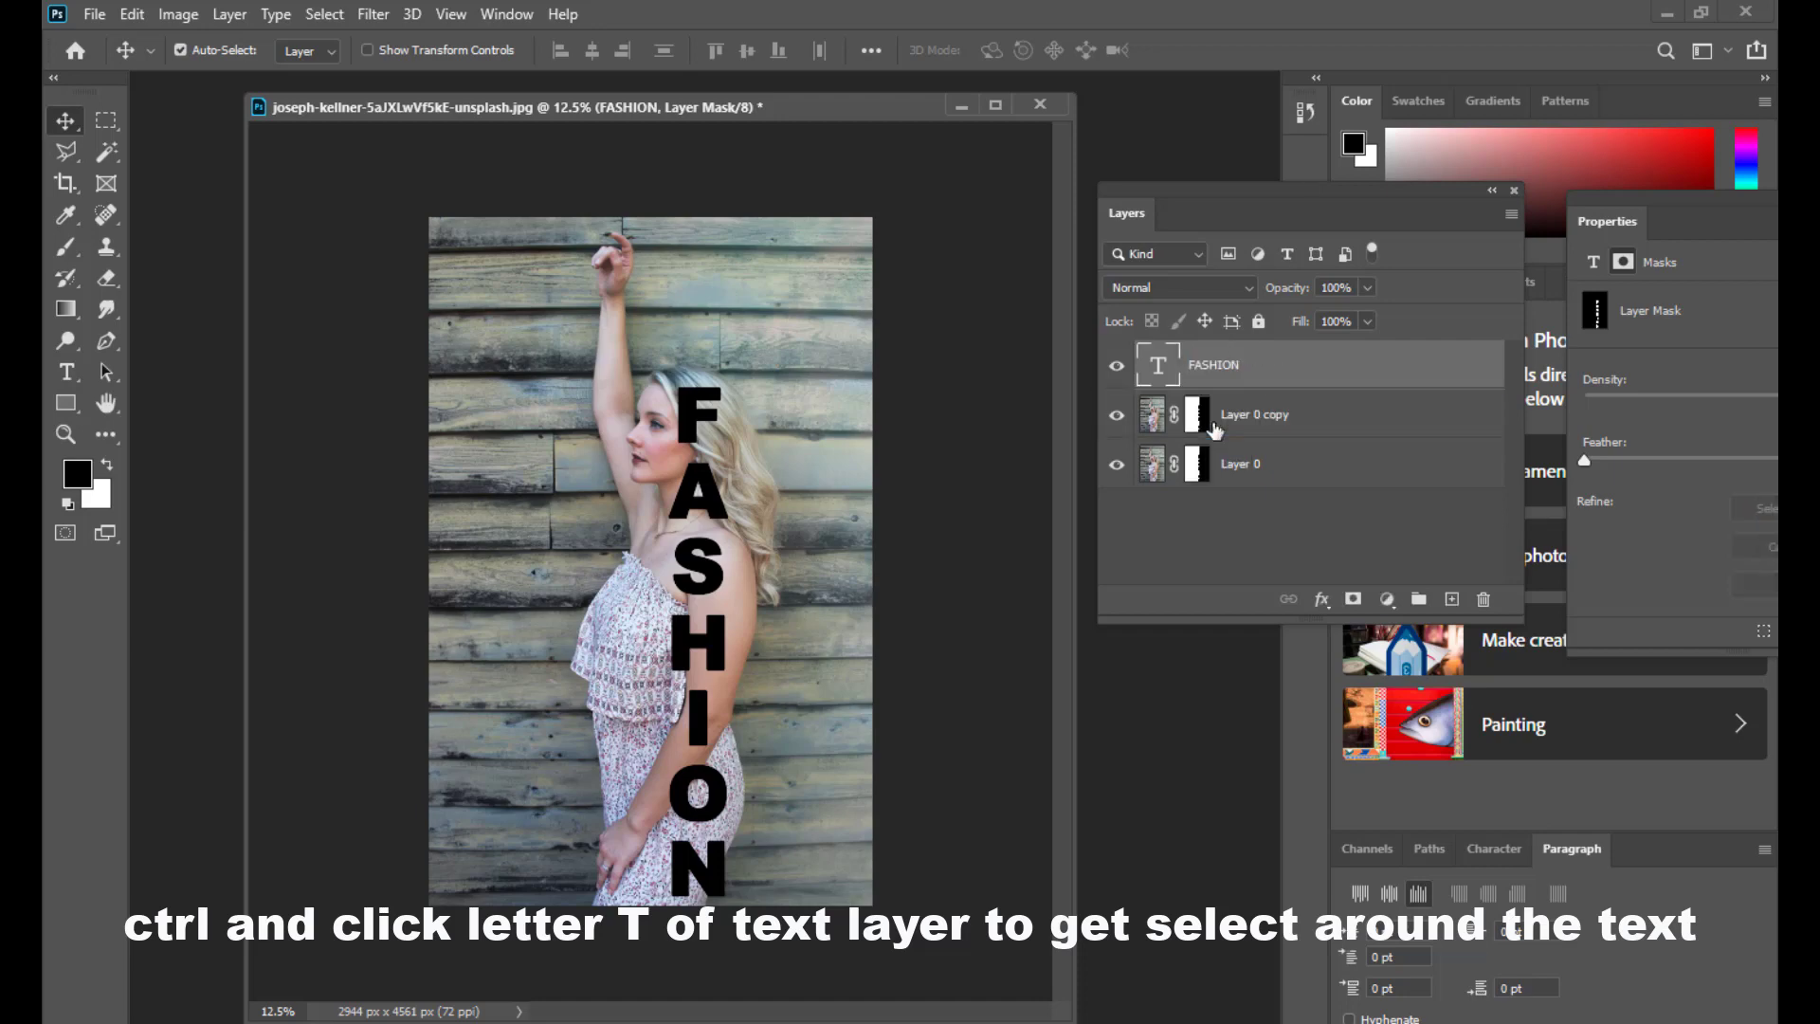
pyautogui.click(1117, 370)
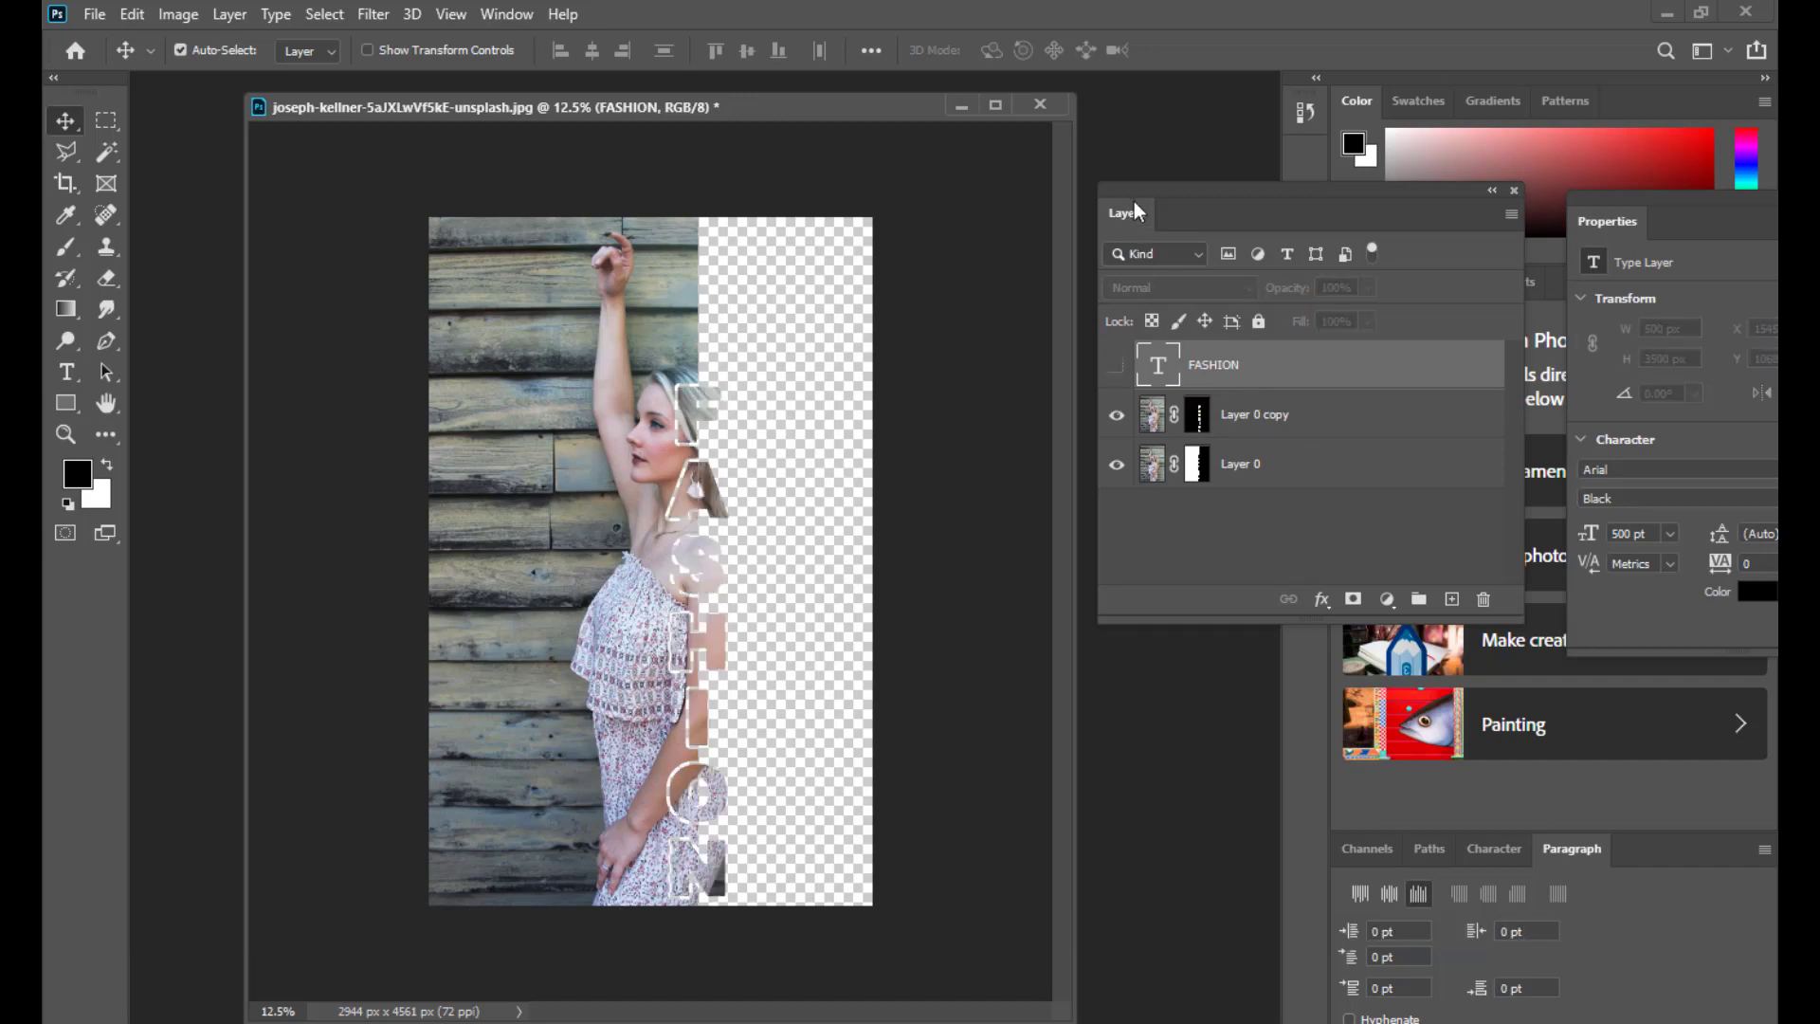
# - Add a new layer at the bottom of the layer stack, fill it with the white background color, and make Layer 0 copy active
pyautogui.moveTo(1136, 210); pyautogui.dragTo(1131, 210)
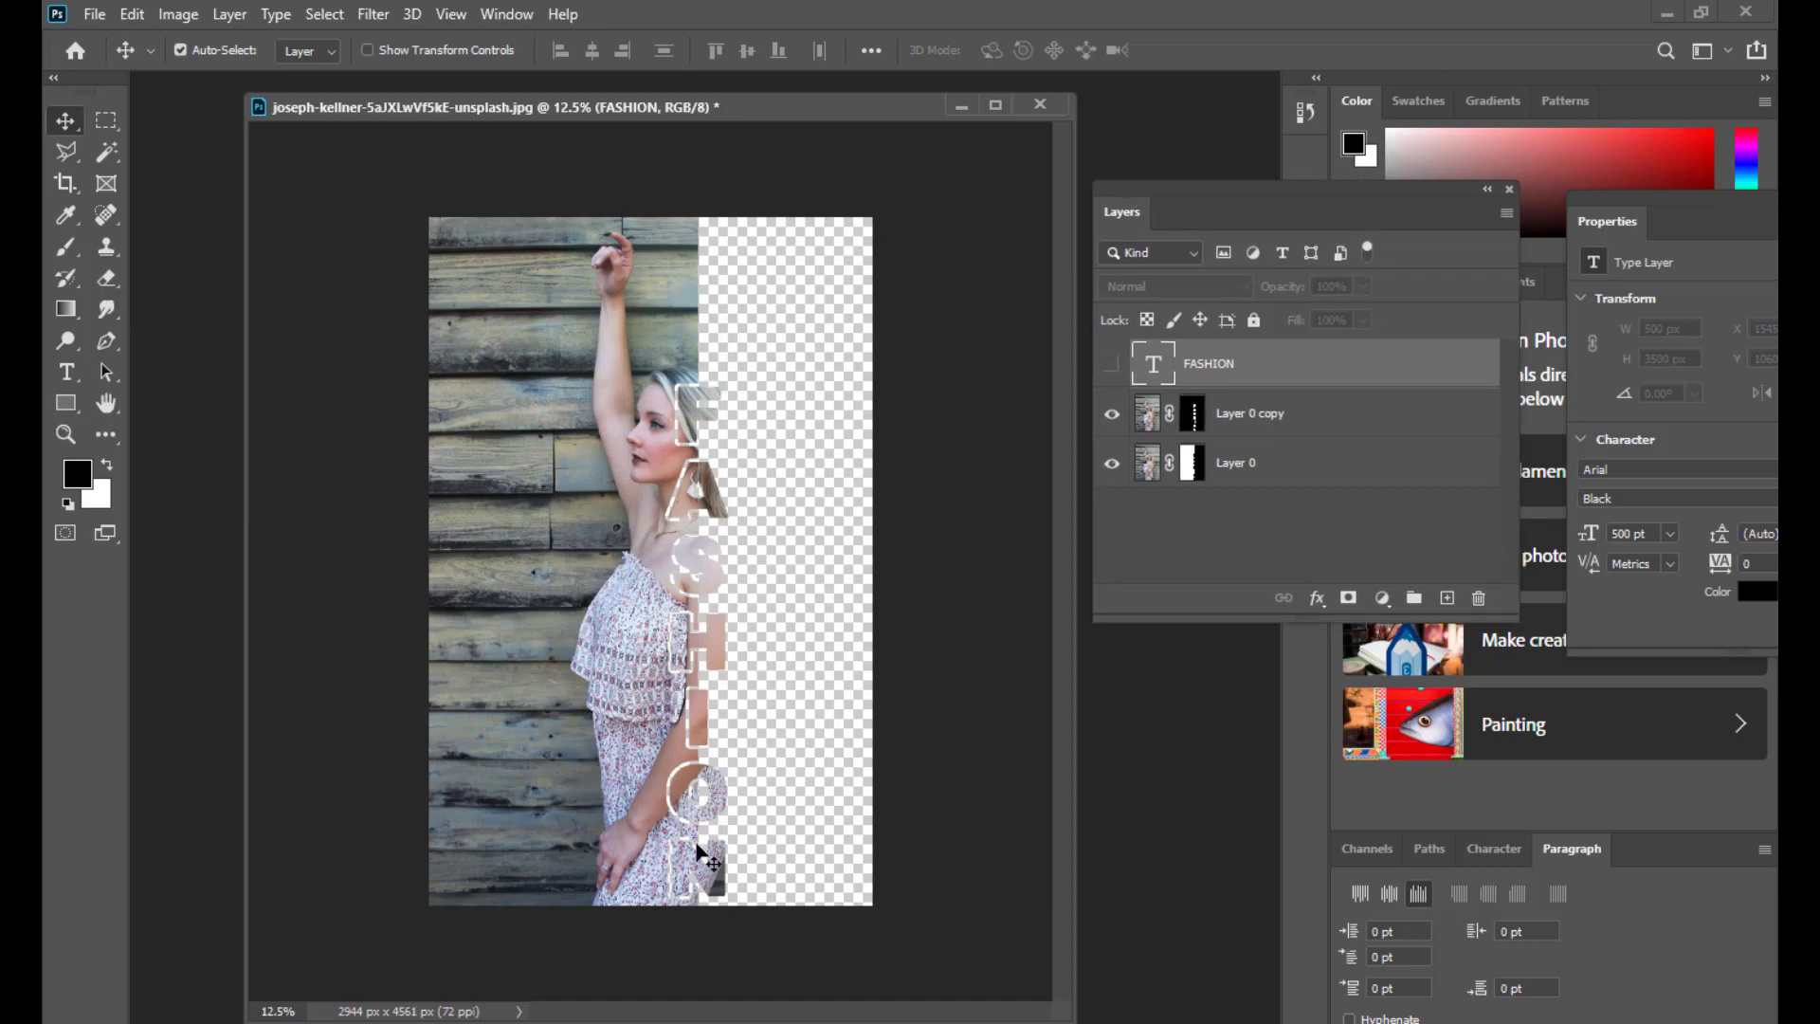
pyautogui.moveTo(1219, 196); pyautogui.dragTo(1205, 191)
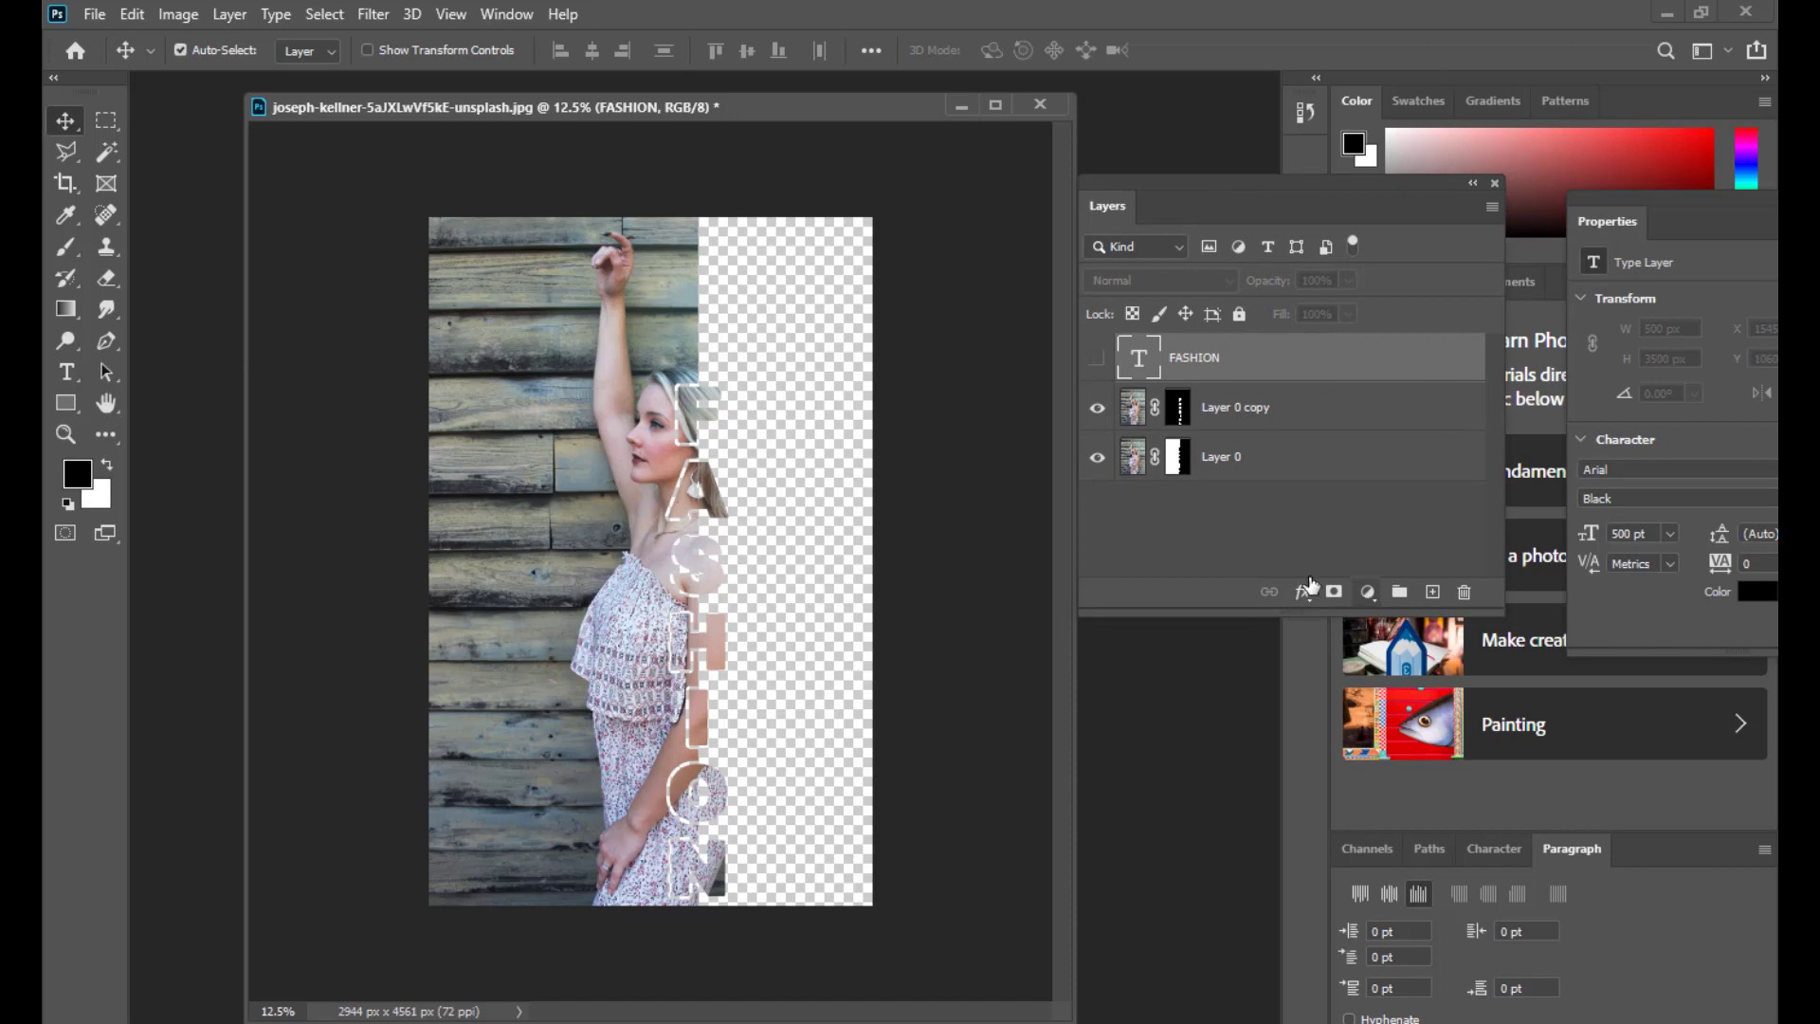
pyautogui.click(1432, 594)
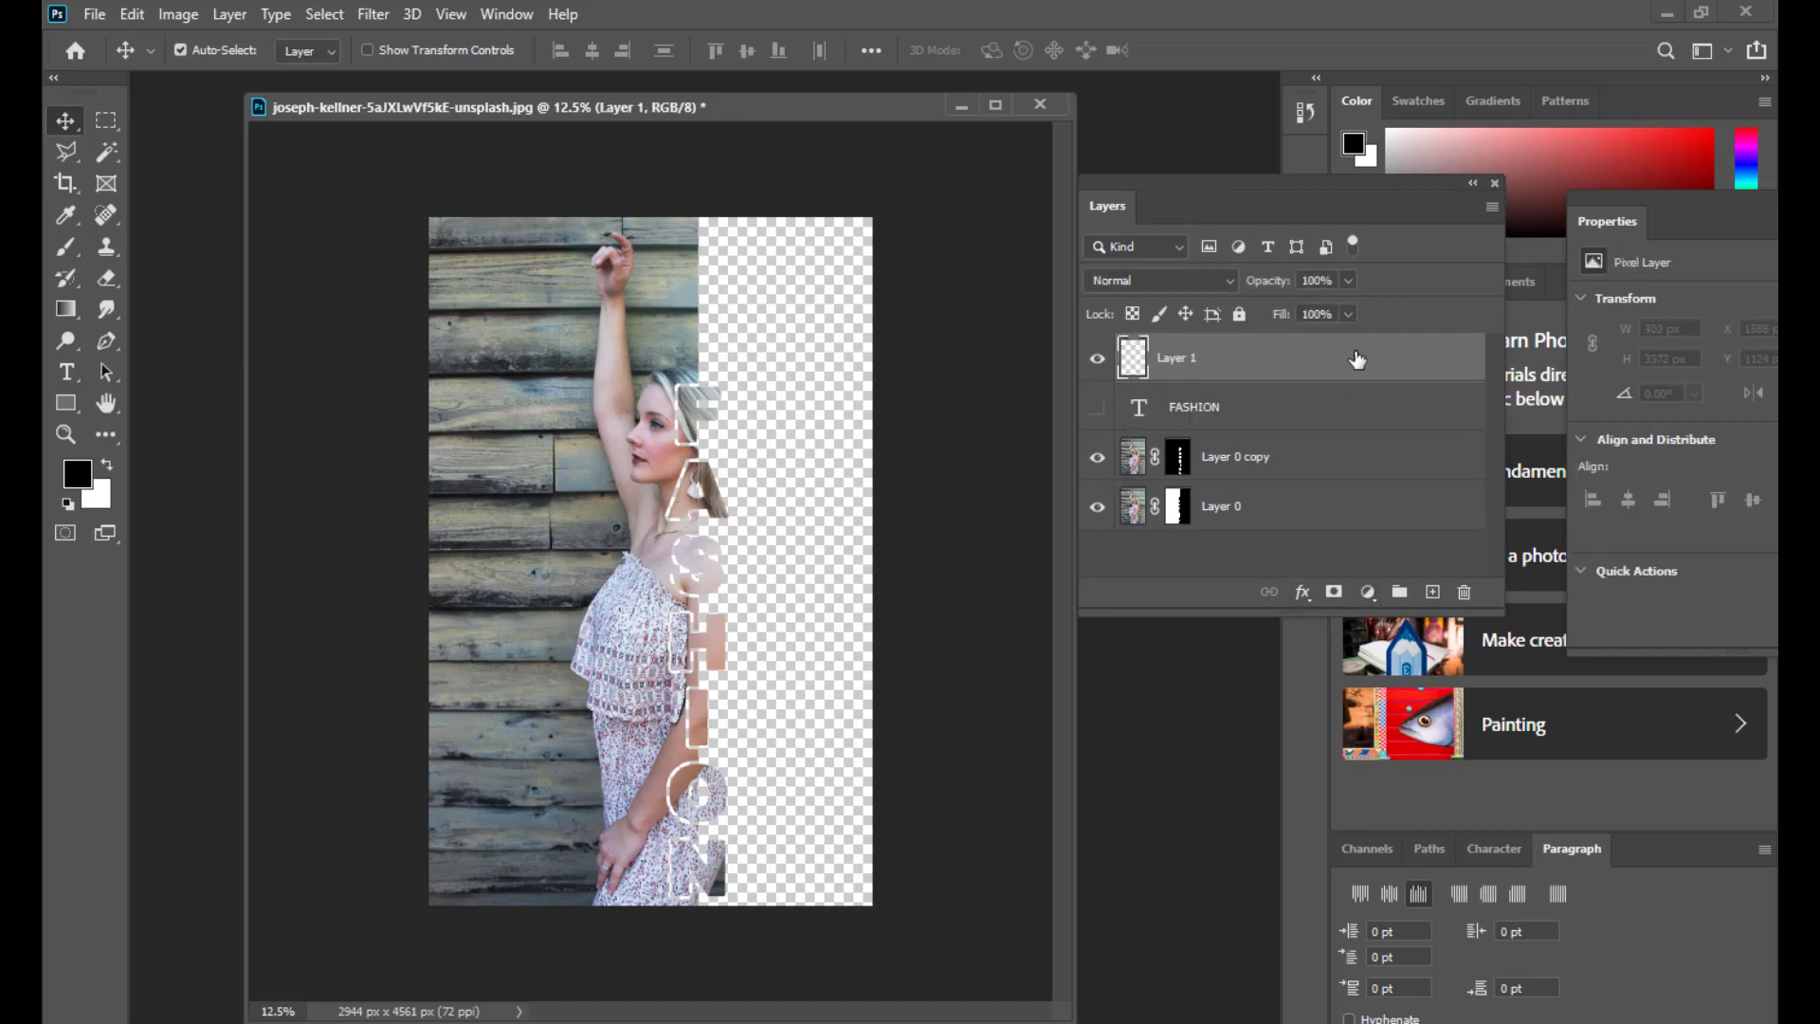
pyautogui.moveTo(1219, 185); pyautogui.dragTo(1219, 132)
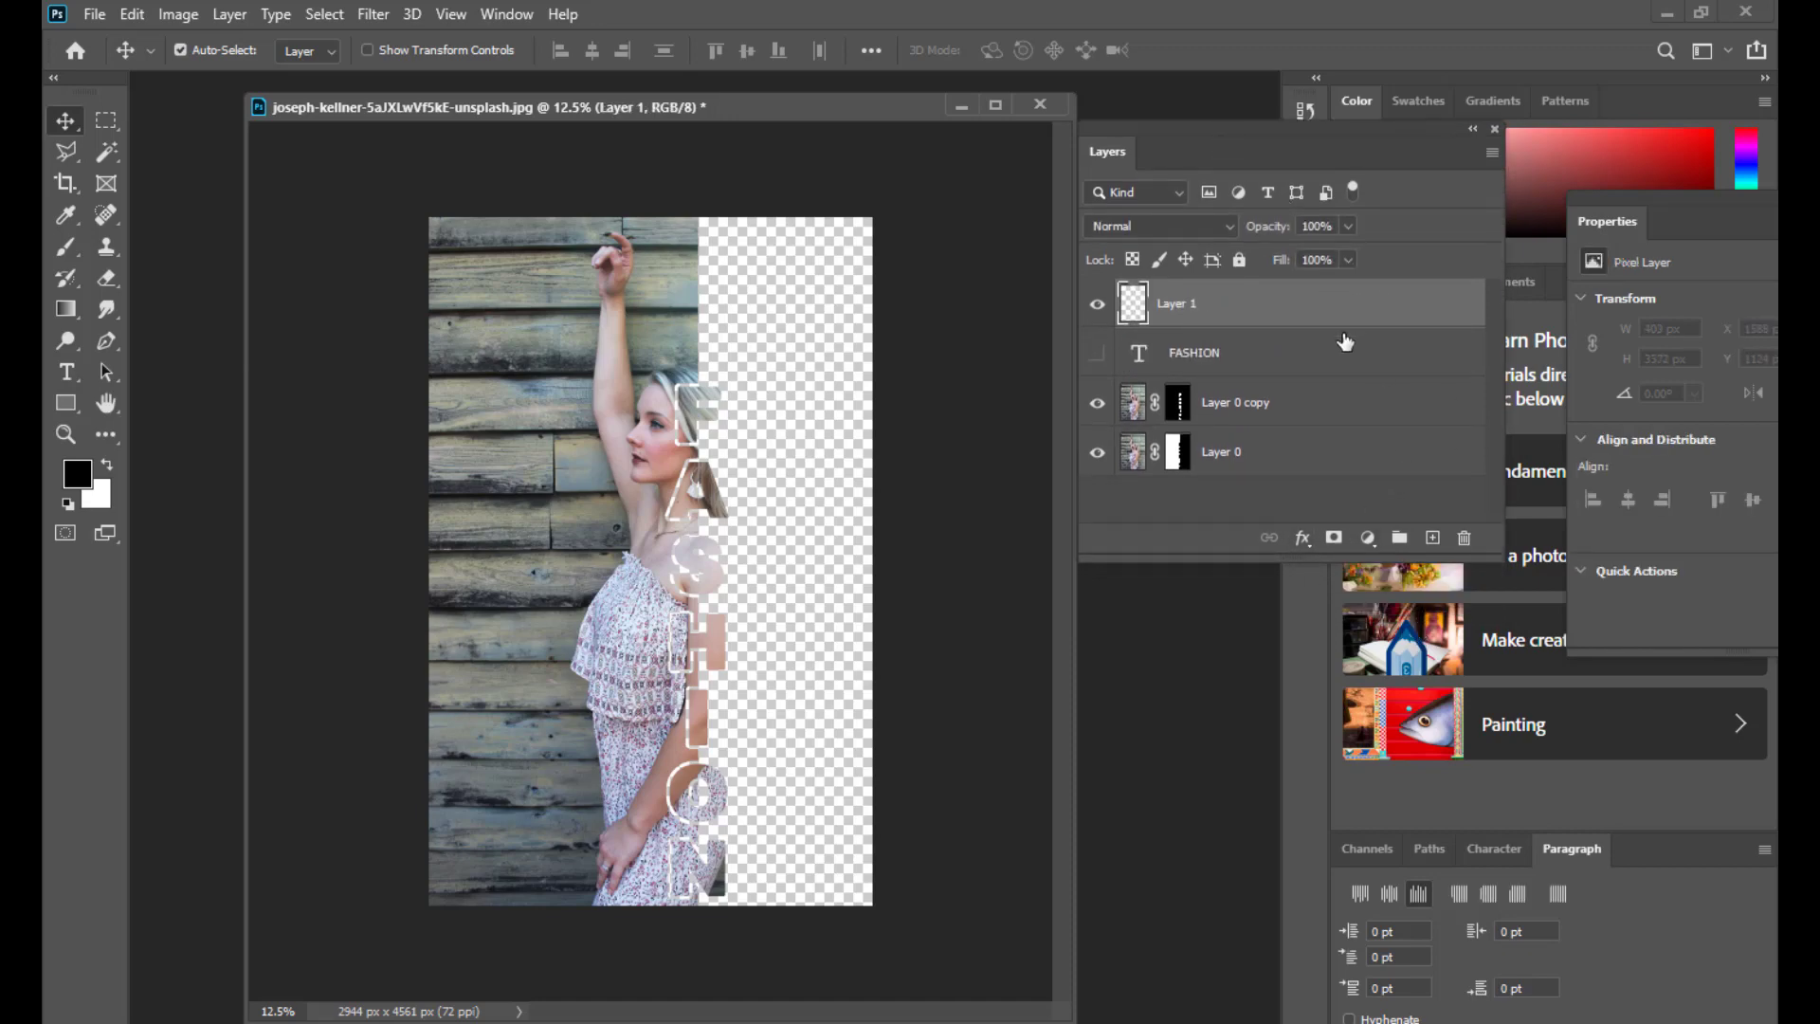
pyautogui.moveTo(1342, 309); pyautogui.dragTo(1308, 472)
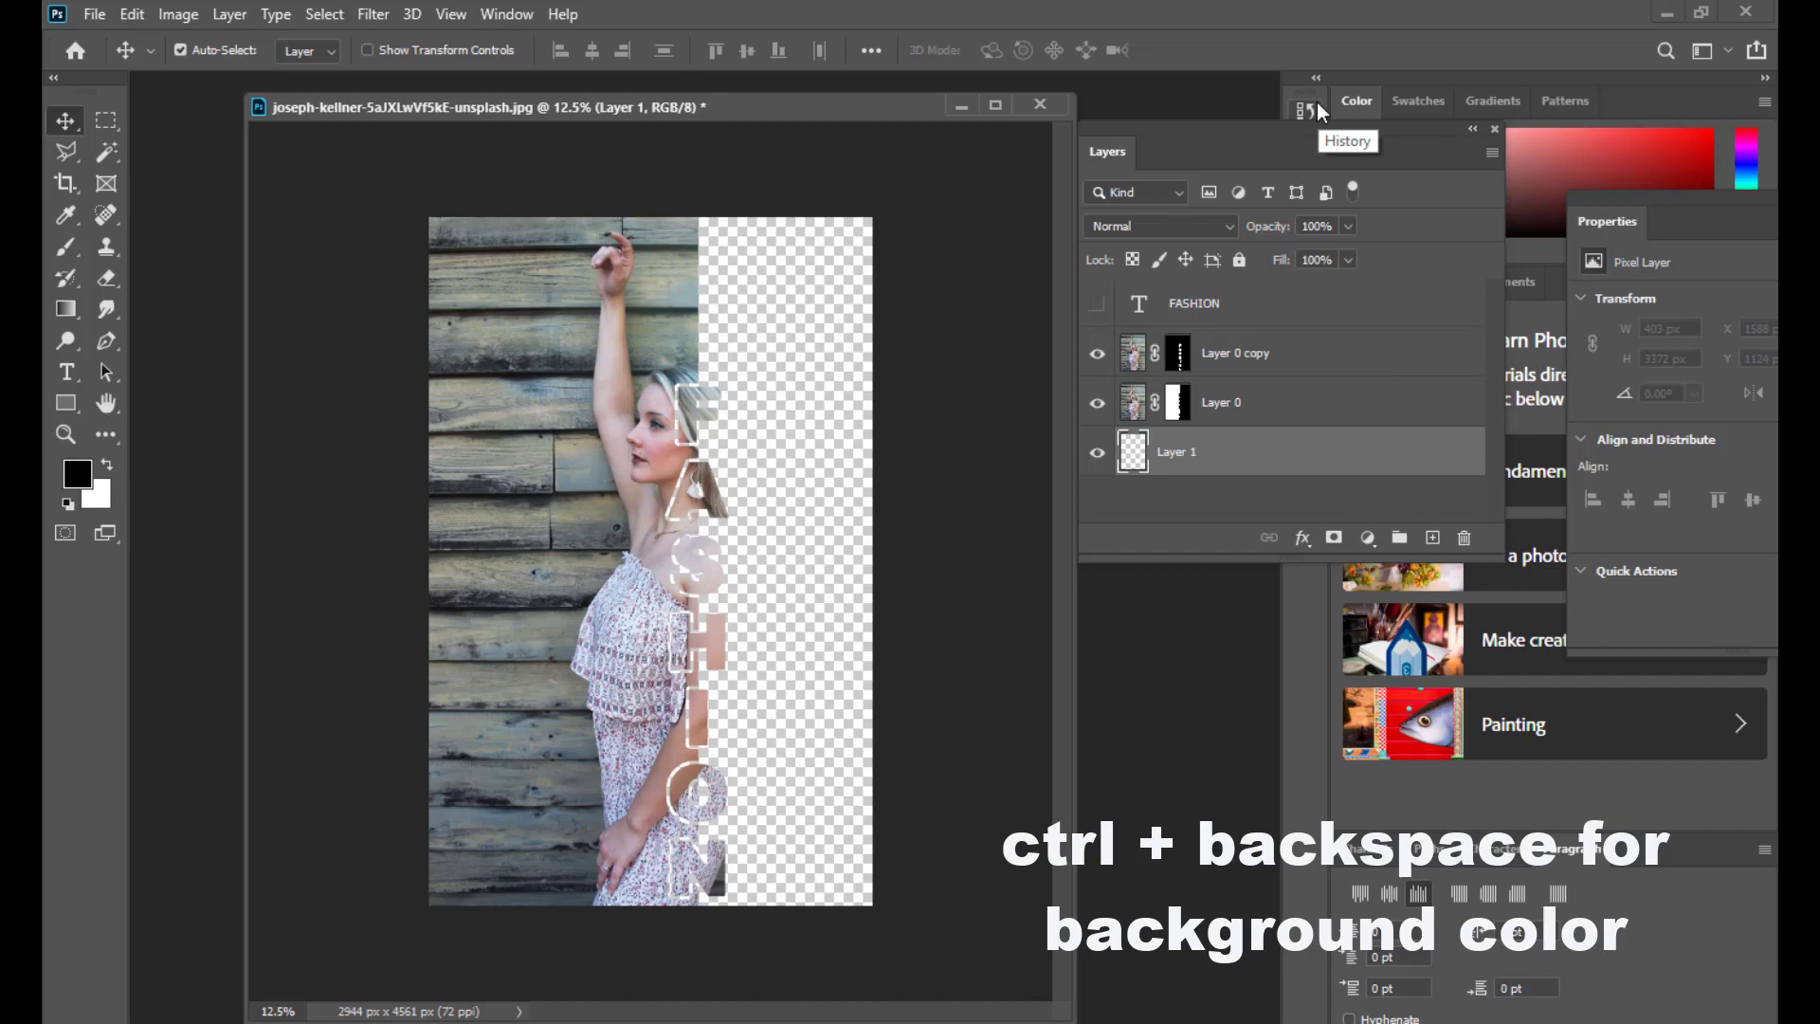
pyautogui.hotkey('ctrl', 'BackSpace')
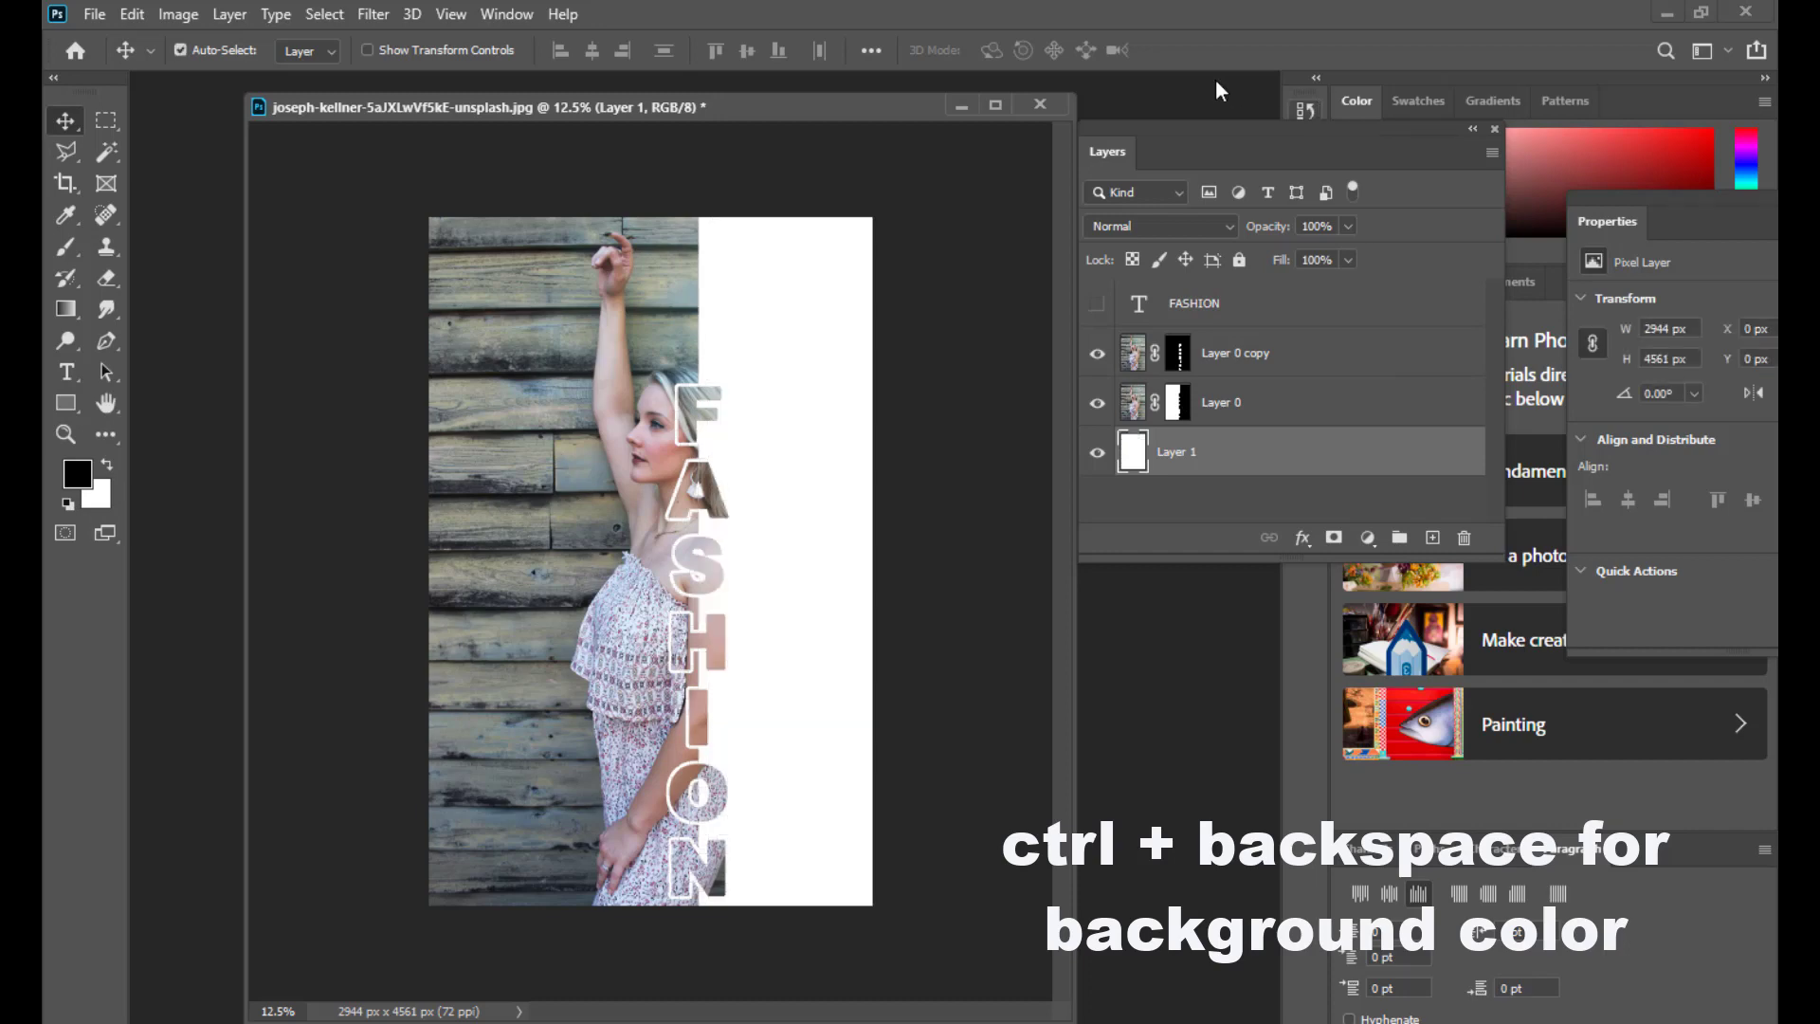
pyautogui.moveTo(1118, 125); pyautogui.dragTo(1118, 129)
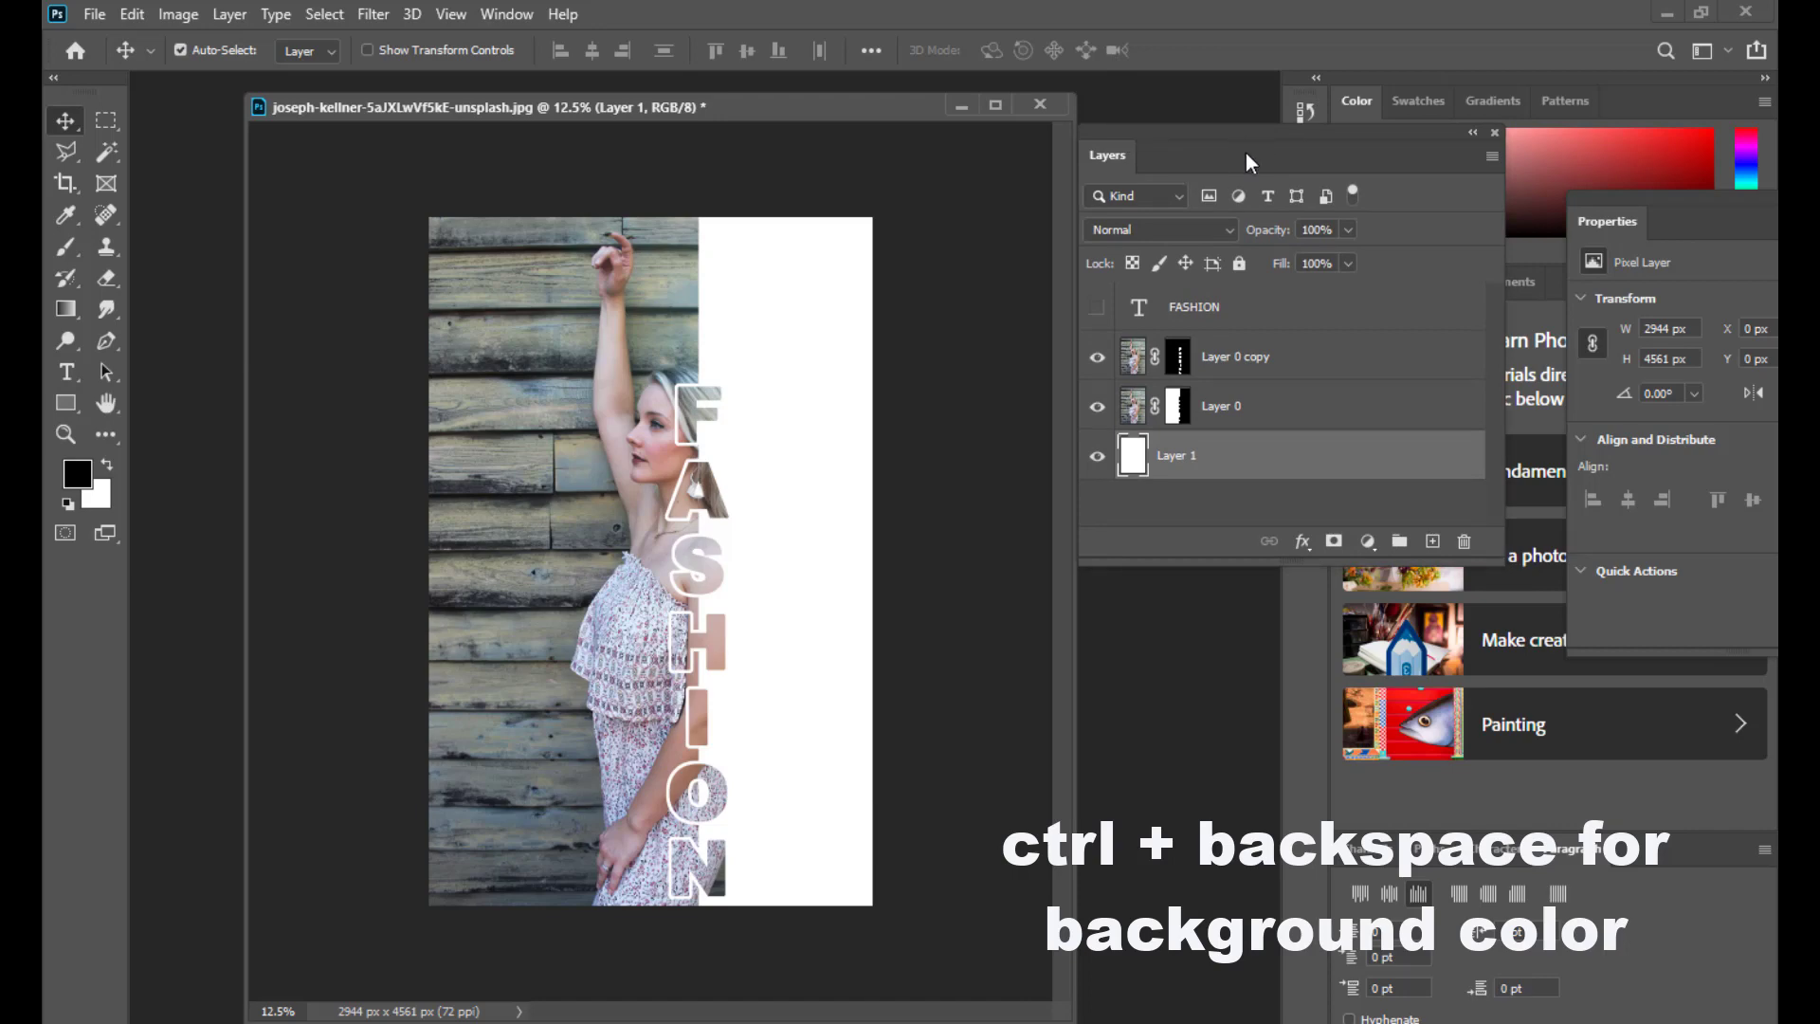
pyautogui.click(1355, 368)
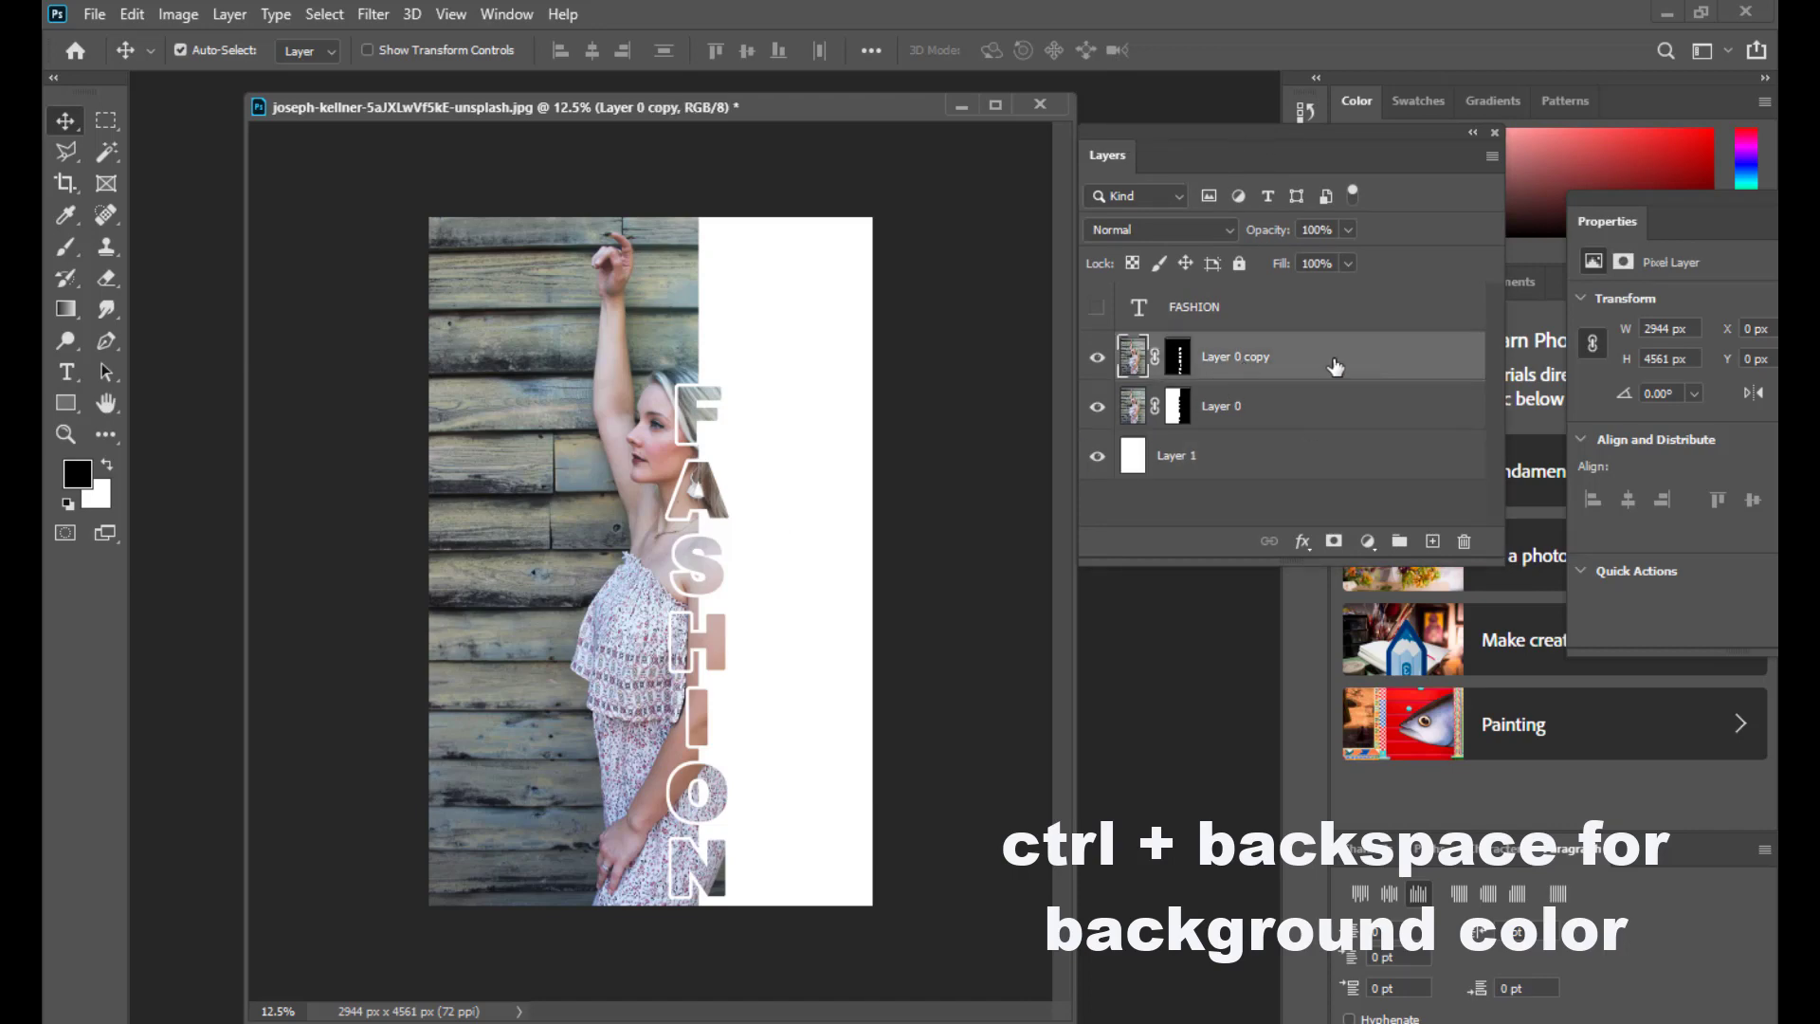